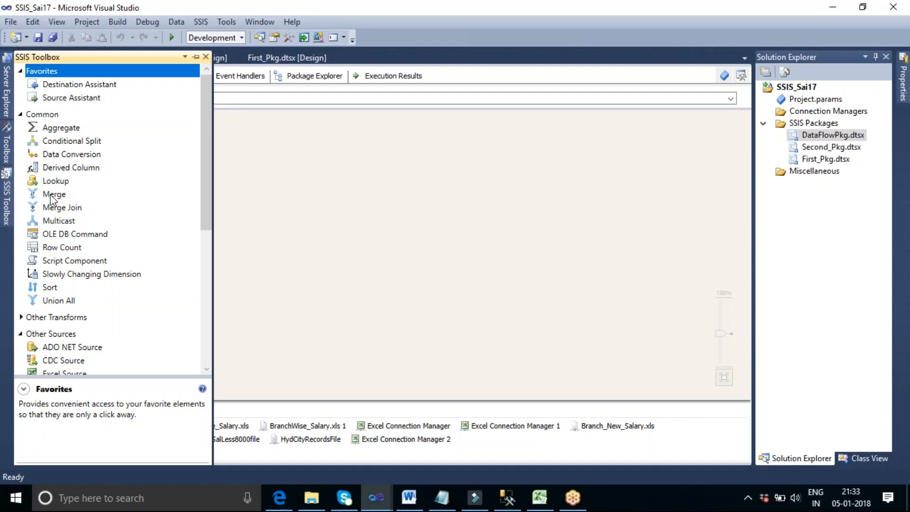
Add a Merge transformation to the Data Flow canvas of DataFlowPkg.dtsx.
drag(52, 198, 310, 186)
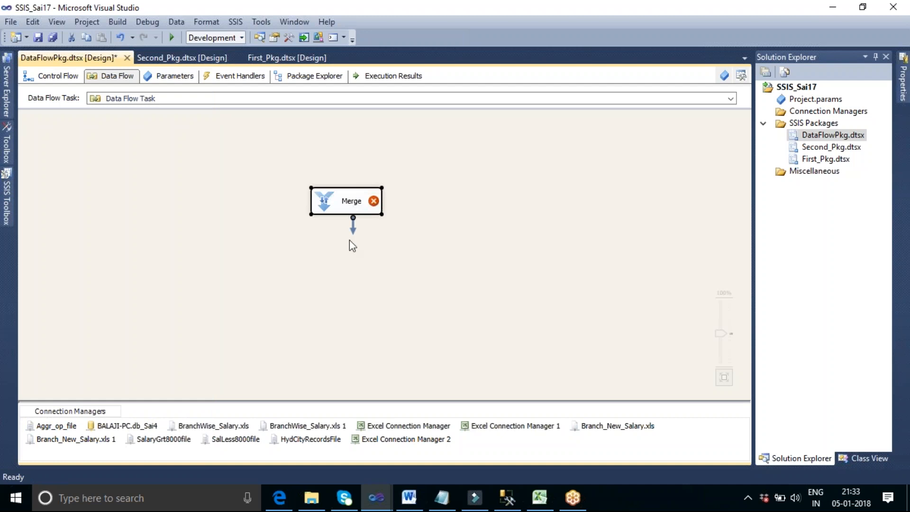
mouse_move(328, 196)
click(13, 218)
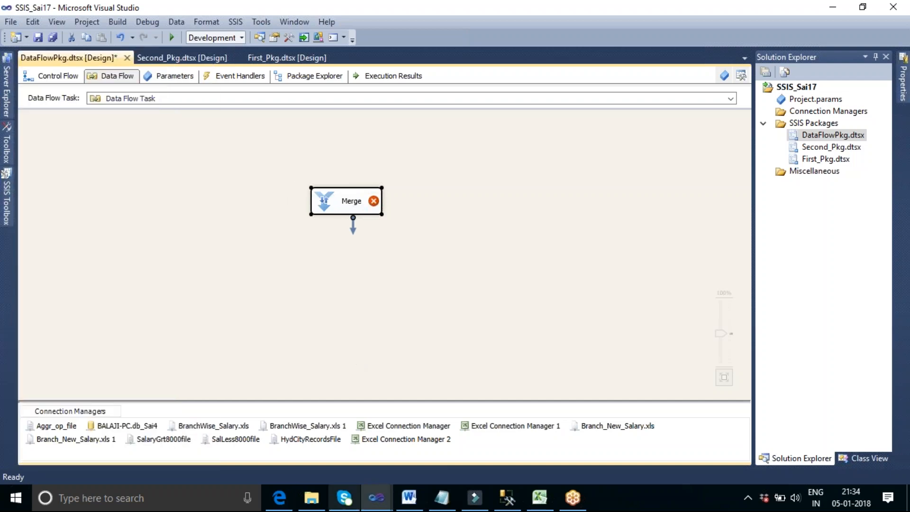
Switch to File Explorer and open the Merge Source Files folder on the Desktop.
right_click(646, 492)
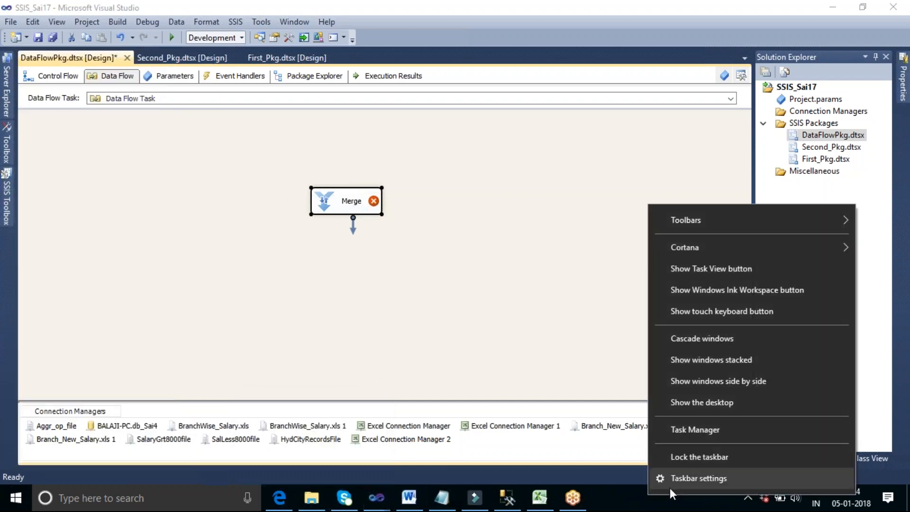
click(701, 404)
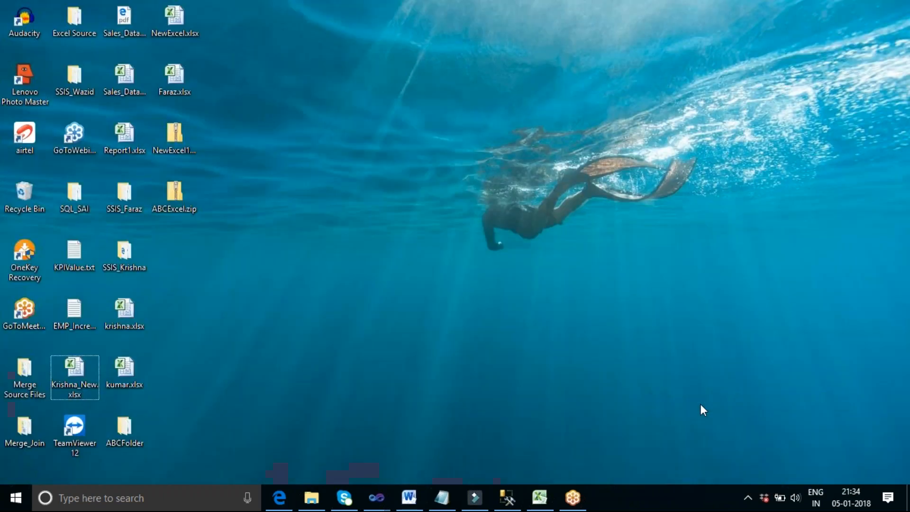
click(311, 497)
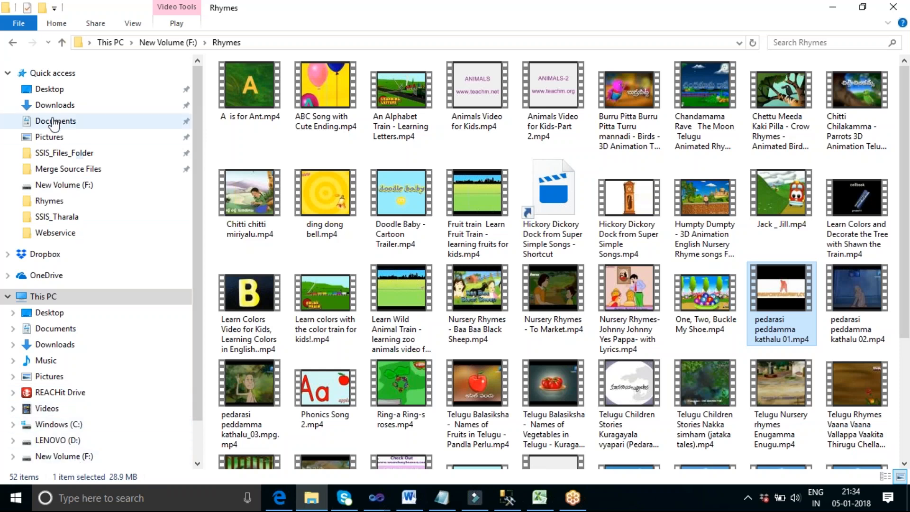
click(48, 93)
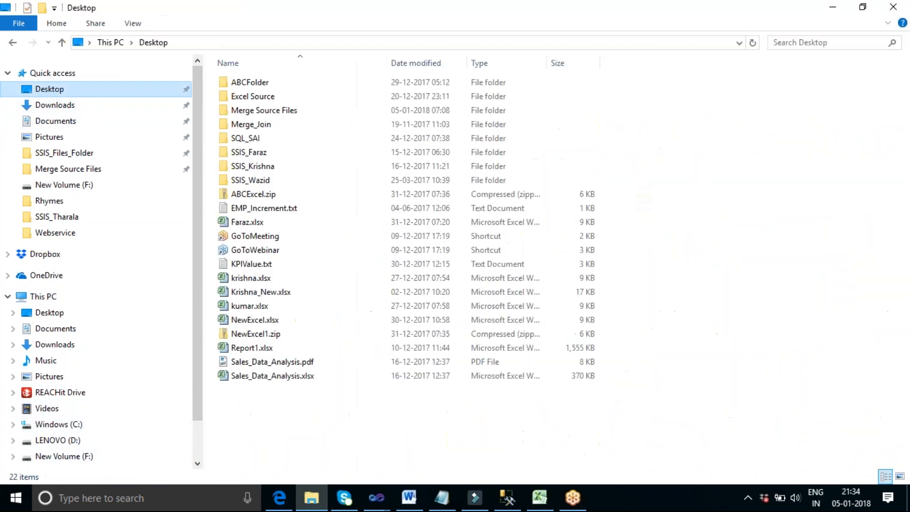
click(276, 113)
double_click(276, 113)
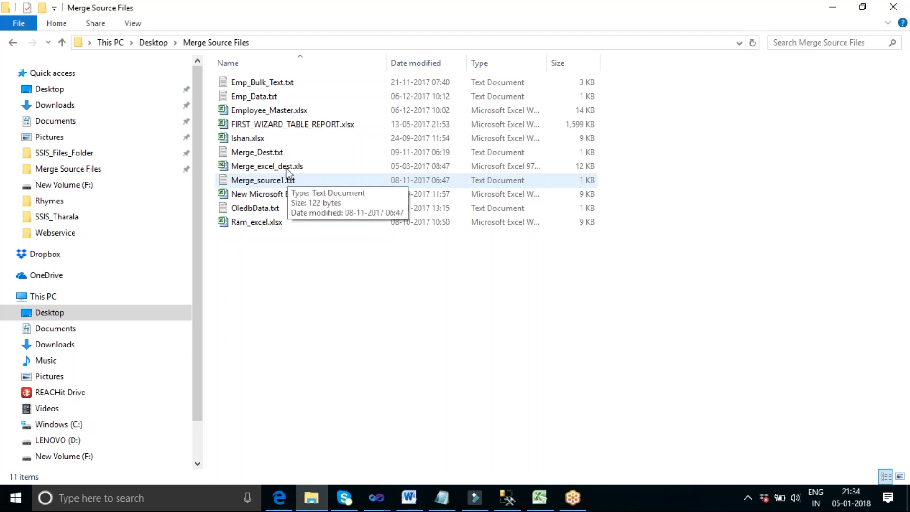
Open Employee_Master.xlsx, examine the employee table on the EMP_Src2 sheet, and minimize the workbook.
click(274, 114)
double_click(273, 113)
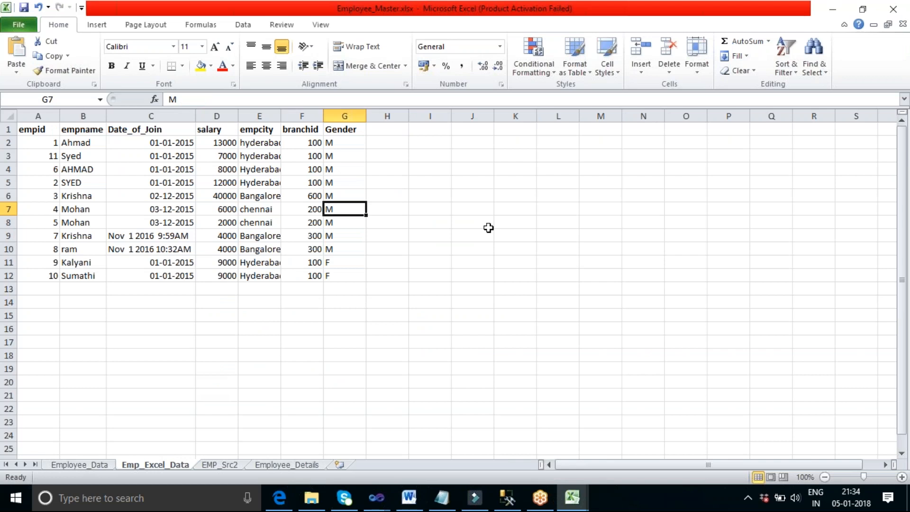
click(216, 466)
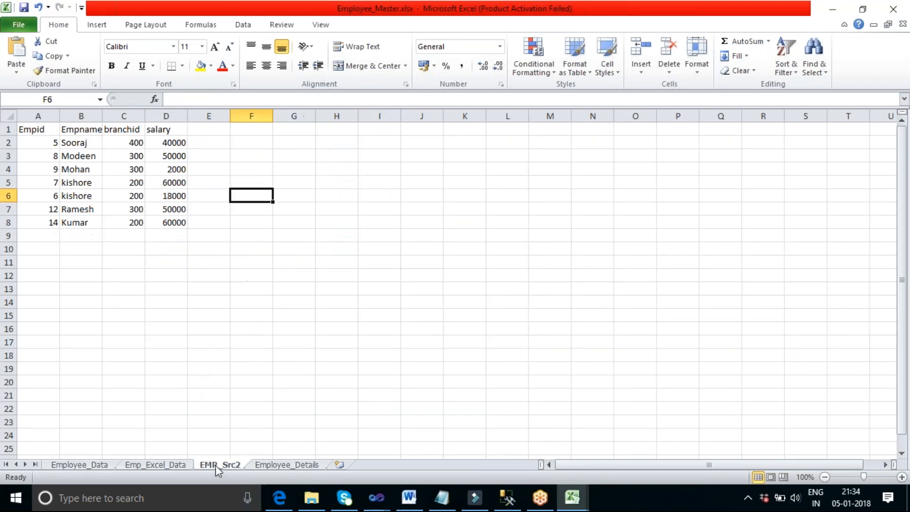
click(30, 133)
drag(29, 134, 178, 218)
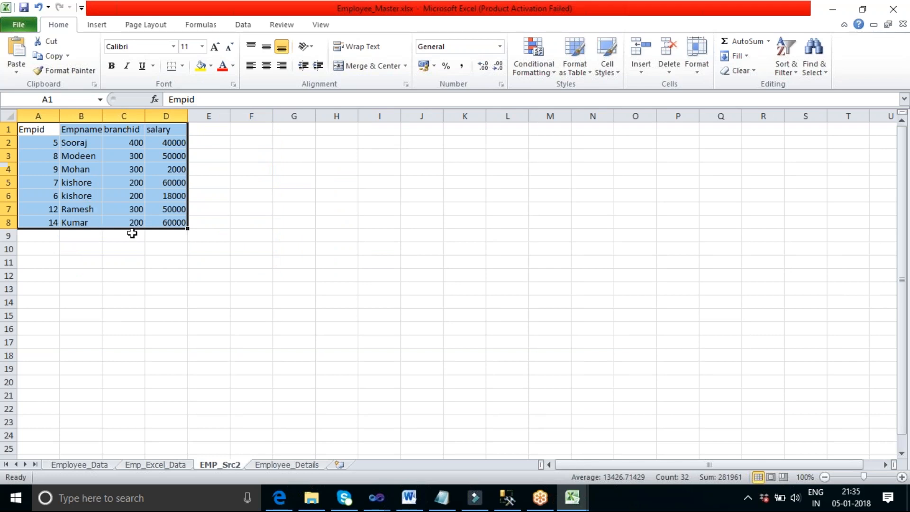
click(841, 10)
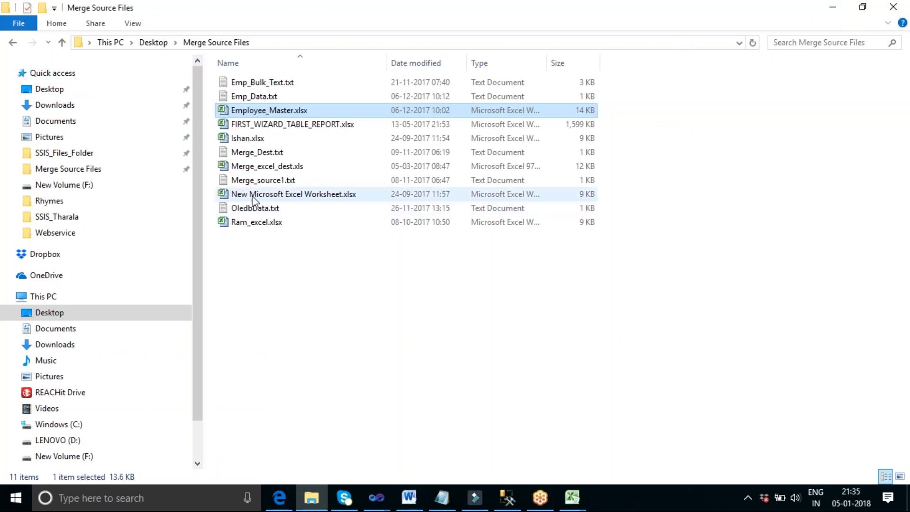
Open Merge_source1.txt and compare its records with the EMP_Src2 table in Employee_Master.xlsx.
click(247, 184)
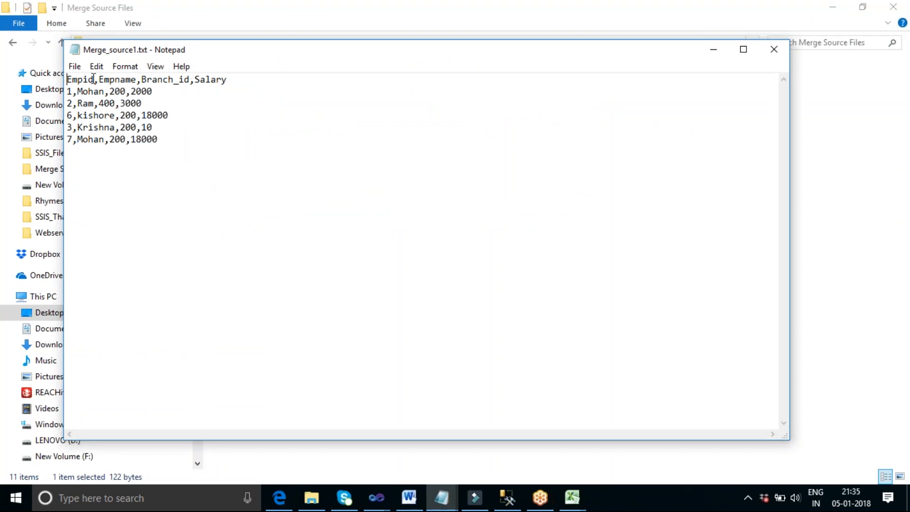
drag(161, 139, 66, 91)
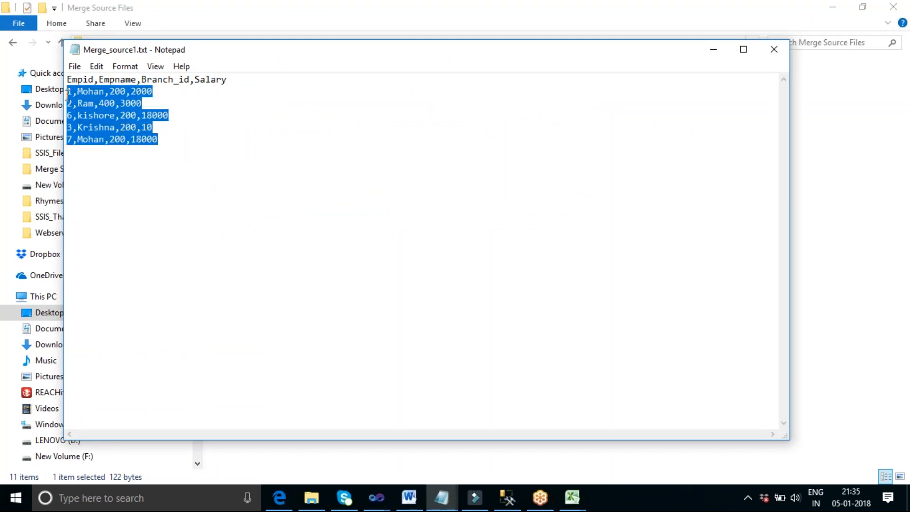
click(573, 501)
click(605, 440)
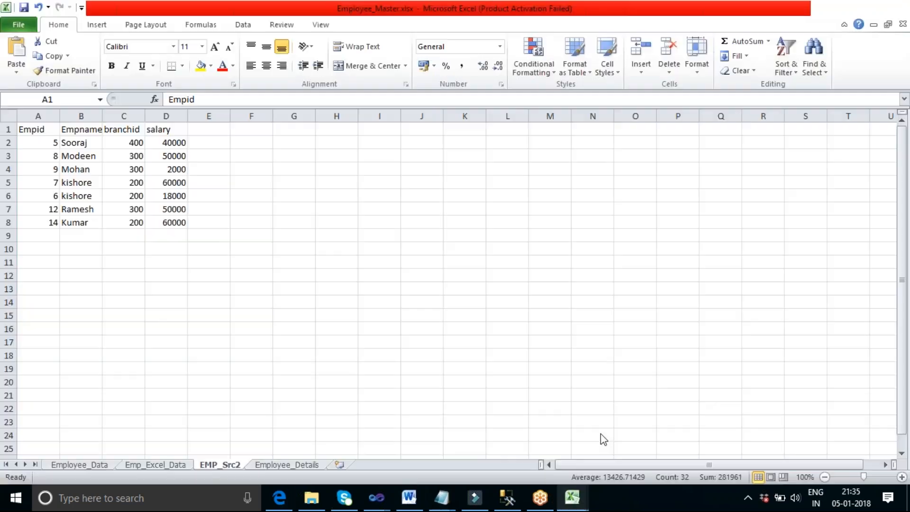
key(ctrl+a)
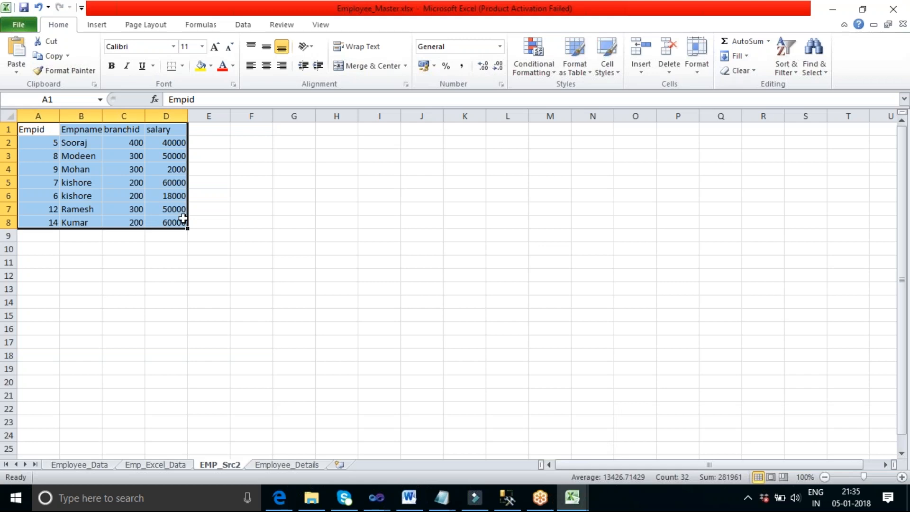
click(53, 185)
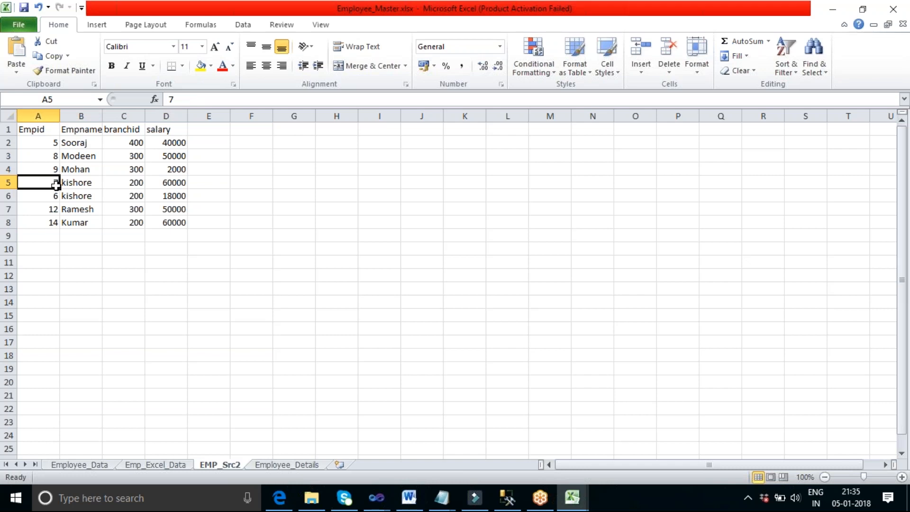
Bring Merge_source1.txt back up and place its window beside the EMP_Src2 table so both data sets can be read.
click(444, 504)
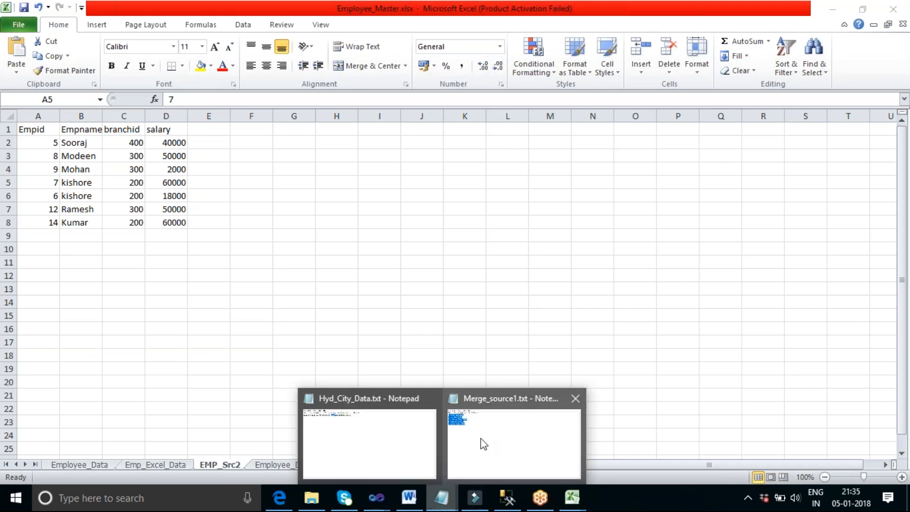
click(481, 441)
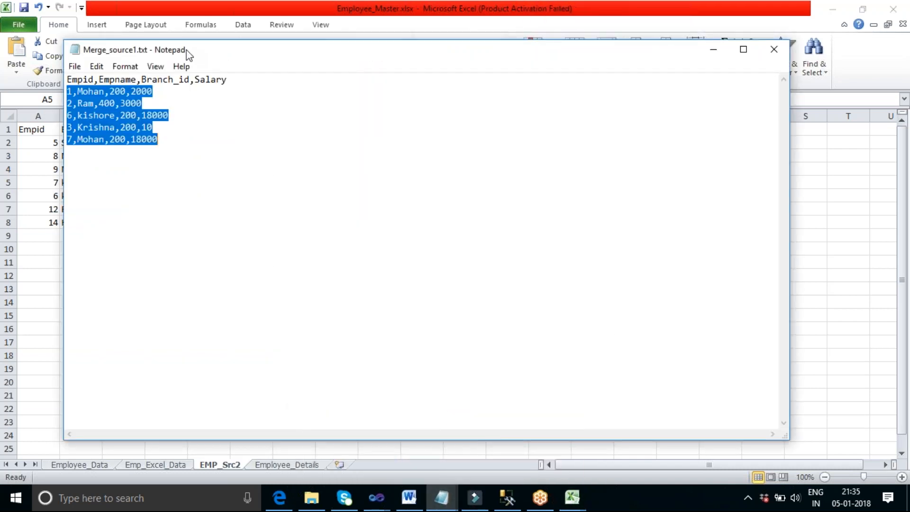
drag(185, 49, 288, 60)
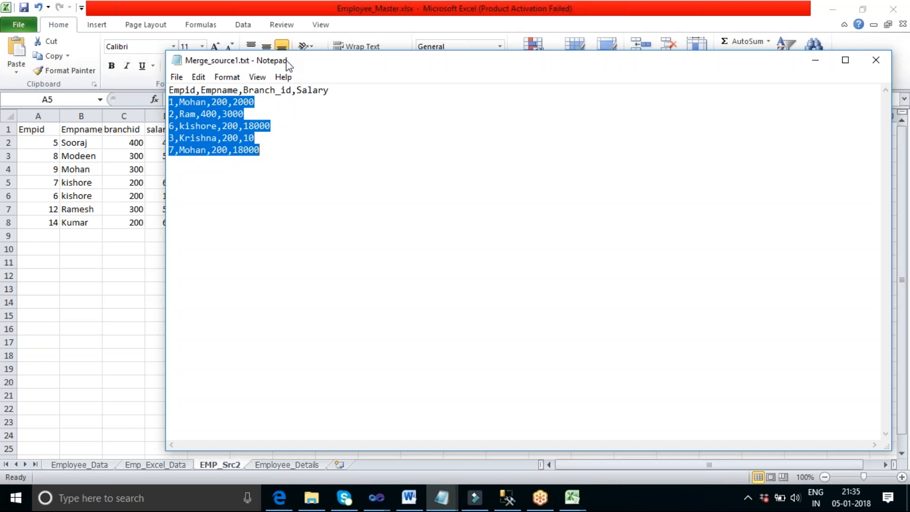
drag(294, 68, 374, 76)
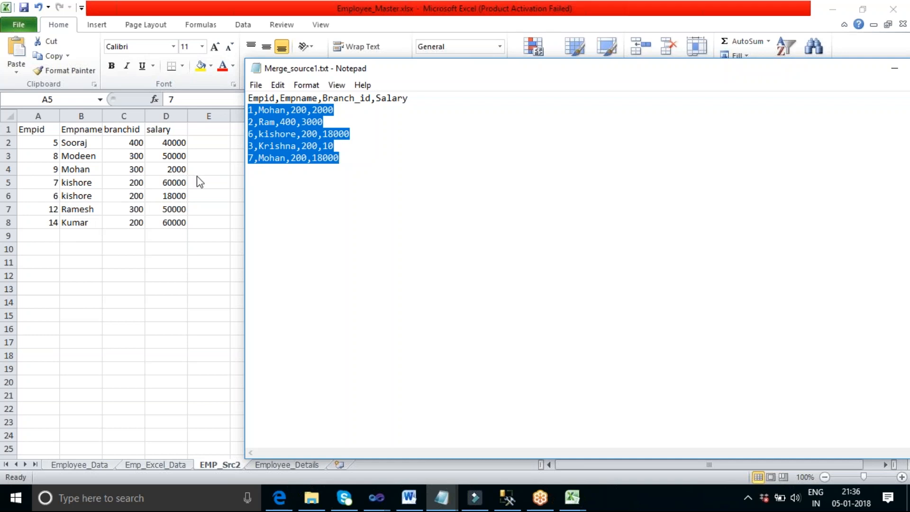
click(287, 160)
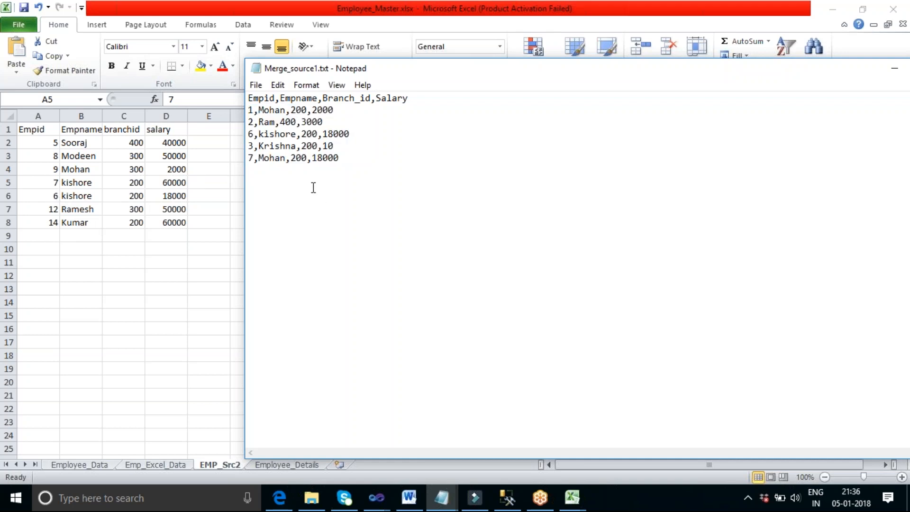
key(BackSpace)
key(BackSpace)
key(BackSpace)
key(BackSpace)
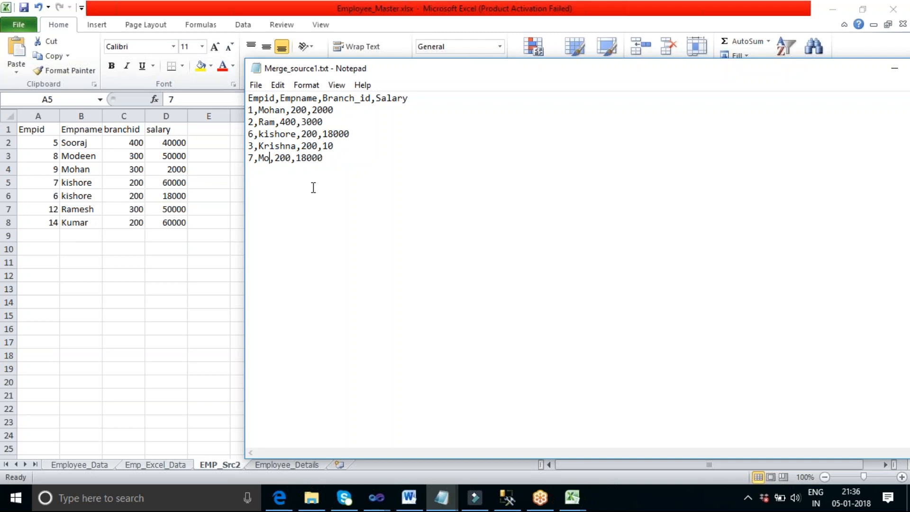
text(ohan)
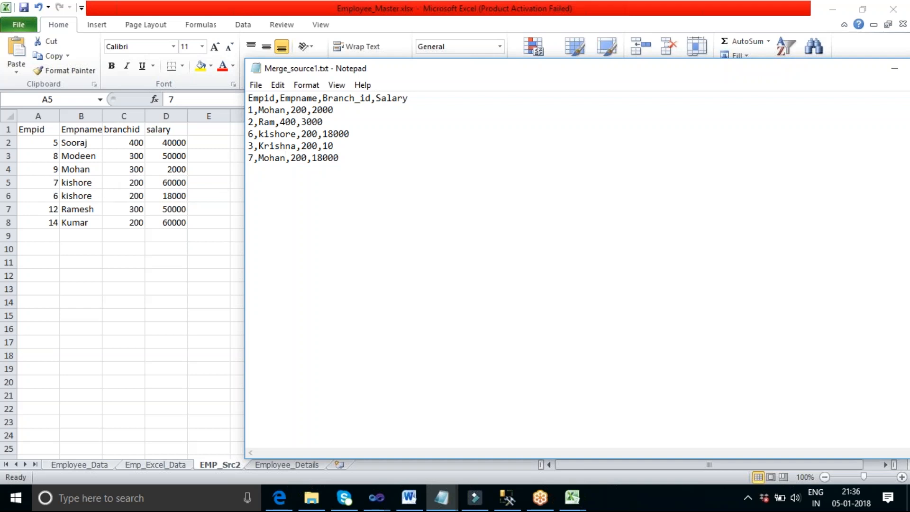
Set the salary in the last record of Merge_source1.txt to 60000, then save and close the file.
click(322, 158)
key(BackSpace)
key(BackSpace)
text(60)
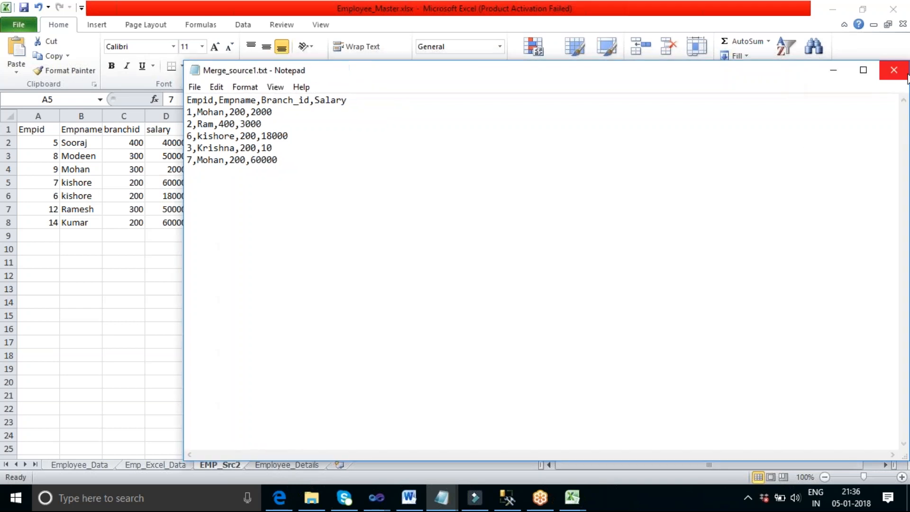
click(861, 70)
Replace the employee name in cell B5 of EMP_Src2 with the name from the last record of Merge_source1.txt.
click(74, 183)
double_click(78, 183)
drag(91, 182, 60, 184)
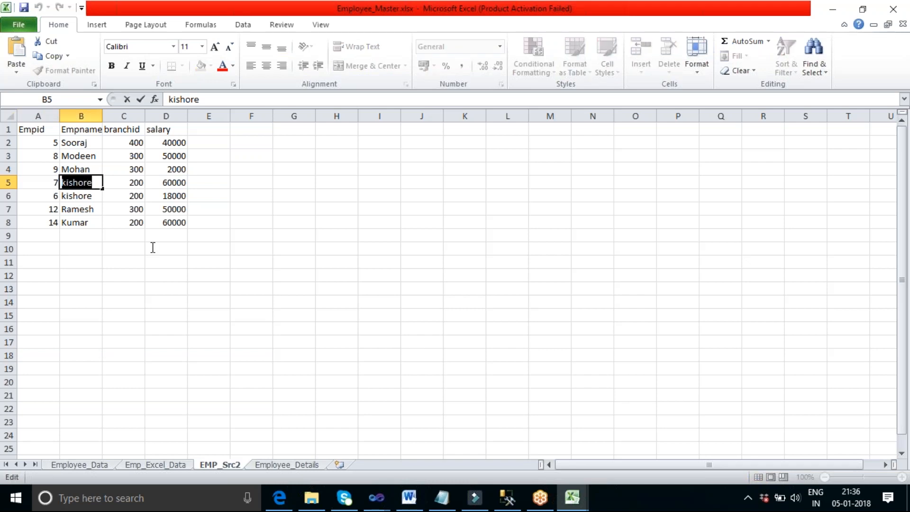
text(Mohan)
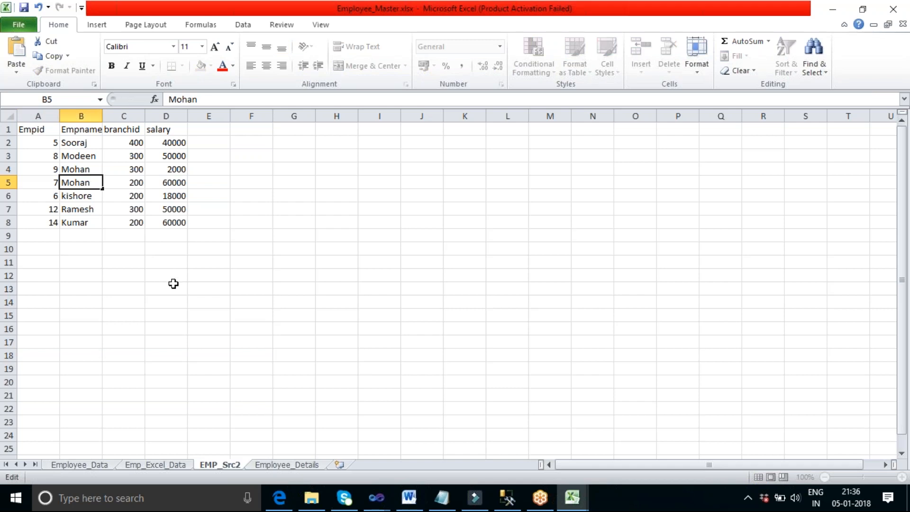
click(174, 283)
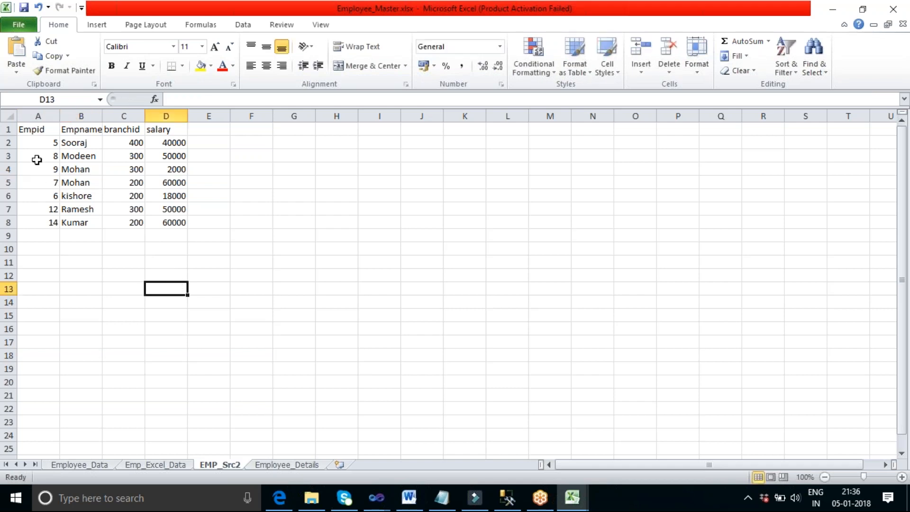
Check the Empid and salary column headers, then close Employee_Master.xlsx and save its changes.
click(31, 130)
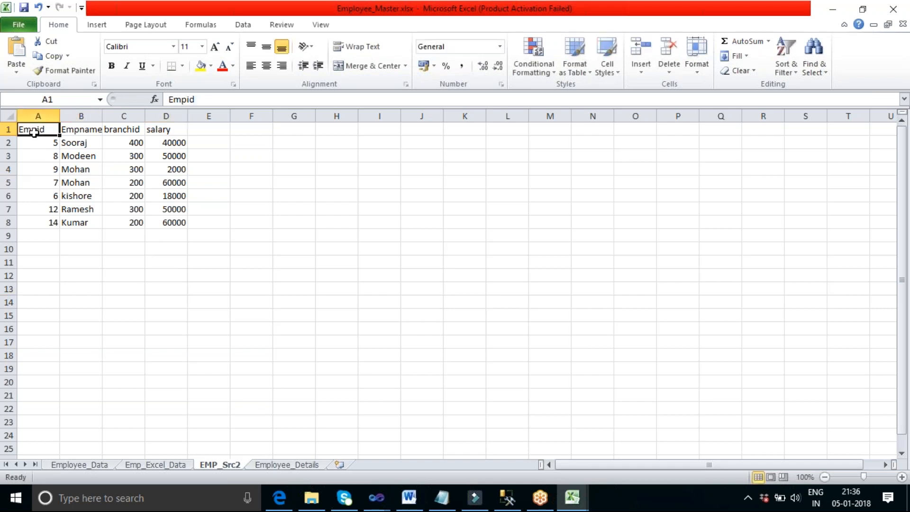
click(166, 130)
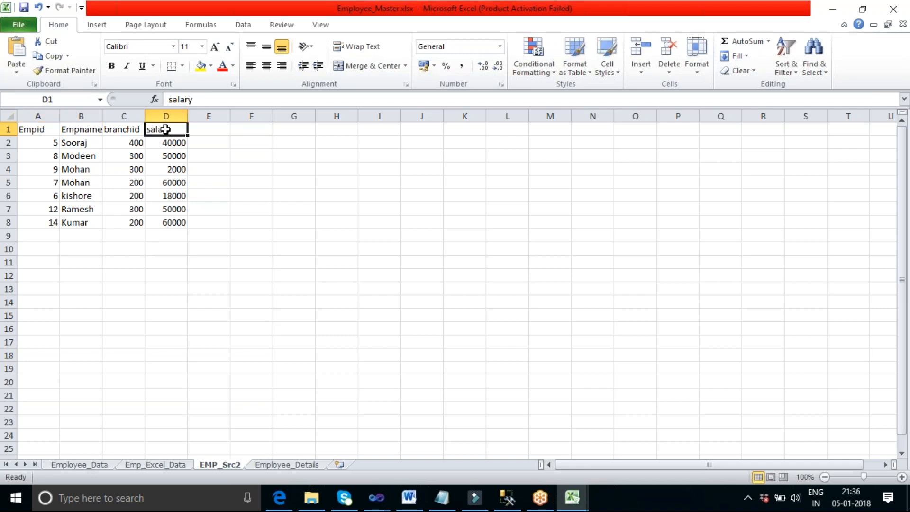
click(893, 9)
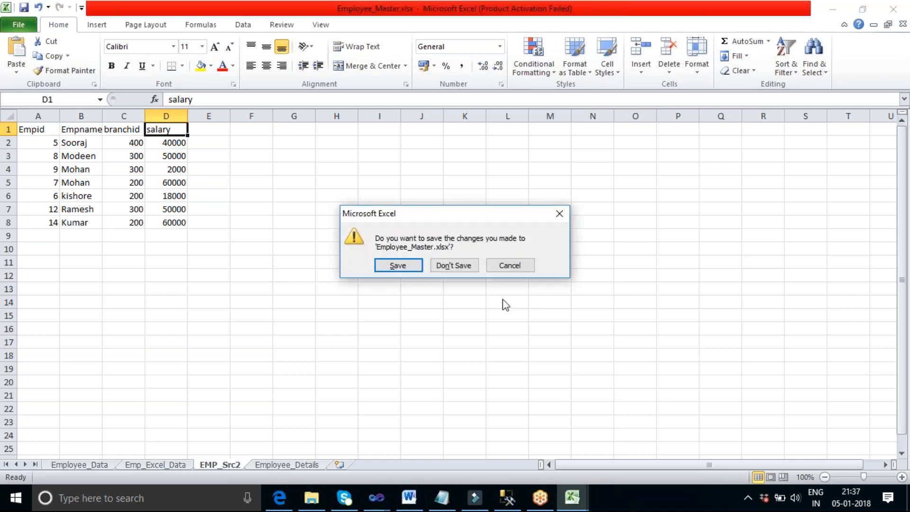
click(398, 267)
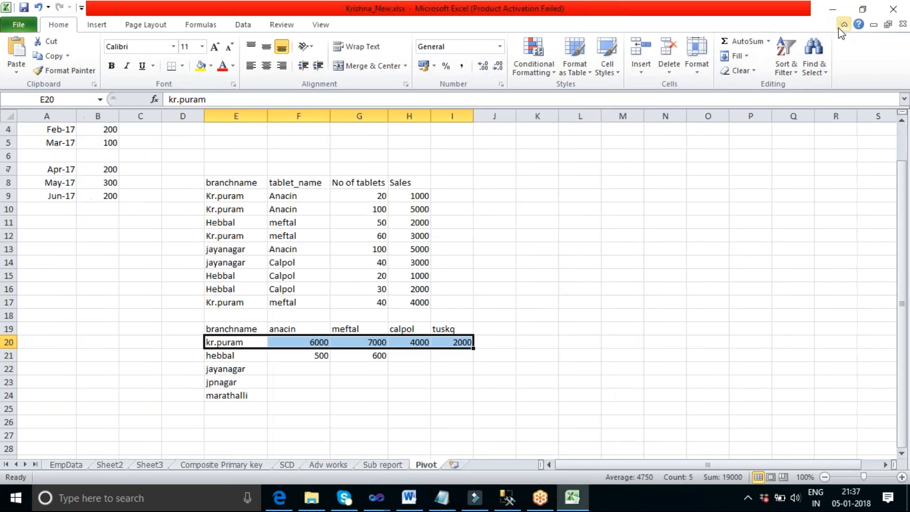
Close the remaining open workbook with its changes saved and minimize Excel.
click(902, 24)
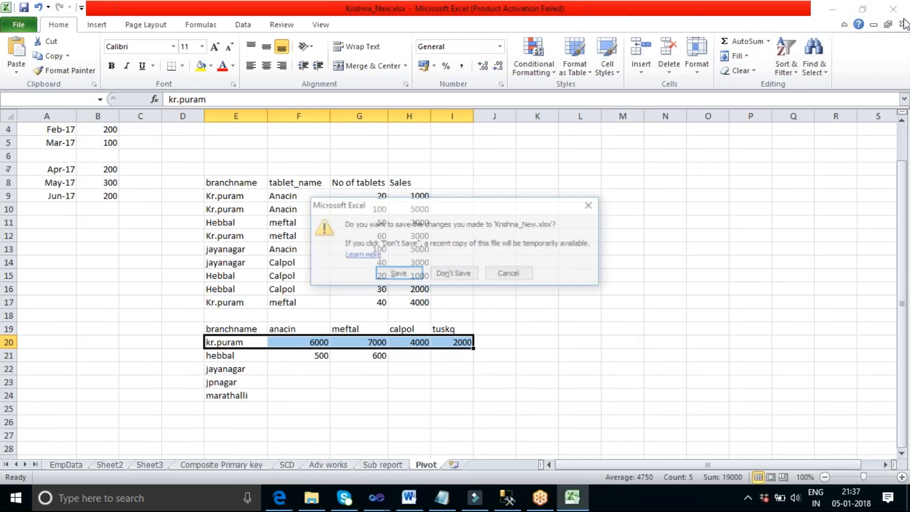
click(388, 274)
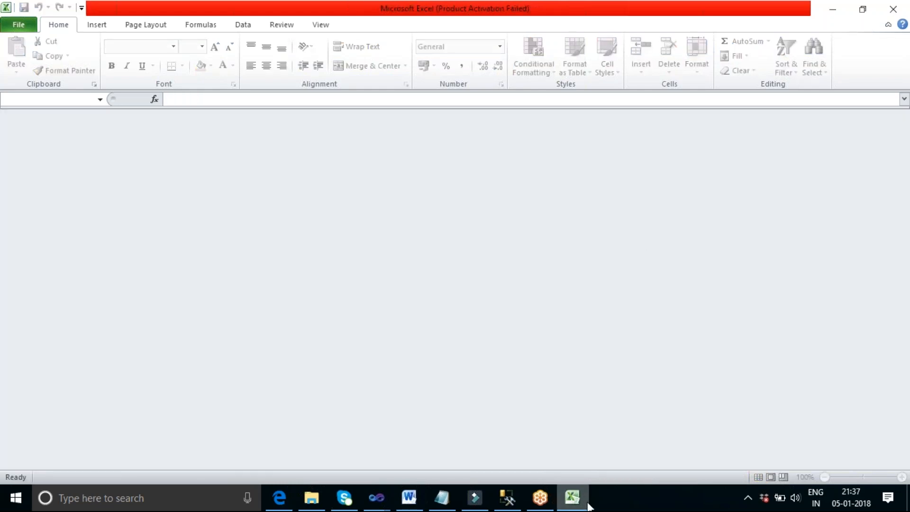
click(832, 10)
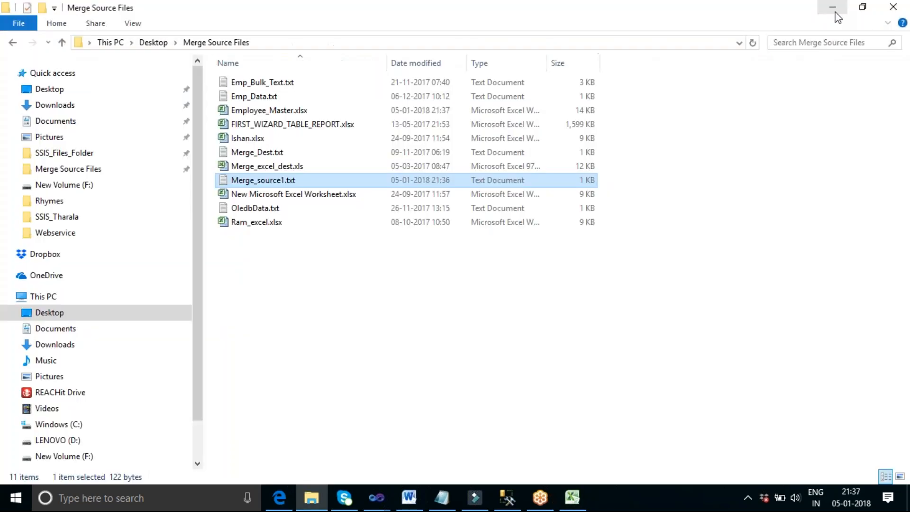
Bring up the open Hyd_City_Data.txt file in Notepad.
click(713, 304)
click(443, 498)
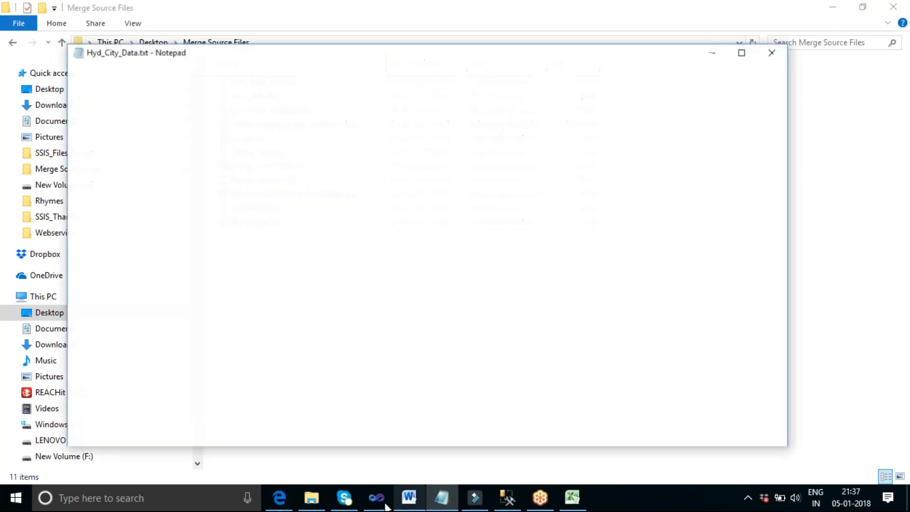
Close Hyd_City_Data.txt and switch to the DataFlowPkg.dtsx data flow in Visual Studio.
click(773, 53)
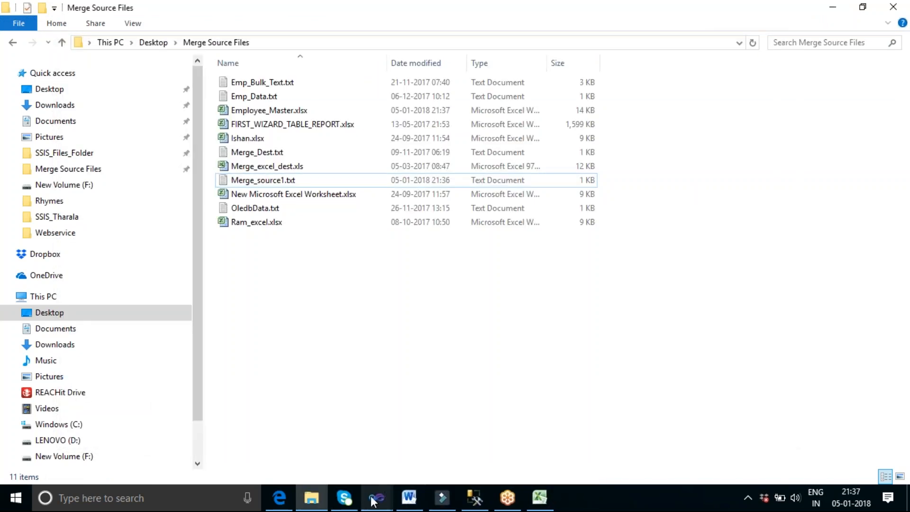
click(375, 497)
click(379, 441)
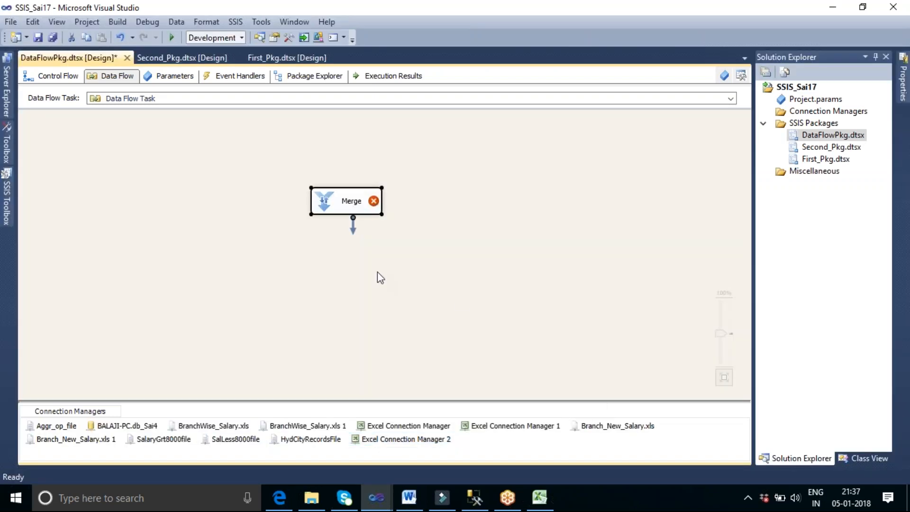
Add an Excel Source to the data flow, above and to the left of the Merge transformation.
click(7, 197)
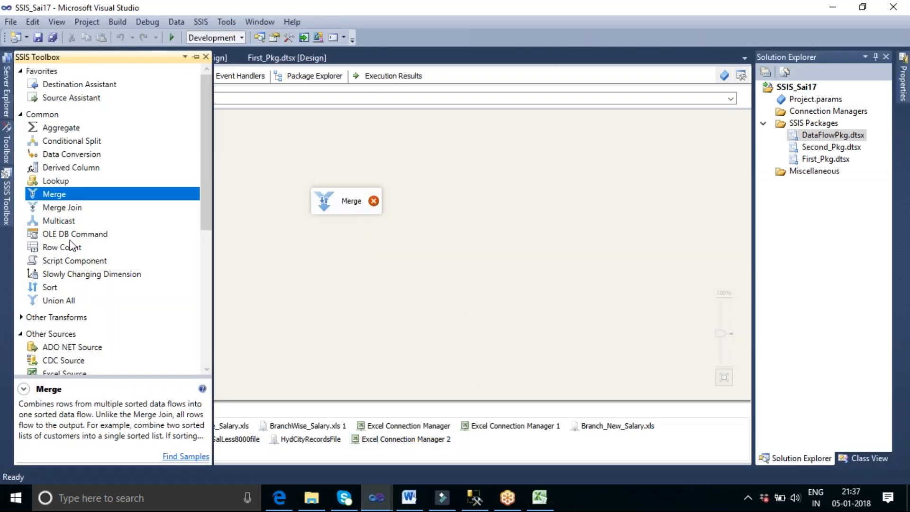
drag(199, 194, 216, 275)
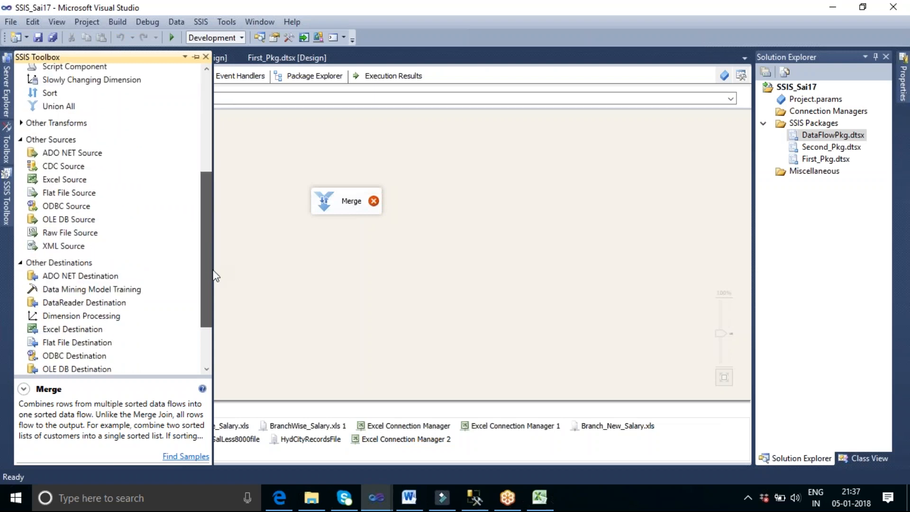
click(77, 181)
drag(252, 135, 252, 135)
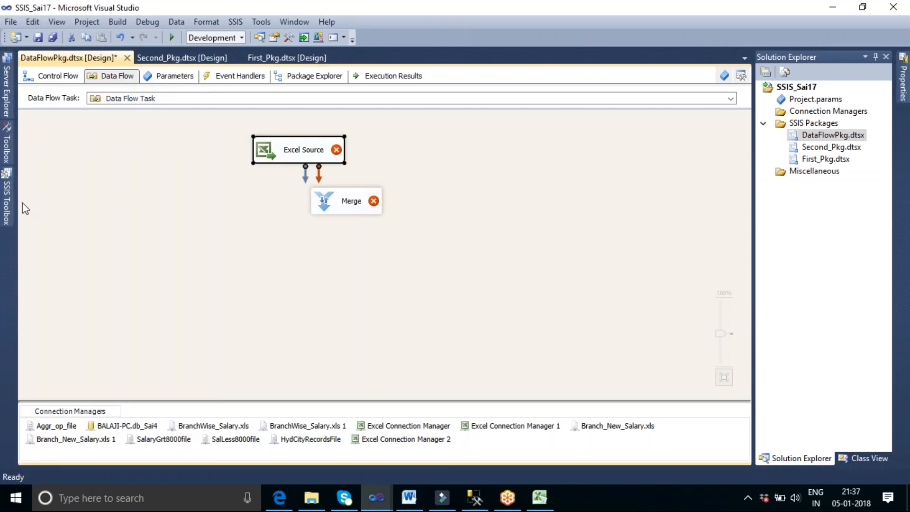
Add a Flat File Source to the right of the Excel Source and move Merge below and between the two sources.
click(6, 196)
drag(72, 196, 434, 138)
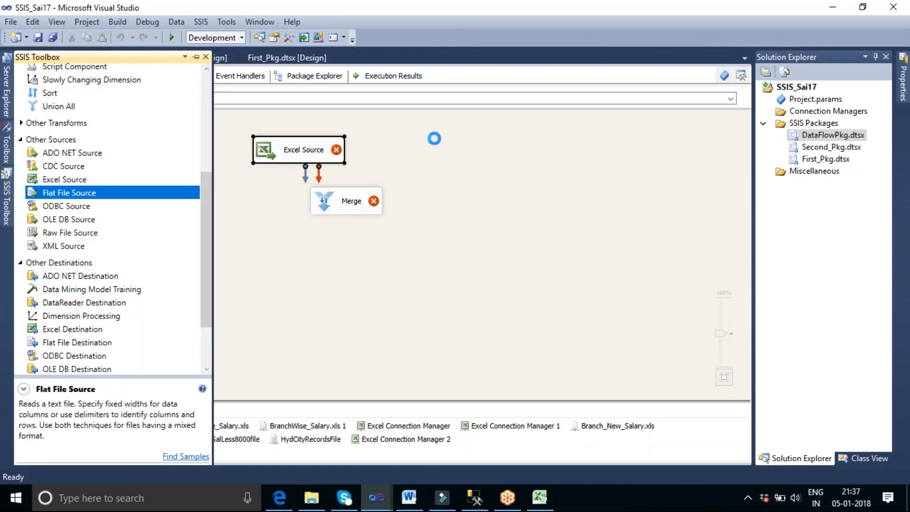
click(485, 215)
drag(358, 211, 396, 252)
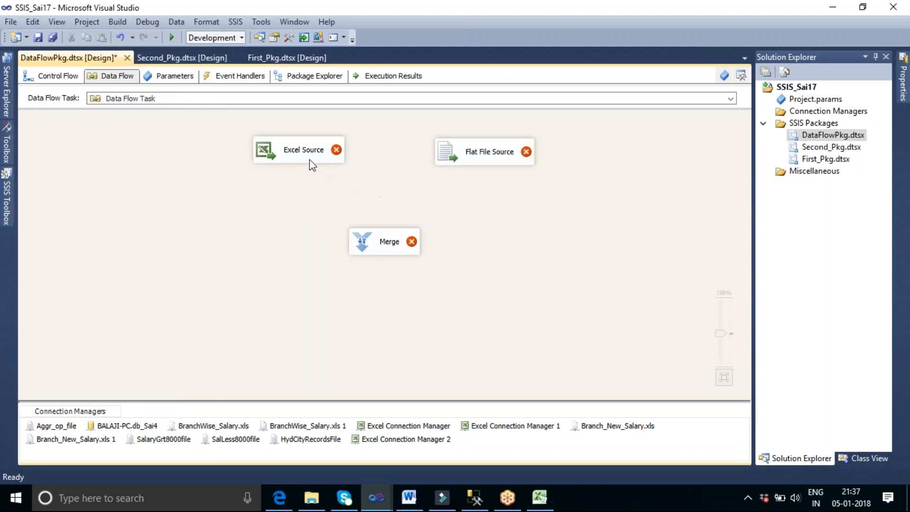
Check the Excel Source's connection settings and which workbook each of the existing Excel connection managers points to, changing nothing.
click(310, 164)
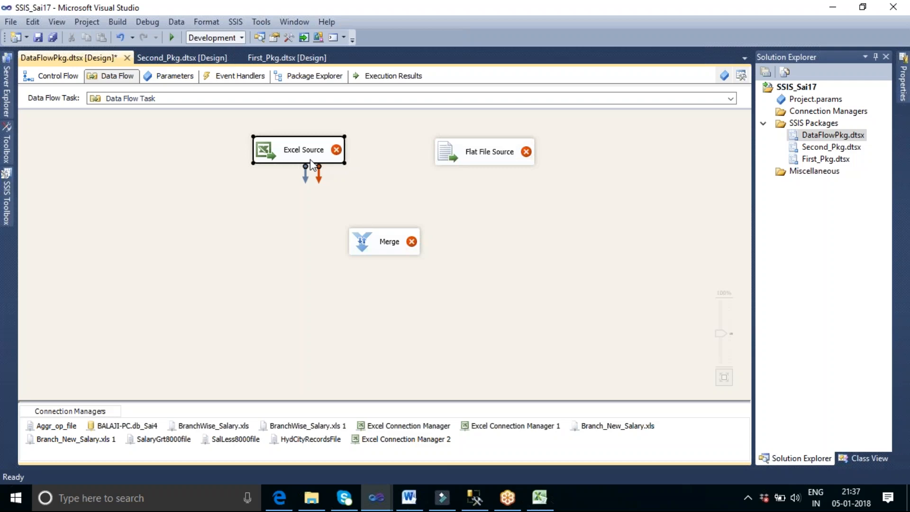
double_click(310, 164)
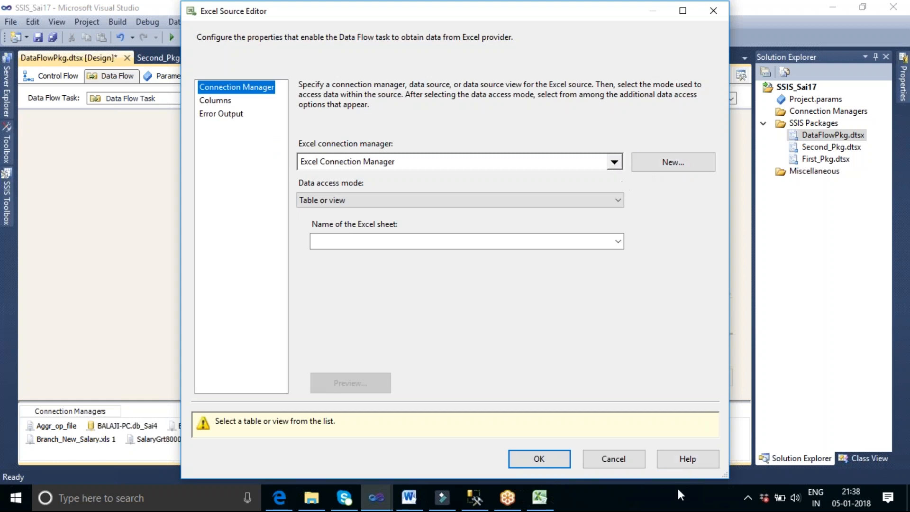
click(613, 458)
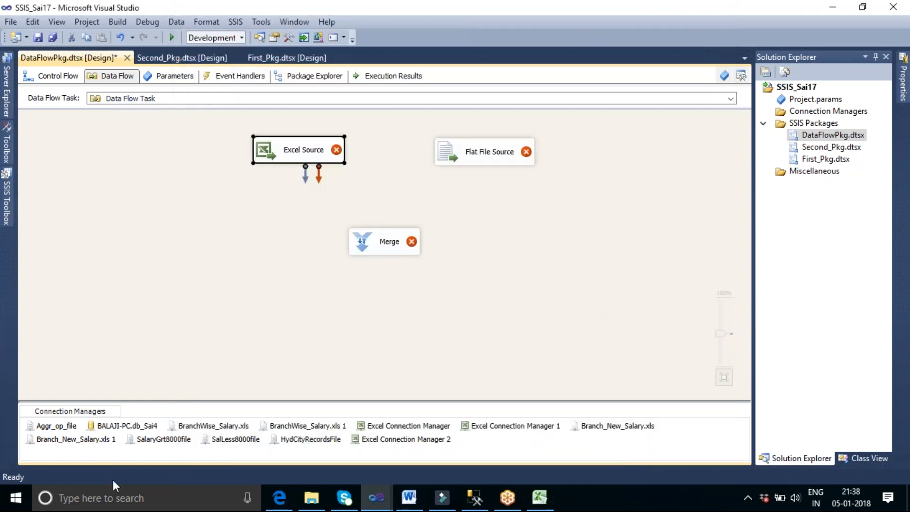
click(393, 439)
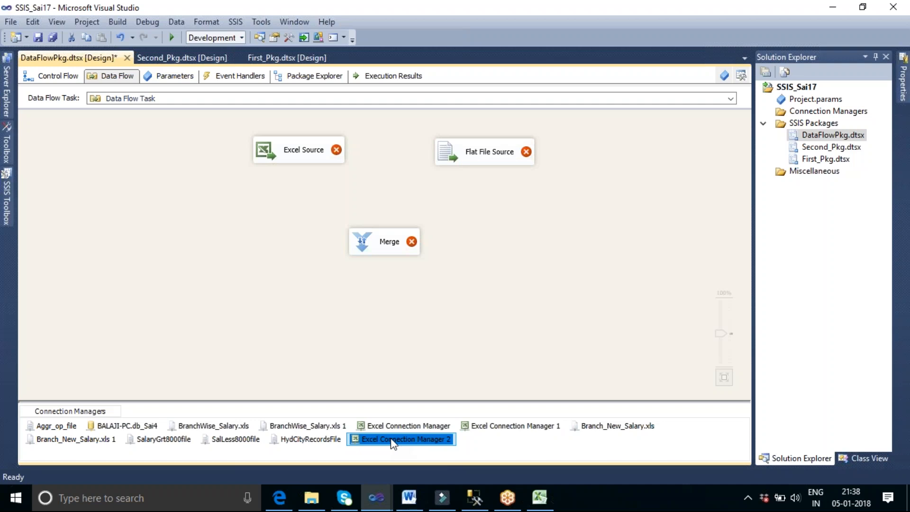
double_click(449, 441)
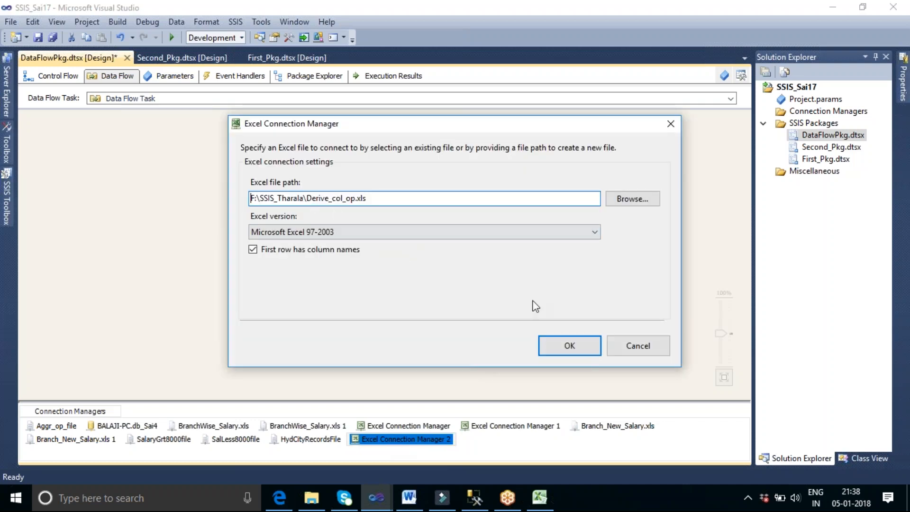
click(623, 346)
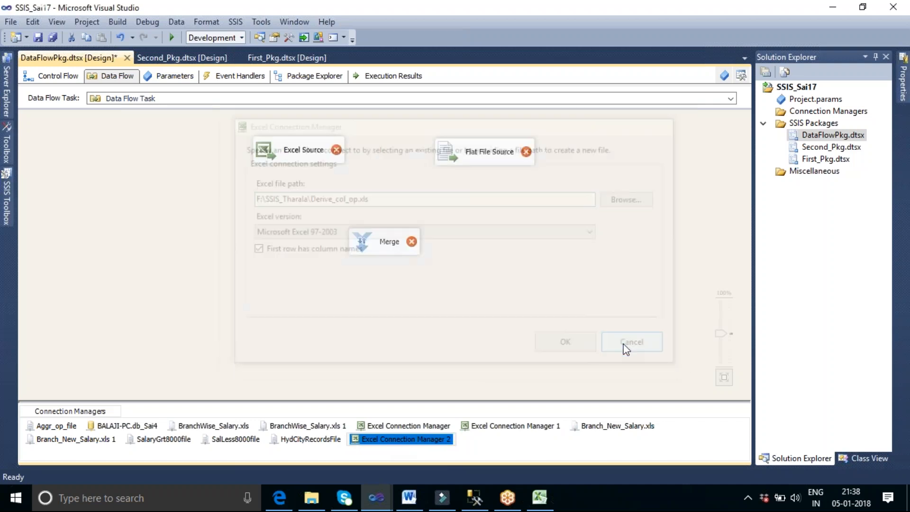
click(390, 426)
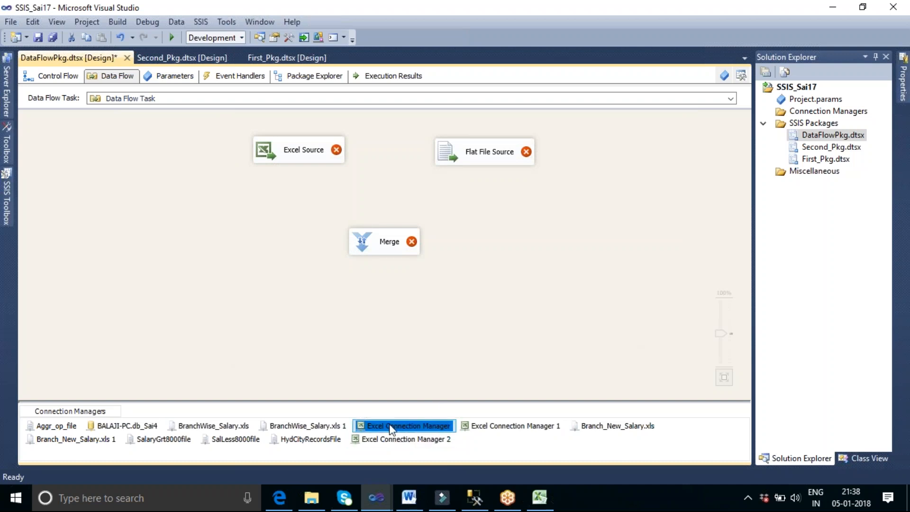
double_click(389, 427)
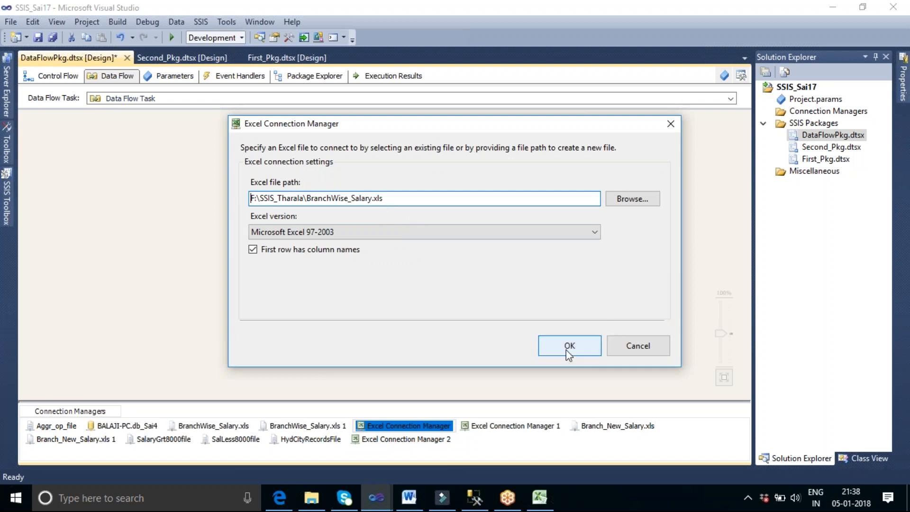
click(638, 347)
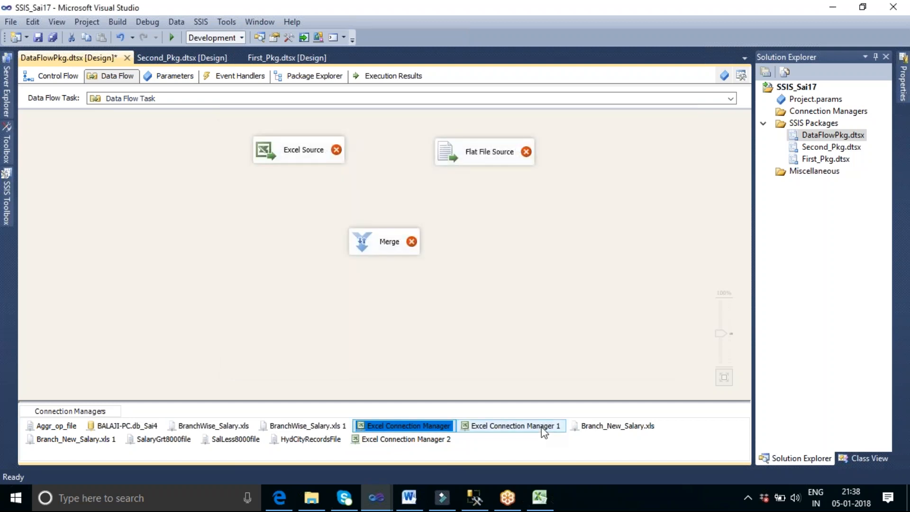
double_click(543, 429)
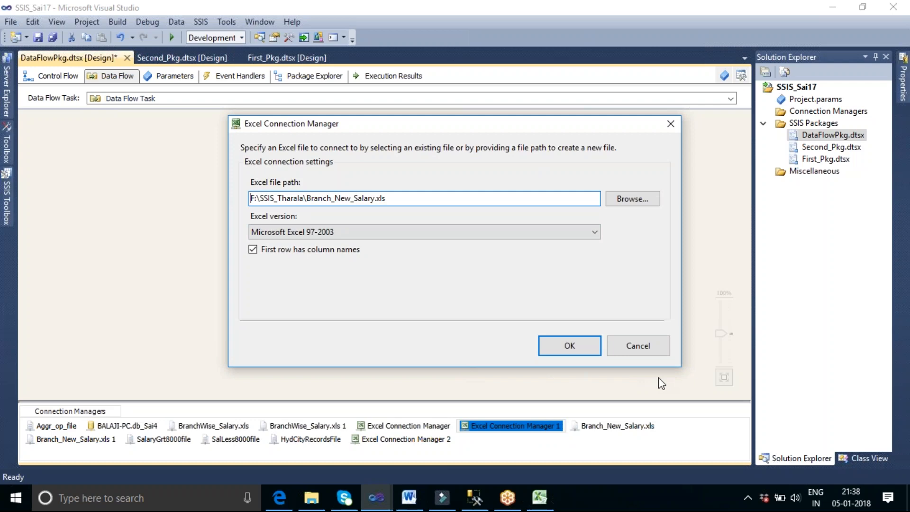
click(636, 346)
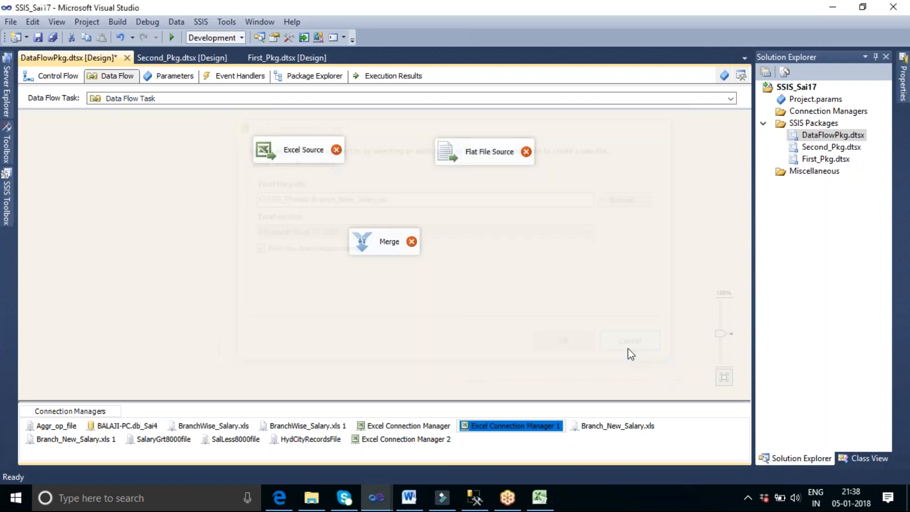
Create a new connection for the Excel Source to Employee_Master.xlsx in Desktop\Merge Source Files, as Microsoft Excel 2007 with column names in the first row.
double_click(298, 148)
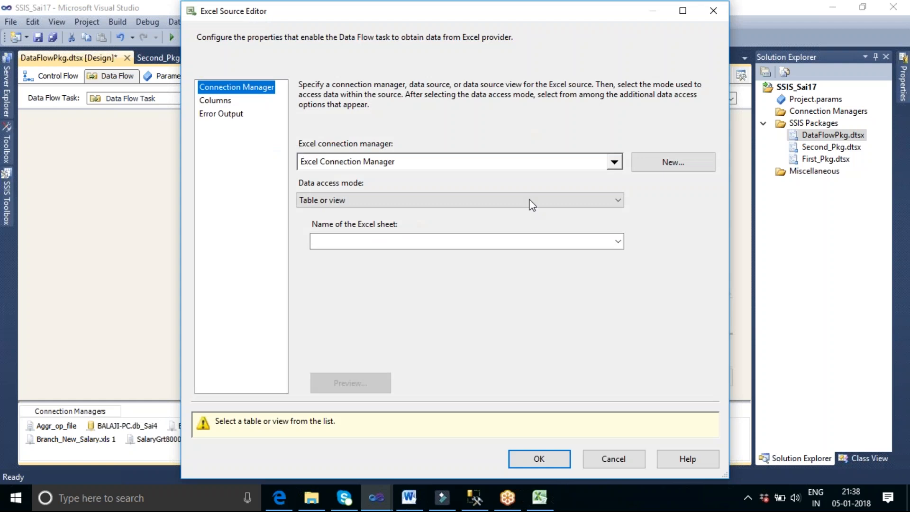
click(667, 163)
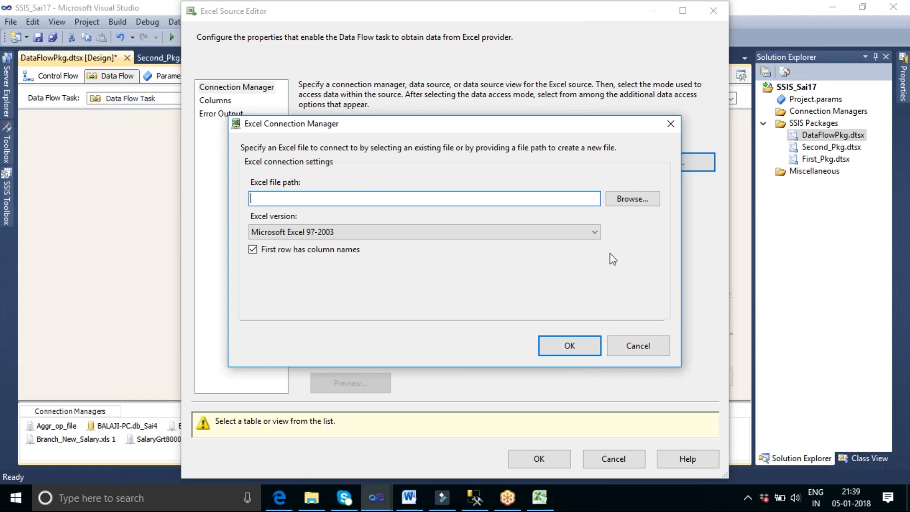
click(626, 200)
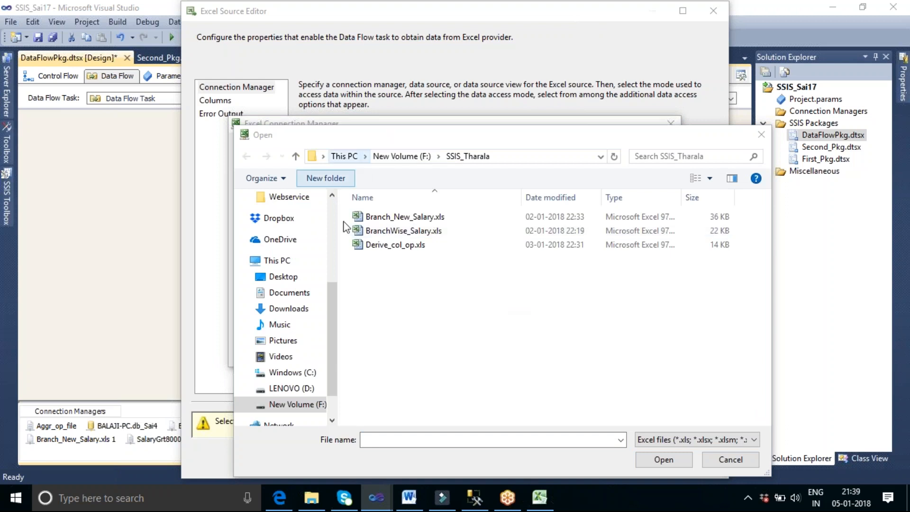
click(296, 280)
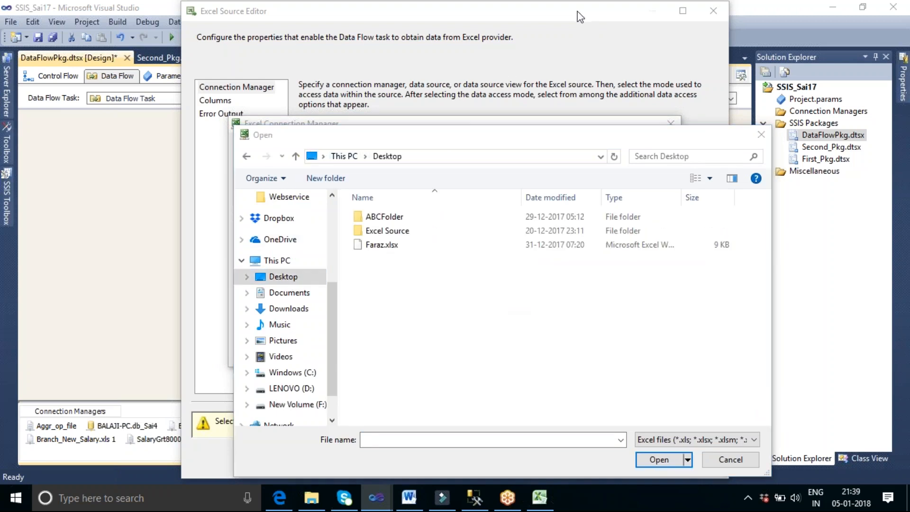
double_click(395, 245)
click(569, 17)
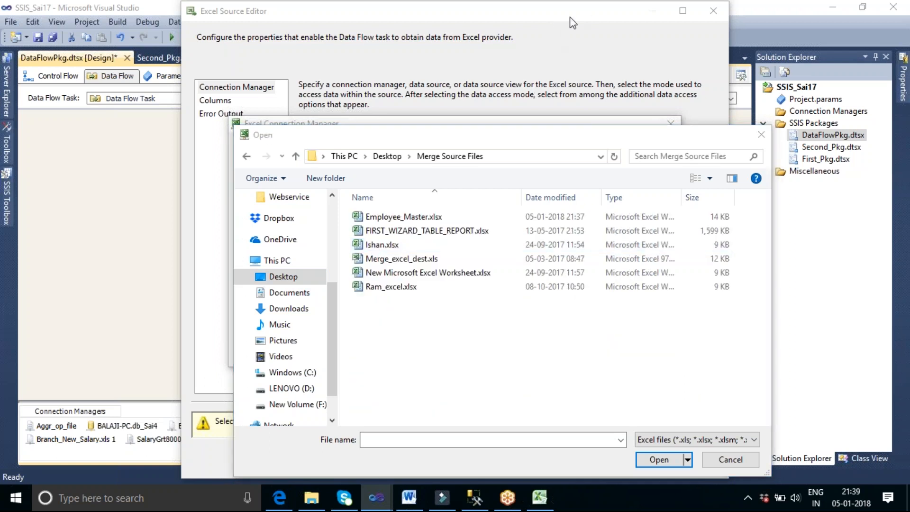
click(414, 218)
click(654, 459)
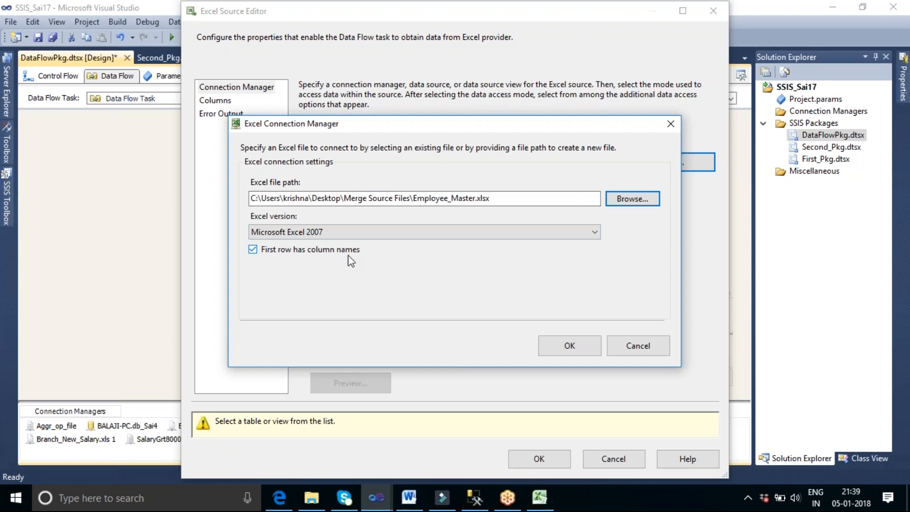
click(560, 355)
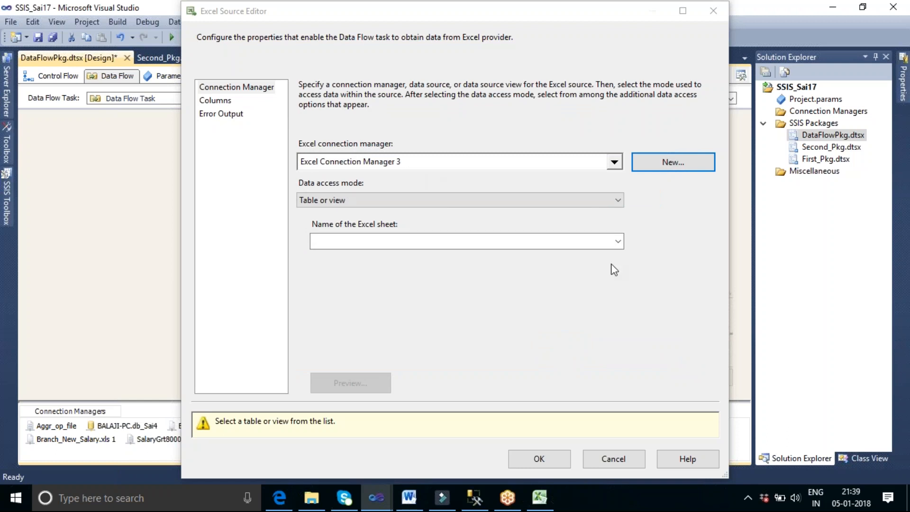
Try to load the workbook's sheet list in the Excel Source, then close the empty Excel program window.
click(618, 242)
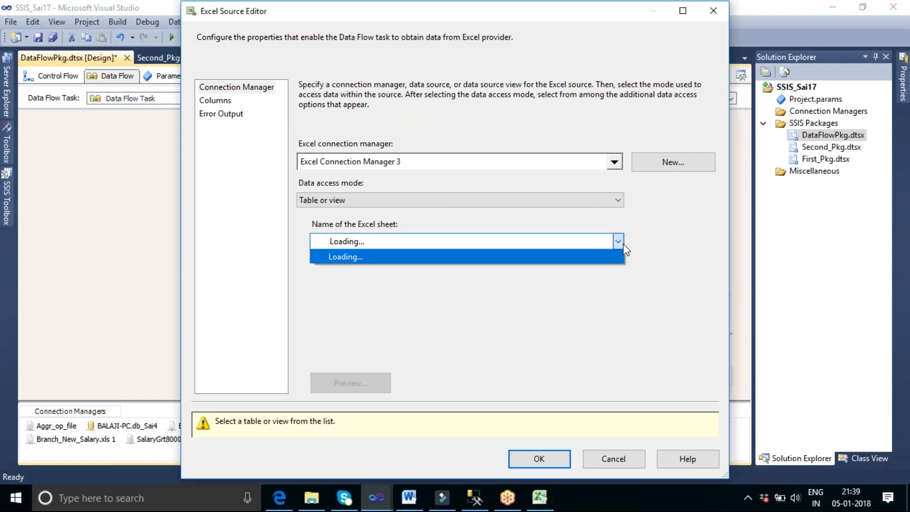
click(630, 286)
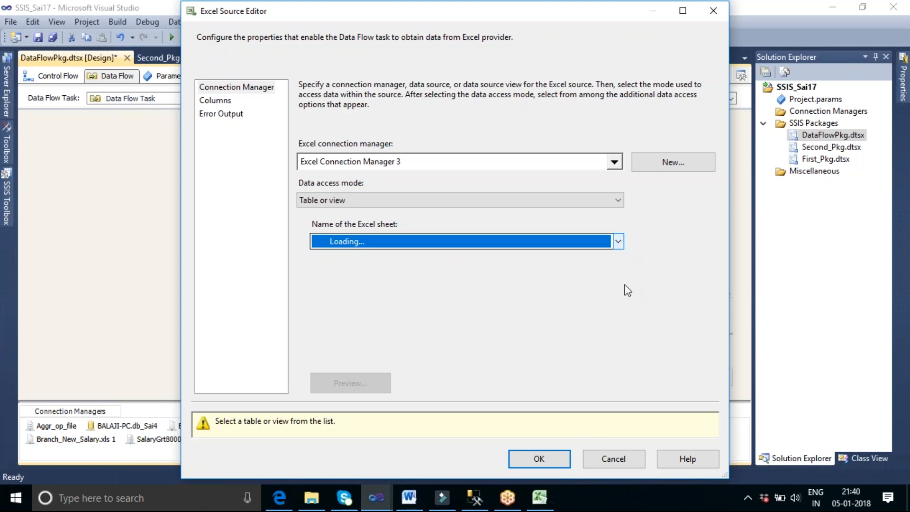
click(540, 505)
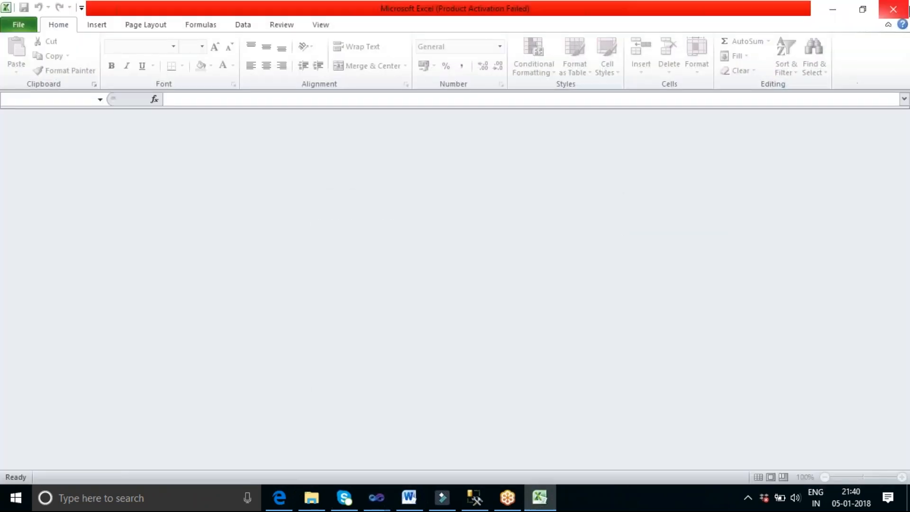
click(892, 9)
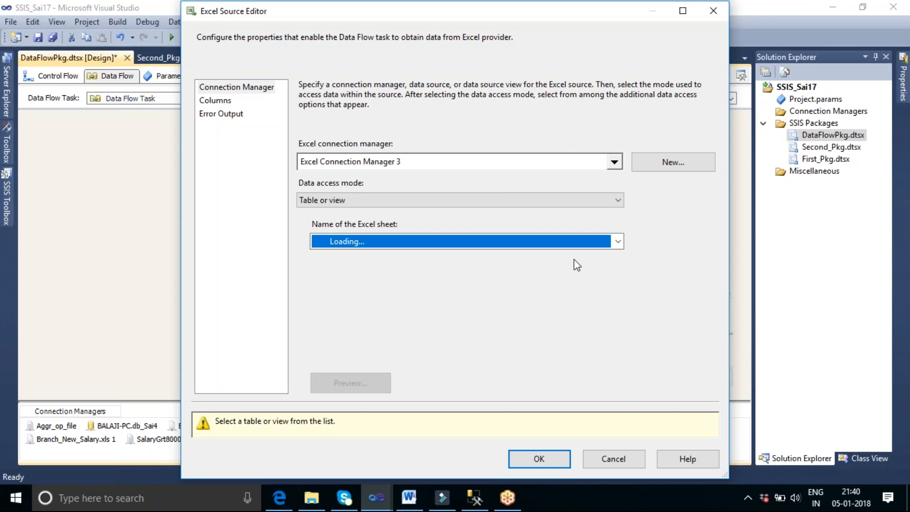
Reload the sheet list and choose EMP_Src2$ as the sheet read by the Excel Source.
click(616, 241)
click(616, 240)
mouse_move(449, 505)
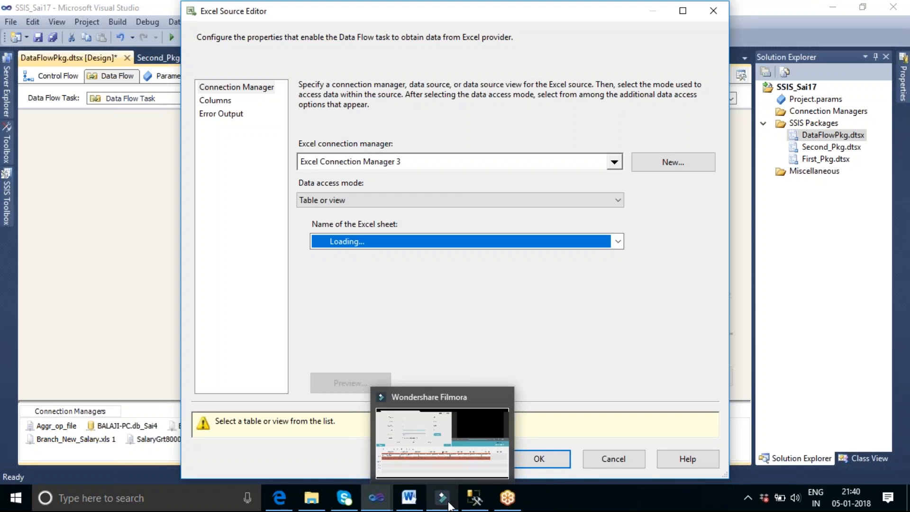
click(567, 496)
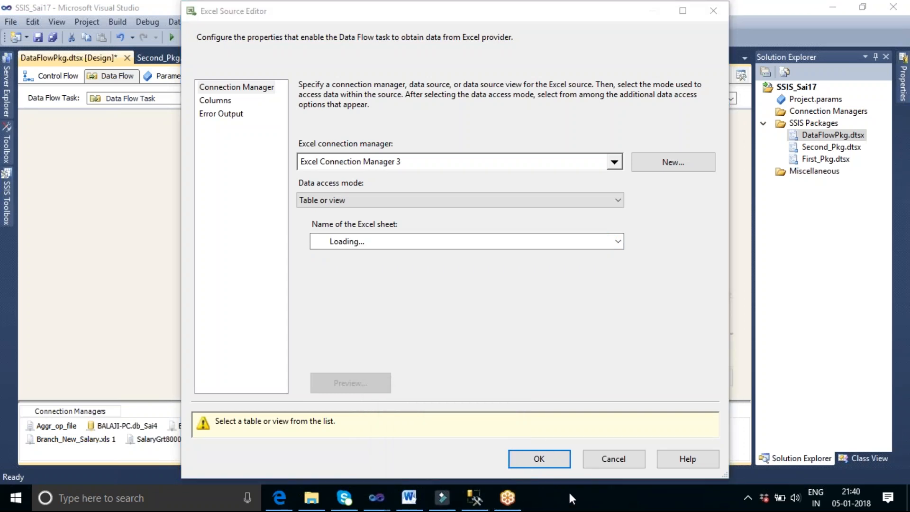
click(617, 241)
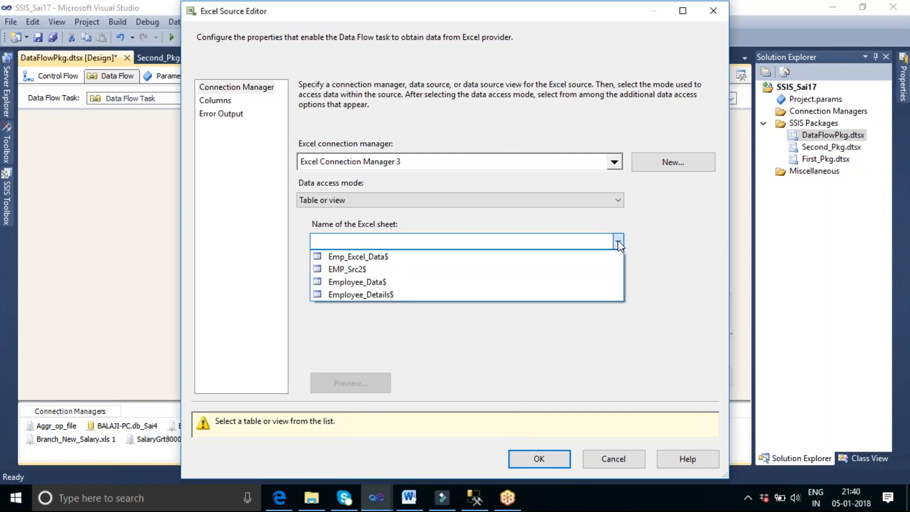
click(368, 269)
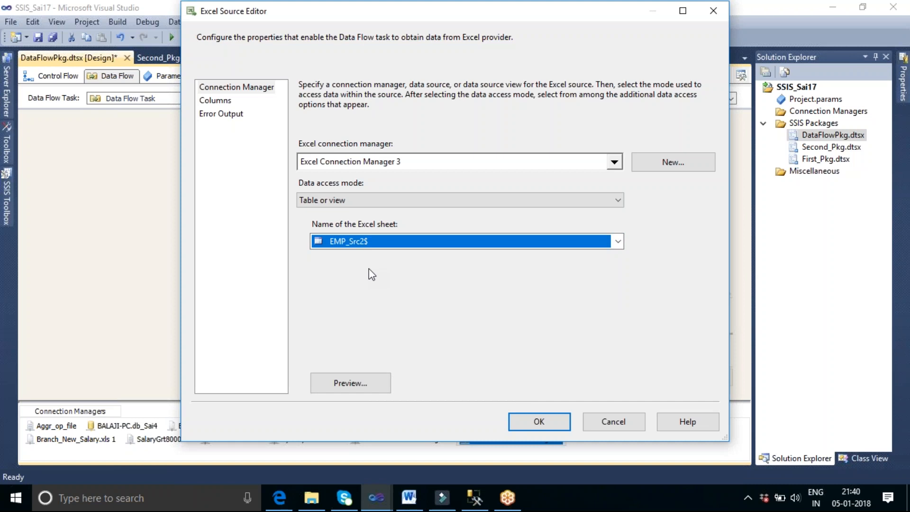
Preview the EMP_Src2$ rows and accept the Excel Source settings.
click(363, 388)
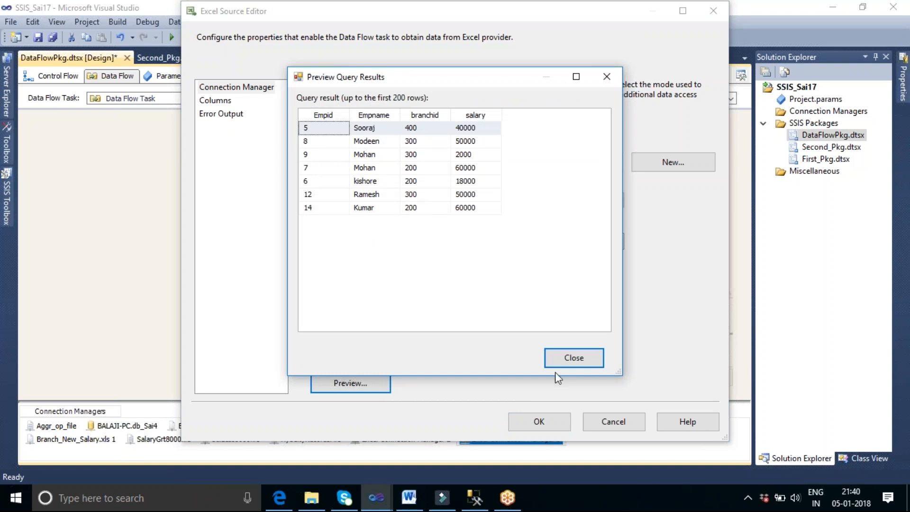
click(577, 358)
click(540, 421)
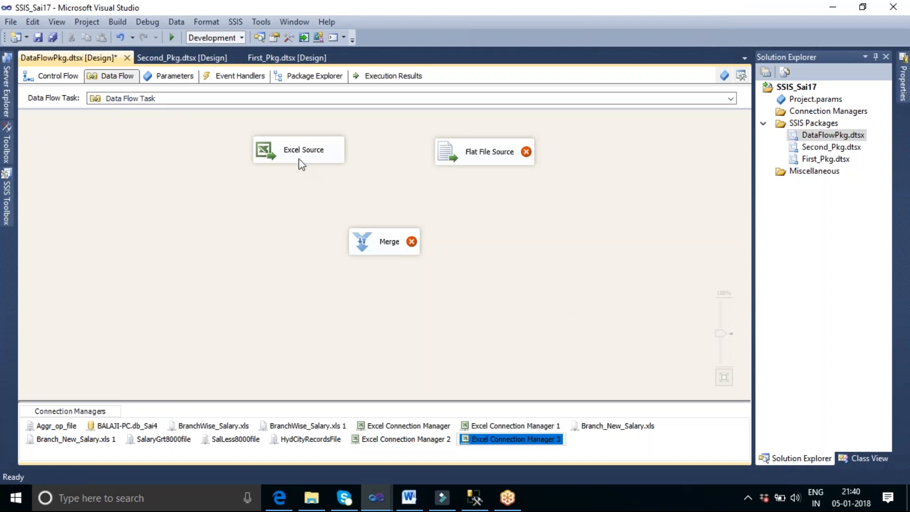
Start a new flat file connection for the Flat File Source and name it MergeSrc2.
double_click(495, 167)
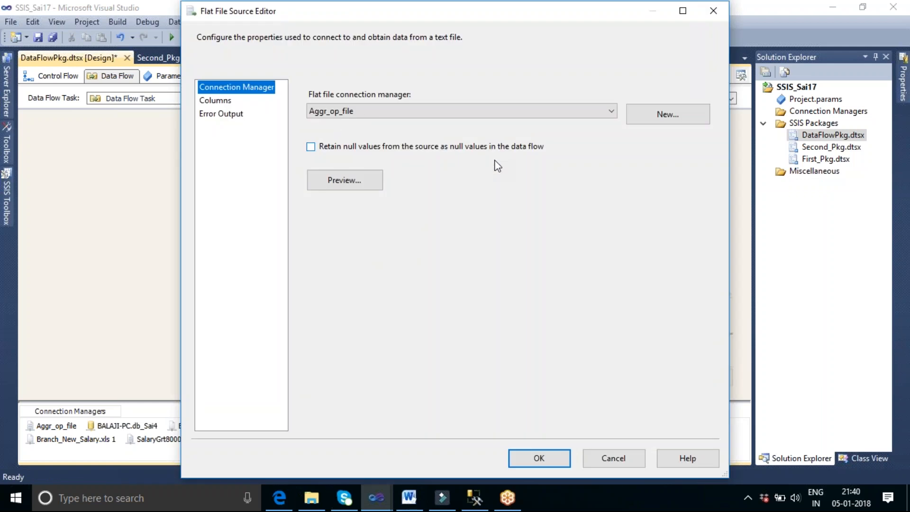
click(611, 111)
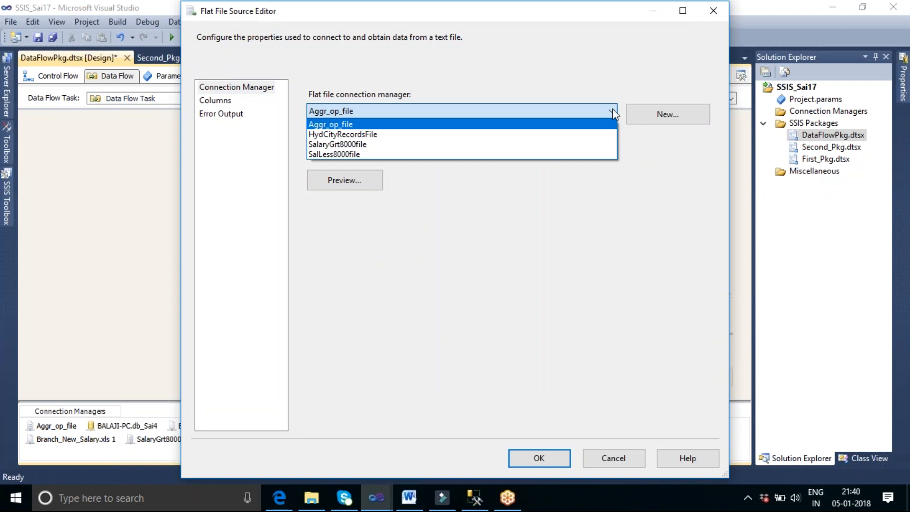
click(606, 224)
click(675, 118)
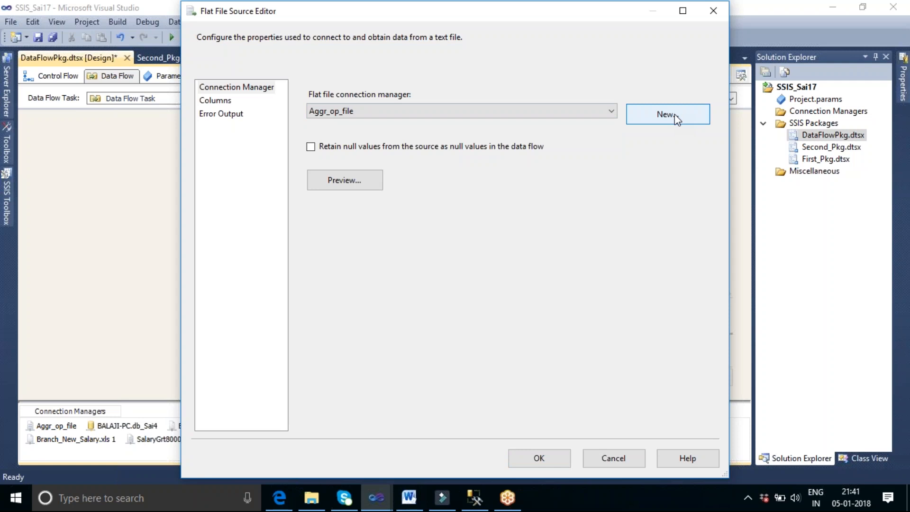
click(666, 114)
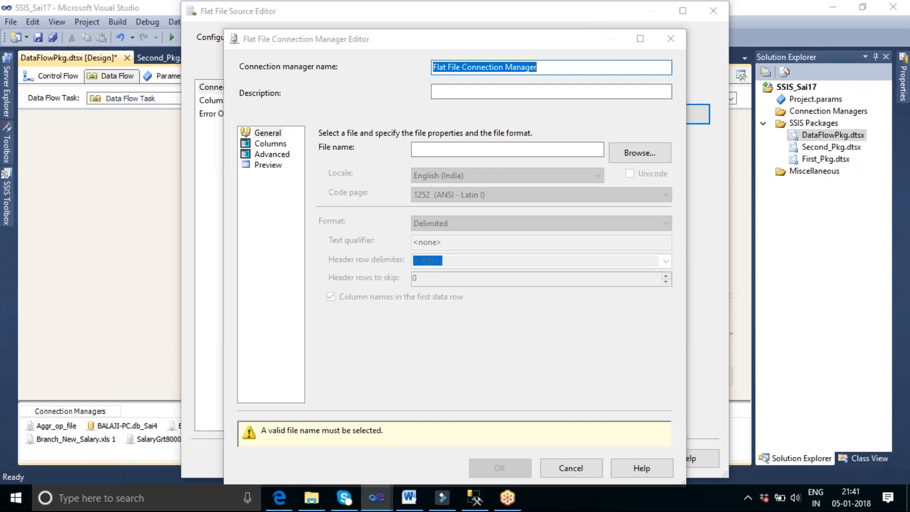
click(545, 66)
drag(545, 67, 425, 64)
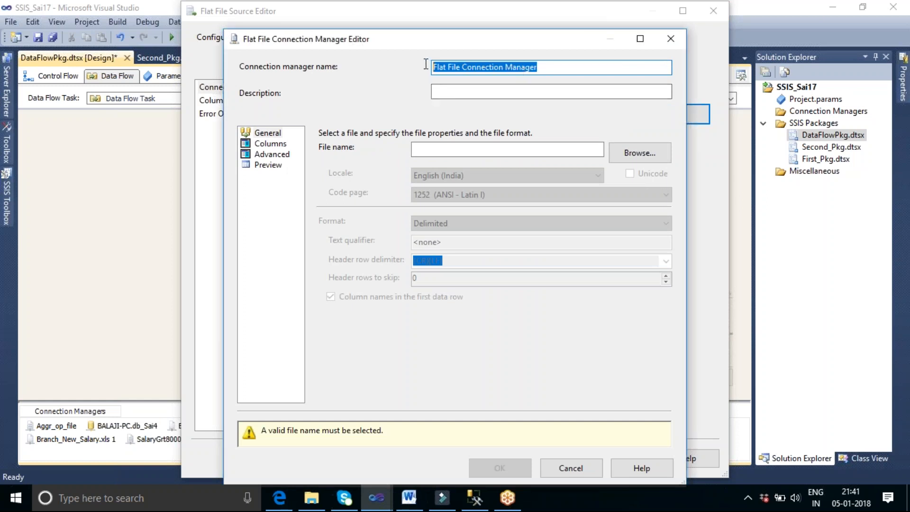
text(MergeSrc)
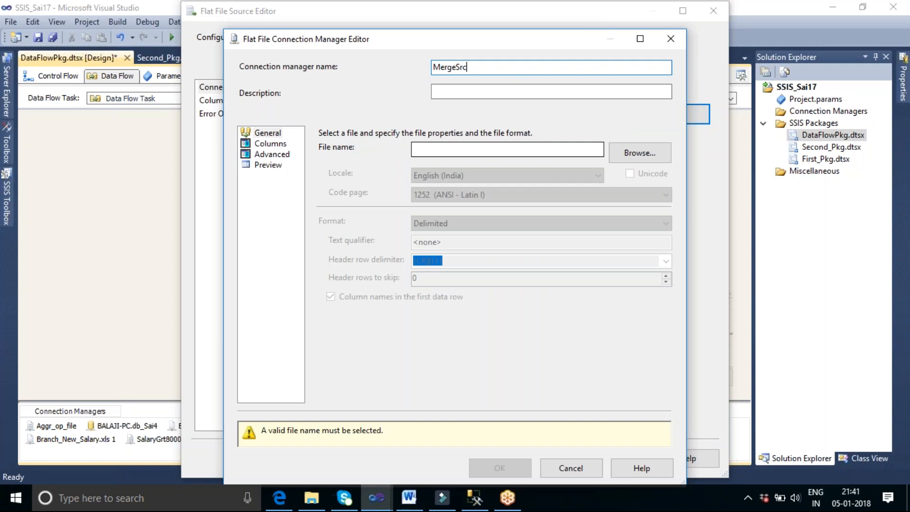
text(2)
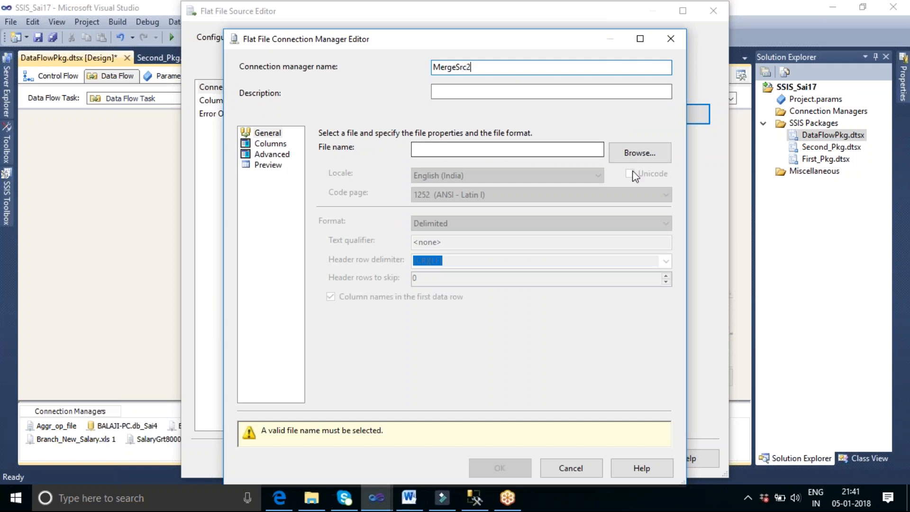
Set the connection's file to Merge_source1.txt in Desktop\Merge Source Files and accept the Flat File Source settings after previewing the rows.
click(639, 152)
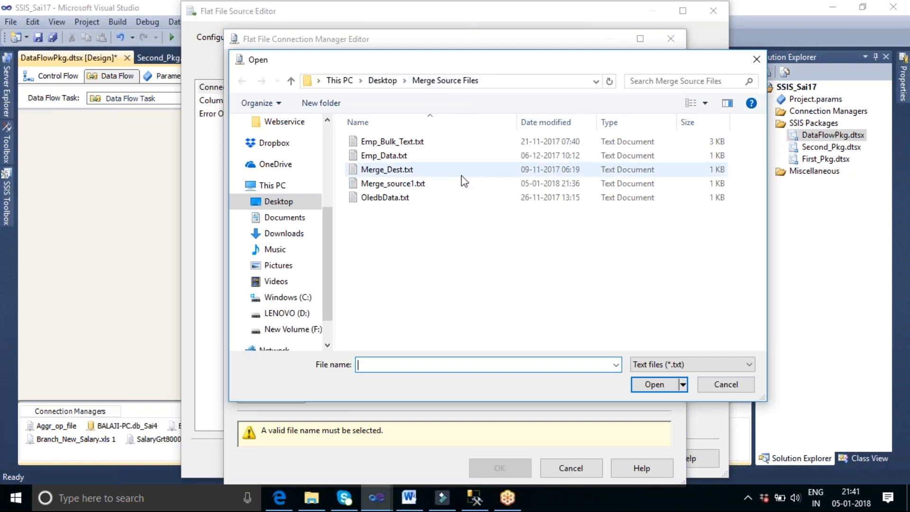
click(417, 187)
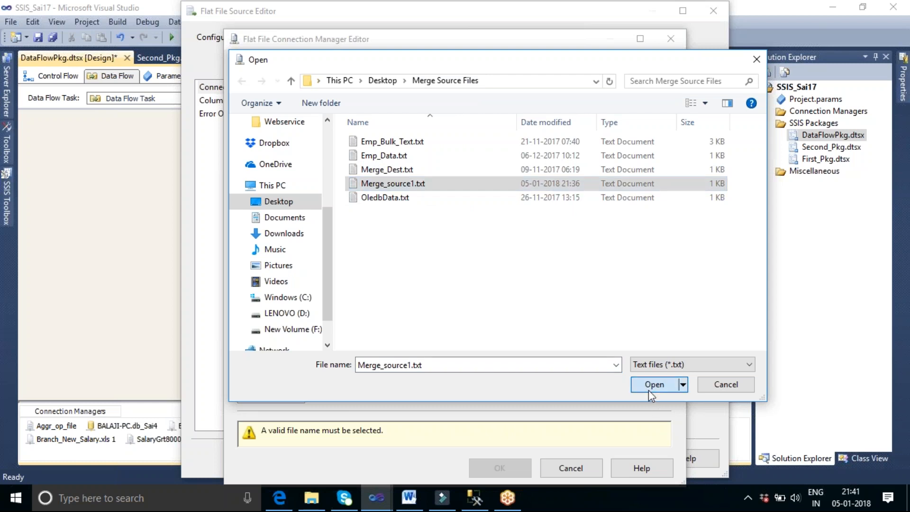
click(649, 389)
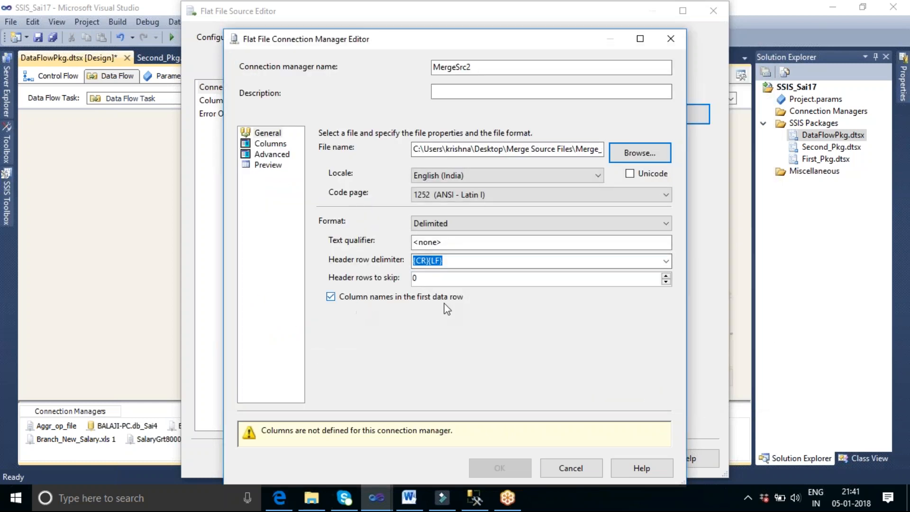
click(264, 165)
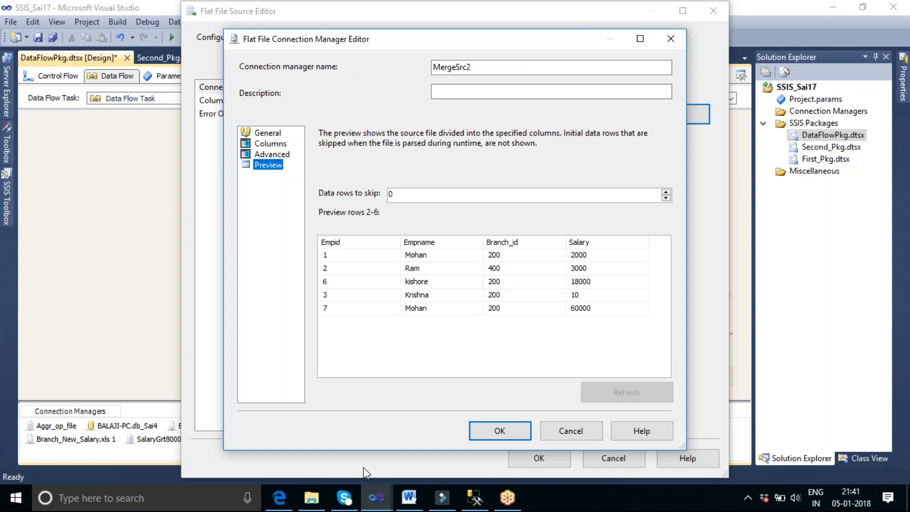
click(485, 431)
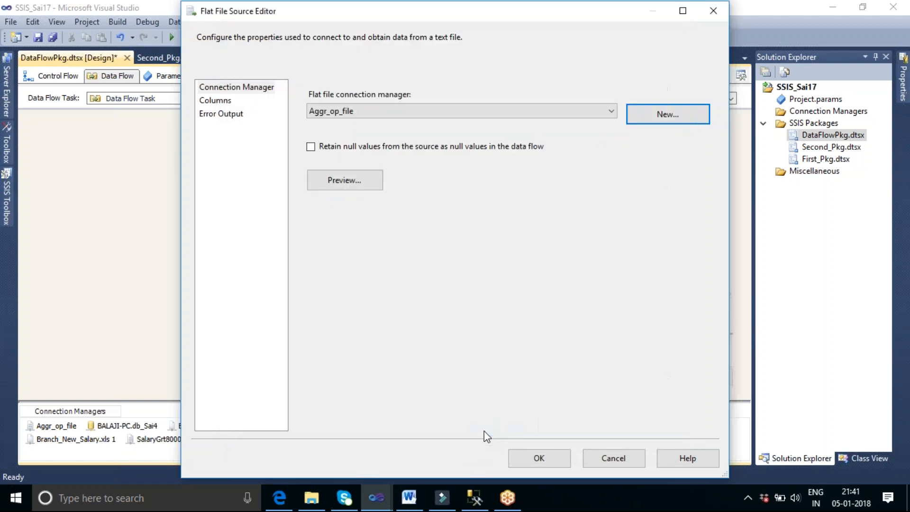
click(538, 459)
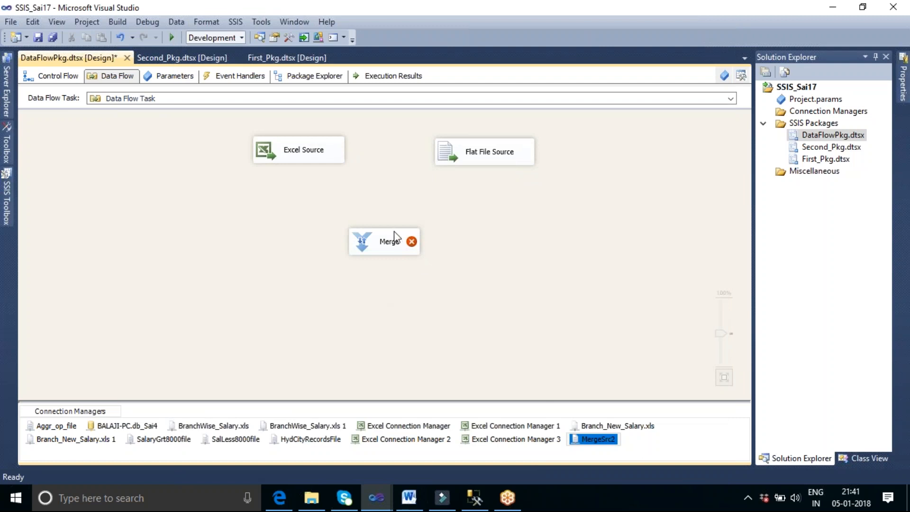
Connect the Excel Source output to Merge Input 1 of the Merge transformation.
mouse_move(394, 231)
click(308, 166)
drag(306, 178, 390, 241)
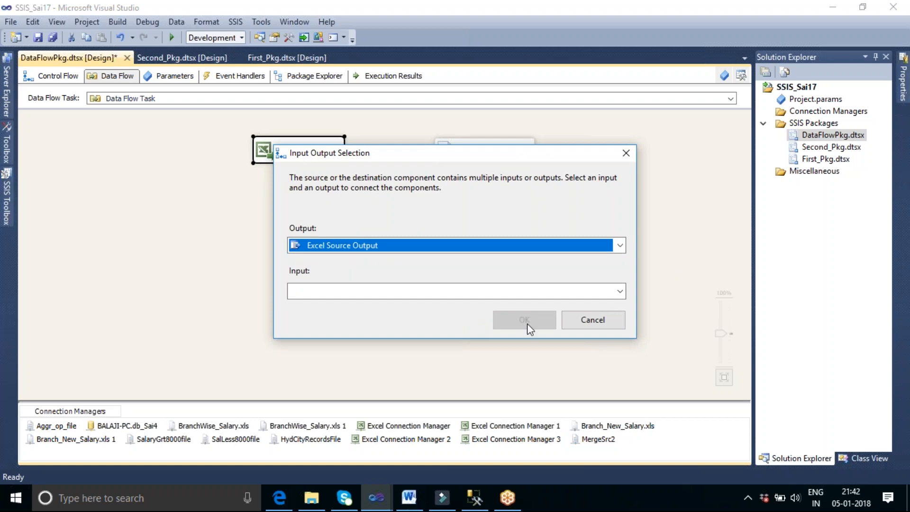
click(619, 290)
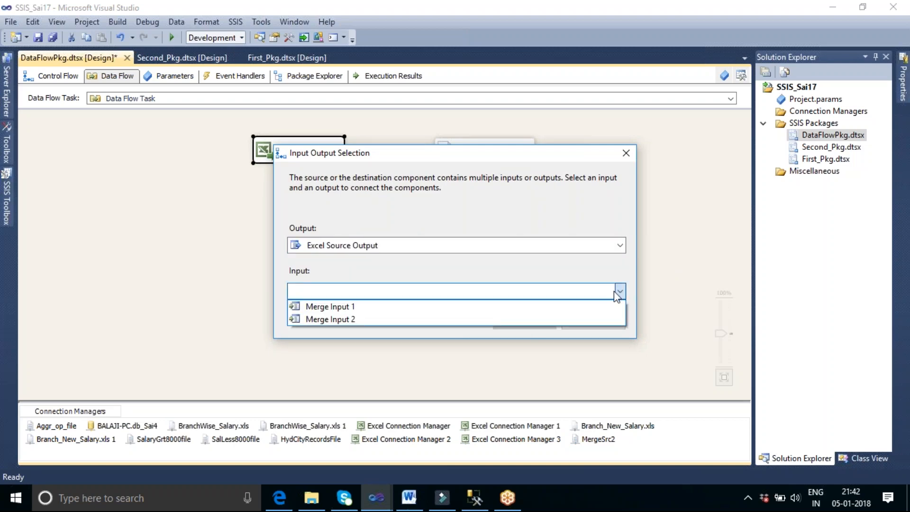
click(347, 307)
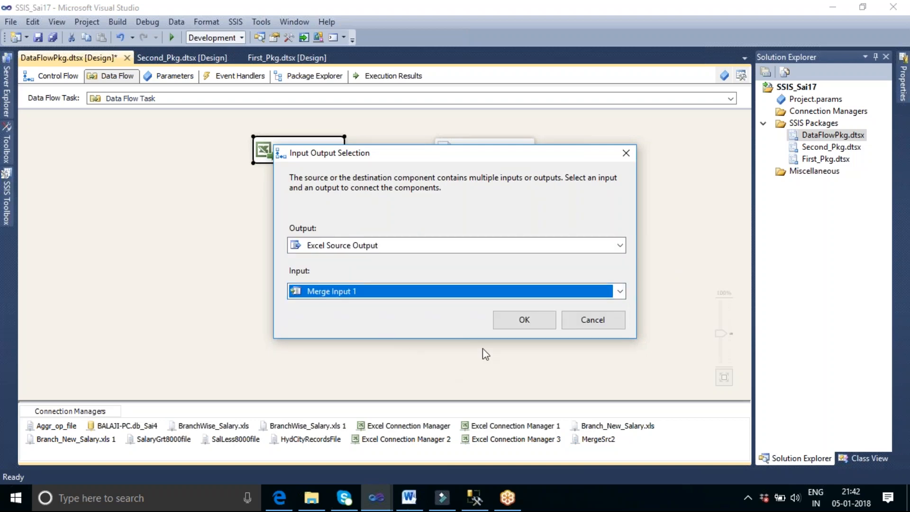
click(522, 320)
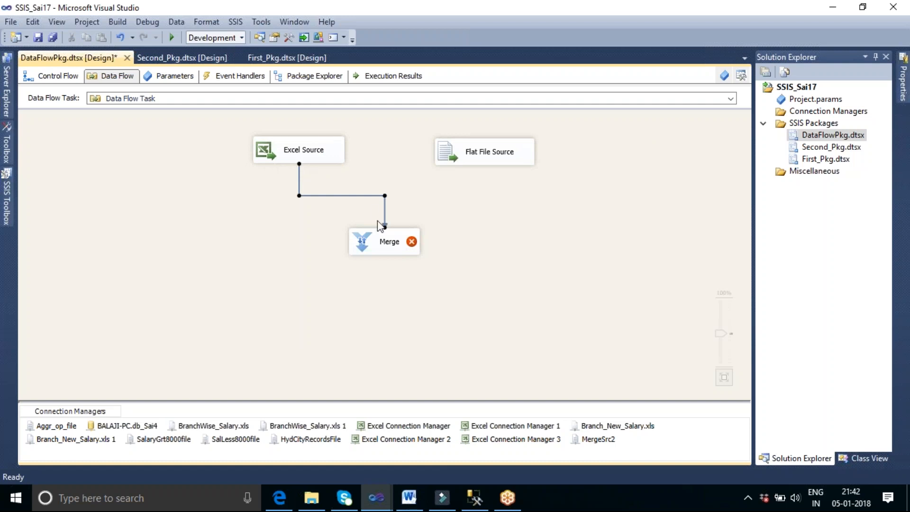
Connect the Flat File Source to the Merge transformation and try to open the Merge settings.
click(484, 160)
drag(495, 186, 397, 245)
double_click(394, 250)
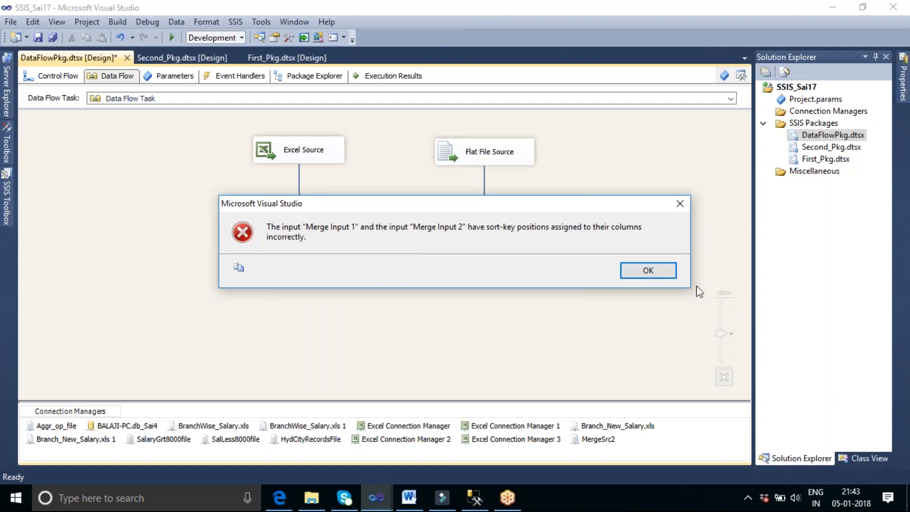
click(638, 272)
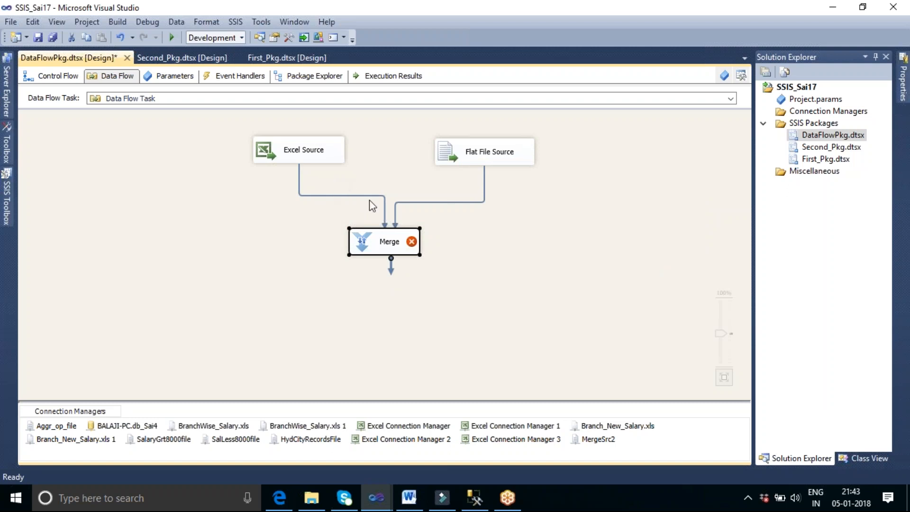
mouse_move(400, 256)
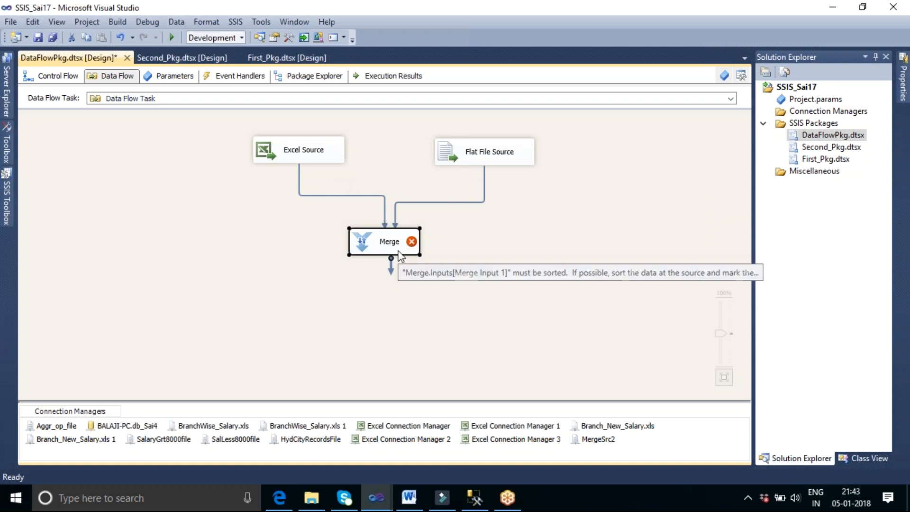
Delete the two data paths that link the Excel Source and the Flat File Source to the Merge.
click(386, 213)
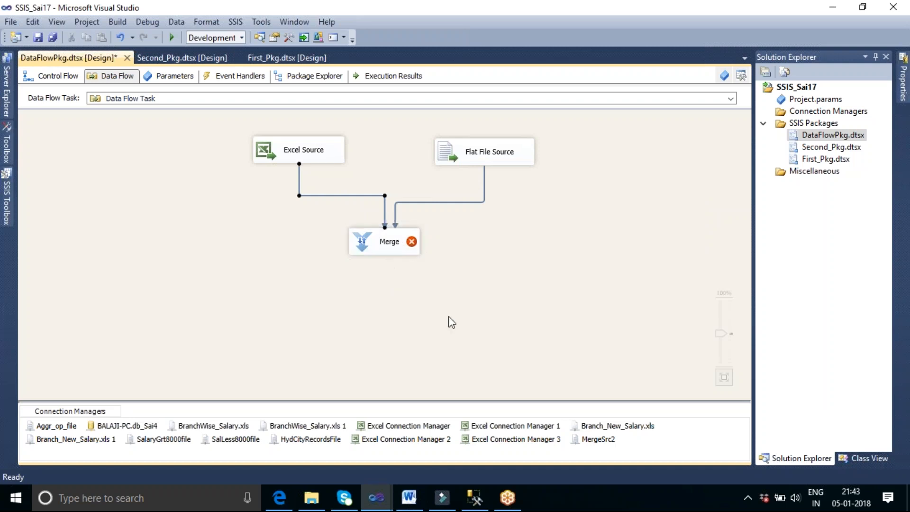
key(Delete)
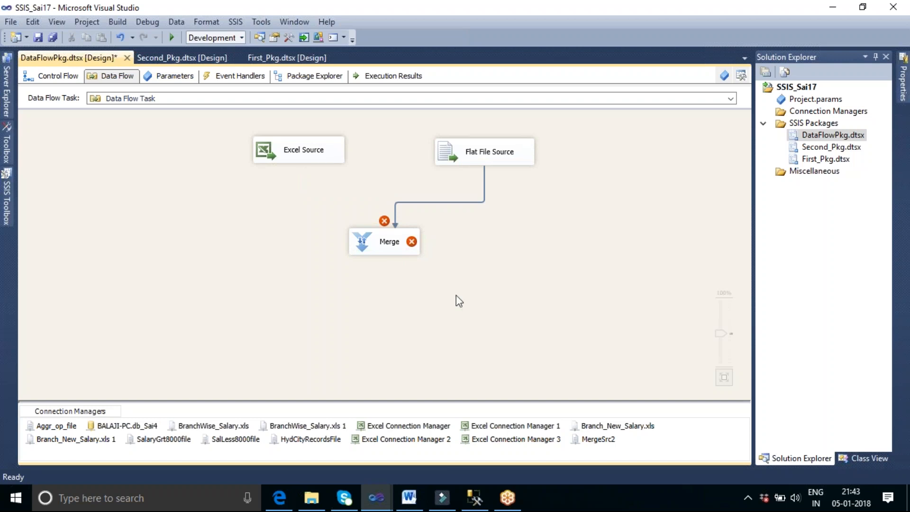
click(439, 203)
key(Delete)
Add a Sort transformation below the Excel Source and connect the Excel Source output to it.
click(4, 208)
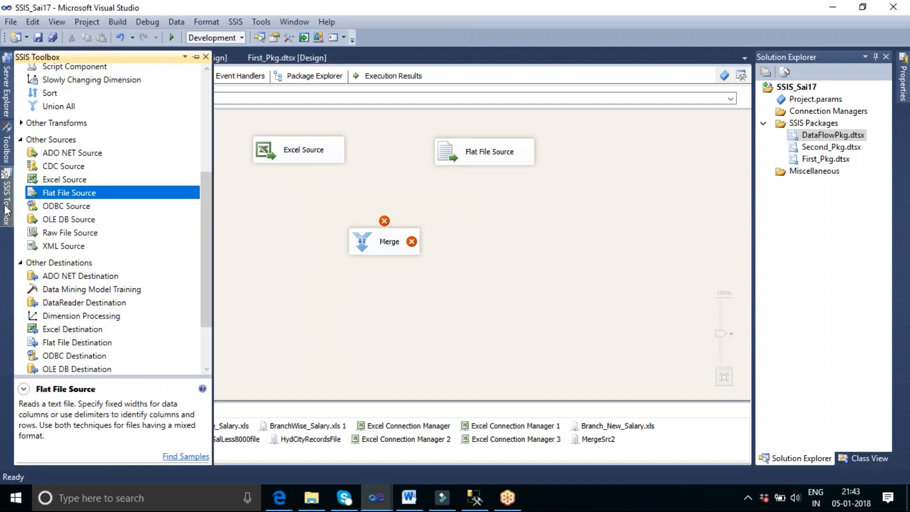
click(206, 118)
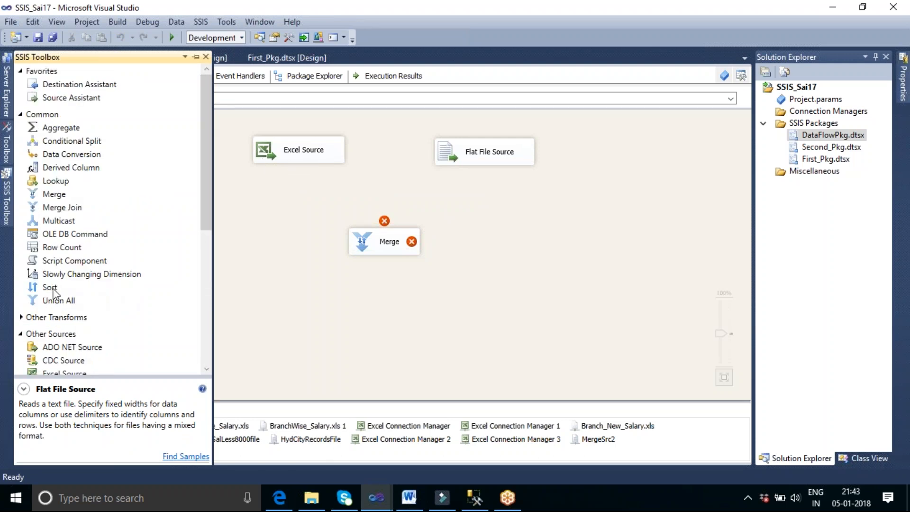
drag(53, 289, 284, 201)
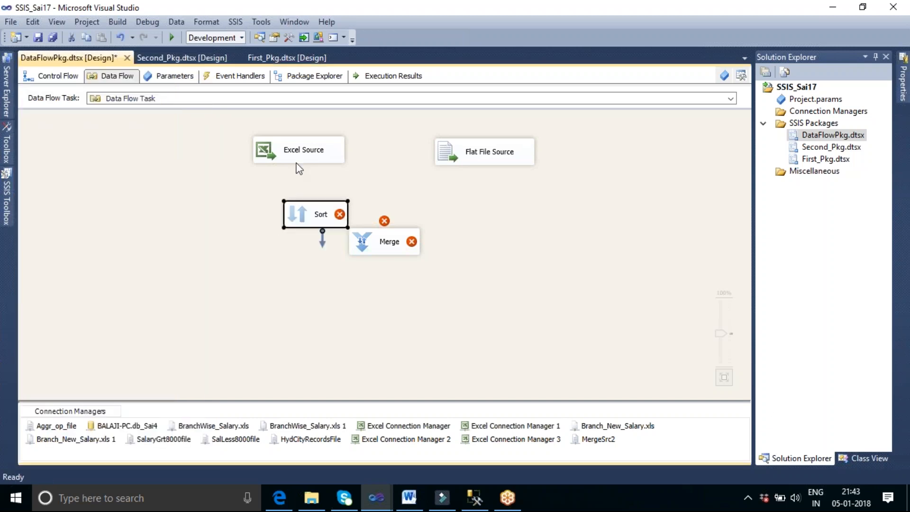
click(300, 159)
drag(305, 182, 290, 213)
click(313, 219)
click(326, 284)
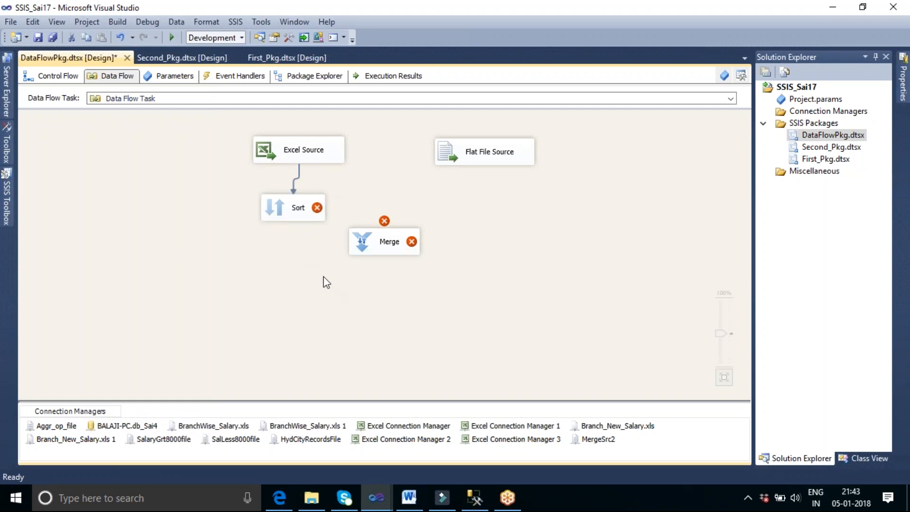
click(297, 220)
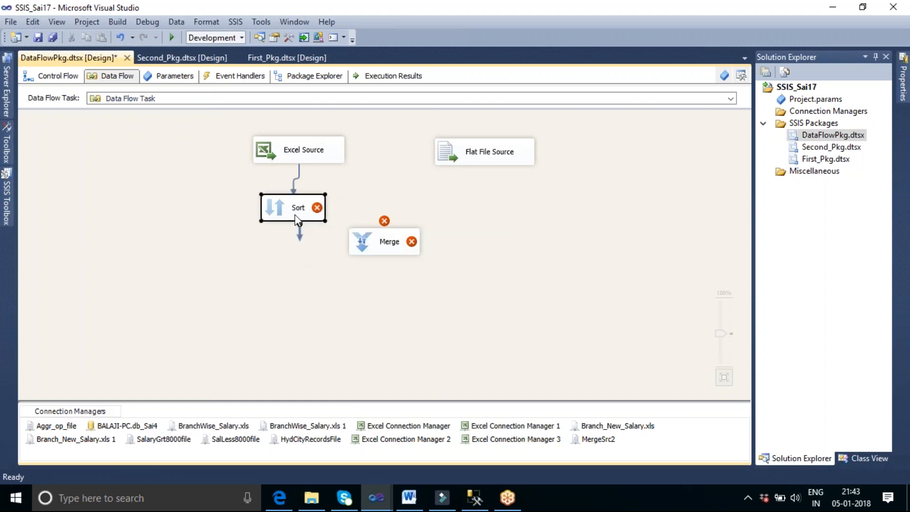
double_click(297, 220)
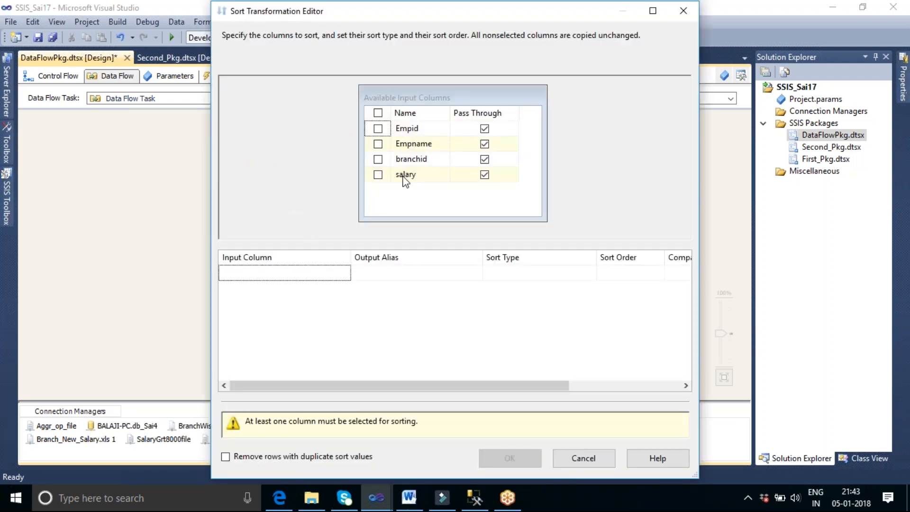
click(587, 462)
Preview the rows of the Excel Source to check its columns, then close its settings.
double_click(323, 153)
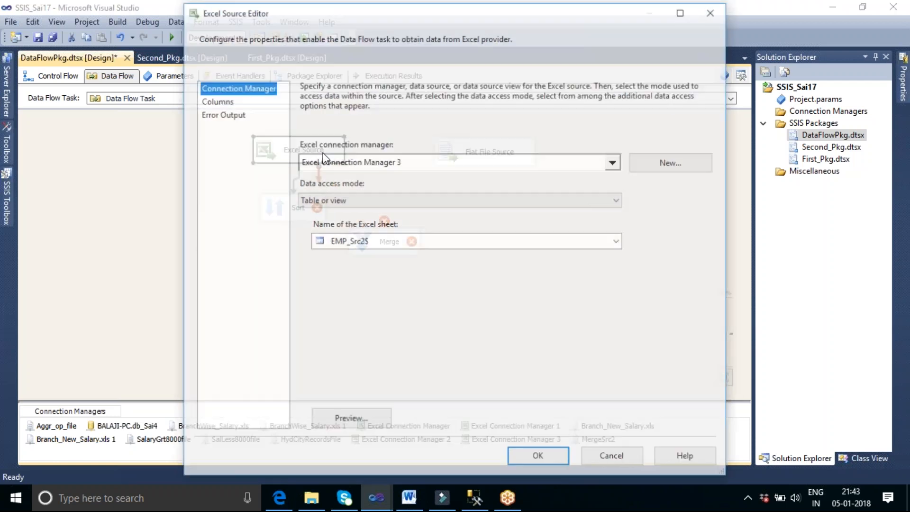
click(348, 420)
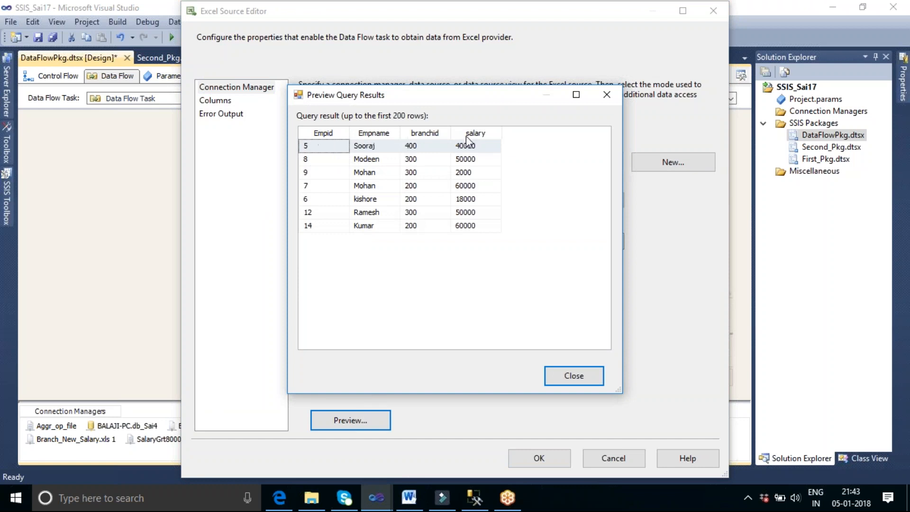
click(573, 19)
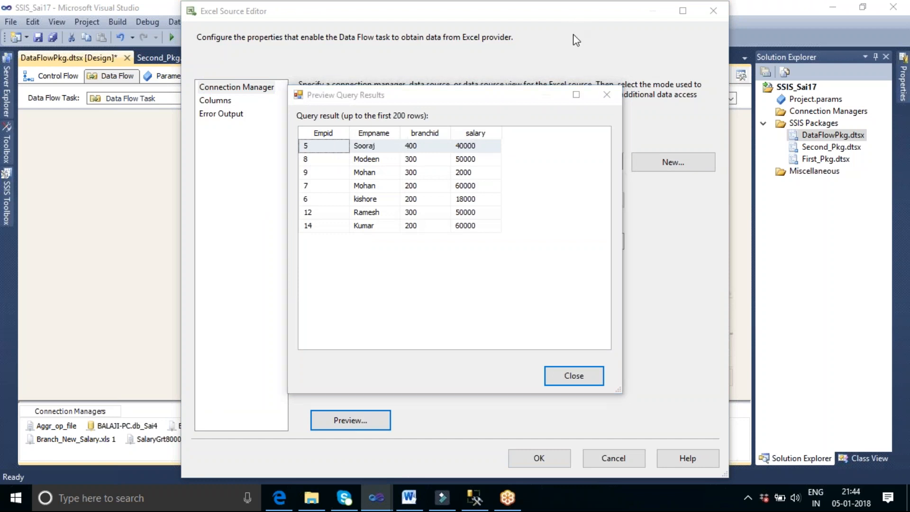
click(592, 374)
click(539, 458)
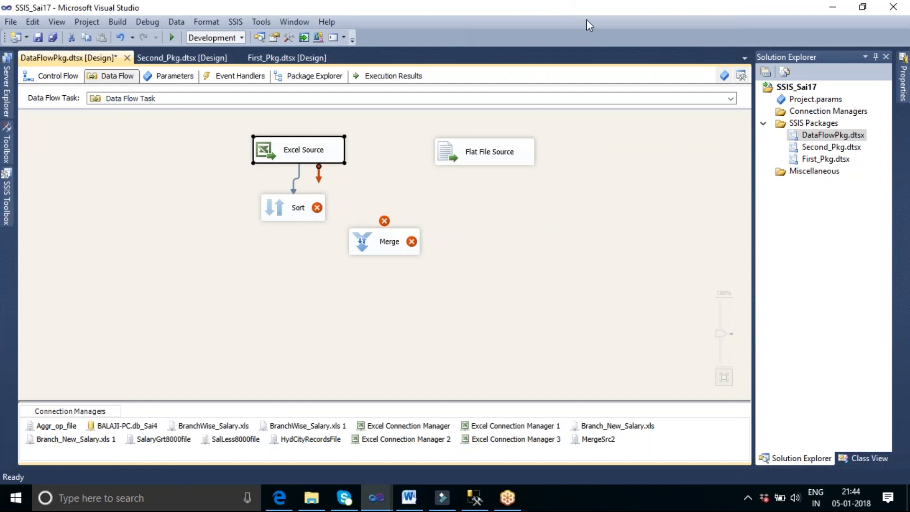
Set the Sort transformation under the Excel Source to sort by Empid in ascending order.
click(290, 208)
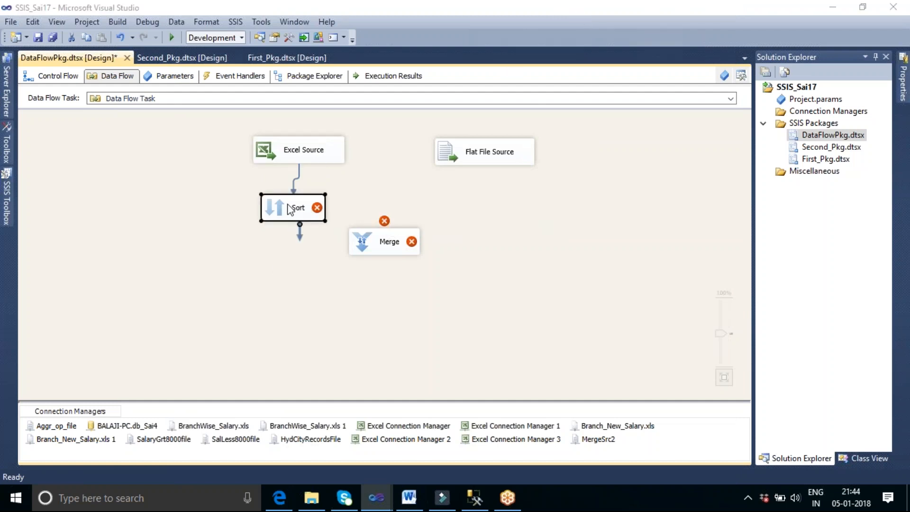
double_click(290, 208)
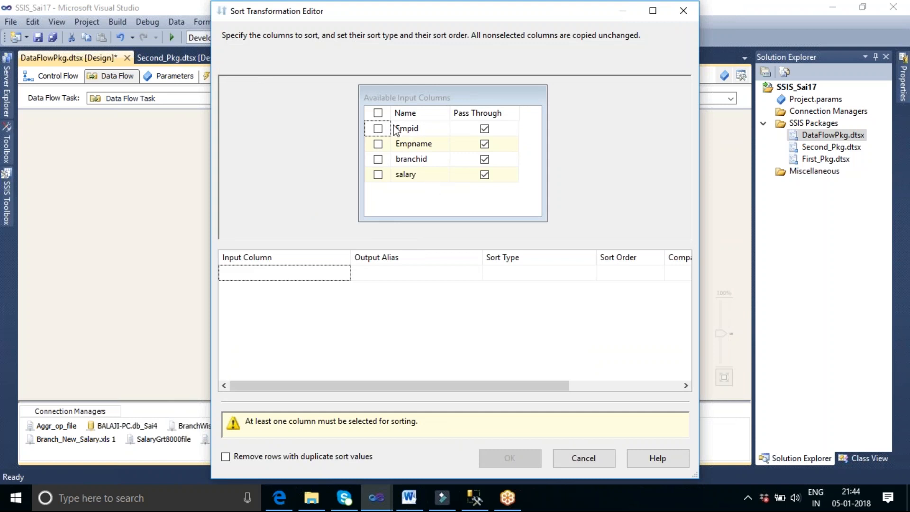
click(377, 129)
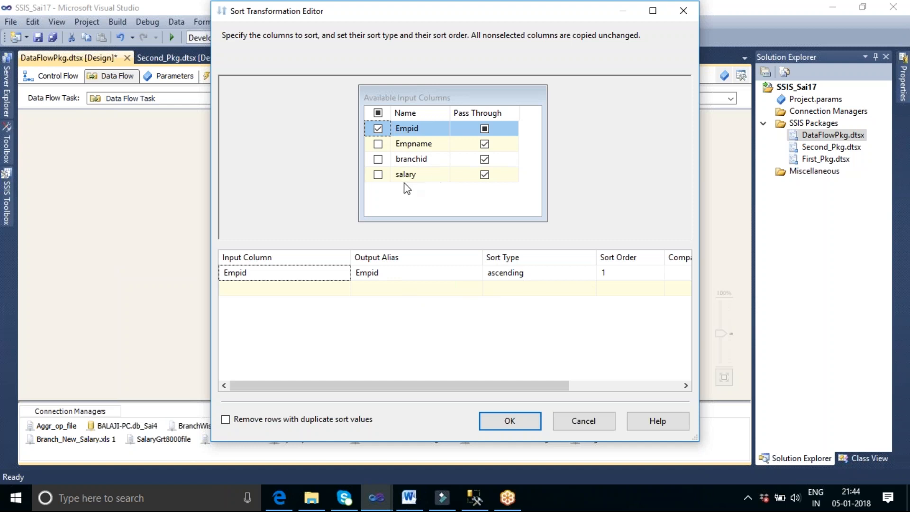
click(519, 418)
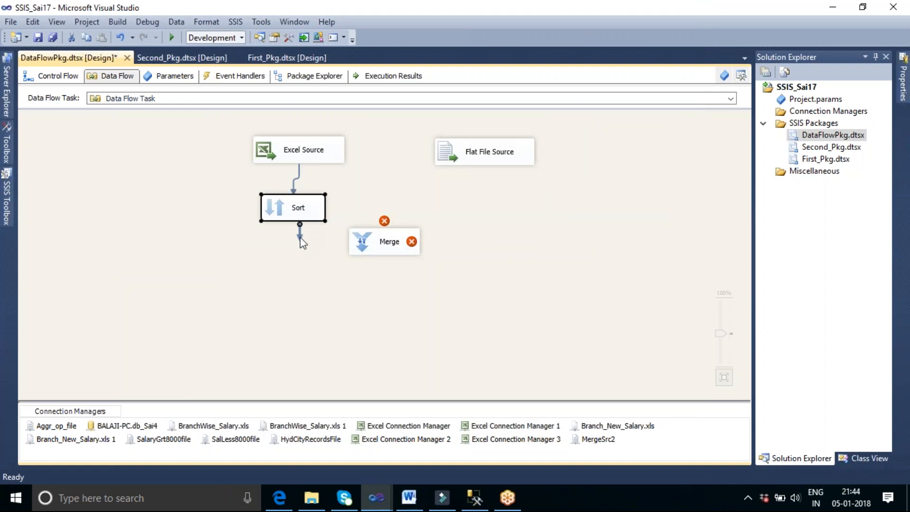
Connect the Sort output to the Merge transformation as Merge Input 1.
mouse_move(300, 235)
mouse_down()
mouse_move(373, 231)
mouse_move(385, 240)
mouse_up()
click(619, 291)
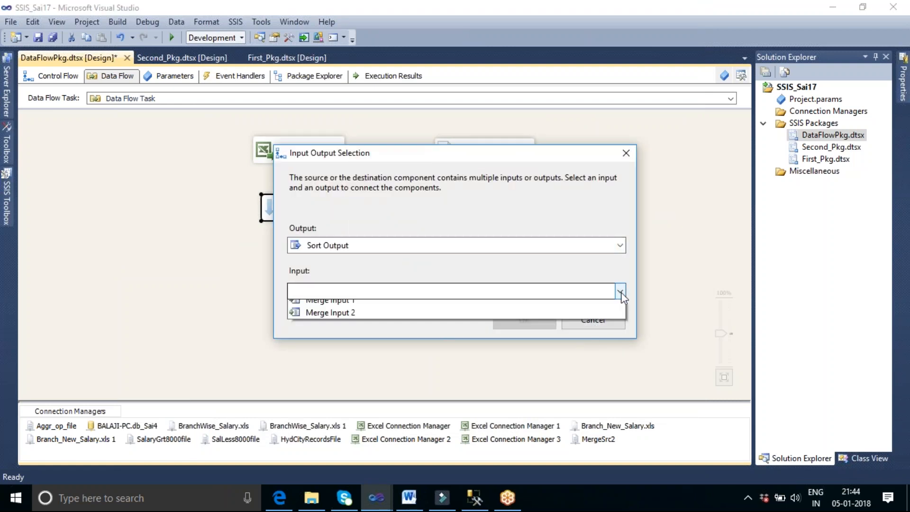
click(487, 309)
click(523, 321)
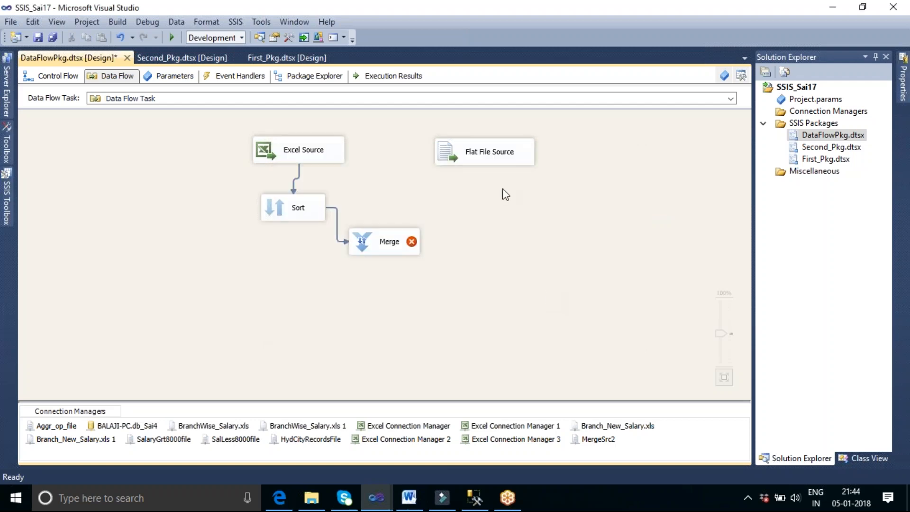
Connect the Flat File Source directly to the Merge transformation and try to open the Merge settings.
click(489, 160)
drag(493, 182, 393, 241)
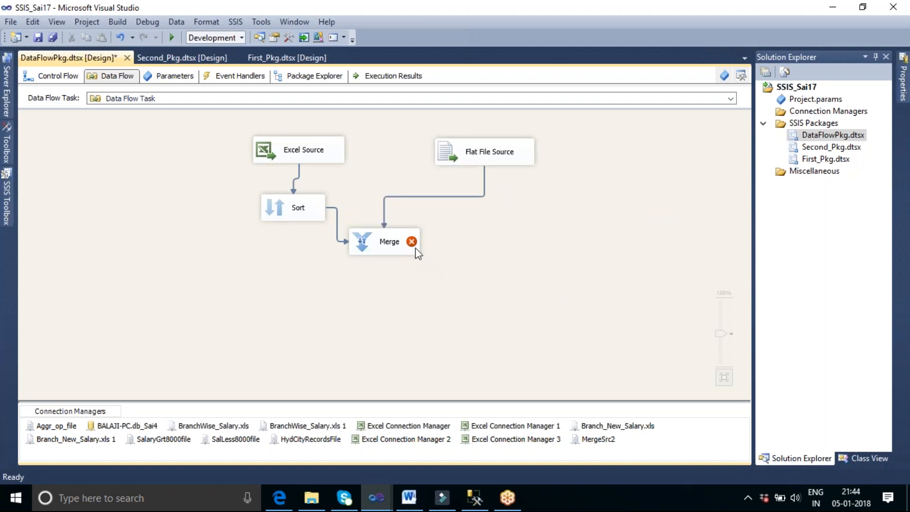
double_click(392, 242)
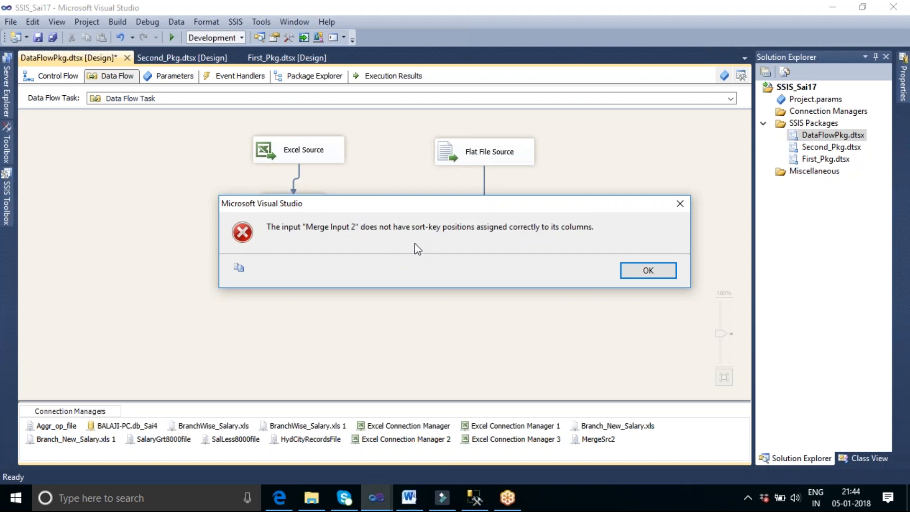
click(642, 274)
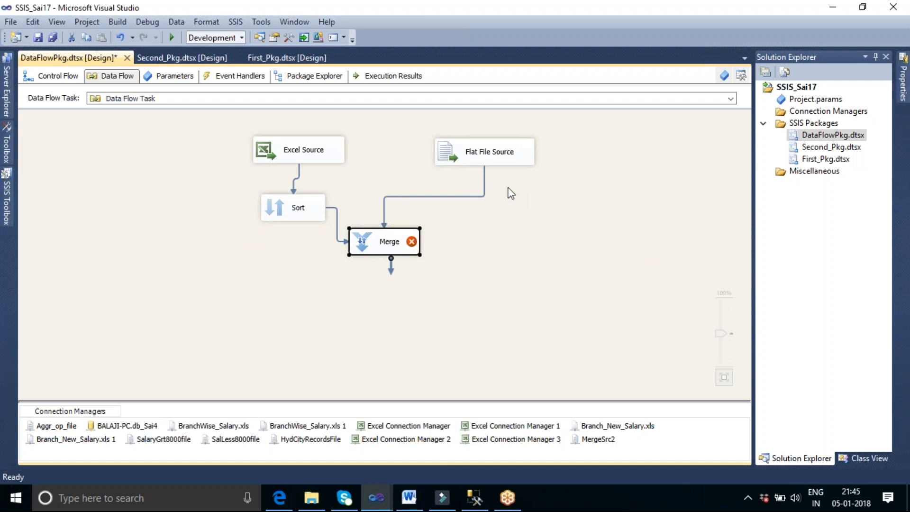
Delete the direct path from the Flat File Source to the Merge and add a Sort transformation fed by the Flat File Source.
click(483, 178)
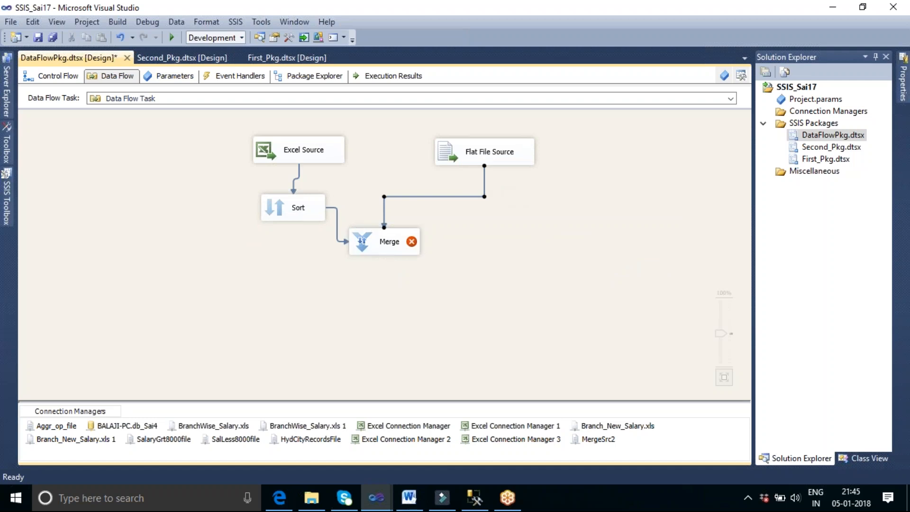
key(Delete)
click(7, 196)
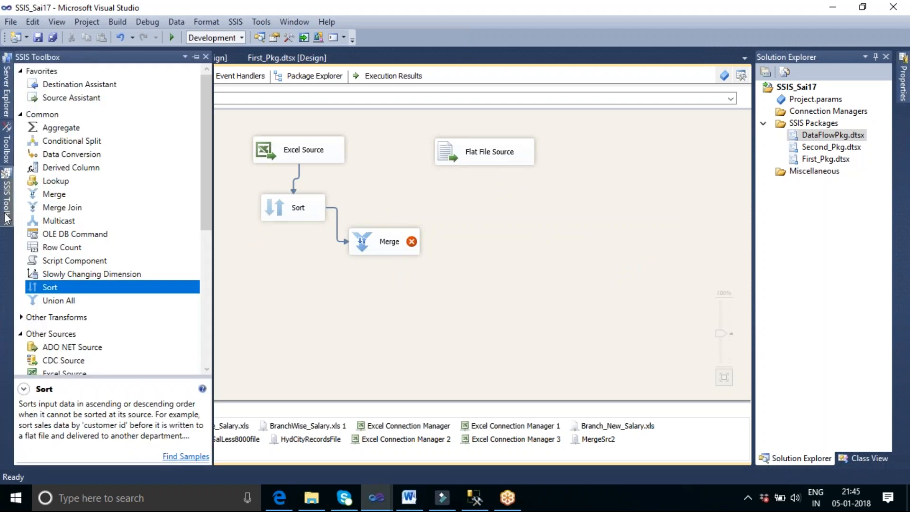
drag(71, 290, 489, 224)
click(495, 160)
Set the Sort 1 transformation to sort the flat file rows by Empid in ascending order.
double_click(482, 230)
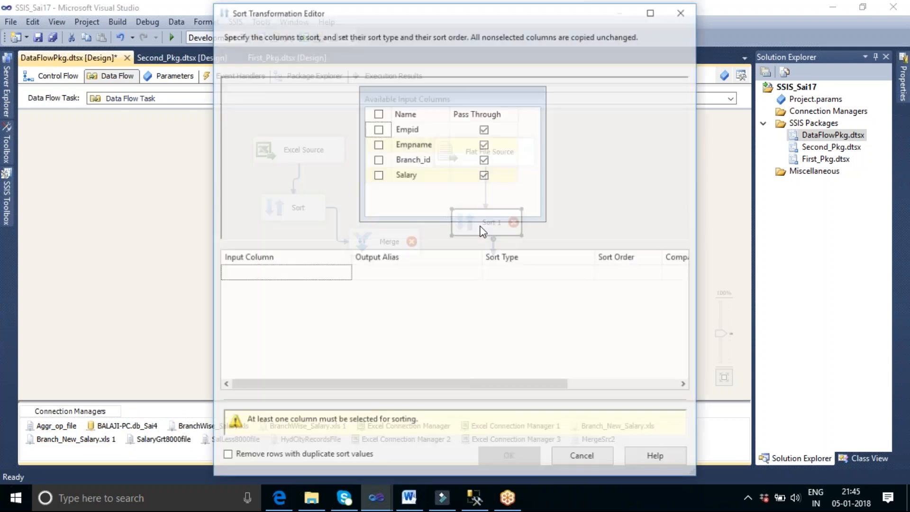
click(377, 128)
click(533, 421)
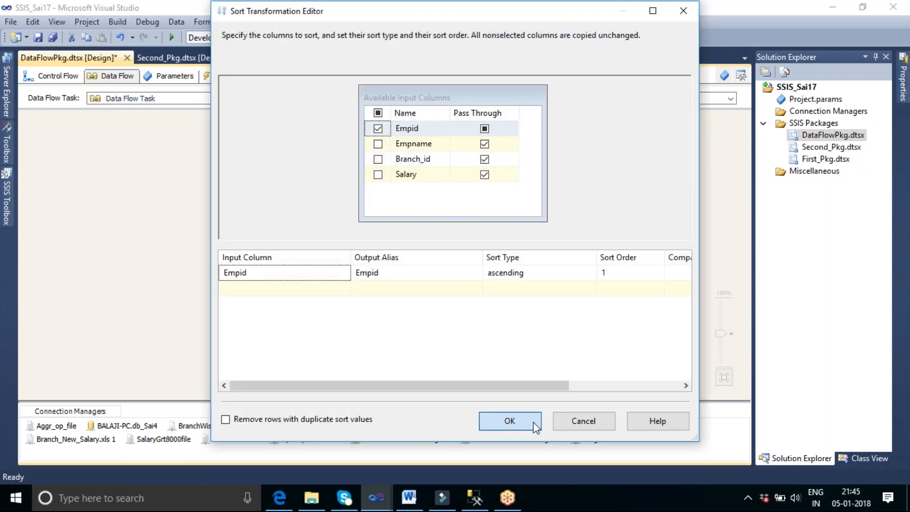
Connect the Sort 1 output to the Merge transformation and check the Merge column mappings without changing them.
drag(494, 250, 418, 265)
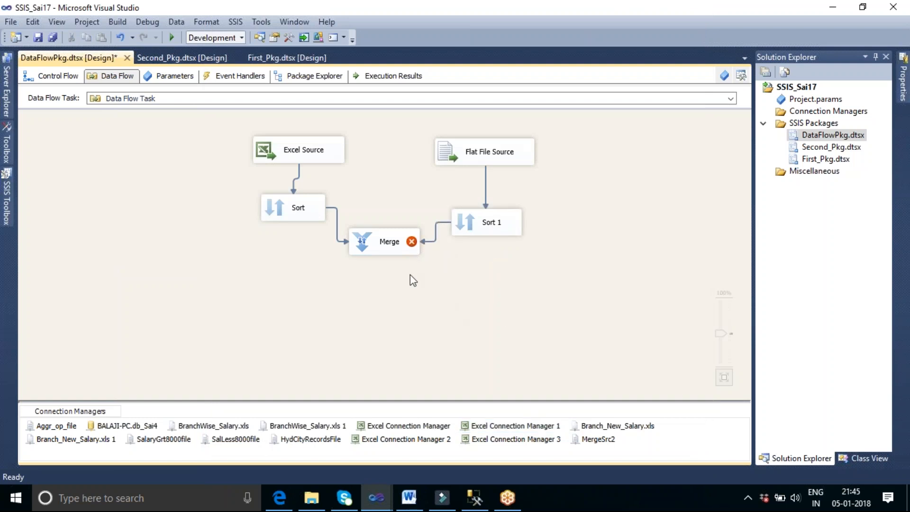
double_click(380, 252)
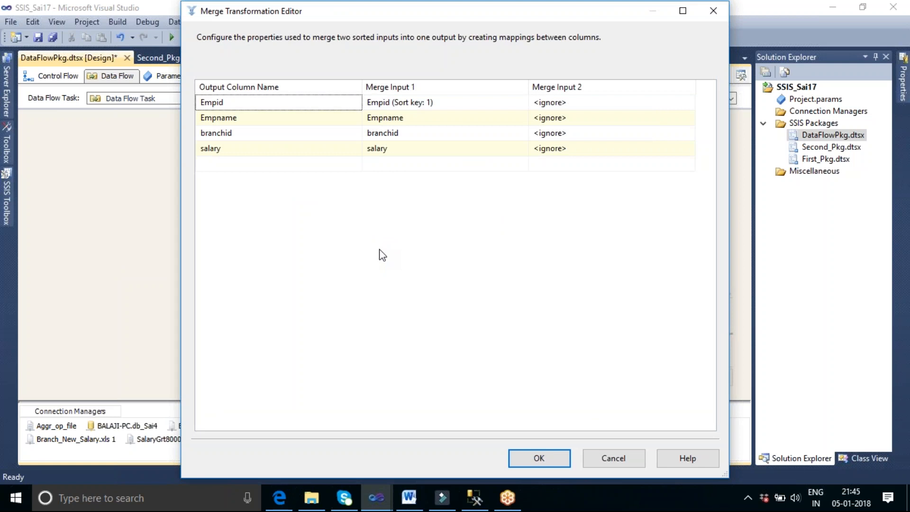
click(622, 462)
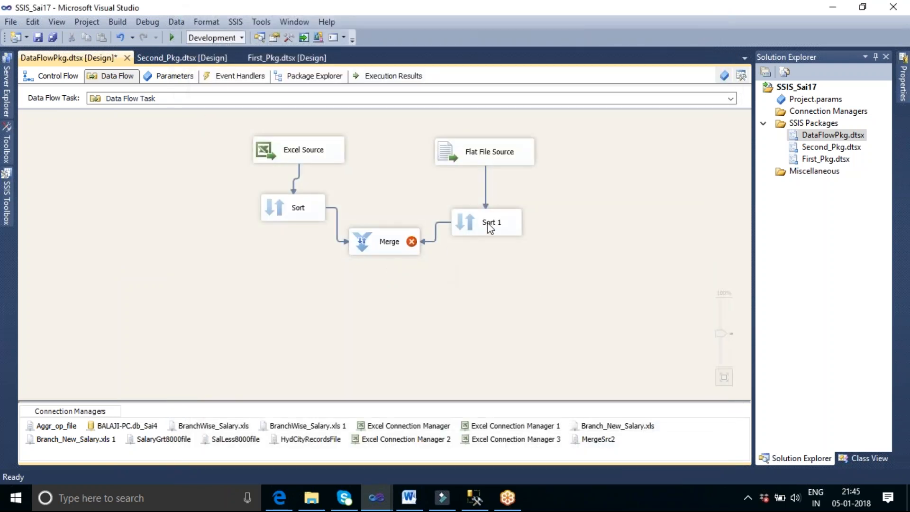
Rearrange Sort, Sort 1 and the Flat File Source so both branches line up above the Merge.
drag(489, 219, 475, 201)
click(530, 278)
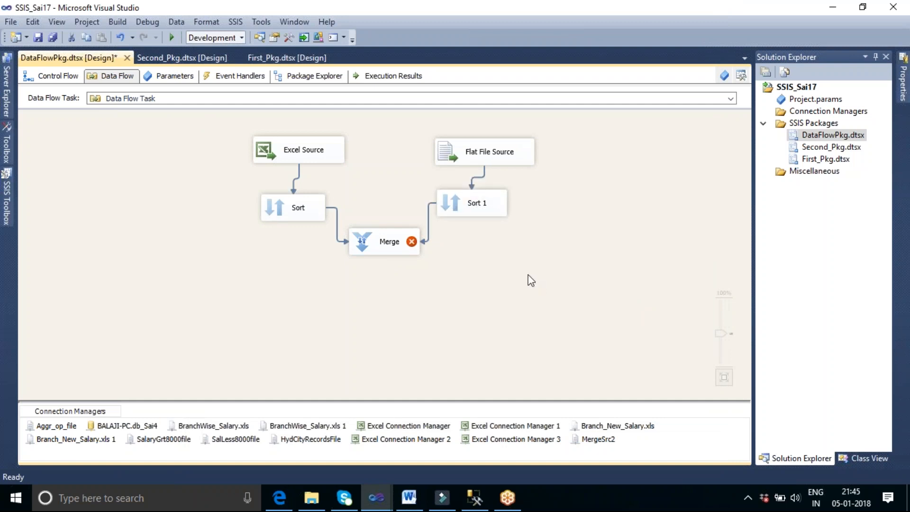
drag(309, 209, 320, 198)
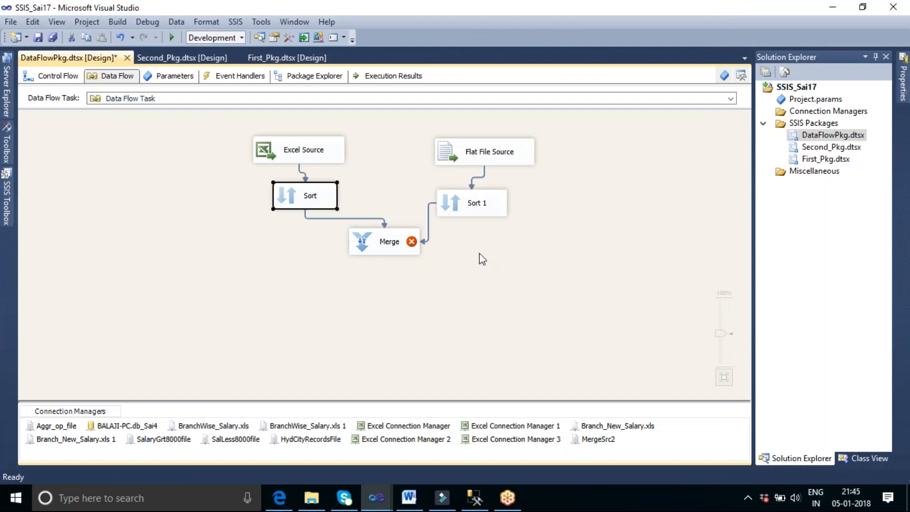
click(474, 207)
drag(468, 202, 468, 202)
click(562, 261)
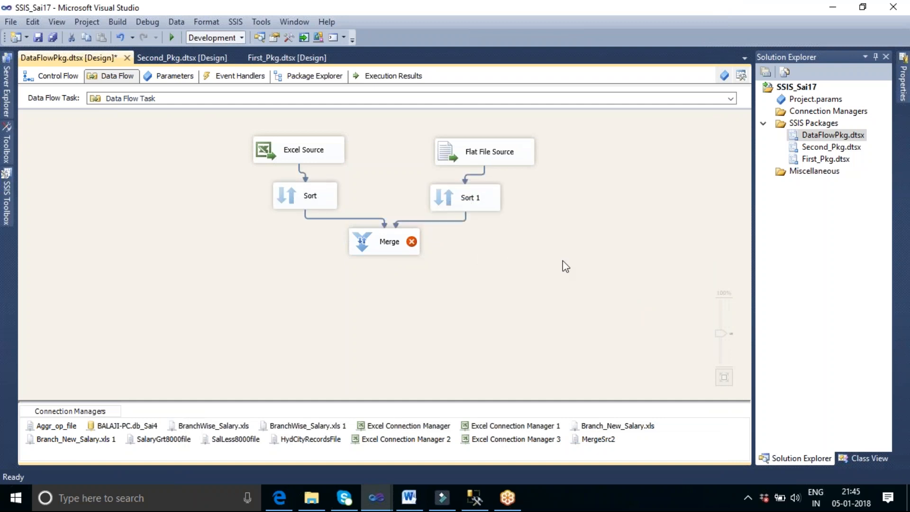
drag(501, 154, 493, 153)
click(567, 246)
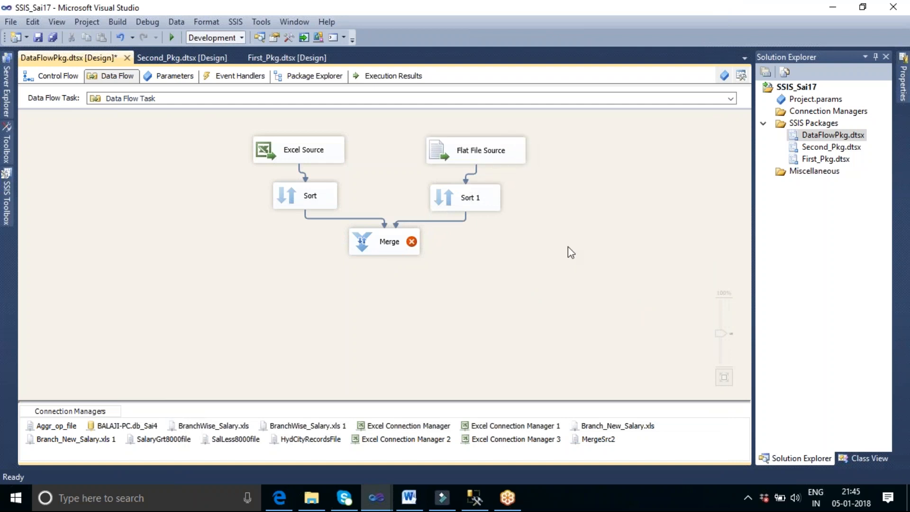
Compare the column lists of the Excel Source and the Flat File Source.
mouse_move(397, 250)
click(325, 150)
double_click(325, 150)
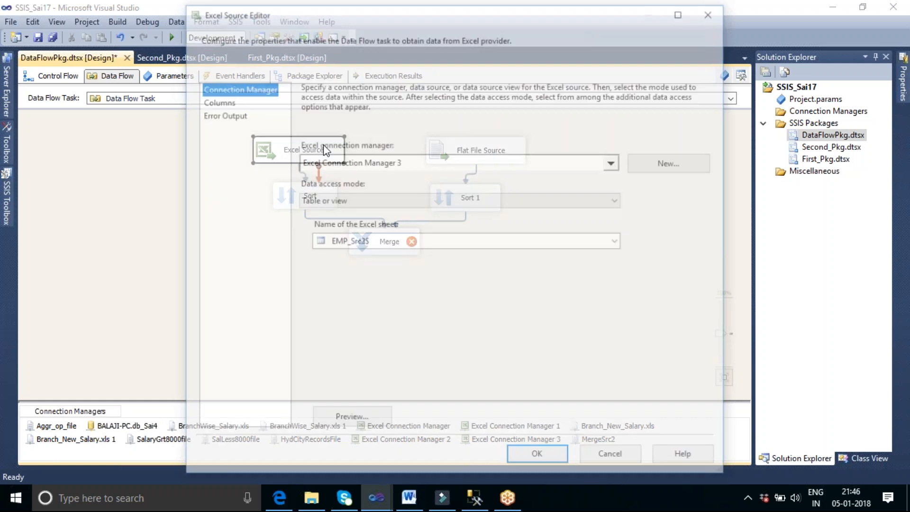
click(232, 101)
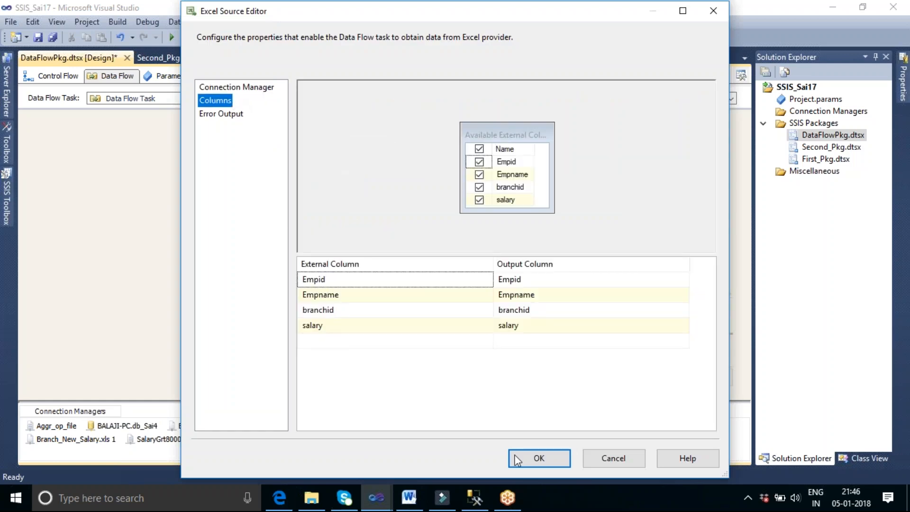
click(540, 462)
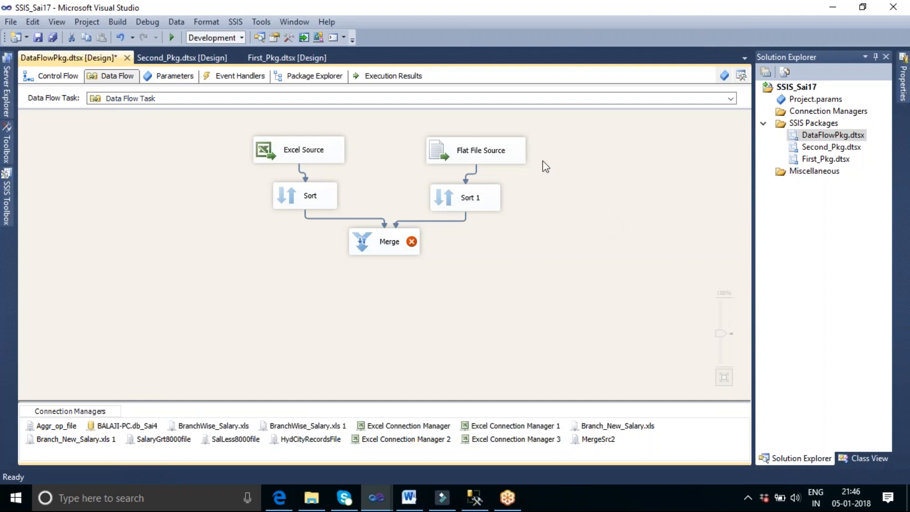
double_click(493, 150)
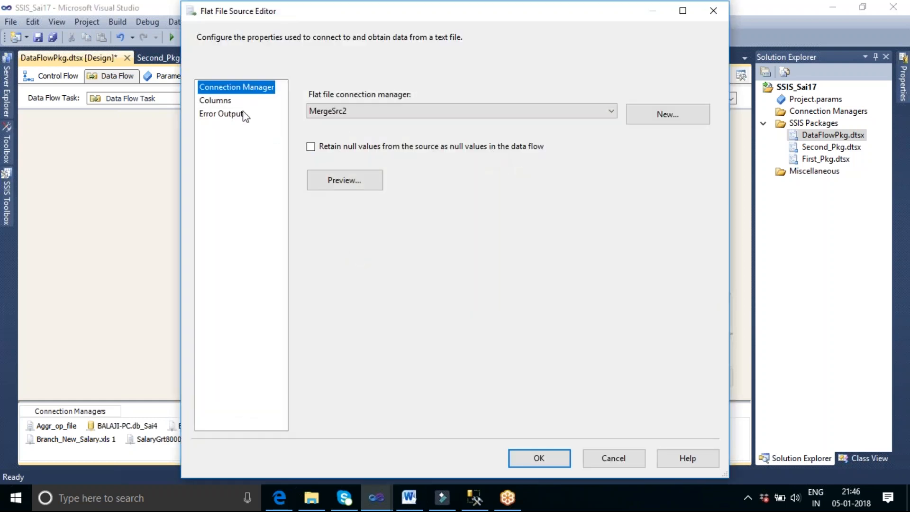
click(222, 101)
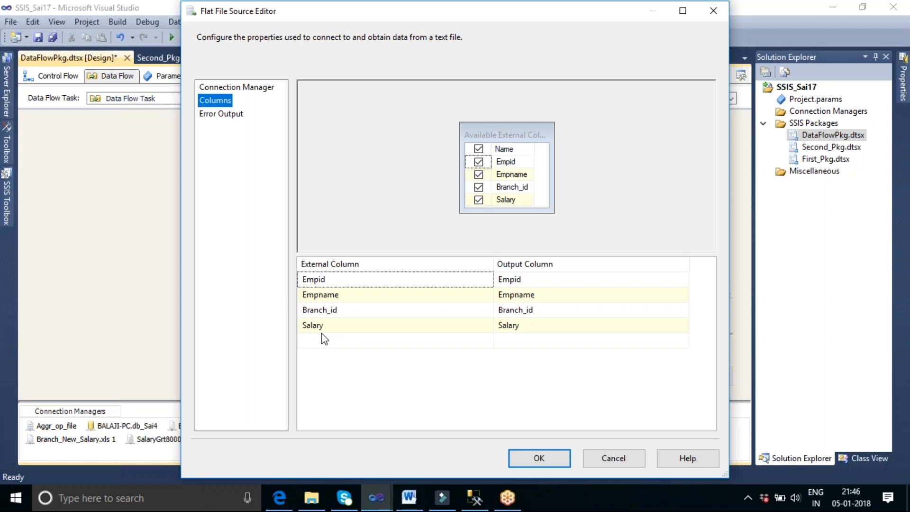
click(553, 460)
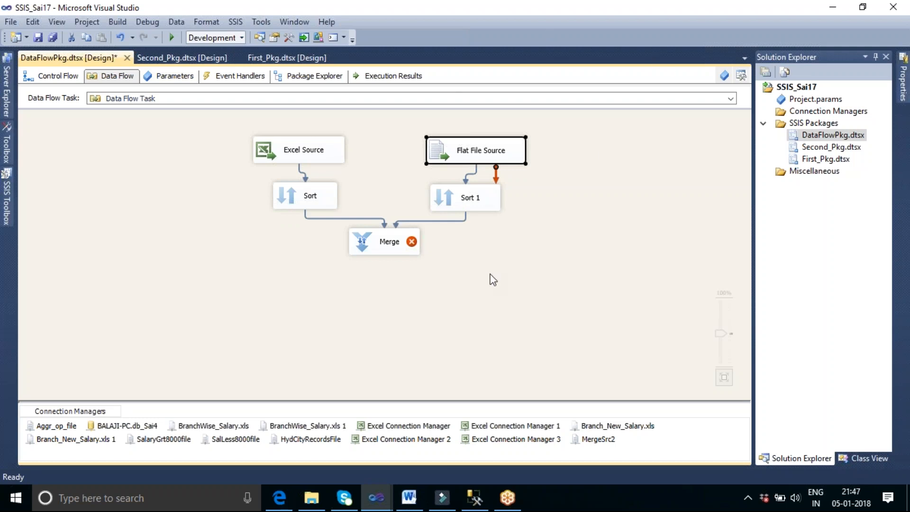
Try to map Empid from Merge Input 2 to the Empid output column of the Merge, then close its settings.
click(390, 245)
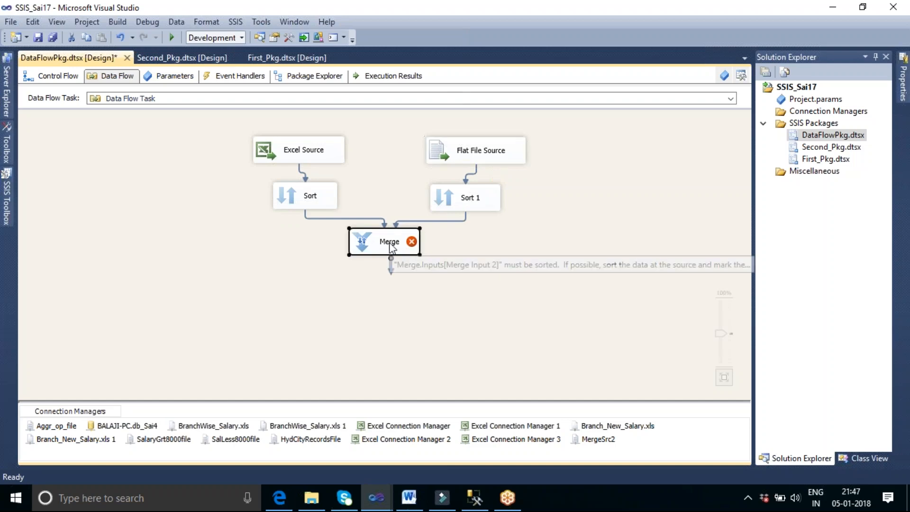
double_click(390, 245)
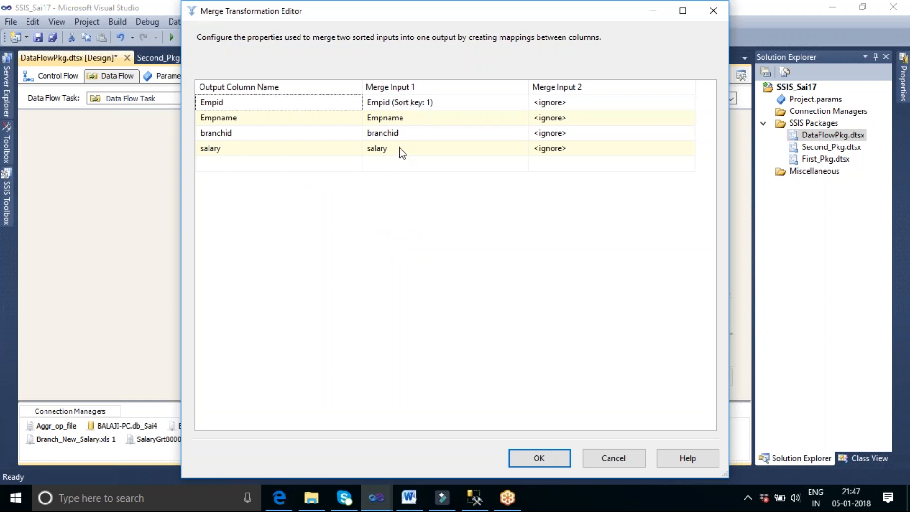
mouse_move(401, 150)
click(599, 103)
click(689, 103)
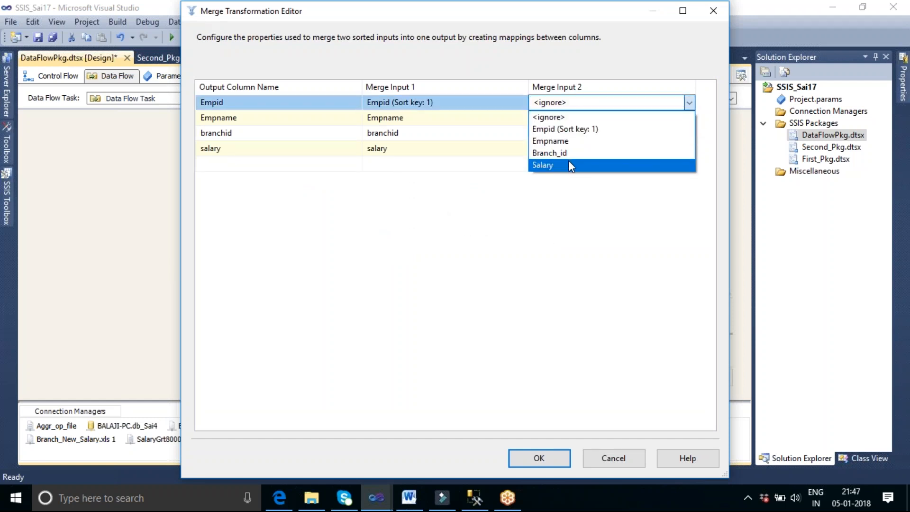
click(607, 245)
mouse_move(386, 105)
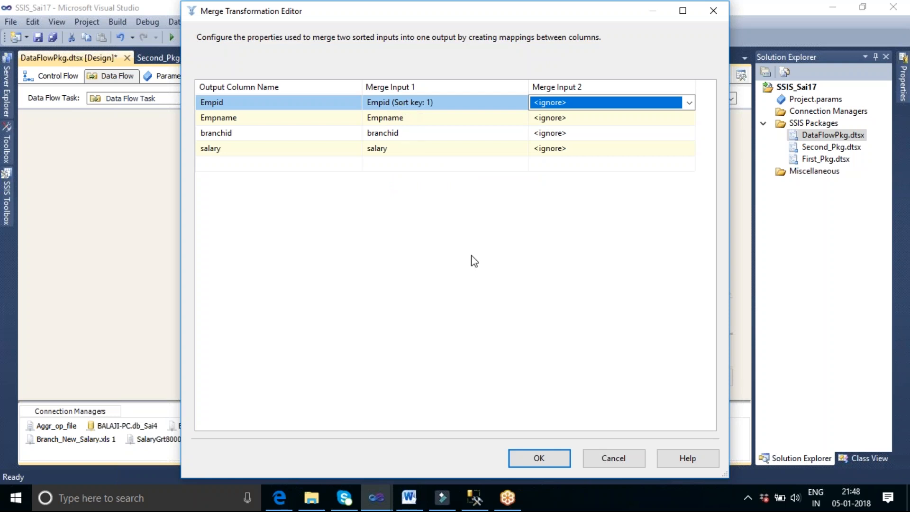
click(689, 103)
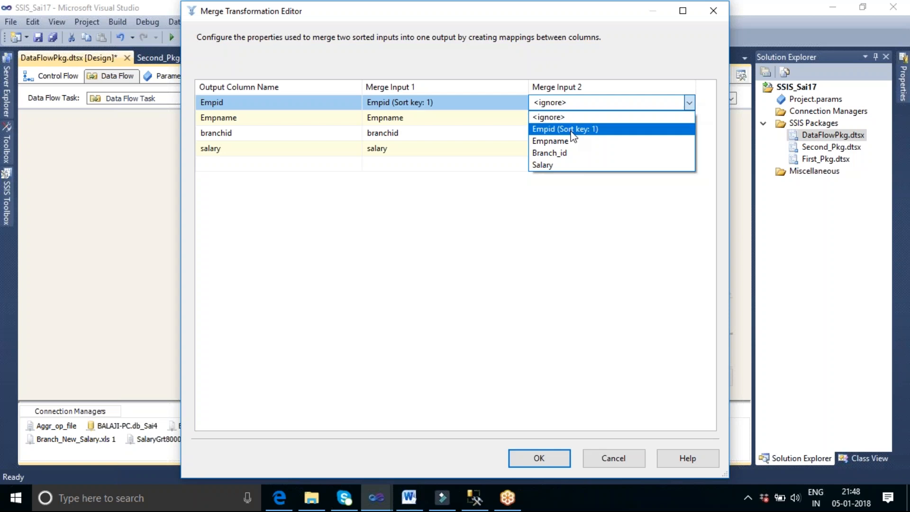
click(570, 131)
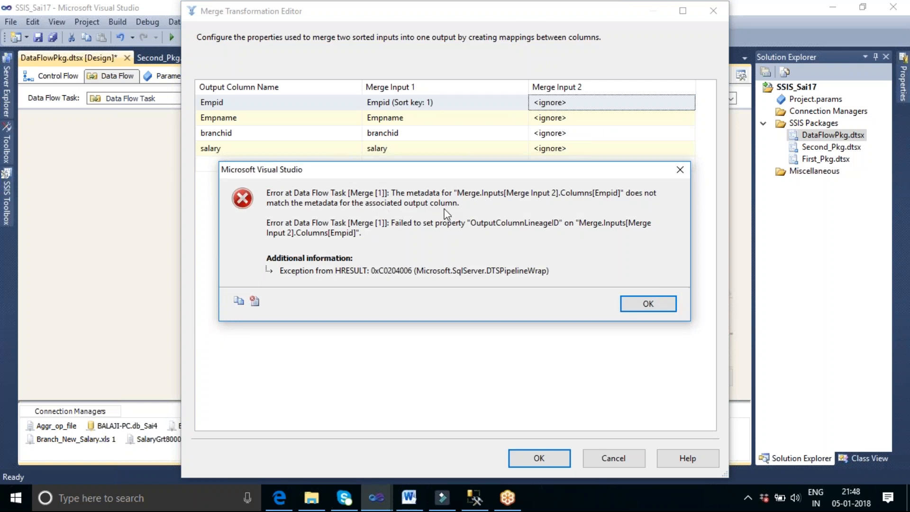
click(647, 304)
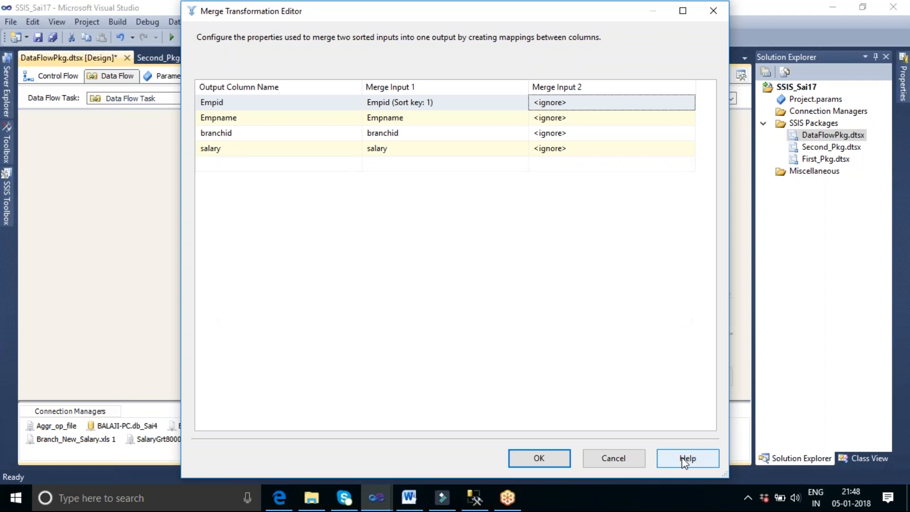
click(539, 457)
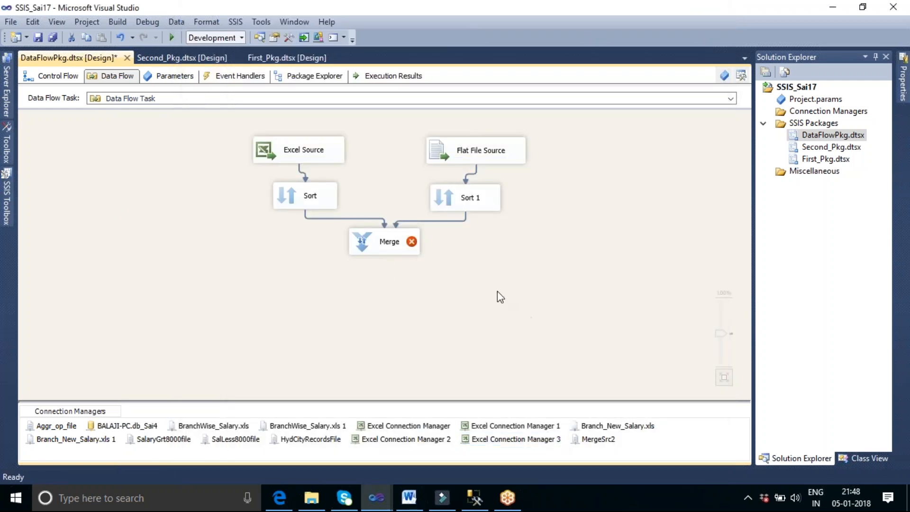
Align the Sort transformation directly beneath the Excel Source.
drag(295, 198, 288, 197)
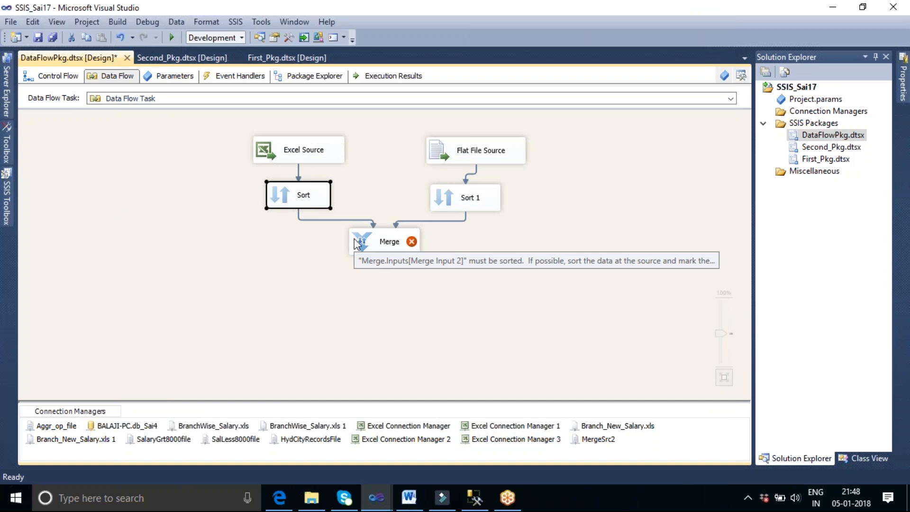
Move the Excel Source higher above Sort and check the column metadata of the path between them.
click(305, 152)
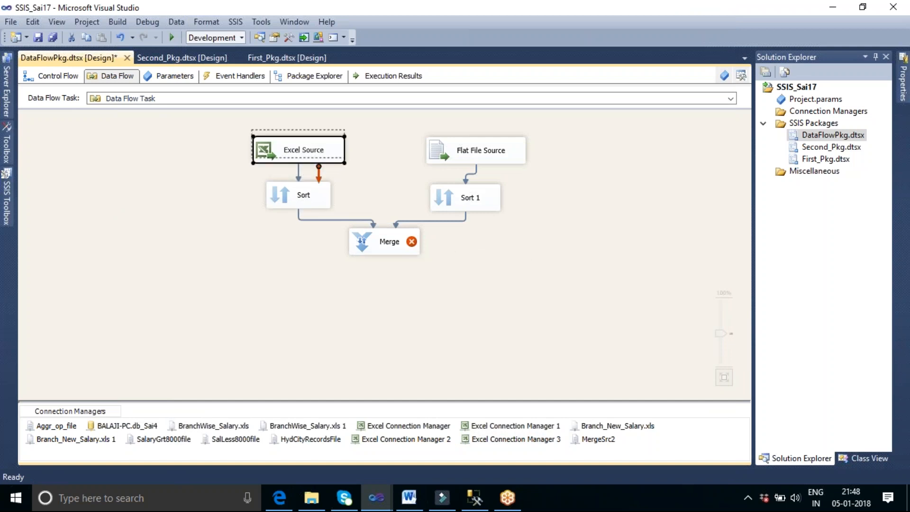
drag(304, 145, 304, 138)
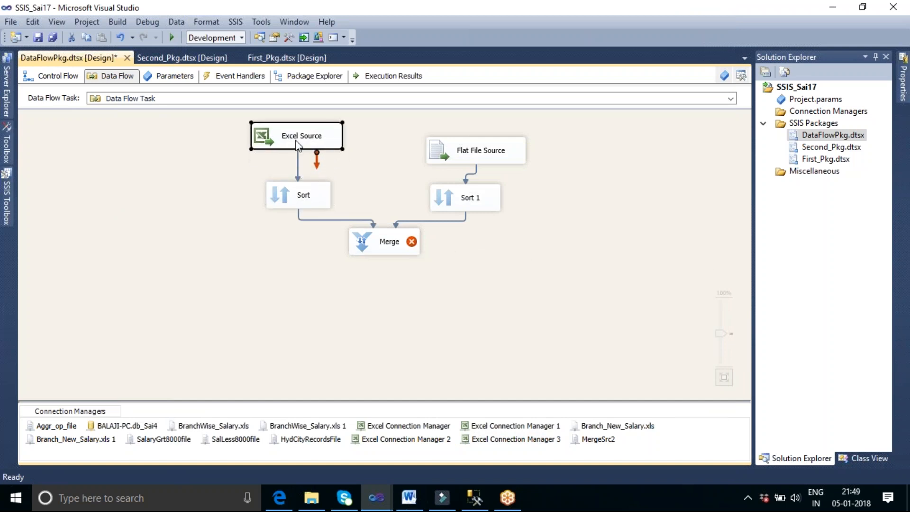
click(298, 166)
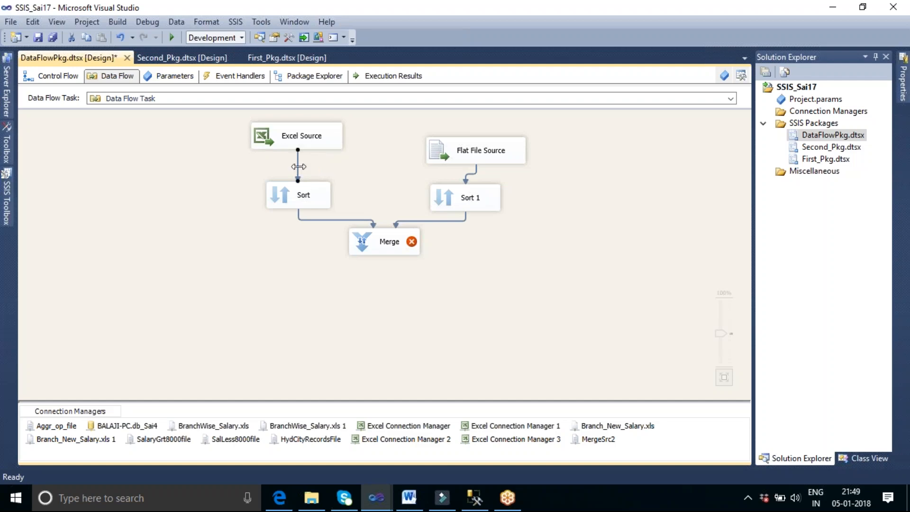
double_click(298, 166)
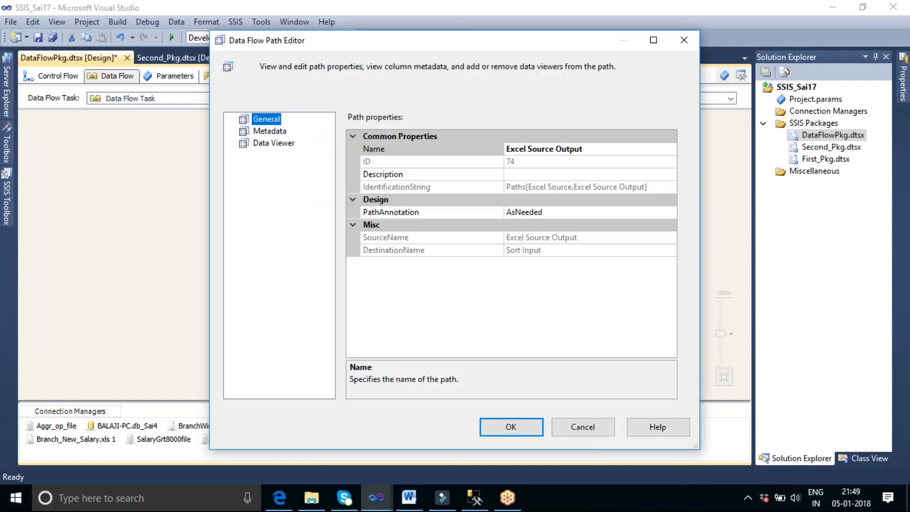
click(268, 132)
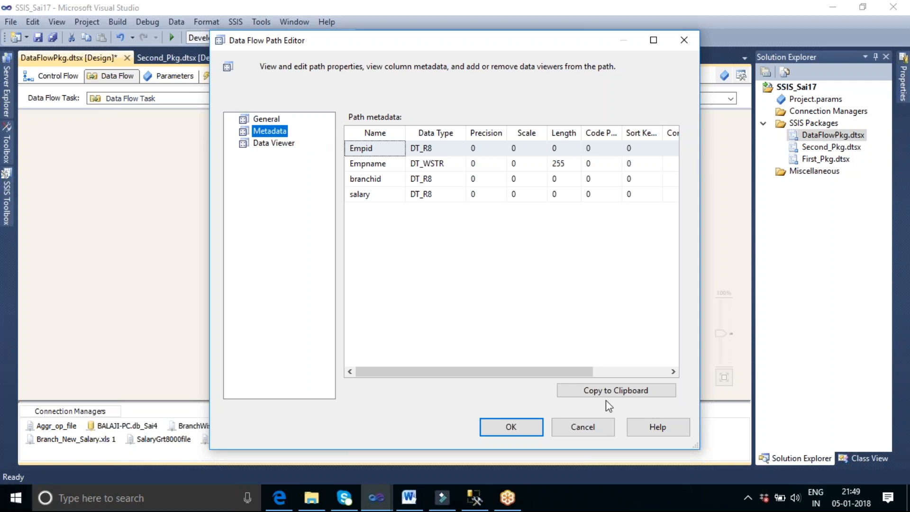
click(600, 433)
Move the Flat File Source straight above Sort 1 and check the column metadata of the path between them.
drag(490, 156, 479, 141)
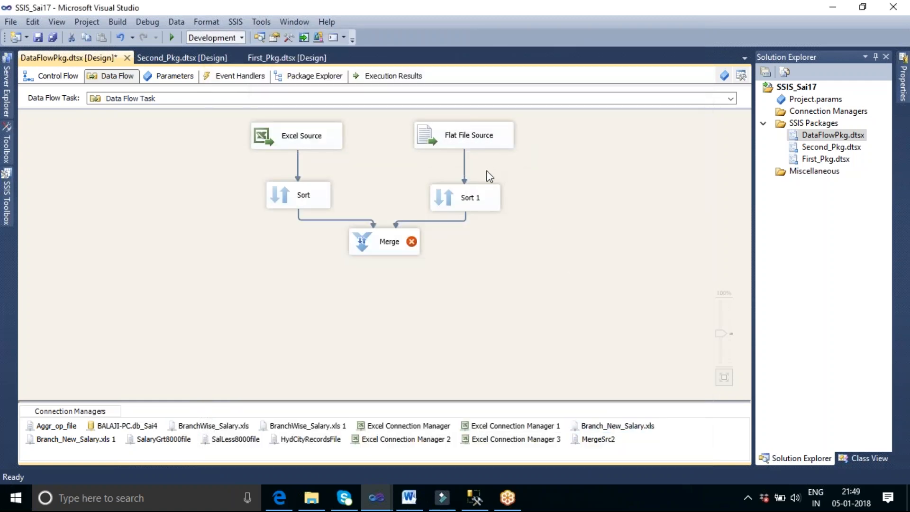
double_click(464, 166)
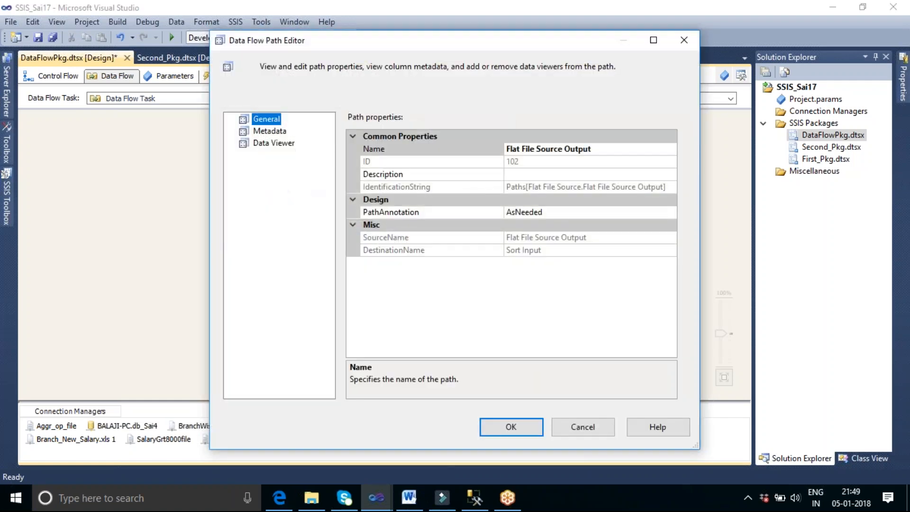
click(270, 134)
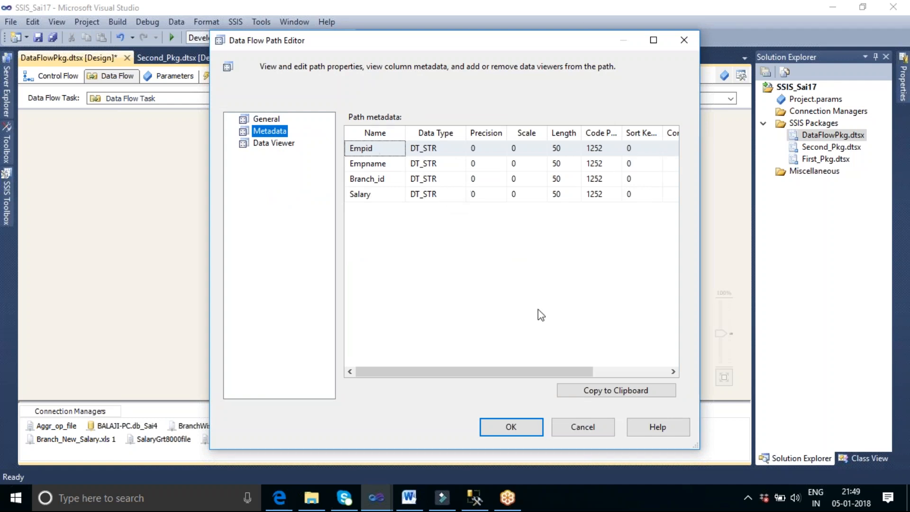
click(579, 431)
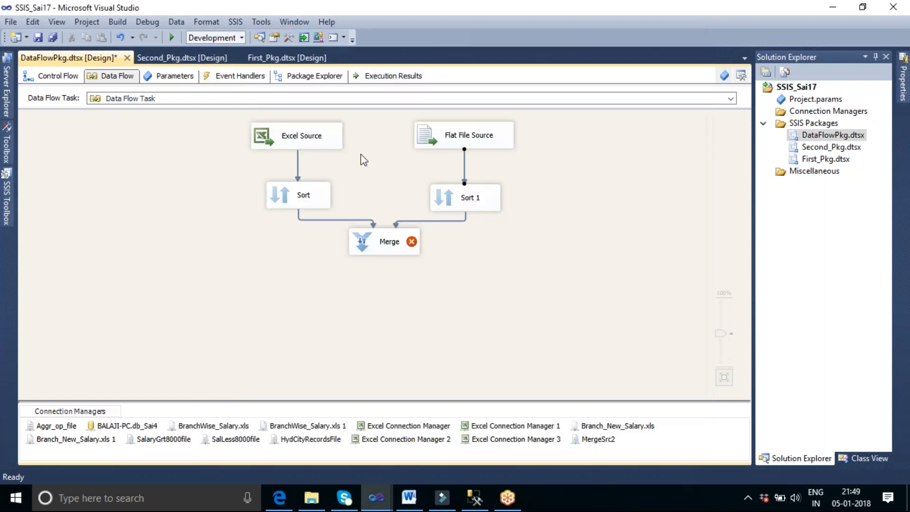
Recheck the data types on the Excel Source path and review the column mappings of the Merge.
double_click(298, 166)
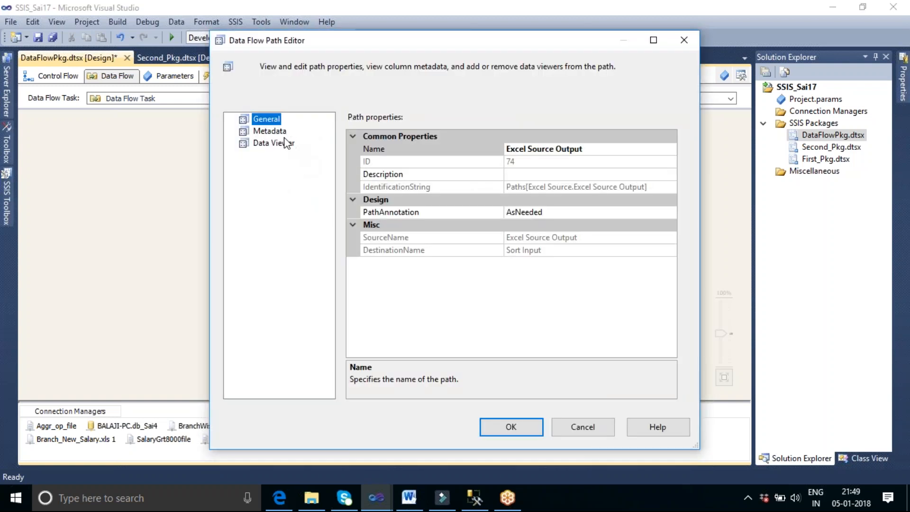
click(283, 132)
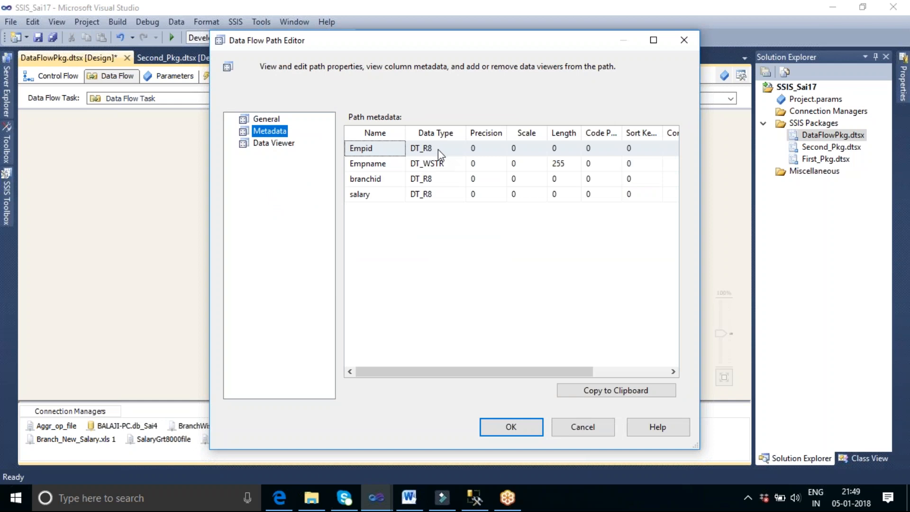
click(583, 432)
double_click(379, 253)
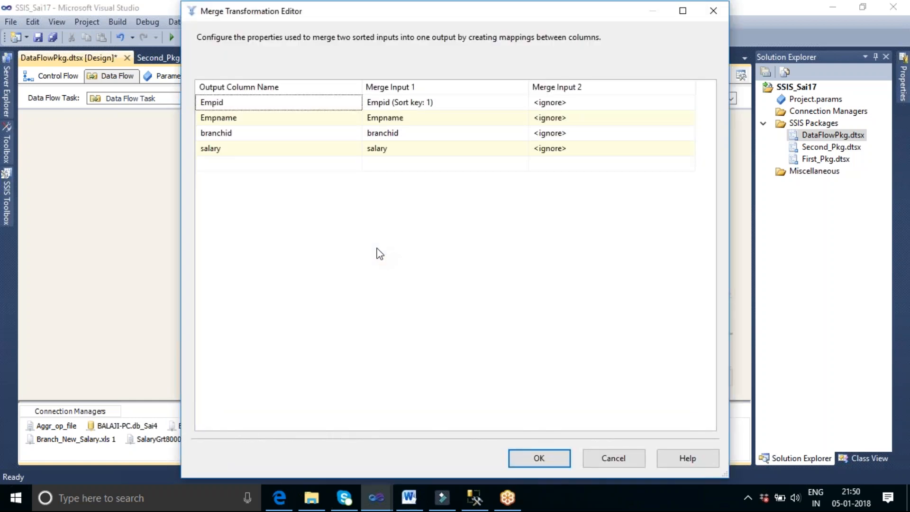
click(618, 459)
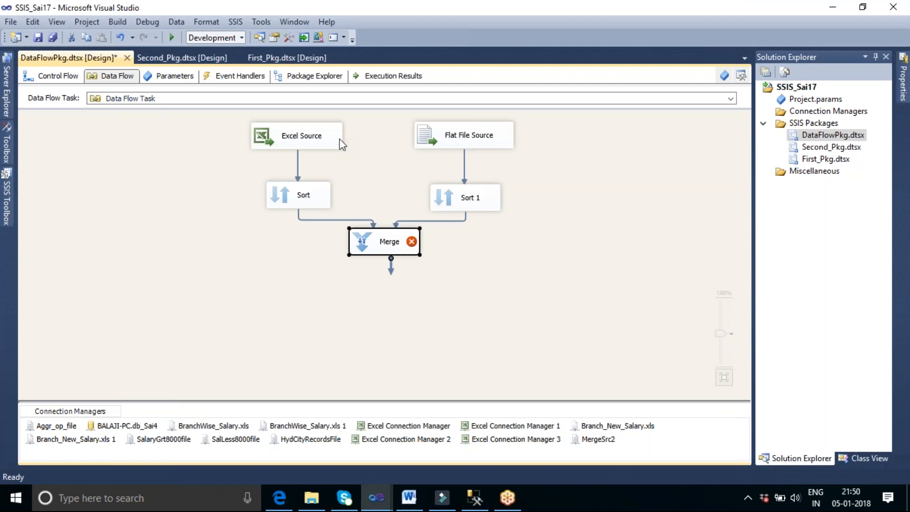
click(541, 238)
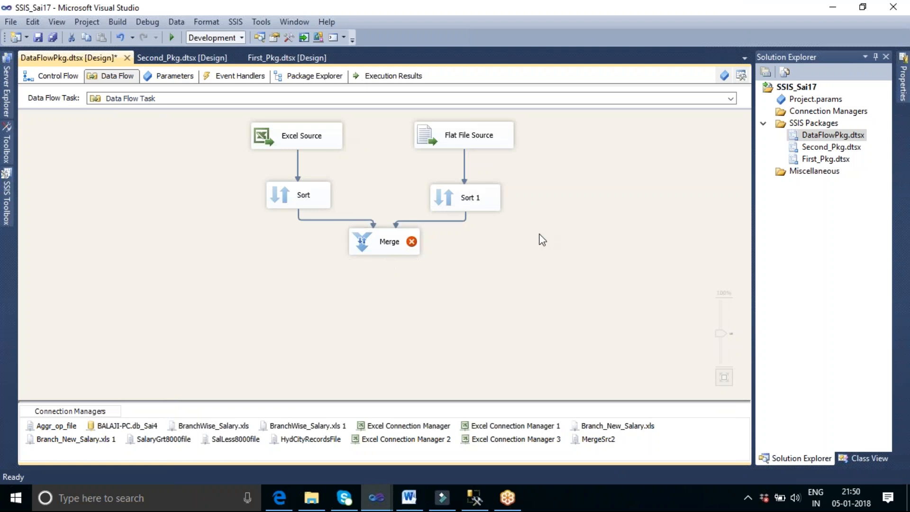
Replace Sort 1 with a Data Conversion transformation beneath the Flat File Source and connect the source to it.
mouse_move(6, 211)
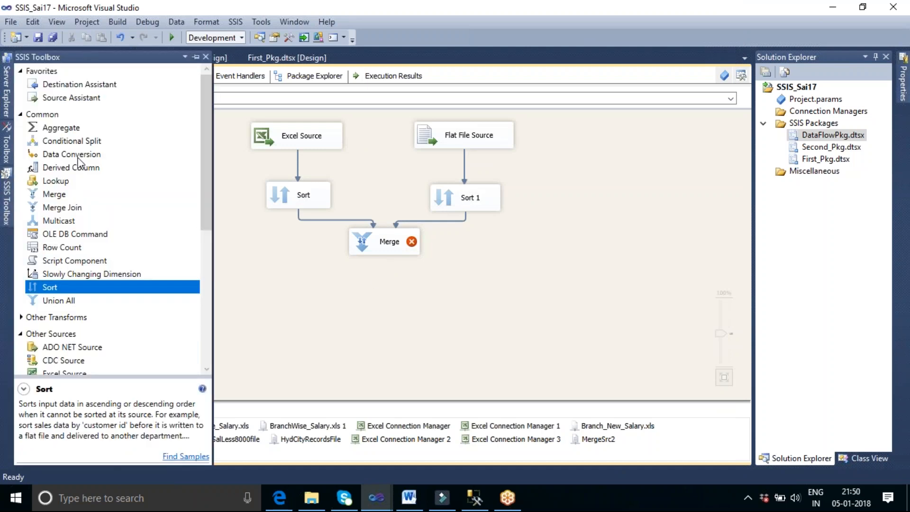
drag(78, 158, 538, 179)
click(476, 199)
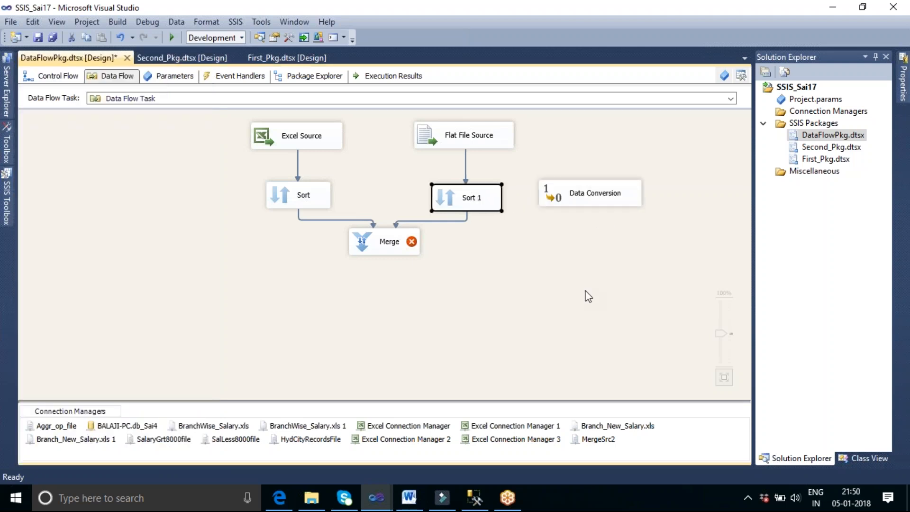
key(Delete)
click(599, 196)
drag(591, 196, 482, 197)
click(474, 144)
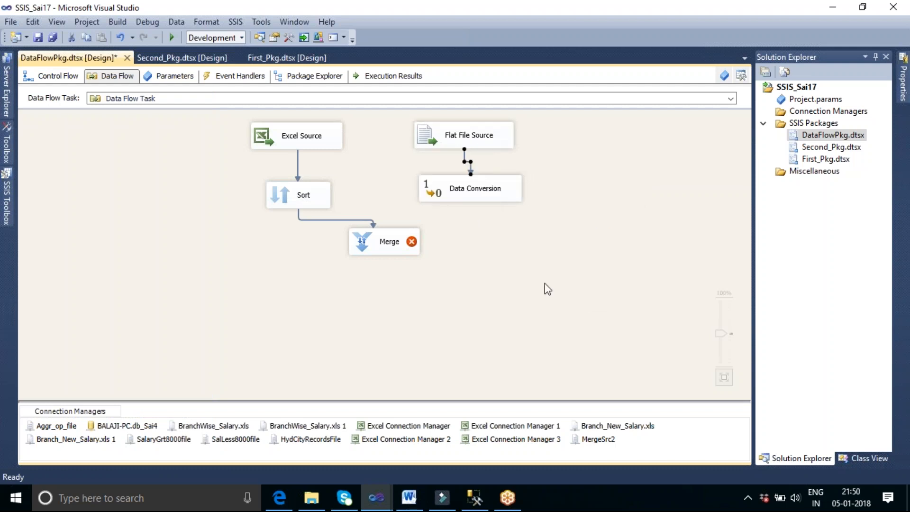
Convert the Empid column to double-precision float [DT_R8] in the Data Conversion and apply the settings.
click(496, 196)
double_click(496, 195)
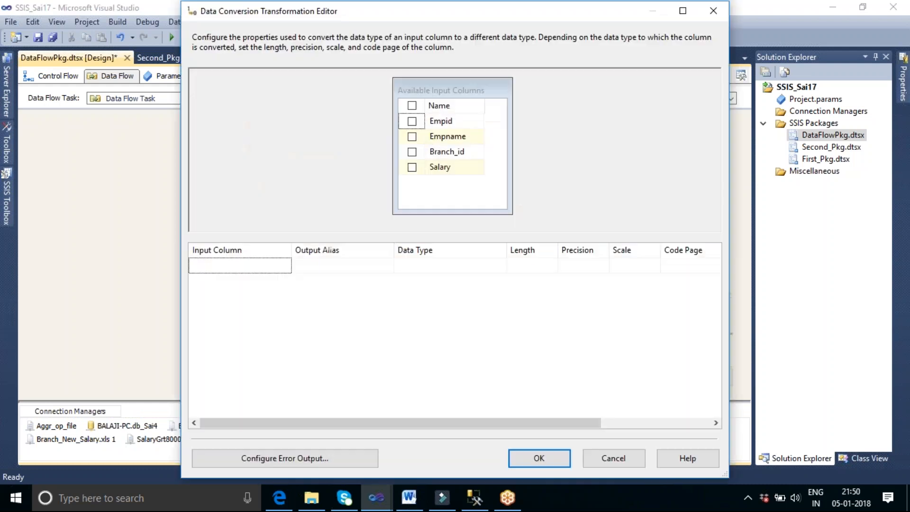
click(411, 121)
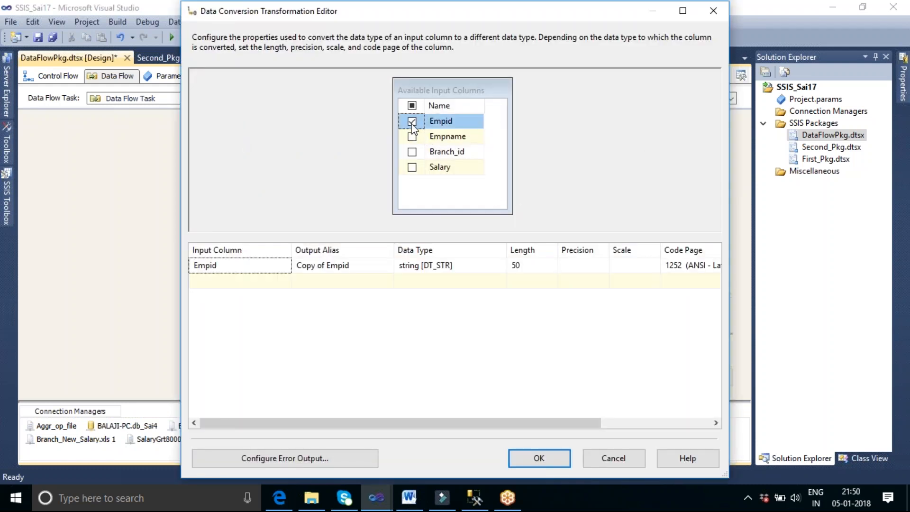
click(464, 275)
click(499, 267)
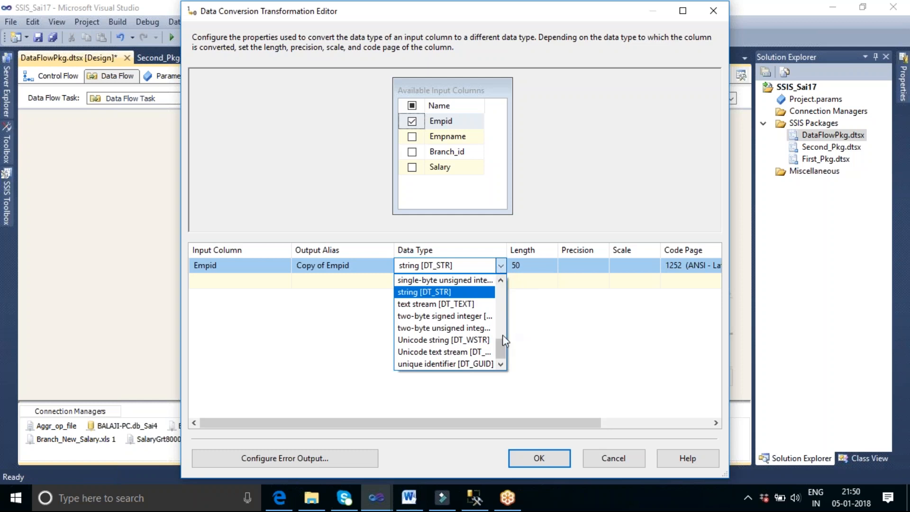
click(498, 255)
drag(504, 254, 603, 267)
click(603, 267)
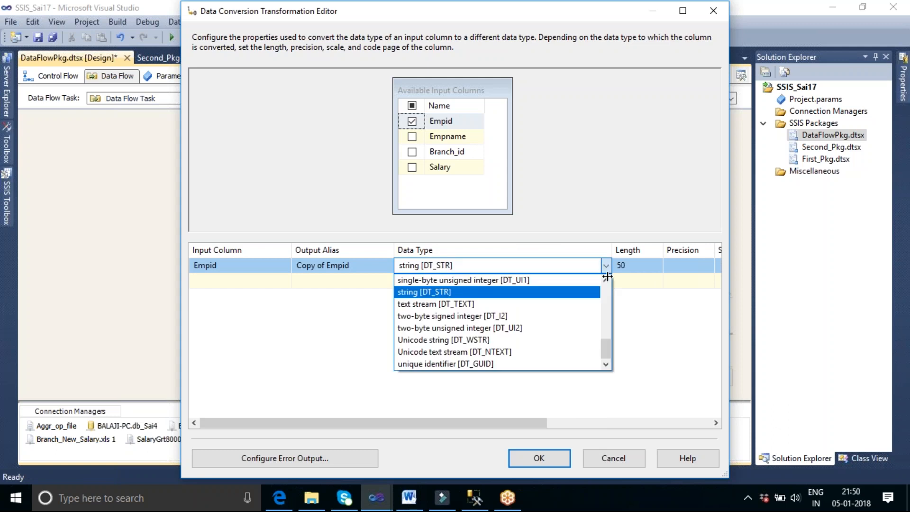
drag(605, 348, 606, 323)
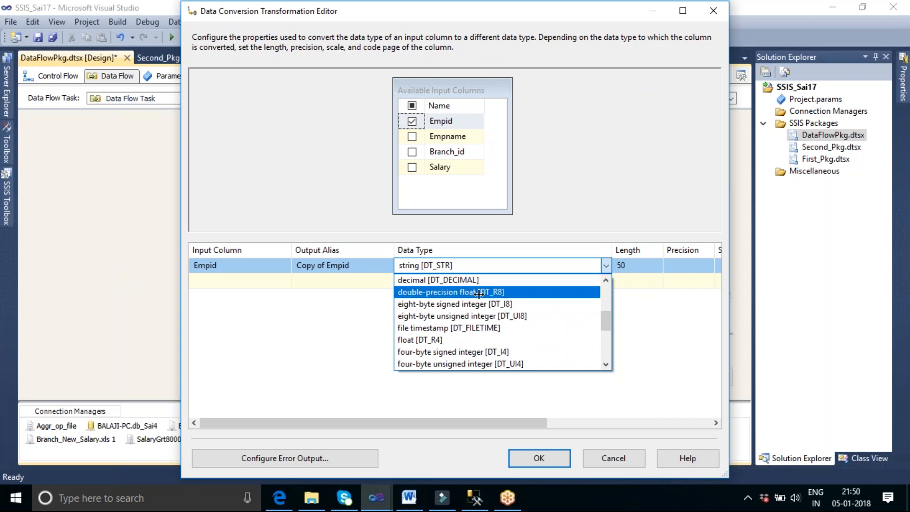
click(514, 291)
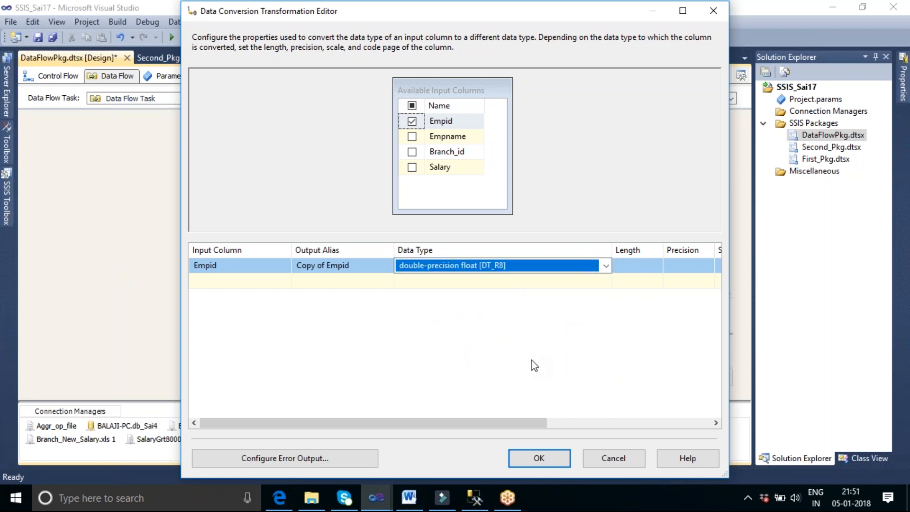
click(544, 459)
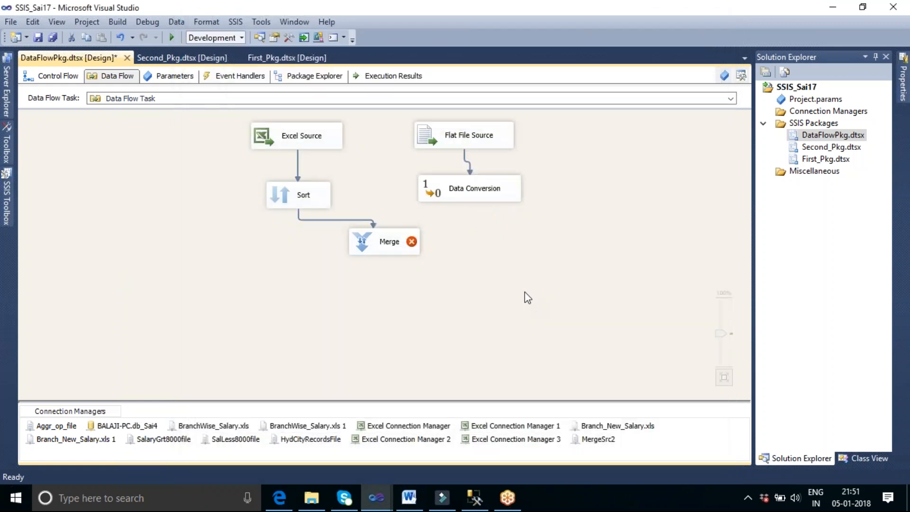
Look up the data types of the remaining Excel columns in the metadata of the path to Sort.
double_click(297, 161)
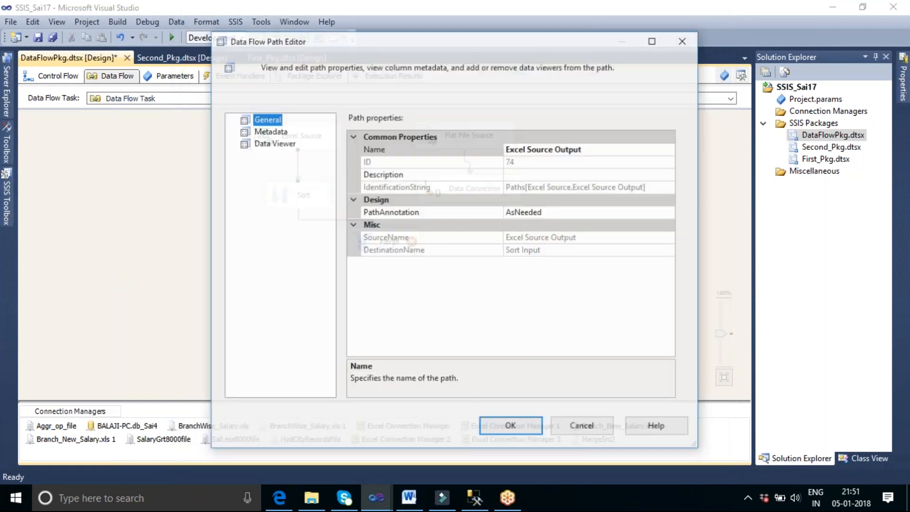
click(282, 133)
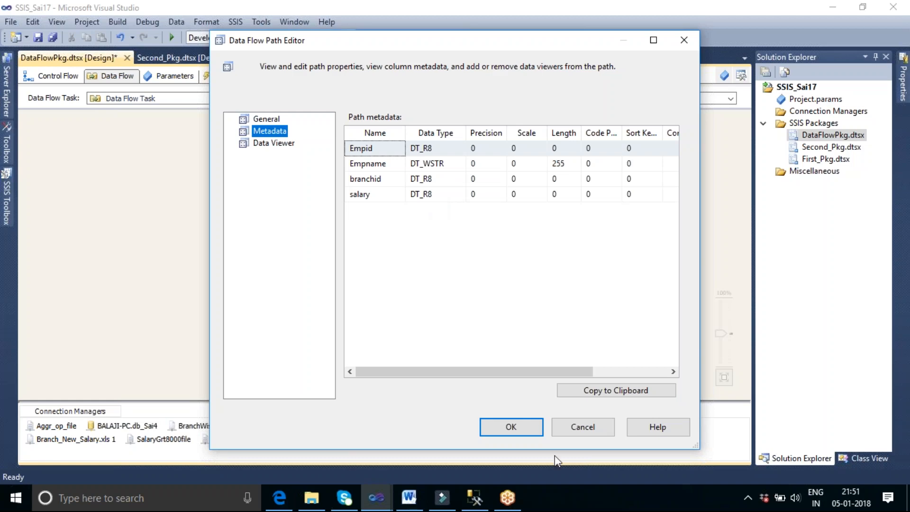
click(517, 432)
Add Empname to the Data Conversion and set its data type to Unicode string [DT_WSTR].
click(495, 199)
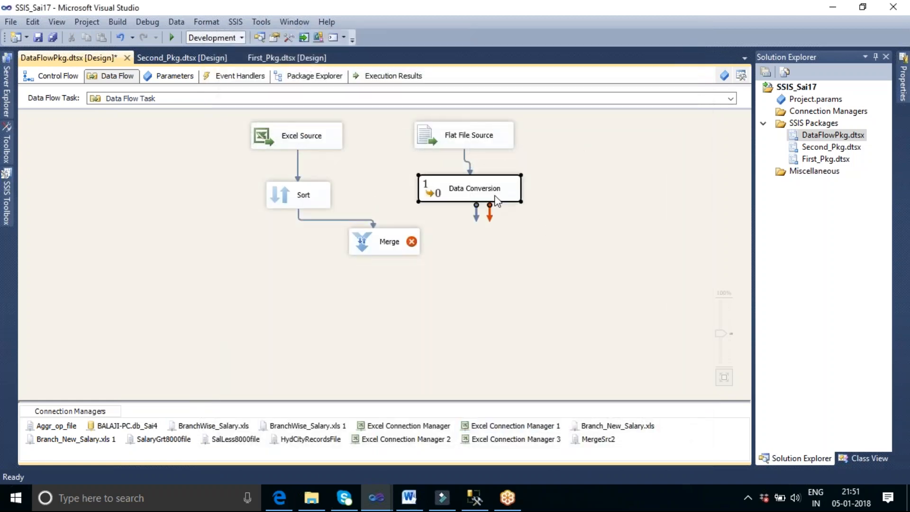
double_click(495, 199)
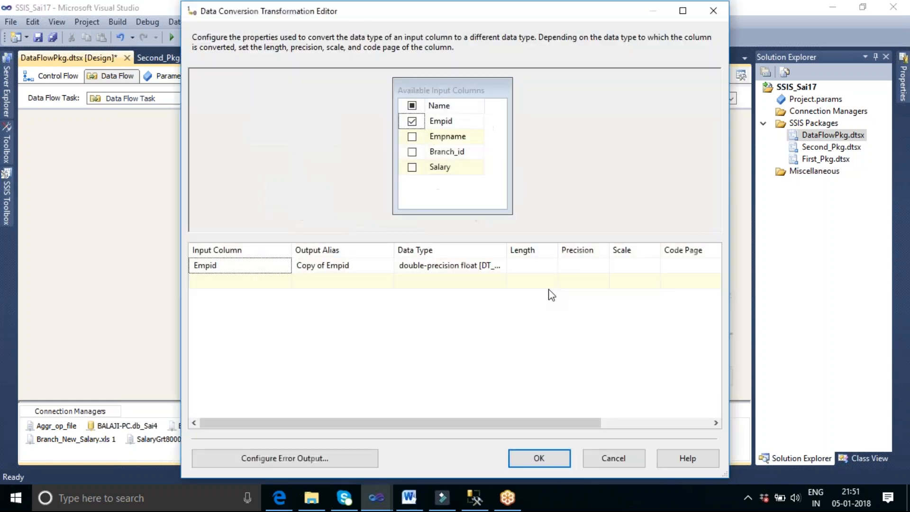
click(411, 141)
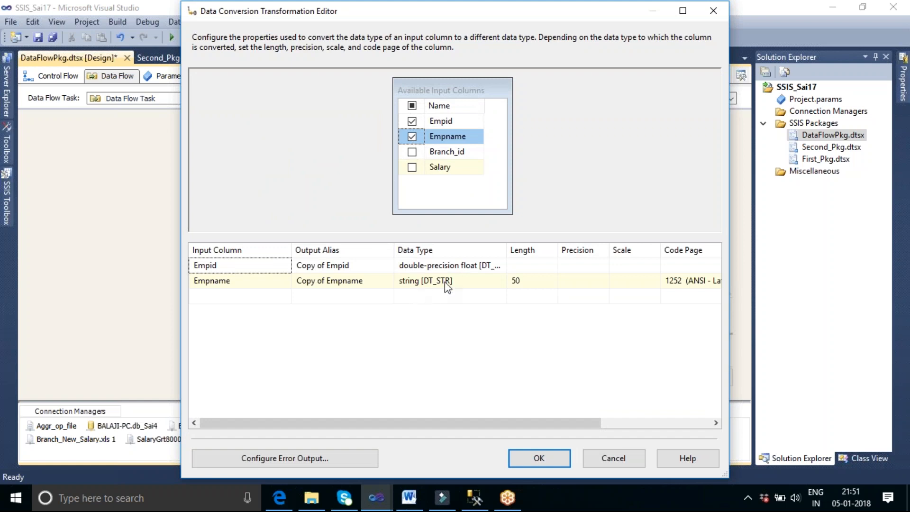
click(462, 282)
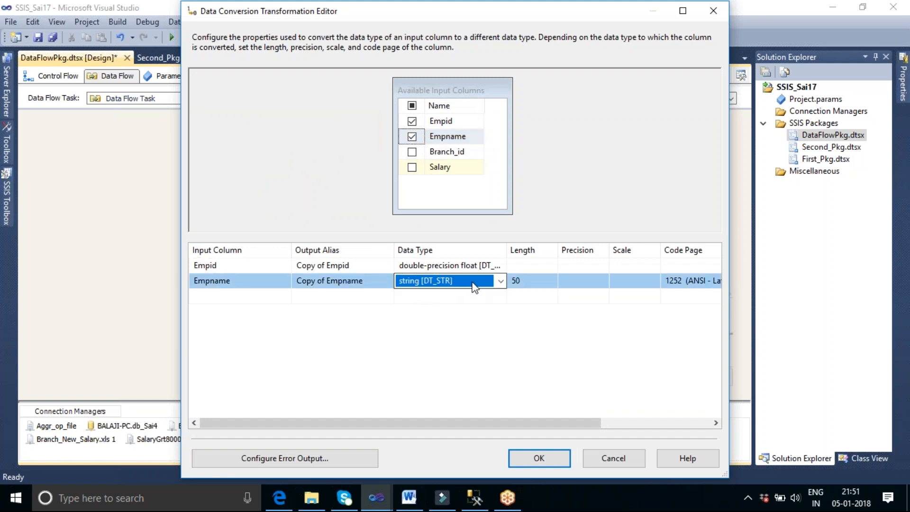
click(502, 281)
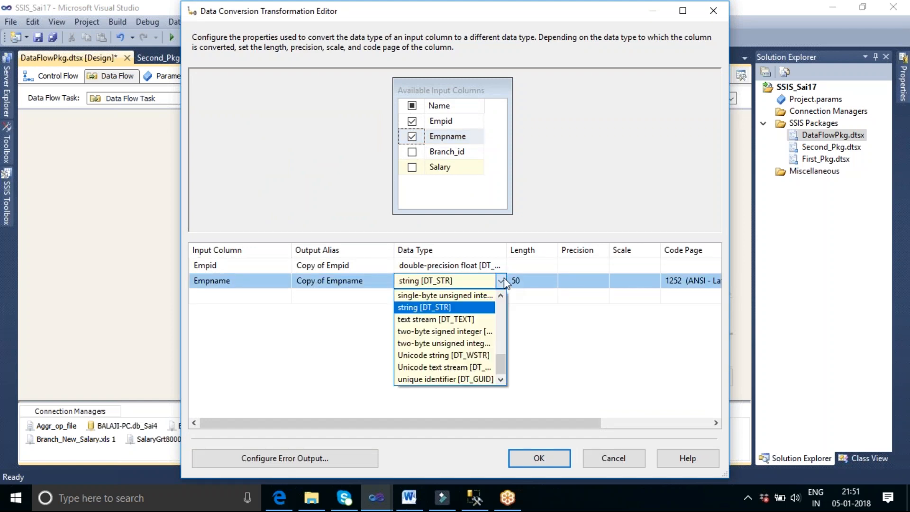
click(488, 252)
drag(506, 250, 543, 252)
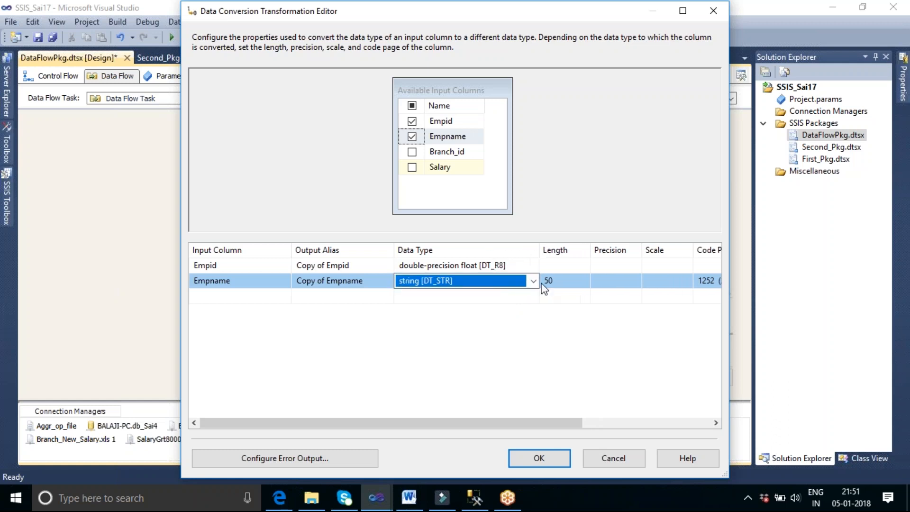
click(532, 283)
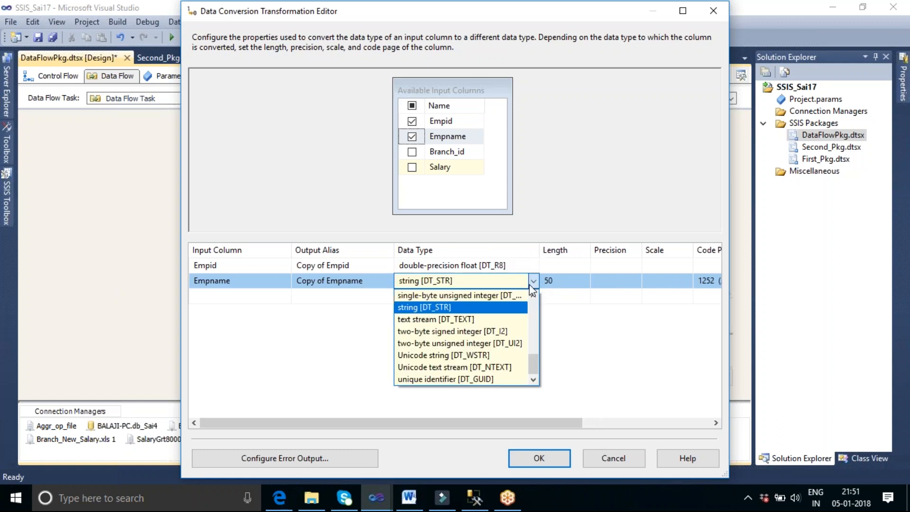
click(431, 355)
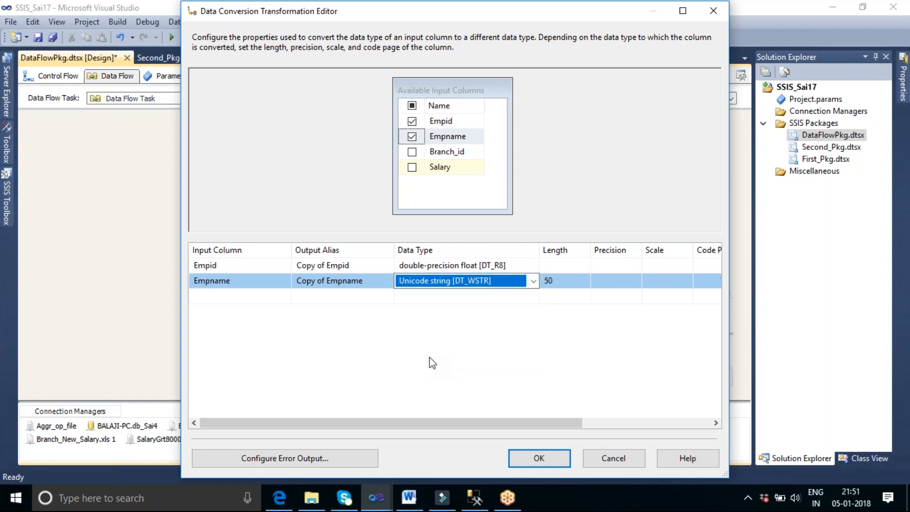
click(431, 363)
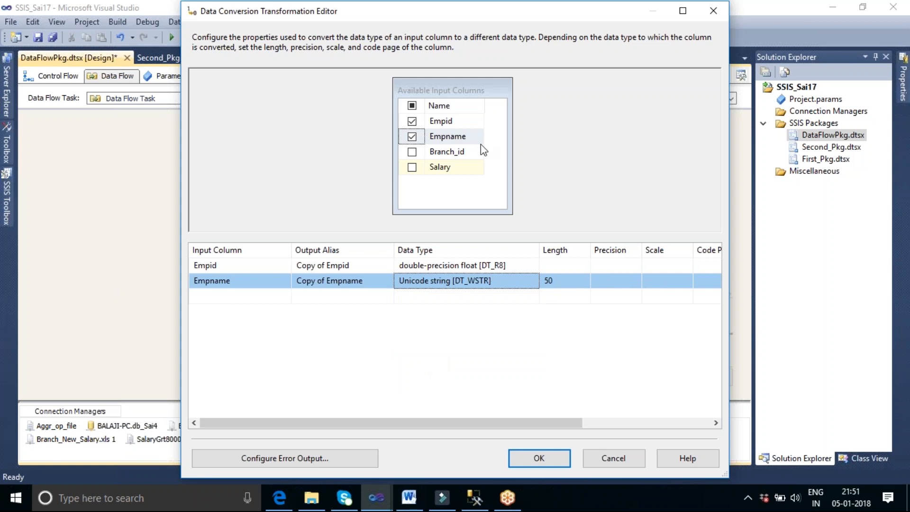
Add Branch_id to the Data Conversion and set its data type to double-precision float [DT_R8].
click(411, 151)
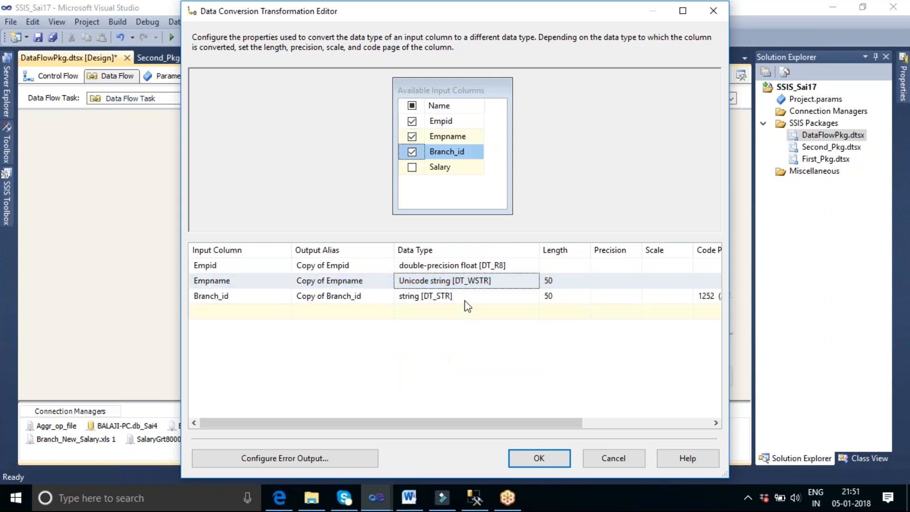
click(464, 297)
click(534, 297)
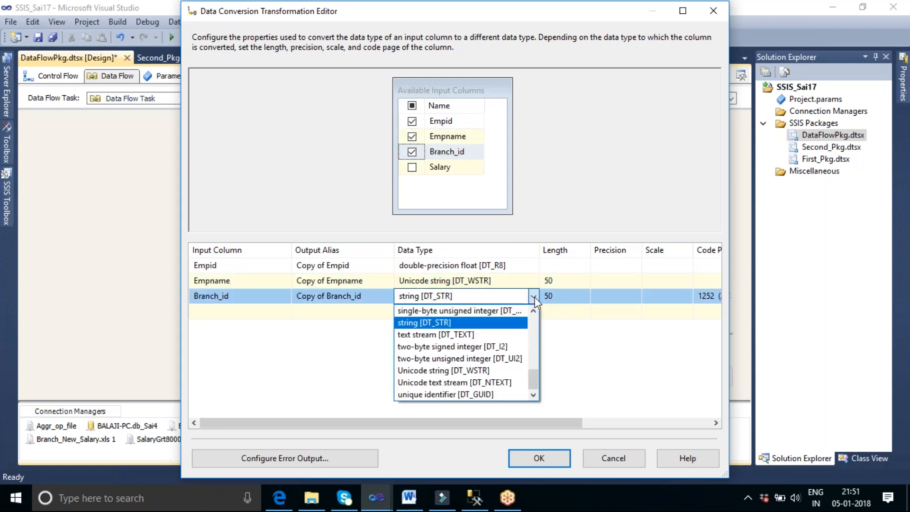
scroll(535, 326, up, 5)
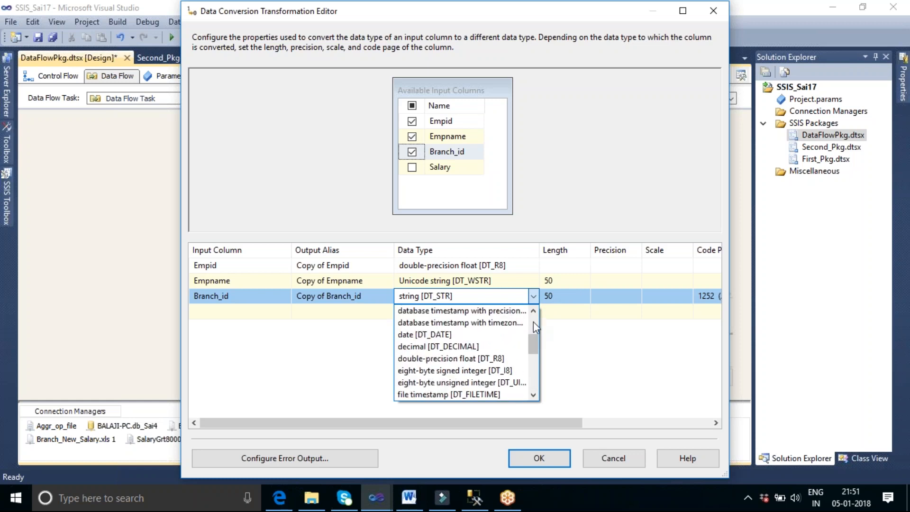
click(482, 358)
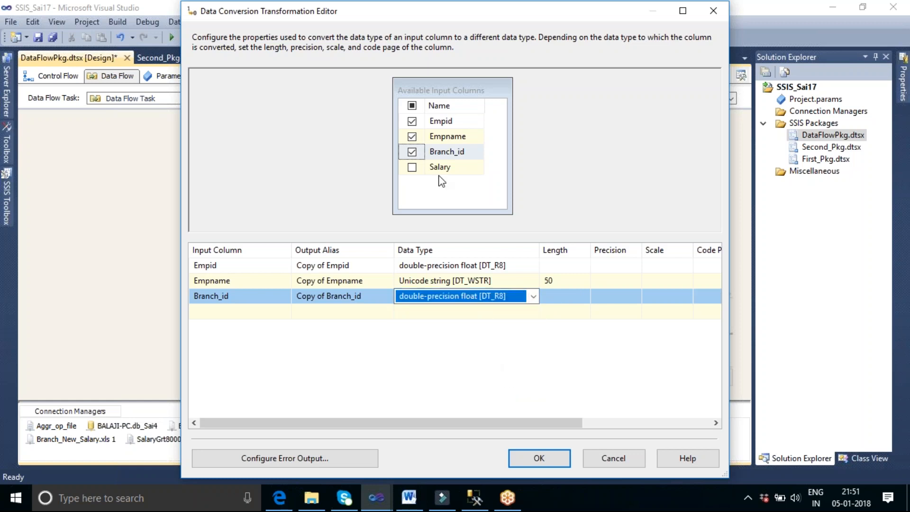
Include the Salary column in the Data Conversion as double-precision float [DT_R8].
click(412, 167)
click(513, 311)
click(533, 311)
scroll(533, 340, up, 5)
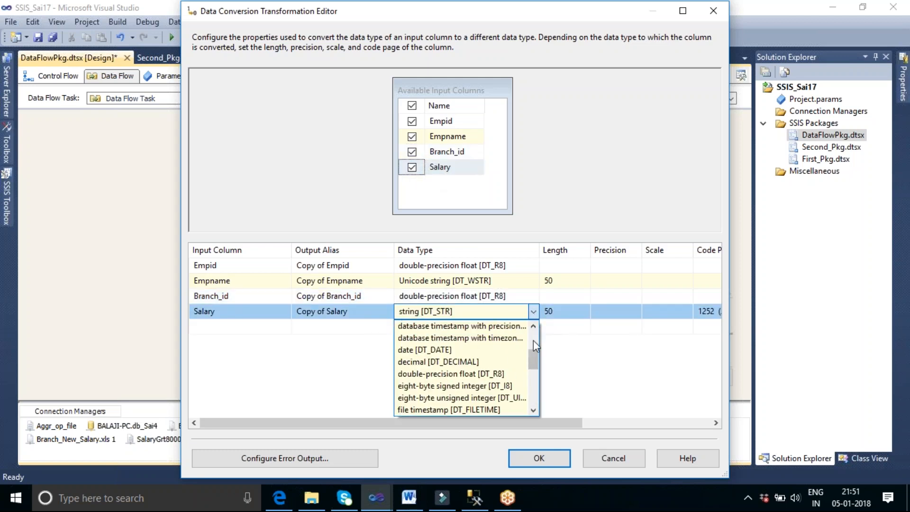
click(489, 374)
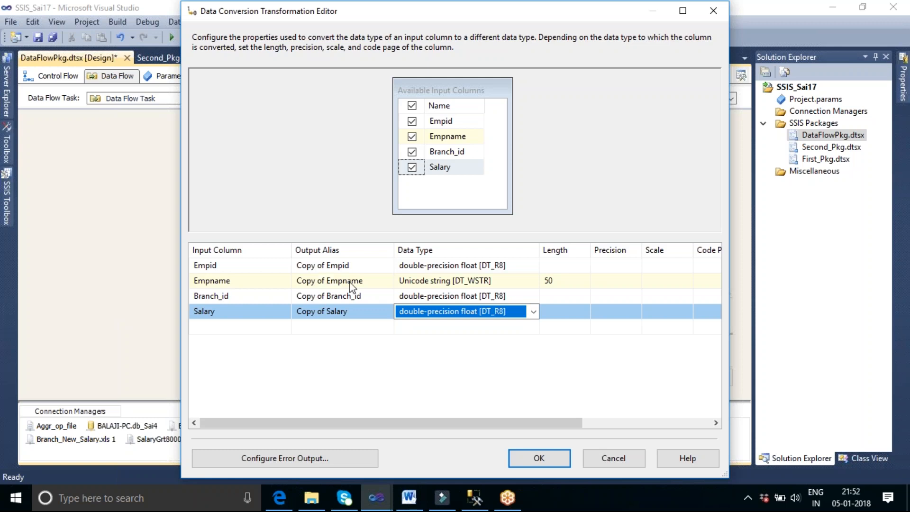
Rename the output alias of the converted Empid column to Conv_Empid.
click(326, 265)
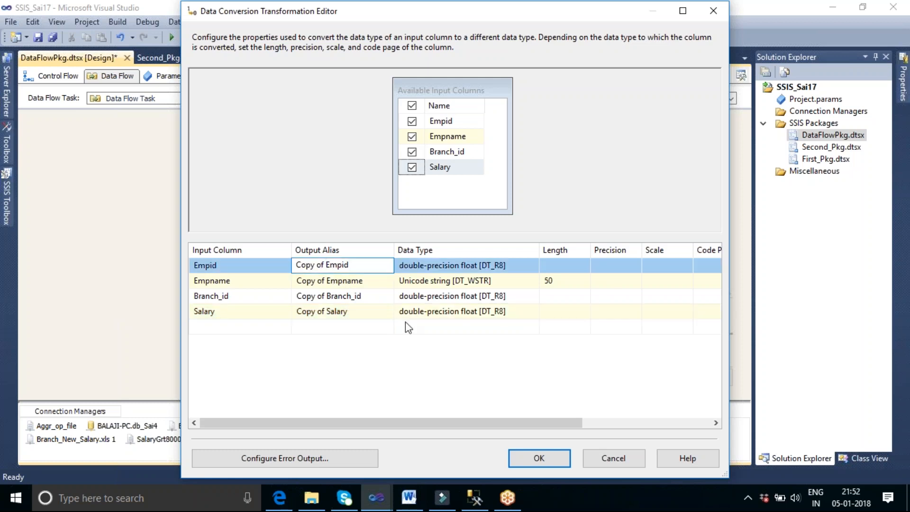
key(BackSpace)
key(BackSpace)
key(BackSpace)
key(BackSpace)
key(BackSpace)
key(BackSpace)
text(nv_)
Change the output alias of the converted Empname column to Conv_Empname.
click(323, 284)
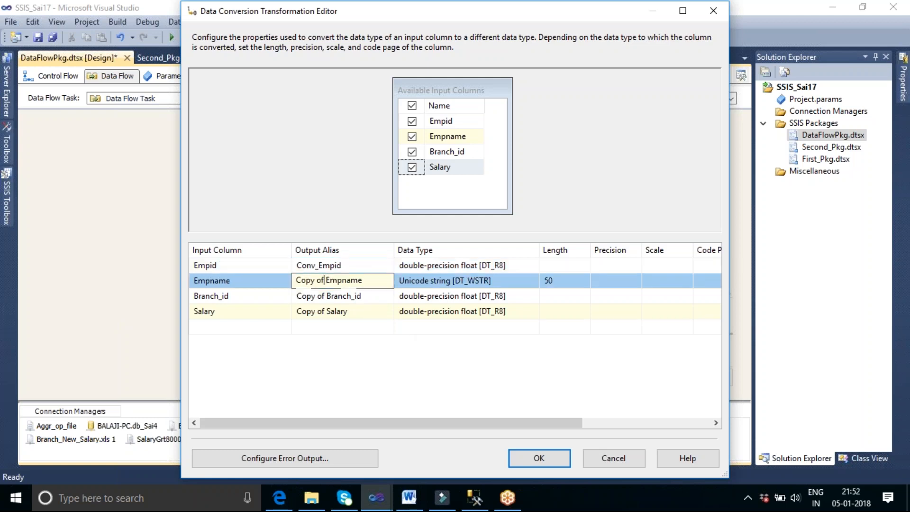
key(BackSpace)
key(BackSpace)
key(BackSpace)
key(BackSpace)
text(nv)
key(BackSpace)
text(_)
Set the output alias of the converted Branch_id column to Conv_Branch_id.
click(327, 296)
key(BackSpace)
key(BackSpace)
key(BackSpace)
key(BackSpace)
key(BackSpace)
key(BackSpace)
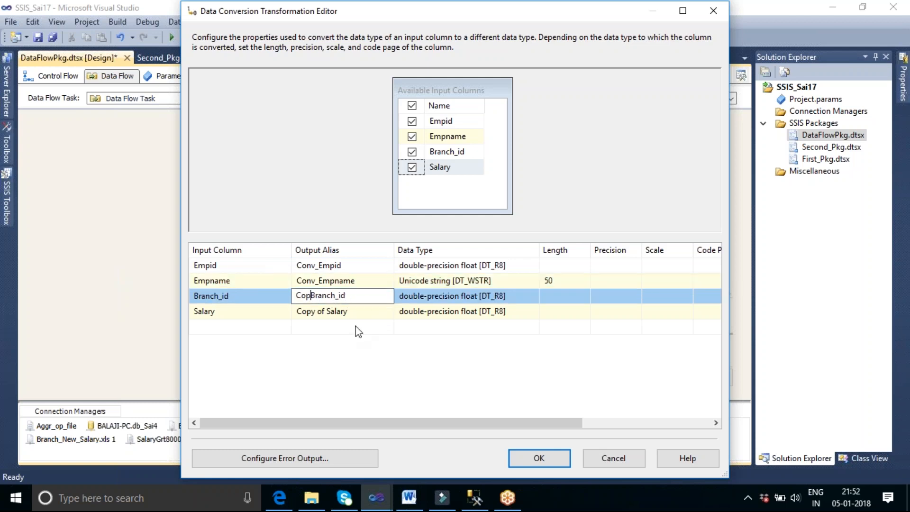
text(nv_)
Rename the output alias of the converted Salary column to Conv_Salary and apply the Data Conversion settings.
click(330, 312)
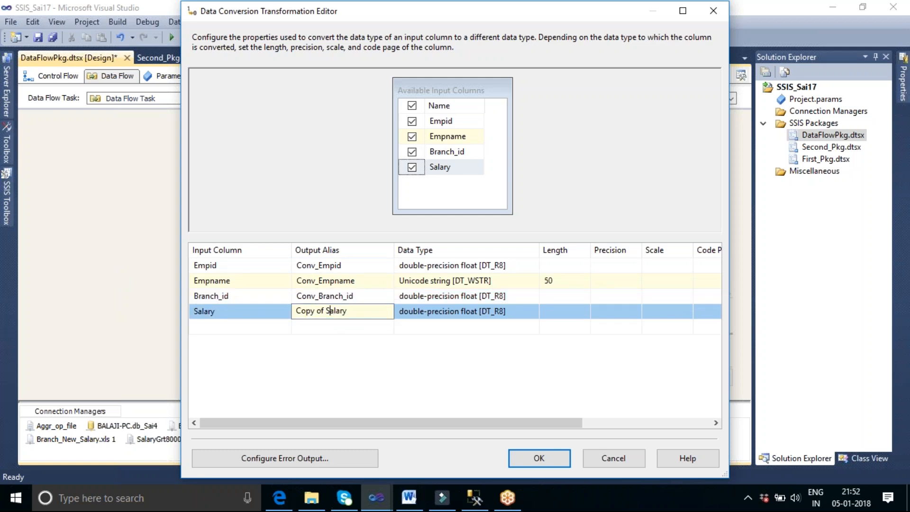
key(BackSpace)
key(BackSpace)
key(BackSpace)
key(BackSpace)
key(BackSpace)
key(BackSpace)
text(nv_)
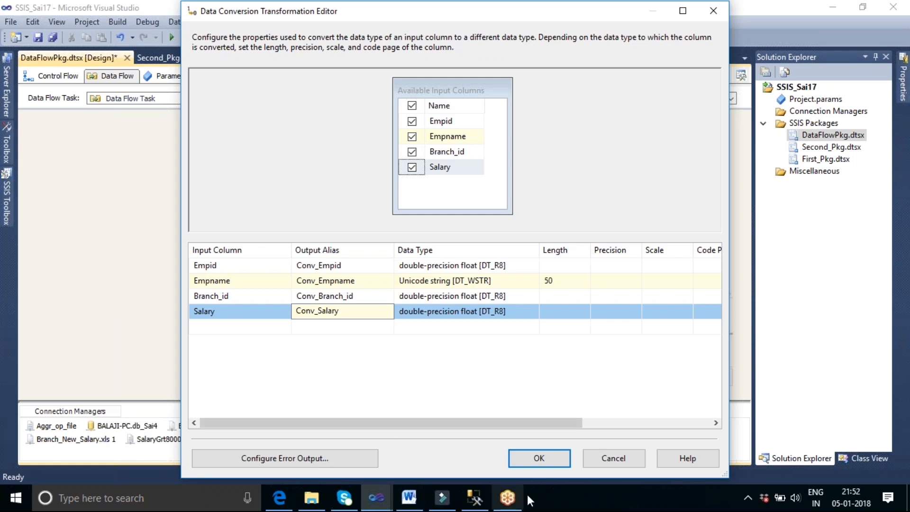
click(545, 461)
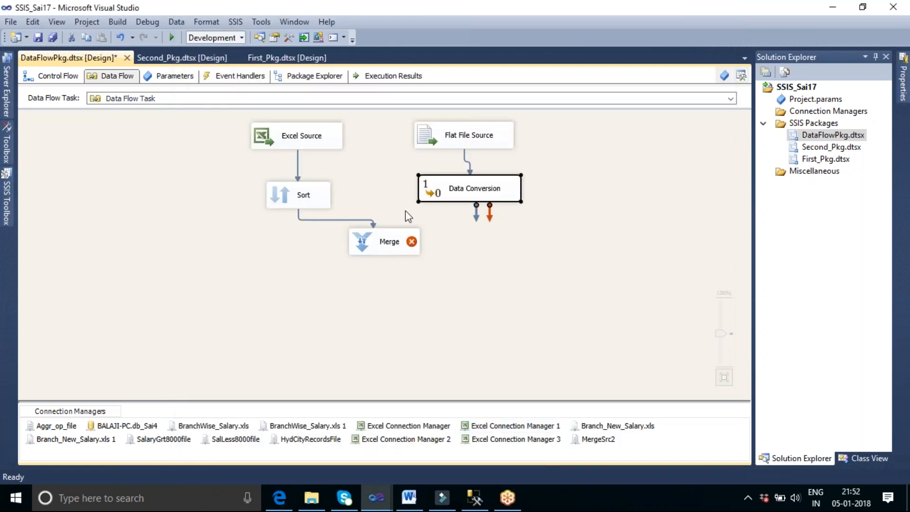
Add a Sort transformation beneath the Data Conversion, with Merge moved lower, and connect it between Data Conversion and Merge.
click(9, 218)
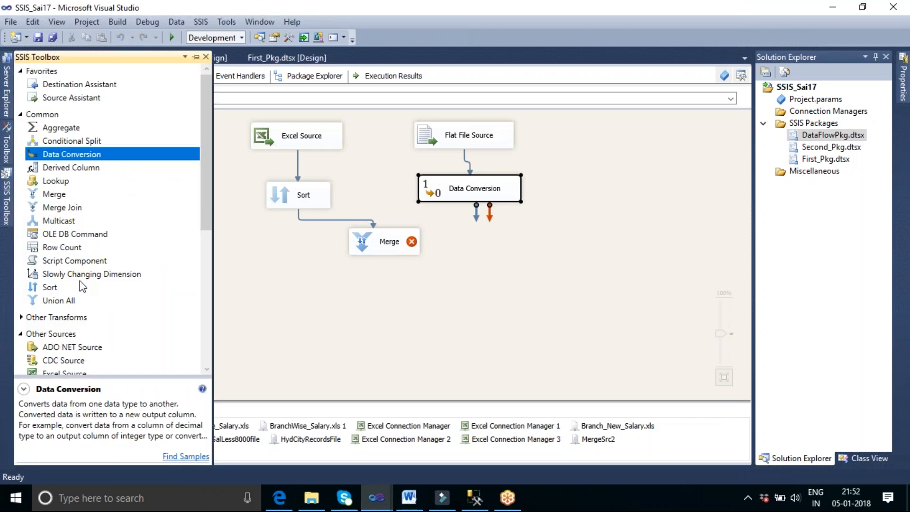
drag(50, 288, 498, 247)
drag(411, 244, 414, 306)
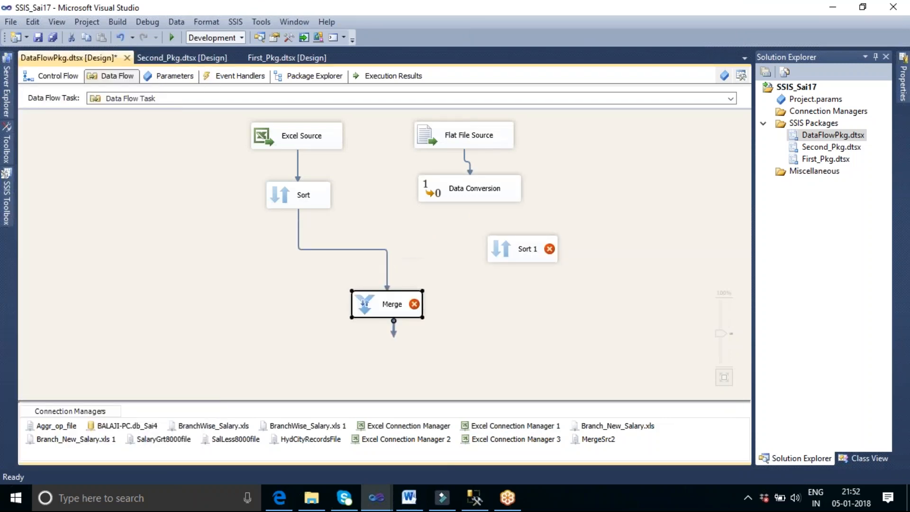
click(521, 248)
drag(521, 249, 398, 292)
click(468, 202)
click(495, 293)
click(477, 252)
click(473, 335)
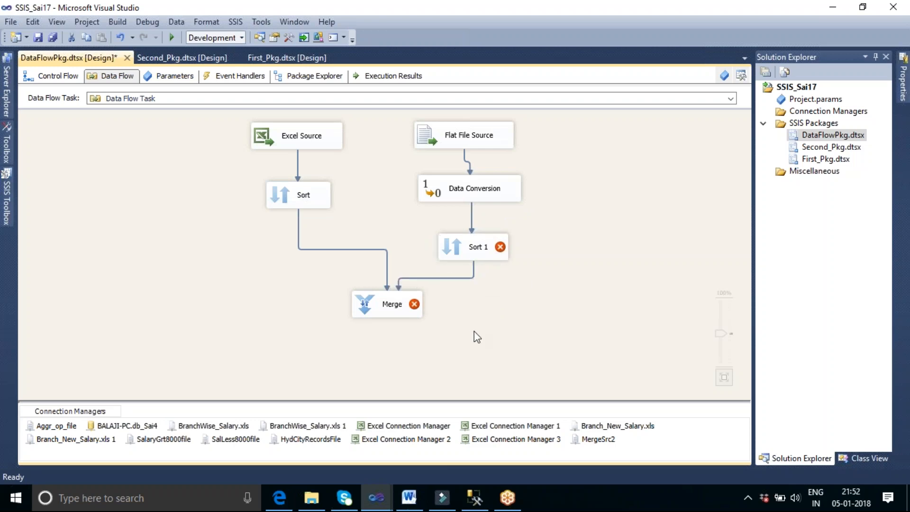
Check the column names and data types in the metadata of the path from Data Conversion to Sort 1.
click(471, 216)
double_click(471, 216)
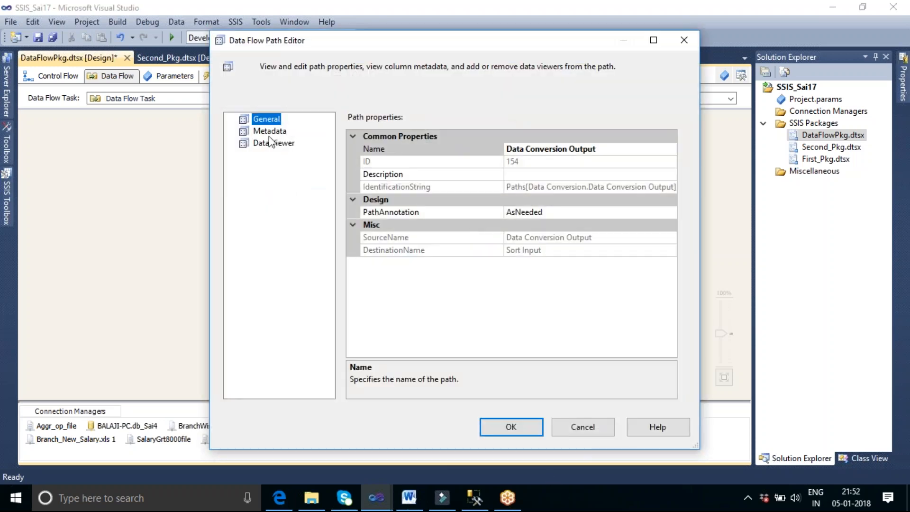
click(270, 134)
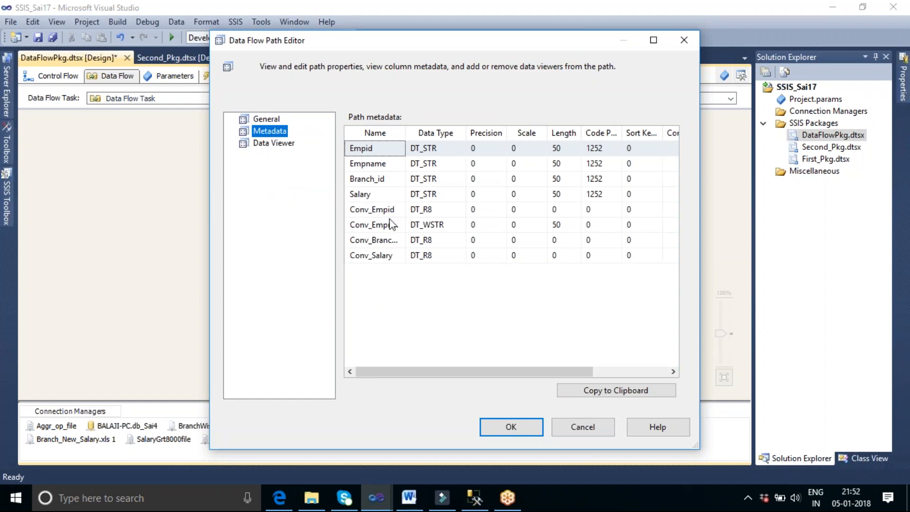
drag(405, 138, 460, 138)
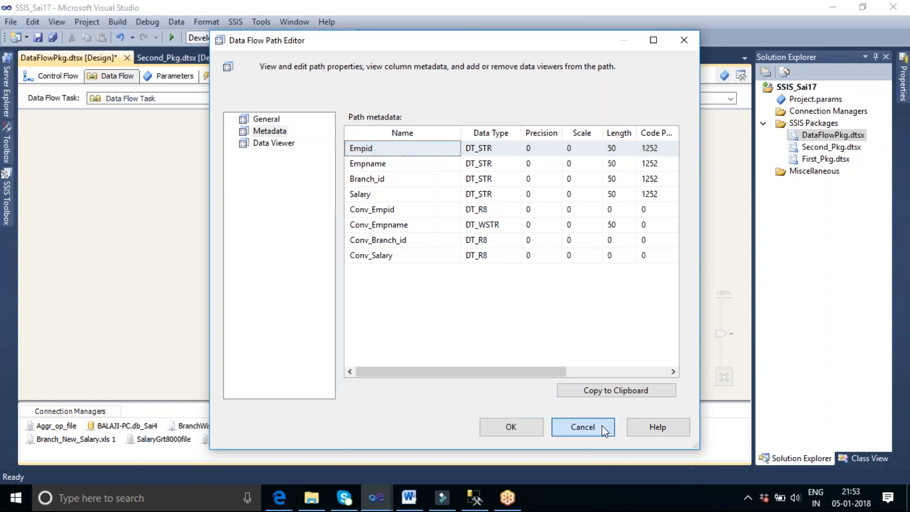
click(582, 427)
Exclude the original Empid, Empname, Branch_id and Salary columns from passing through Sort 1.
double_click(488, 245)
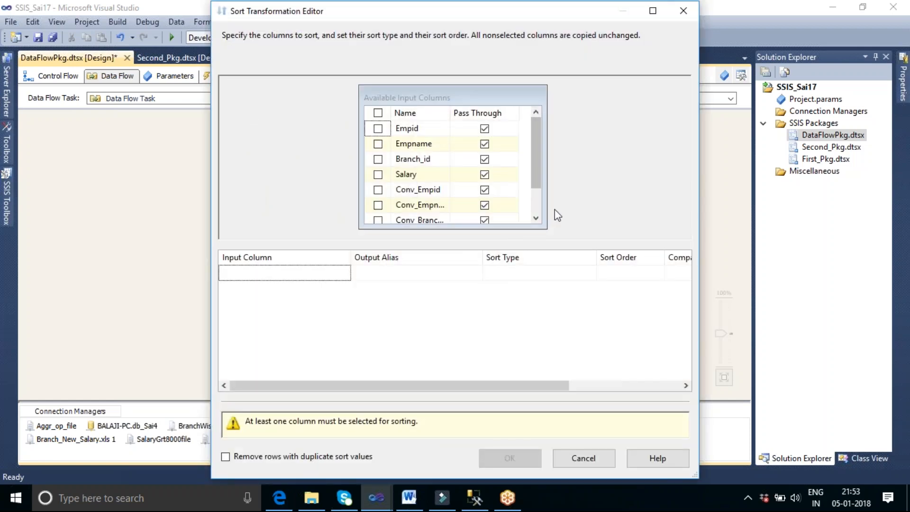
drag(548, 228, 572, 238)
drag(562, 152, 573, 135)
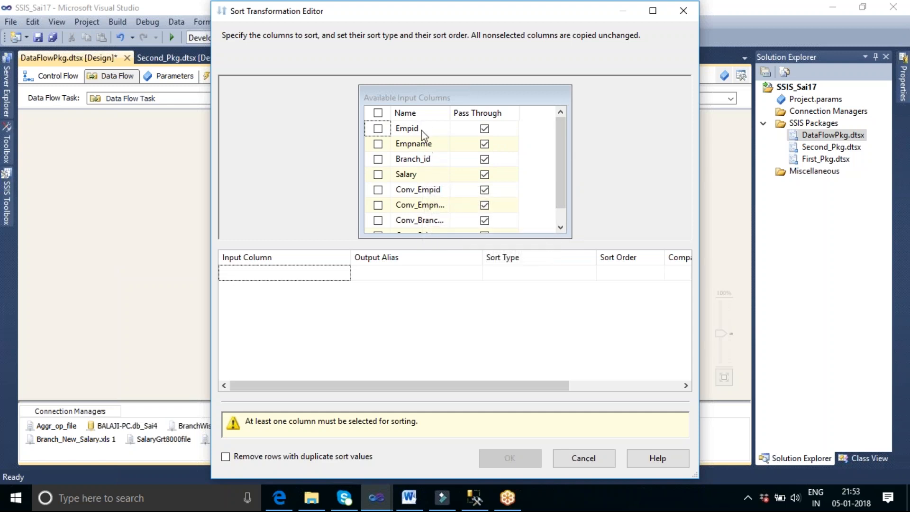
click(484, 129)
click(484, 144)
click(484, 159)
click(485, 174)
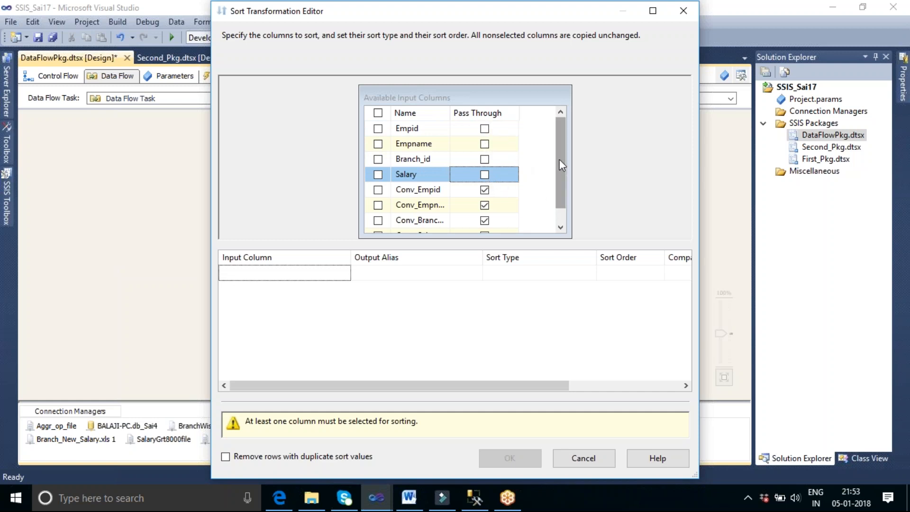
Sort by Conv_Empid in ascending order in Sort 1 and apply the settings.
scroll(559, 159, down, 1)
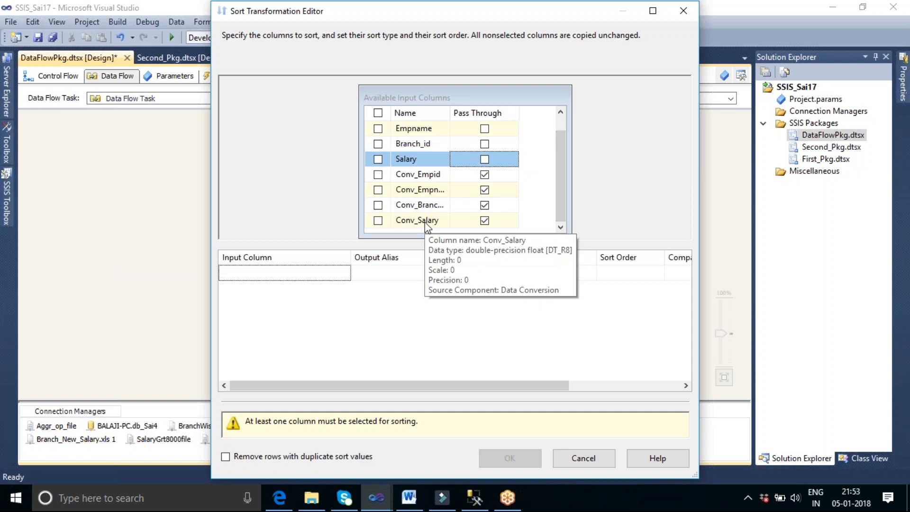
click(378, 175)
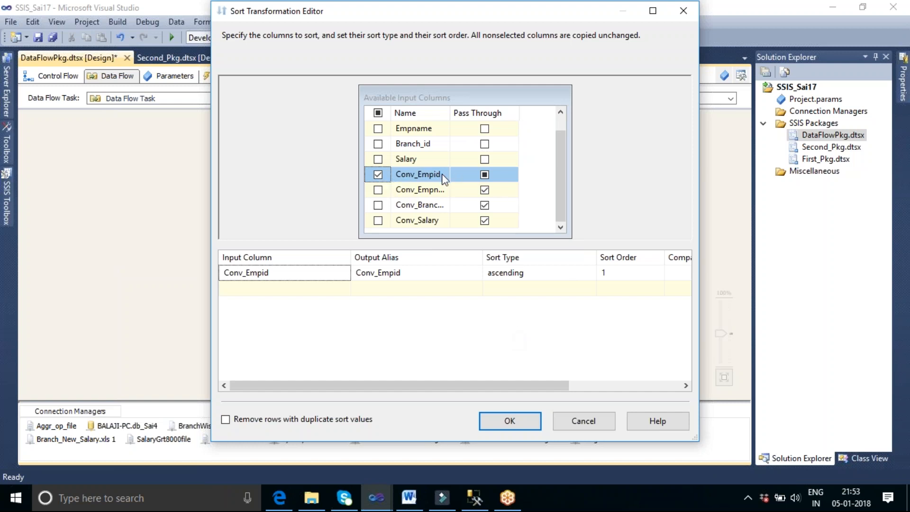
mouse_move(444, 176)
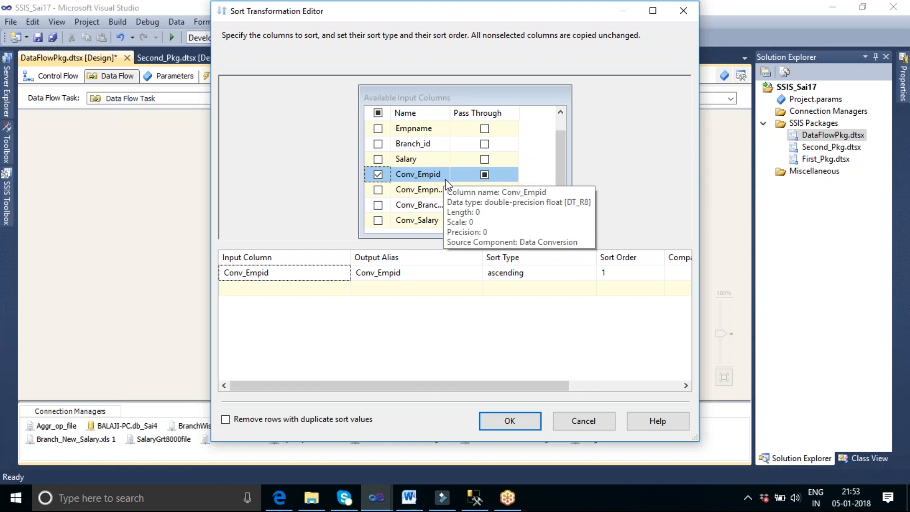
click(521, 432)
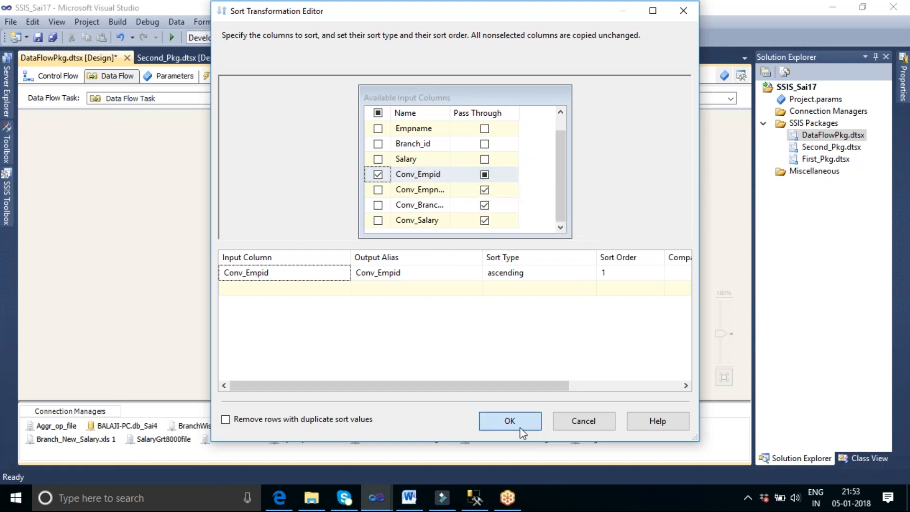
Delete the existing Merge transformation and place a new Merge below the two sorts.
click(420, 311)
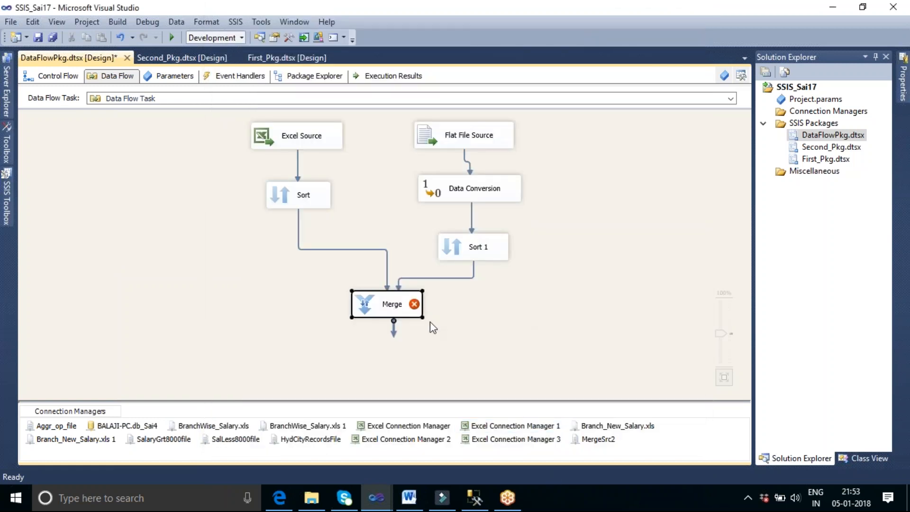
key(Delete)
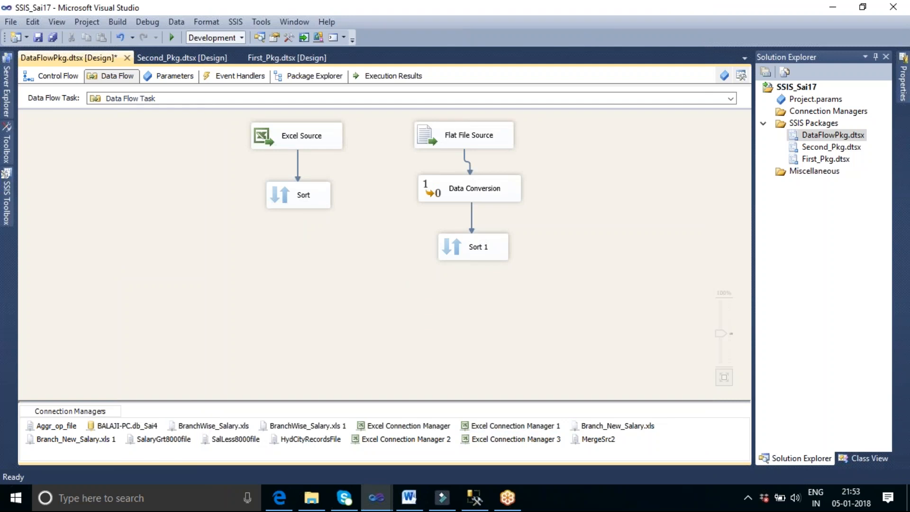
click(10, 219)
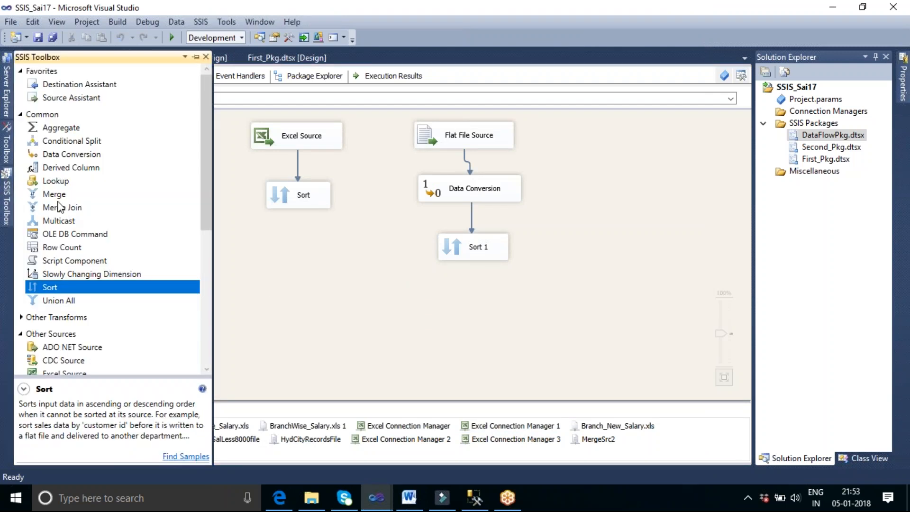
click(54, 195)
drag(54, 198, 368, 314)
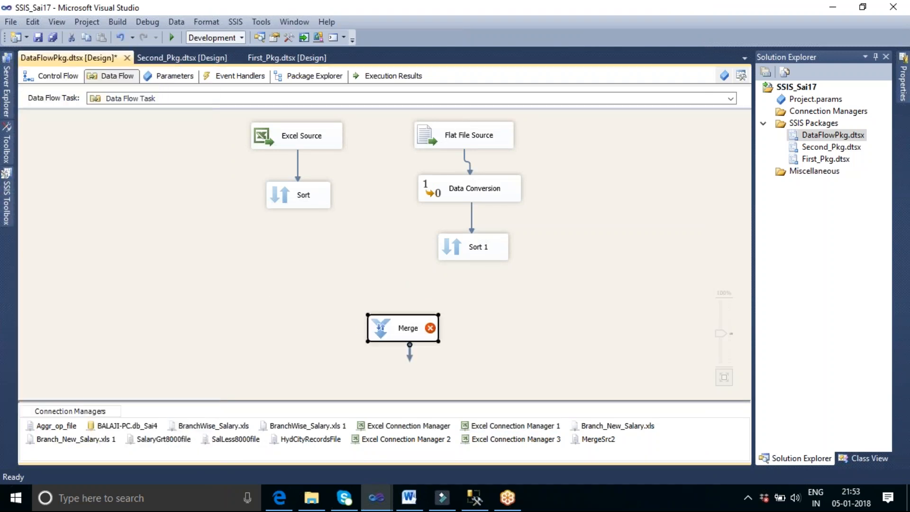
Connect the Sort output to Merge Input 1 and Sort 1 to the Merge's other input.
click(299, 198)
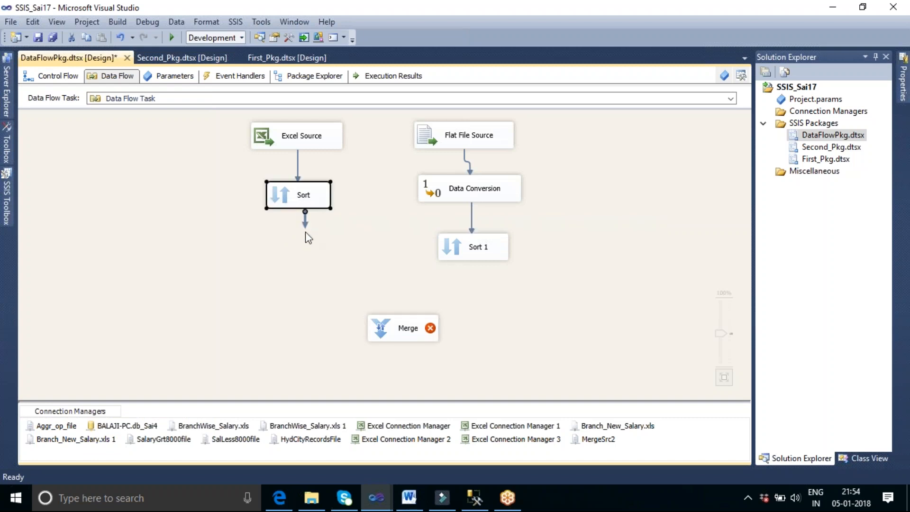
drag(303, 229, 397, 326)
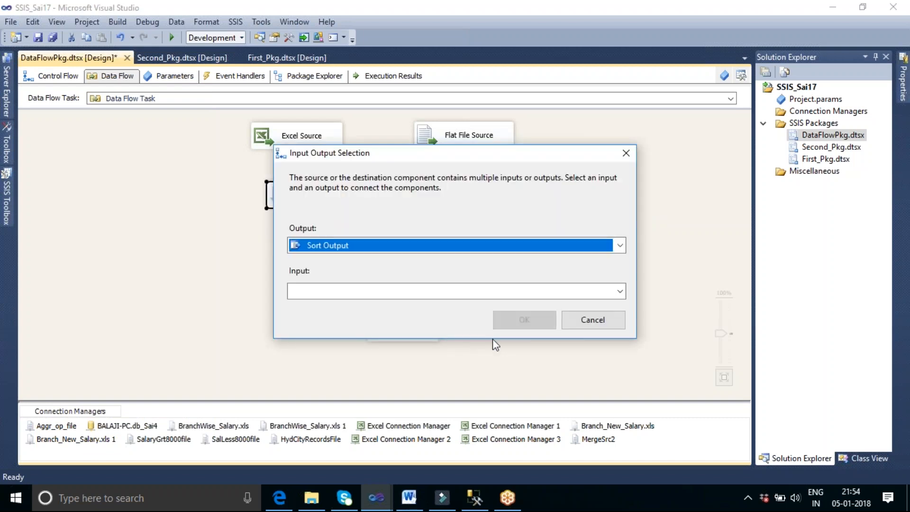
click(620, 291)
click(447, 309)
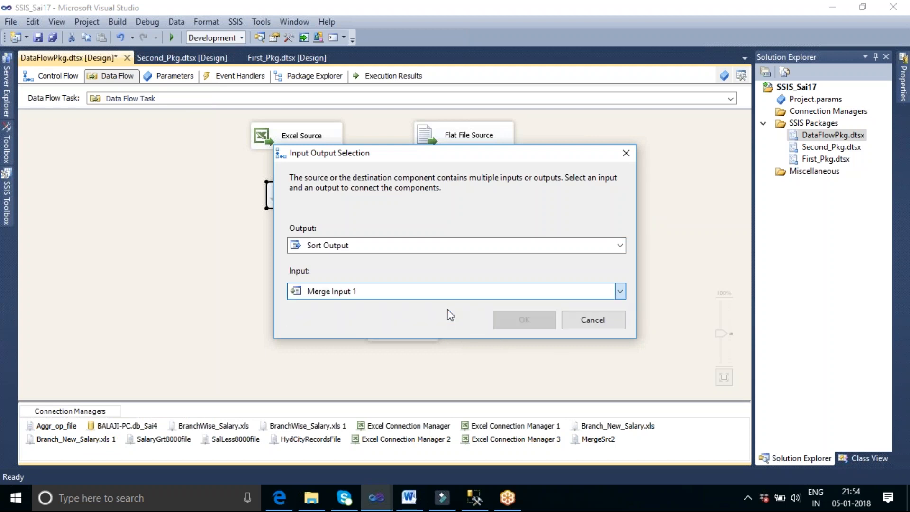
click(523, 320)
click(479, 258)
drag(480, 274, 417, 328)
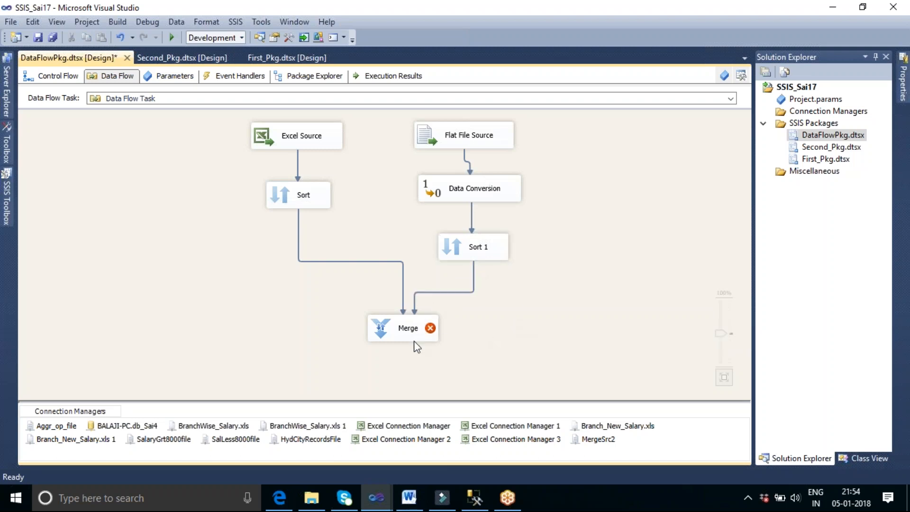
Map Merge Input 2's Conv_Empid to Empid and Conv_Empname to Empname in the Merge transformation.
double_click(403, 333)
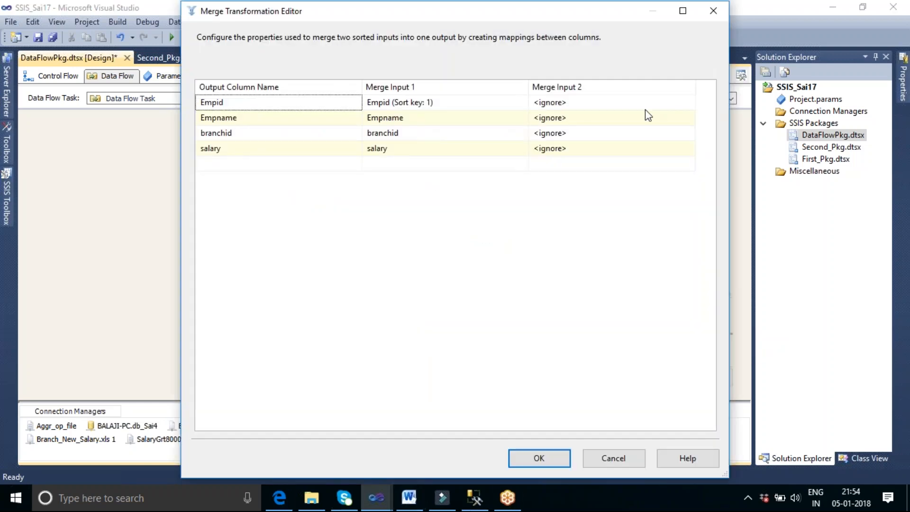
click(645, 104)
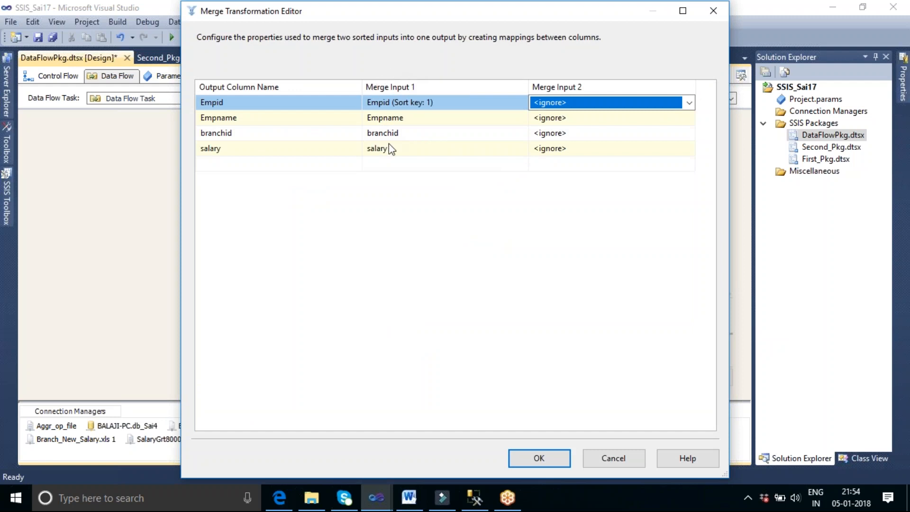
click(689, 102)
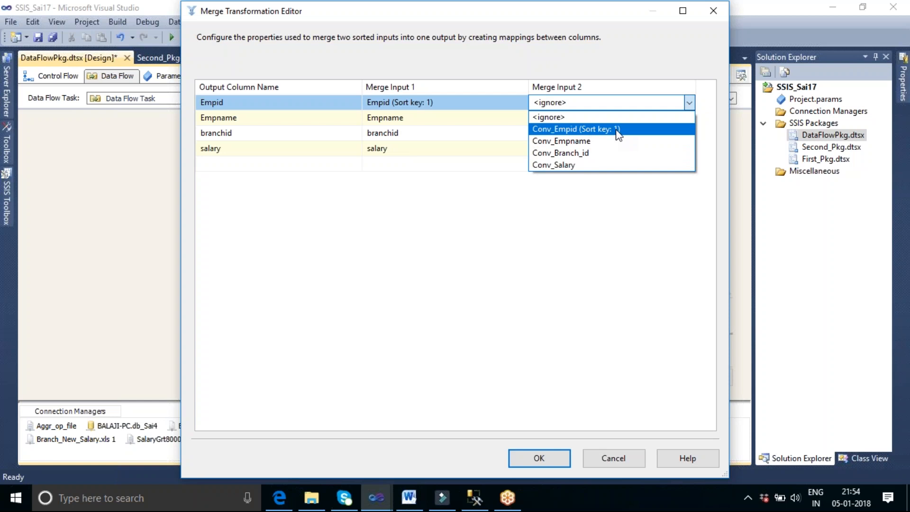
click(566, 131)
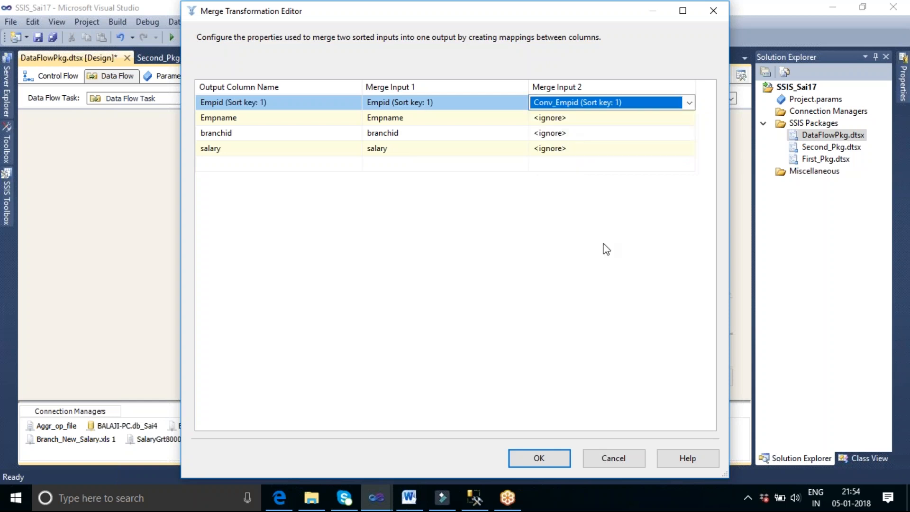
click(673, 118)
click(689, 120)
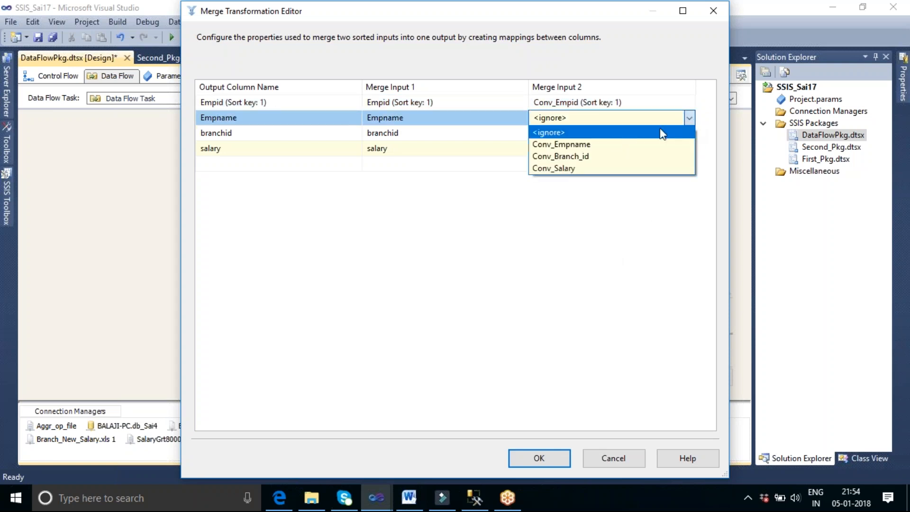
click(595, 144)
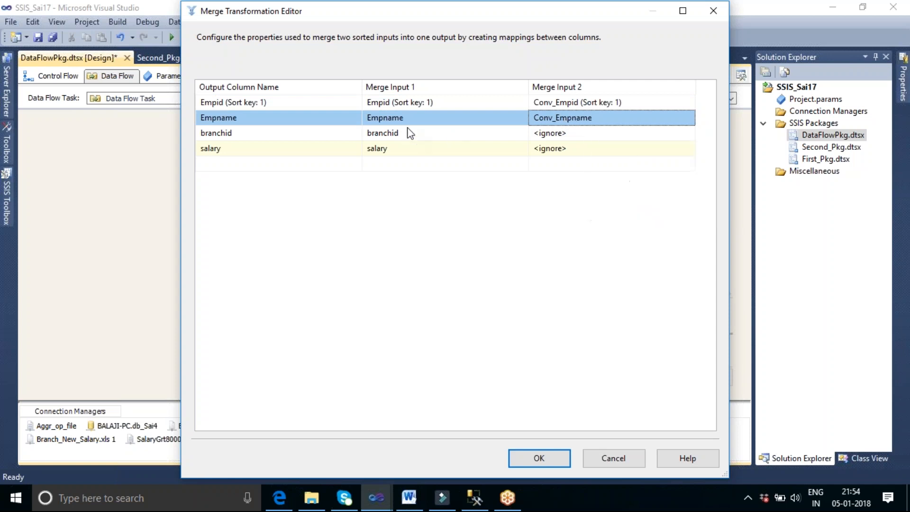
Map Conv_Branch_id to branchid and Conv_Salary to salary for Merge Input 2, and apply the Merge settings.
mouse_move(396, 121)
mouse_move(583, 121)
click(668, 135)
click(688, 133)
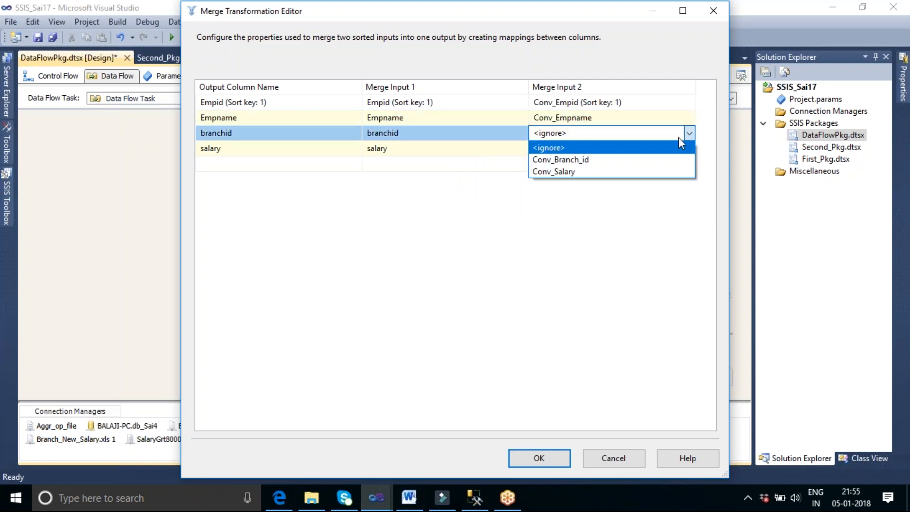
click(559, 160)
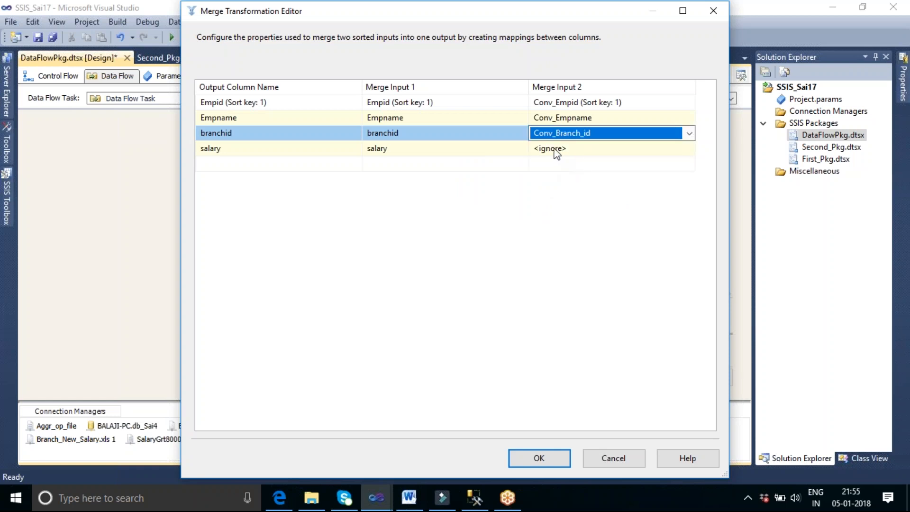
click(568, 148)
click(690, 150)
click(587, 175)
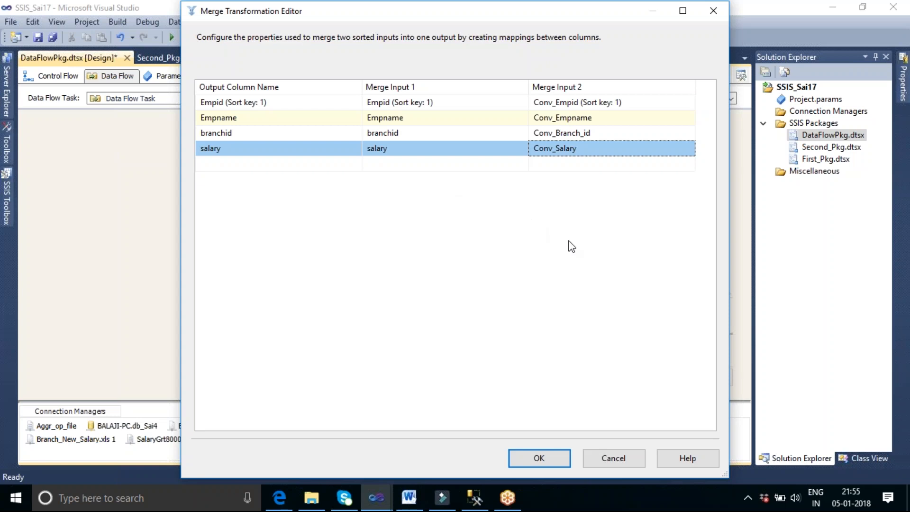
click(557, 456)
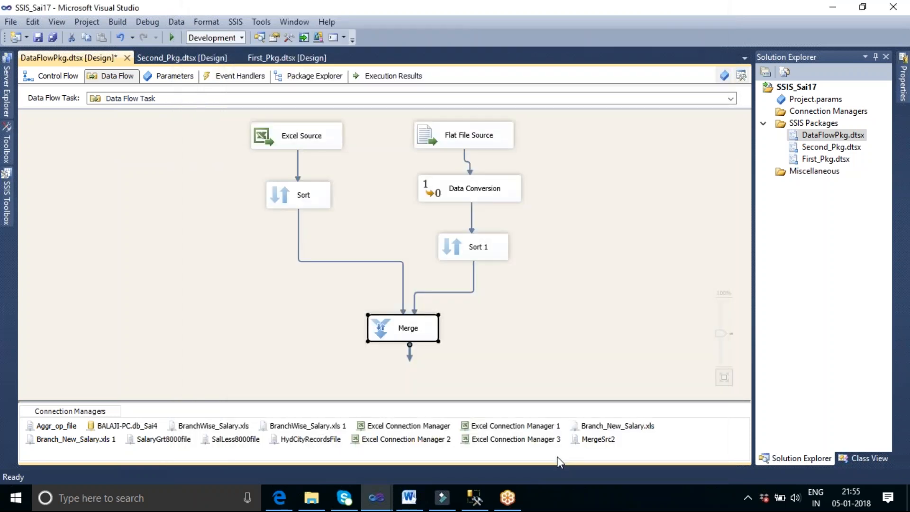
Move Data Conversion, Sort 1 and Merge upward to make the data flow layout more compact.
click(602, 260)
drag(471, 198, 469, 185)
drag(474, 241, 464, 215)
click(416, 329)
drag(417, 330, 409, 277)
click(544, 319)
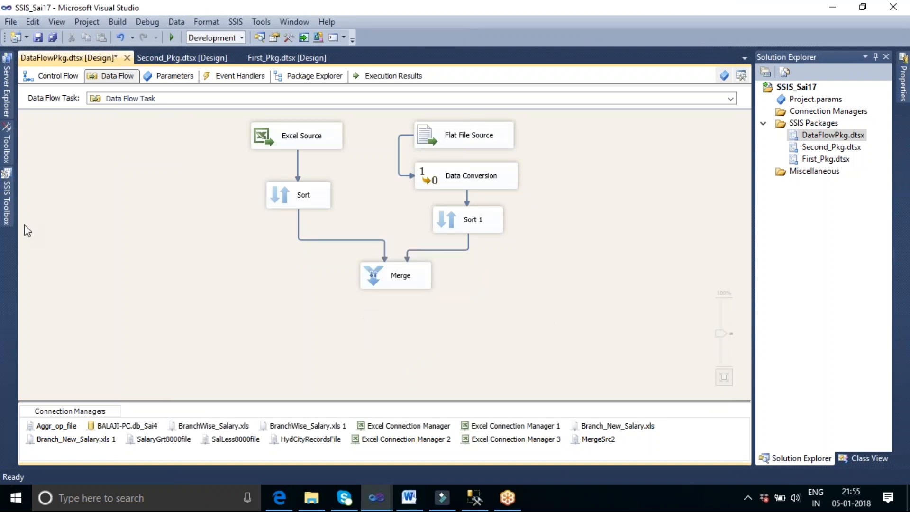
Add an OLE DB Destination below the Merge and connect the Merge output to it.
click(10, 209)
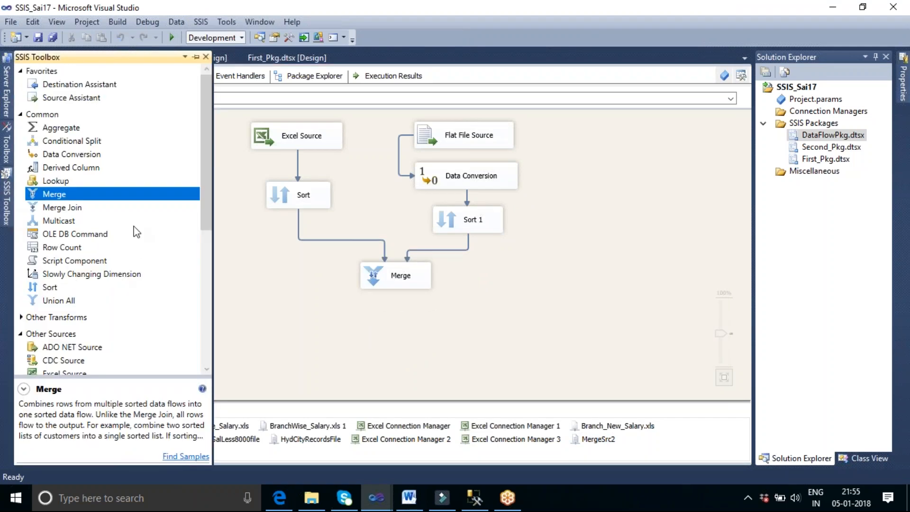
drag(212, 166, 223, 290)
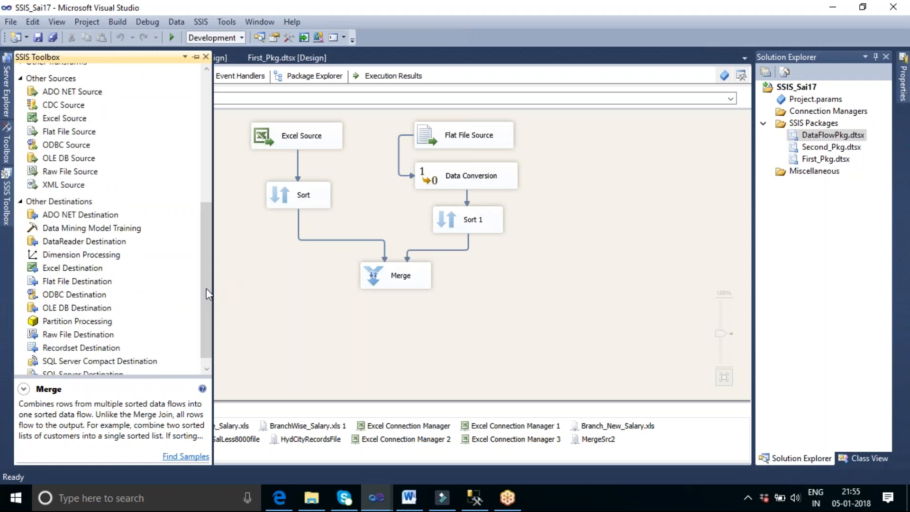
click(78, 309)
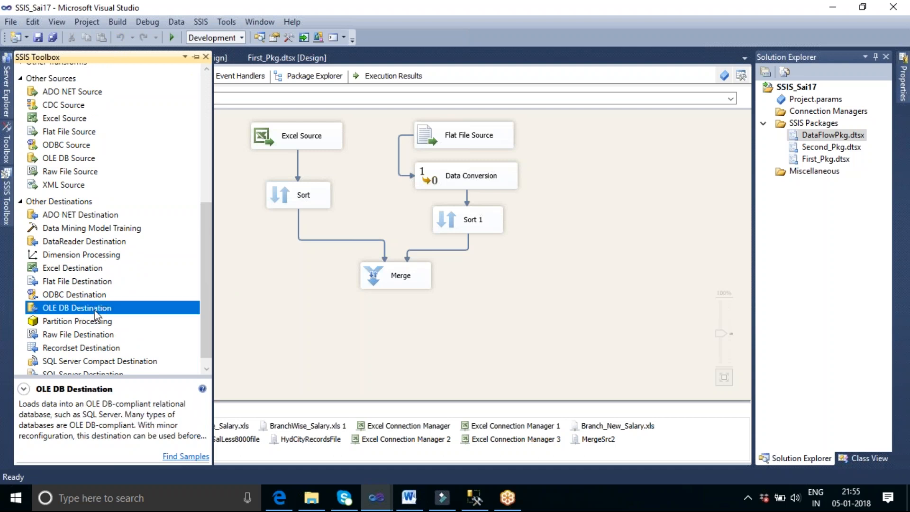
drag(96, 314, 445, 348)
click(400, 285)
click(527, 328)
drag(402, 270, 376, 245)
click(501, 277)
drag(421, 339, 384, 301)
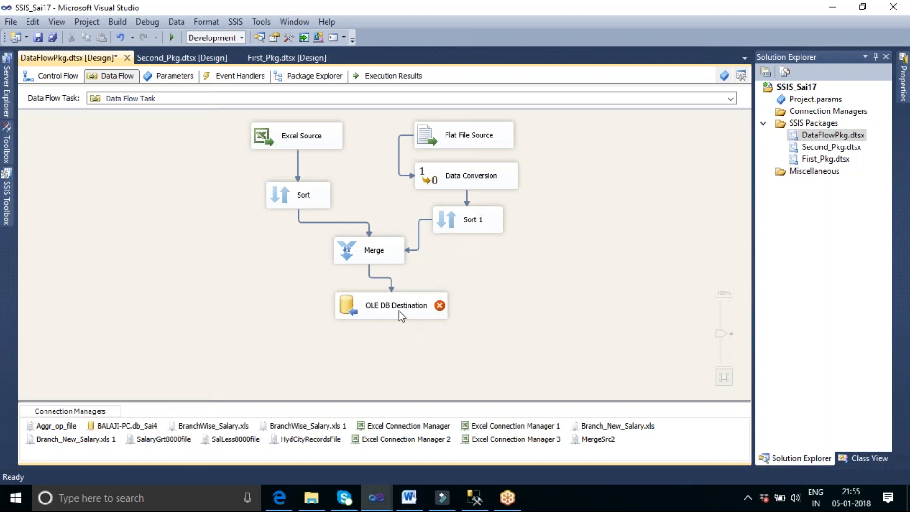
Open the OLE DB Destination's settings and select the db_Sai4 connection manager.
double_click(399, 311)
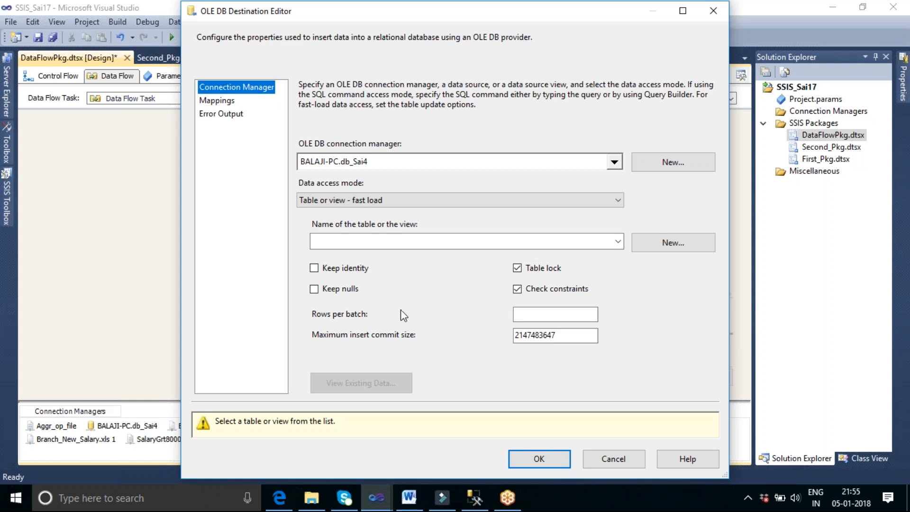
click(615, 166)
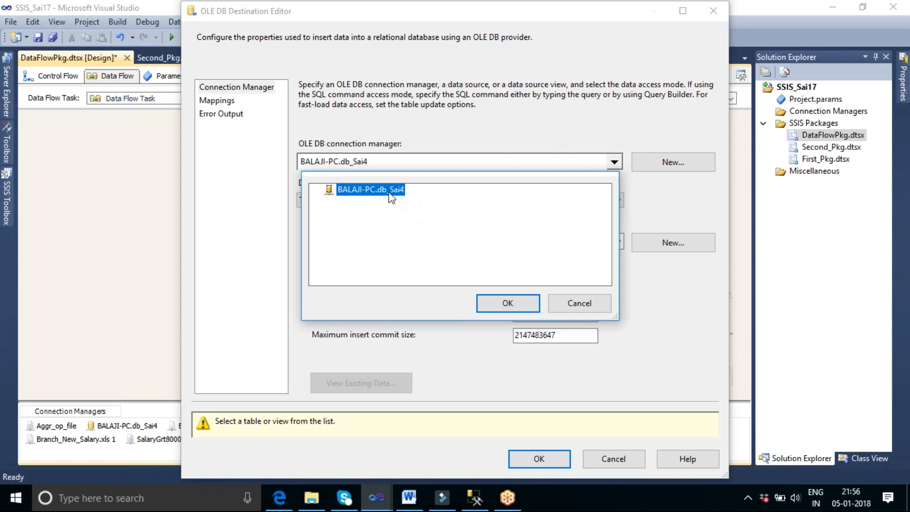
click(506, 303)
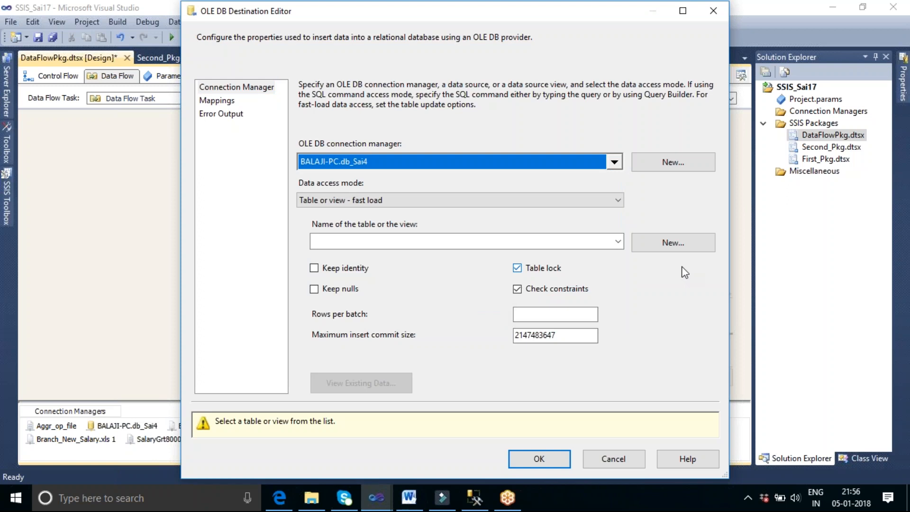
Create a new destination table named tbl_merge_op, map the input columns to its same-named columns and apply the settings.
click(671, 246)
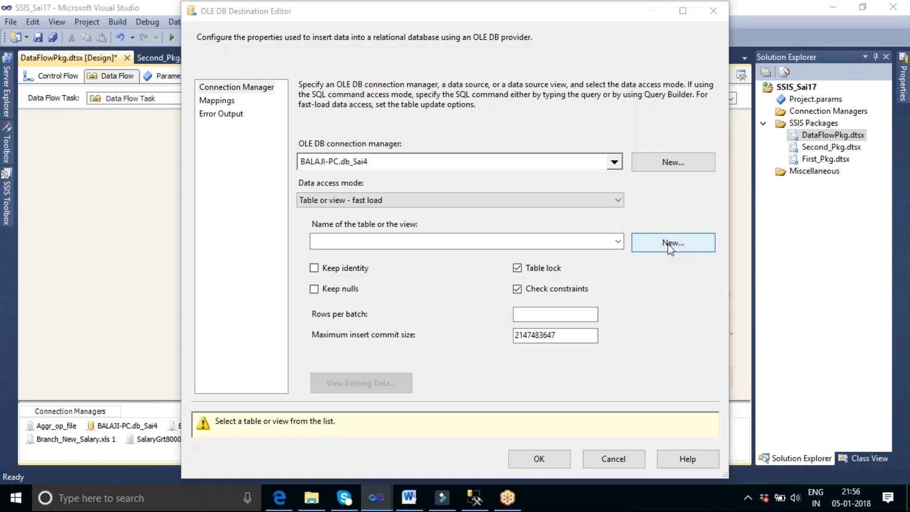
drag(427, 130, 356, 132)
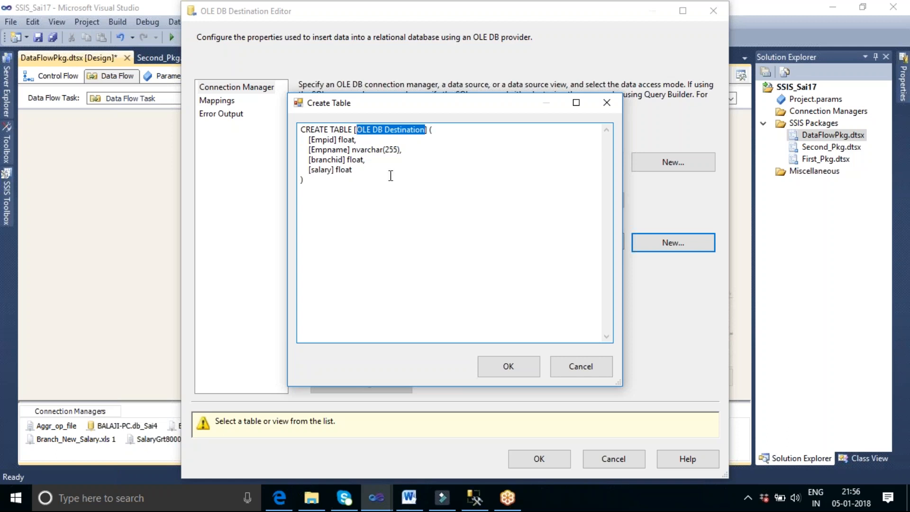
text(tbl)
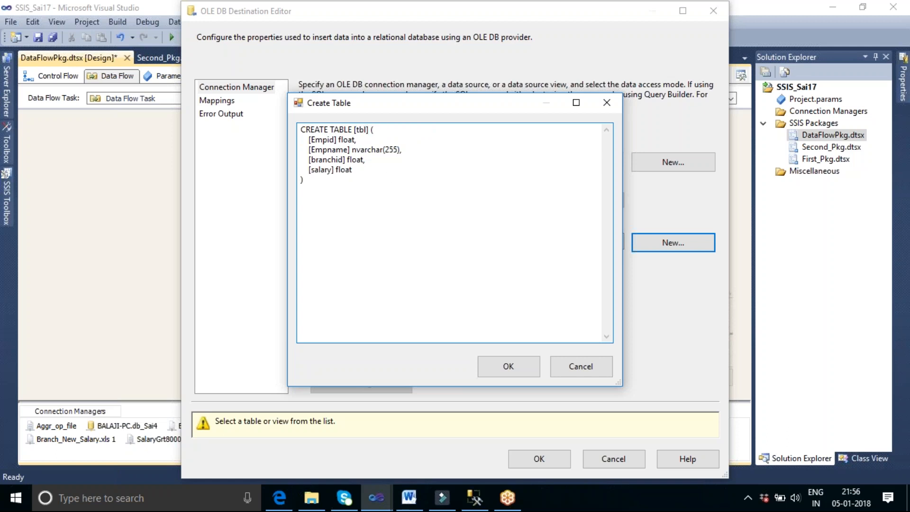
text(_mrge)
click(375, 129)
text(e_op)
click(508, 365)
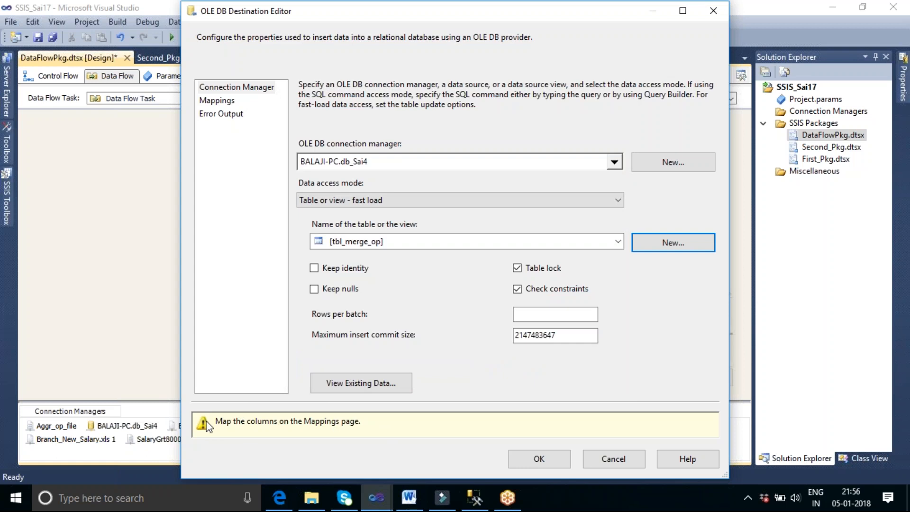
click(230, 101)
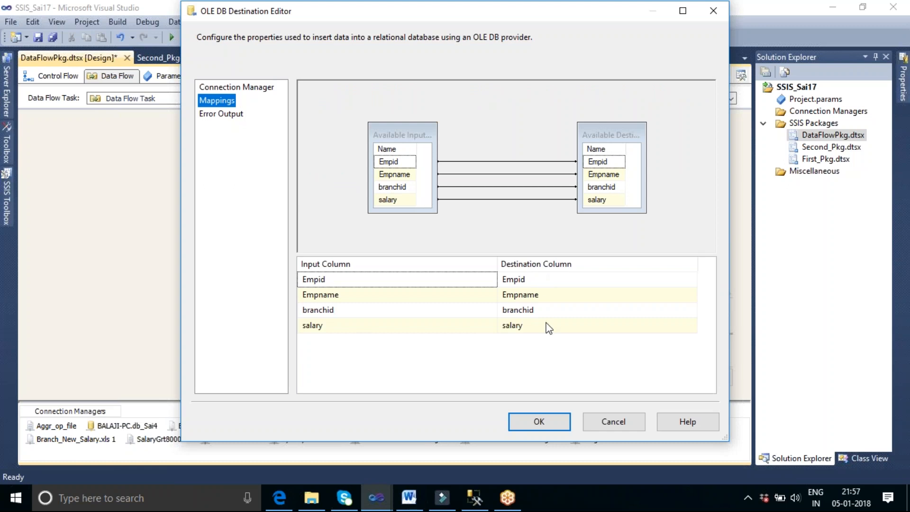
click(539, 424)
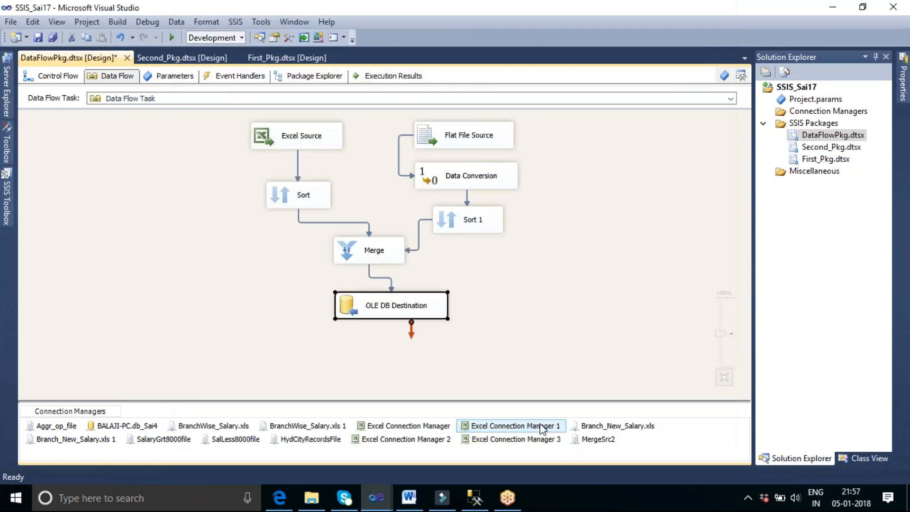
Move the OLE DB Destination slightly lower beneath the Merge.
click(478, 309)
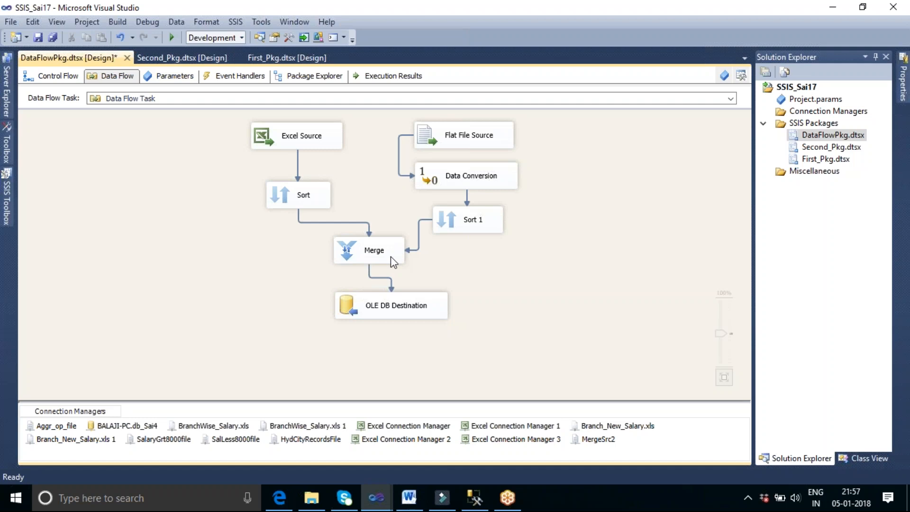
click(387, 303)
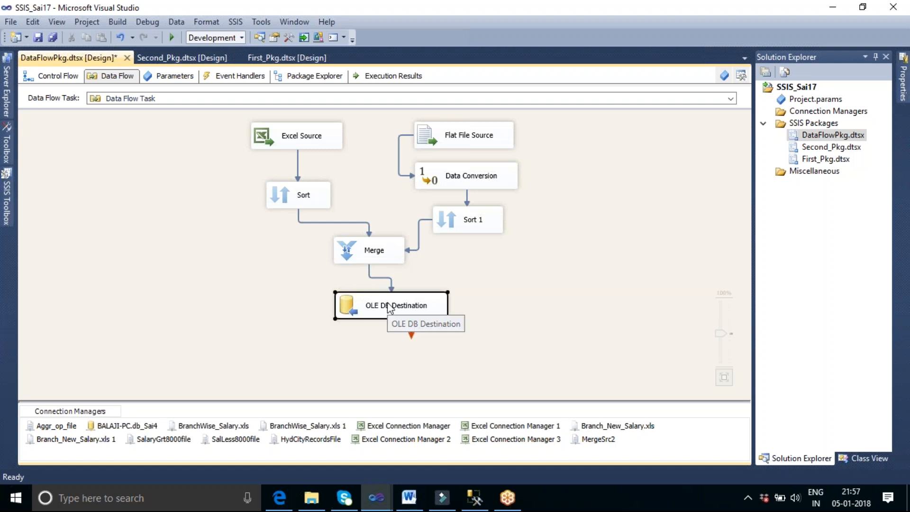
drag(389, 305, 377, 317)
click(482, 341)
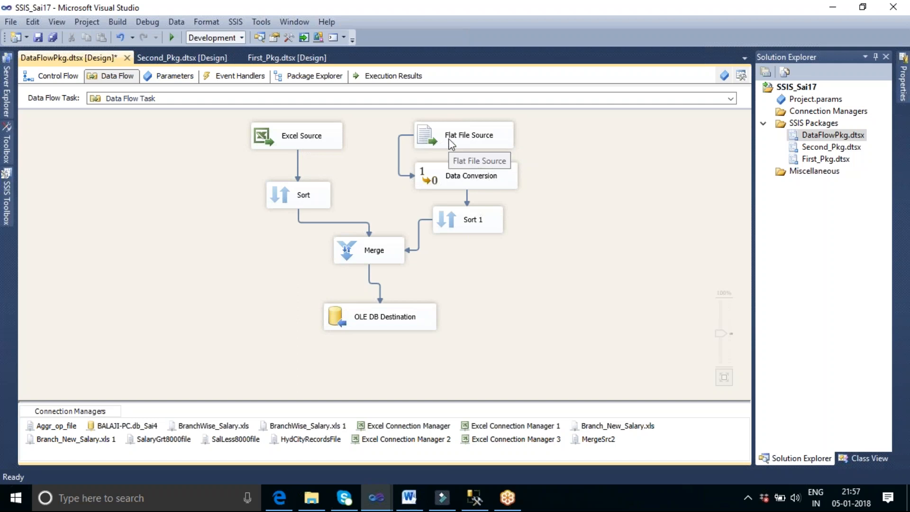
Execute the Data Flow Task in debug mode.
right_click(561, 162)
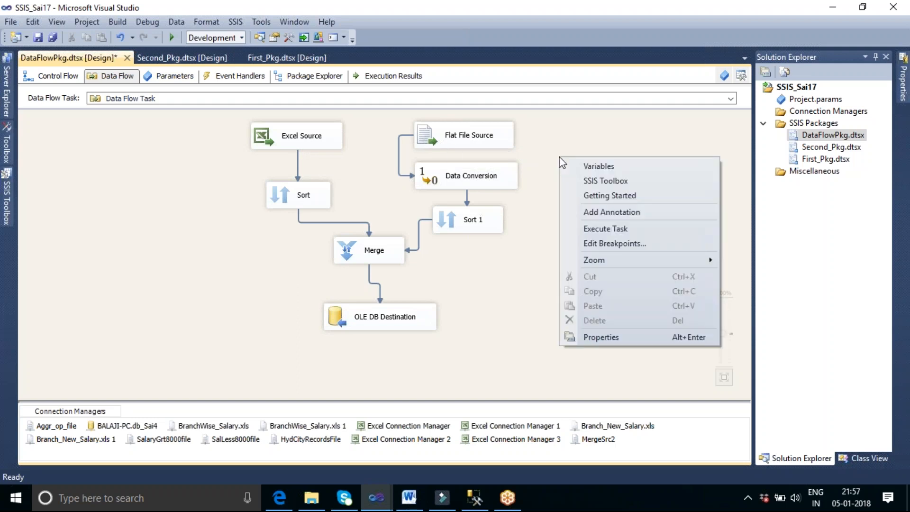
click(603, 229)
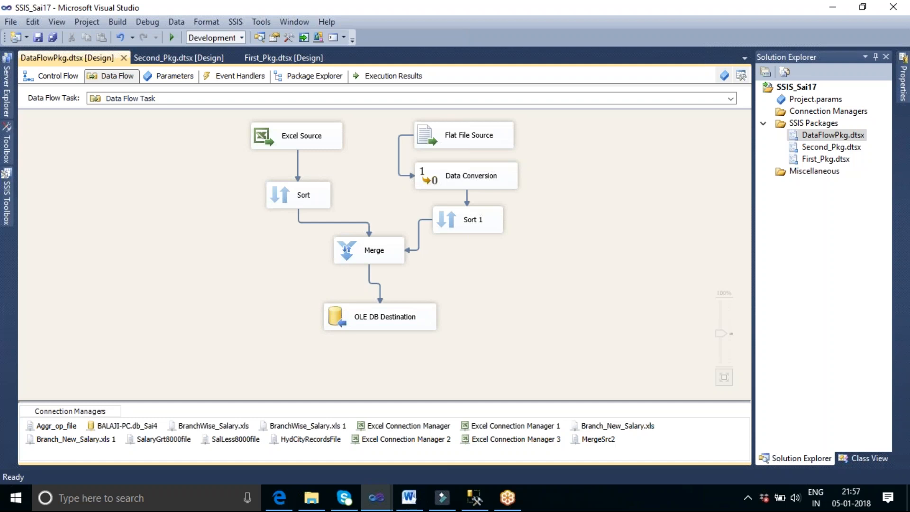
key(F5)
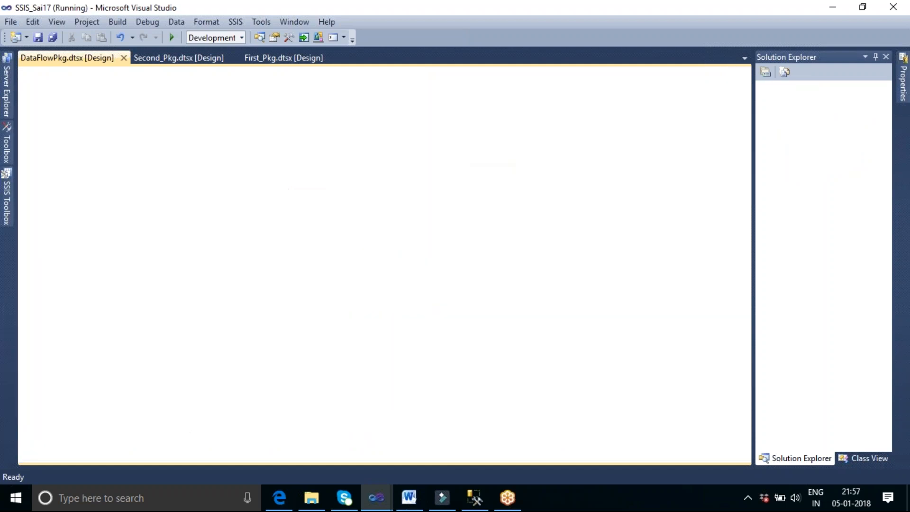
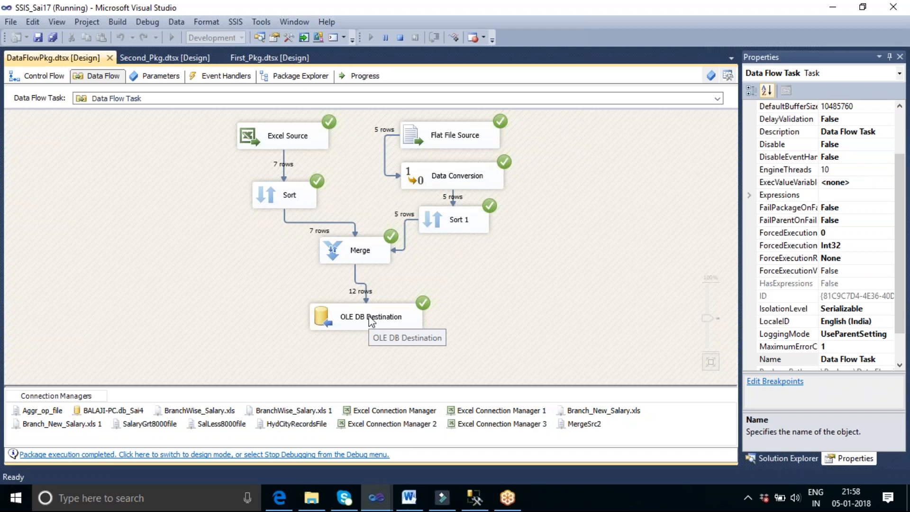
Switch to SQL Server Management Studio, connect the query file to the server and show the Object Explorer.
click(484, 501)
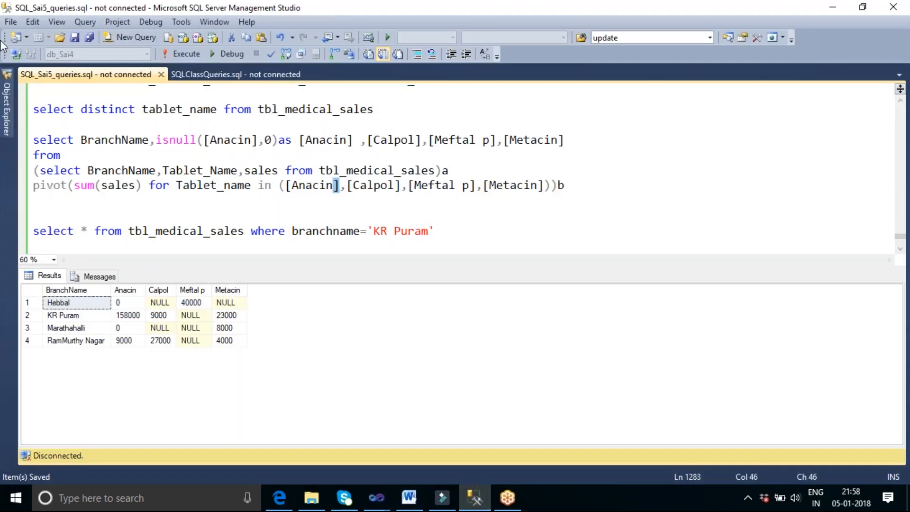
click(15, 54)
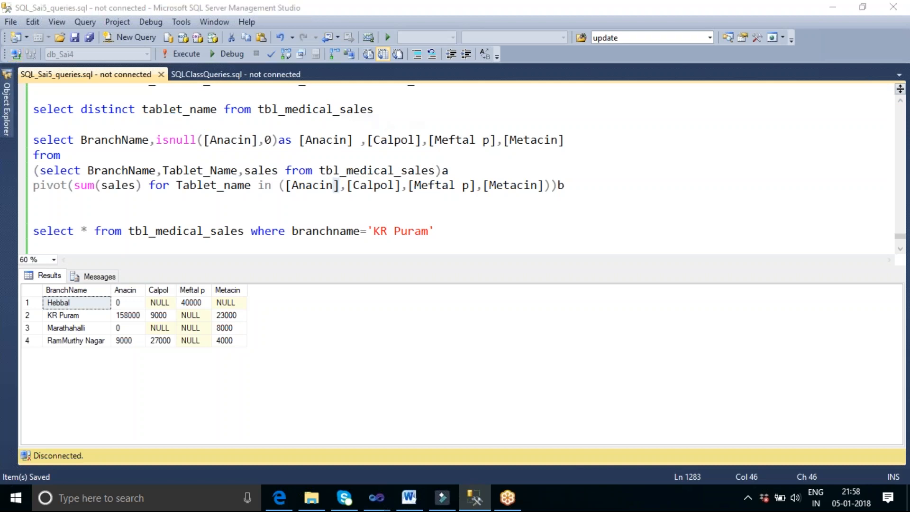
click(395, 274)
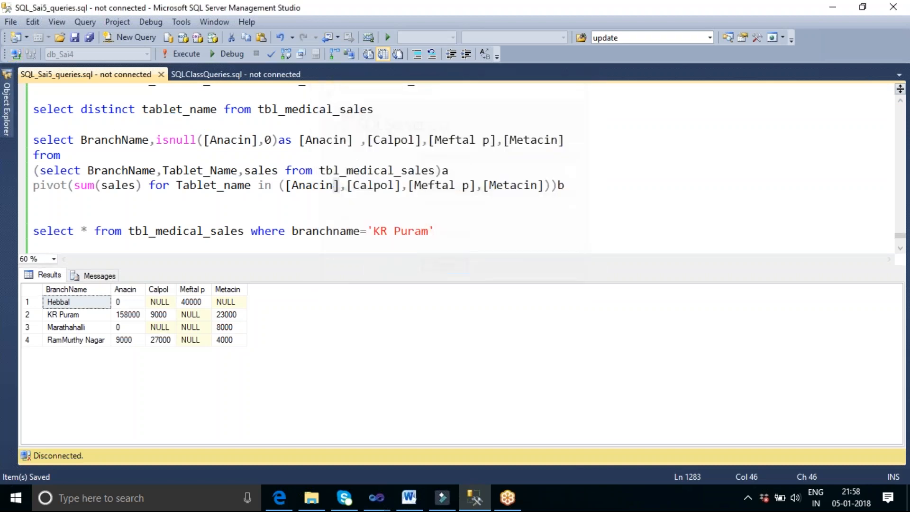
click(5, 109)
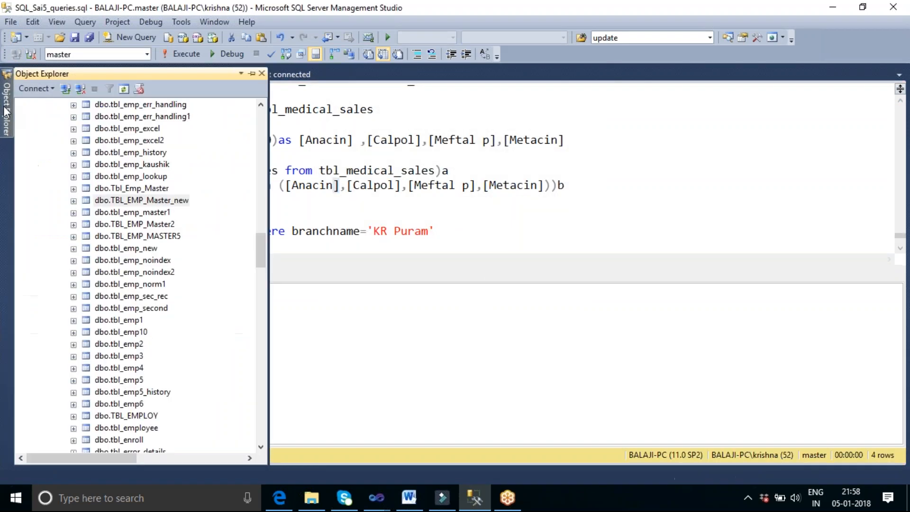
Collapse the db_krishna database in the Object Explorer and open a new query against the db_Sai4 database.
click(261, 135)
click(262, 135)
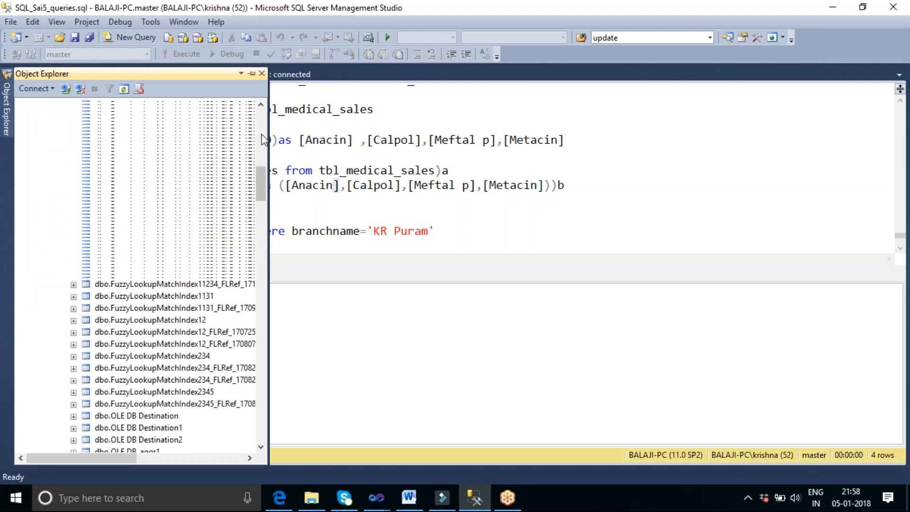
click(261, 124)
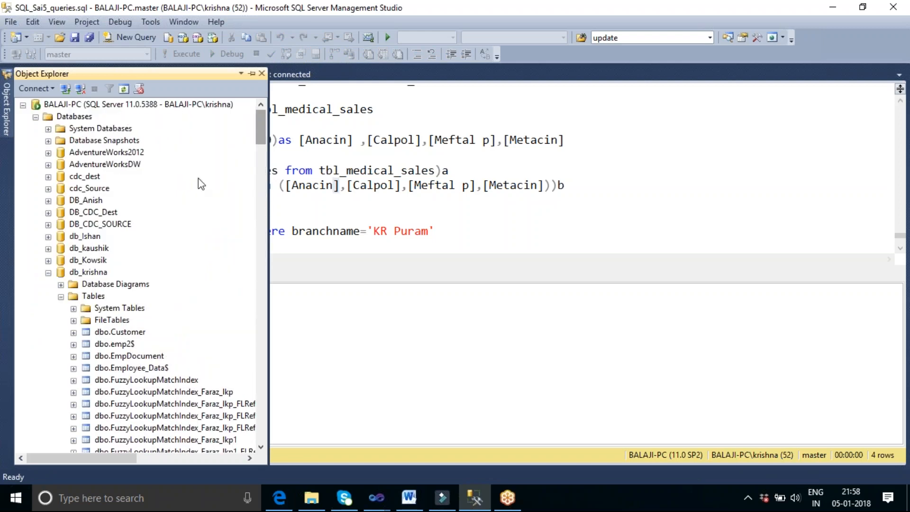
click(48, 272)
scroll(140, 398, down, 1)
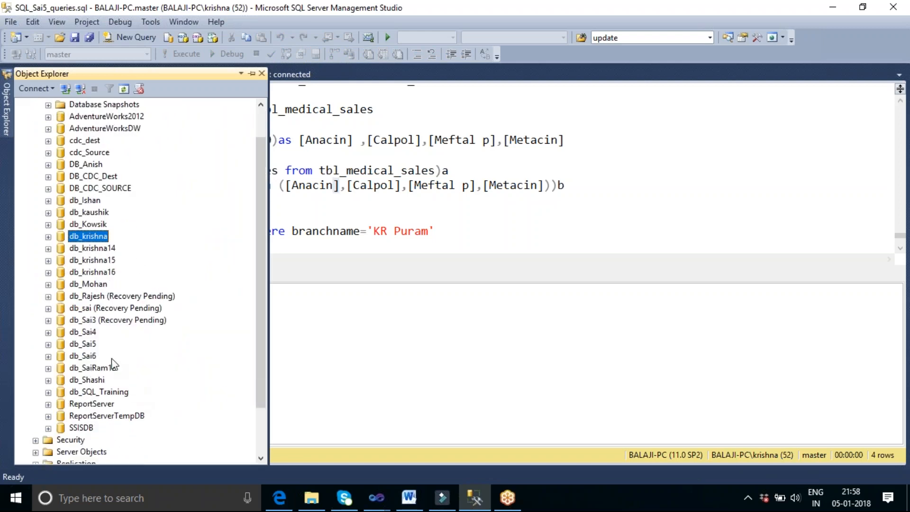
click(90, 336)
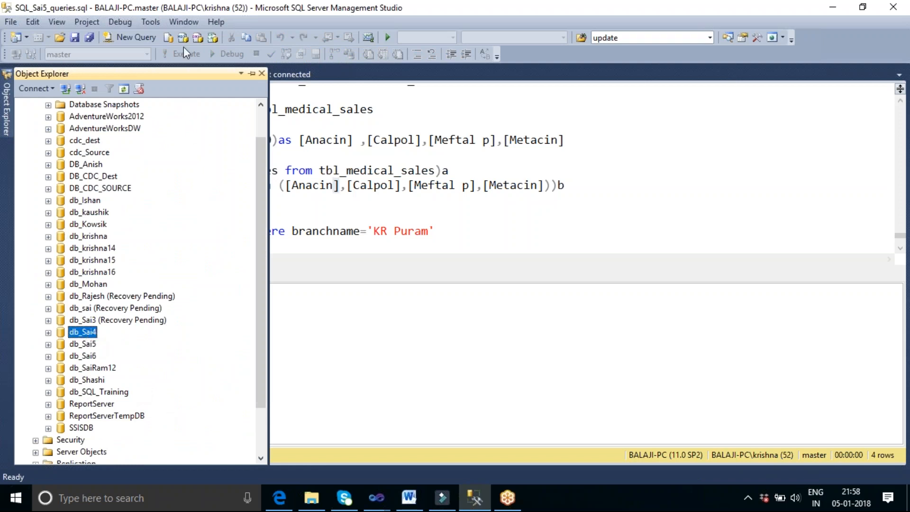
click(146, 39)
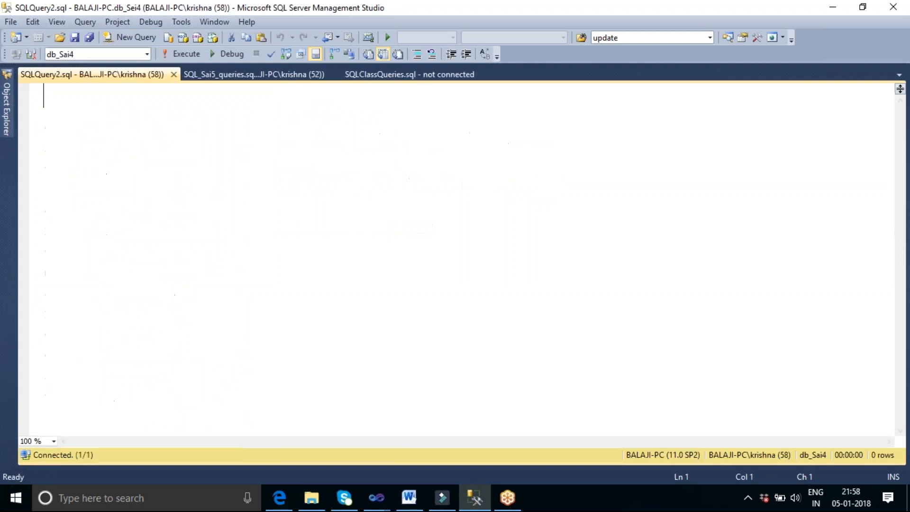
Write the query "select * from tbl_merge_op" and execute it.
text(select * fr)
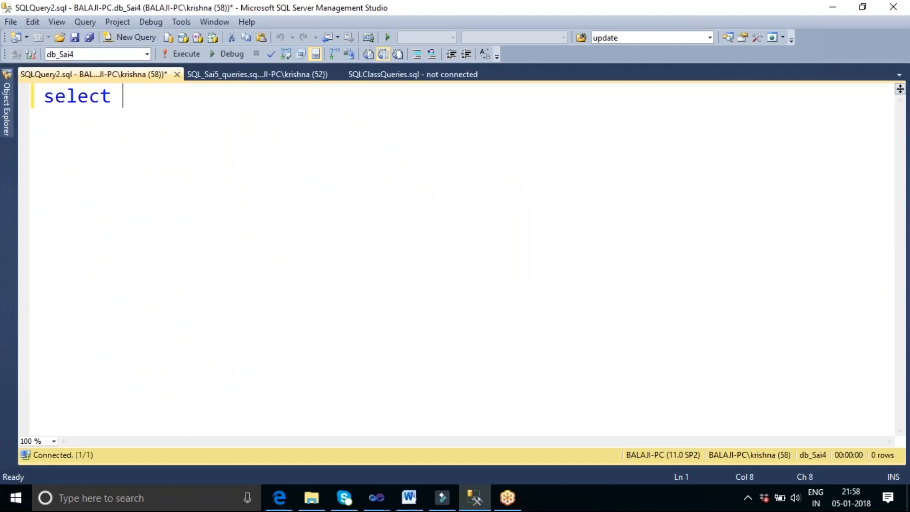
text(p,)
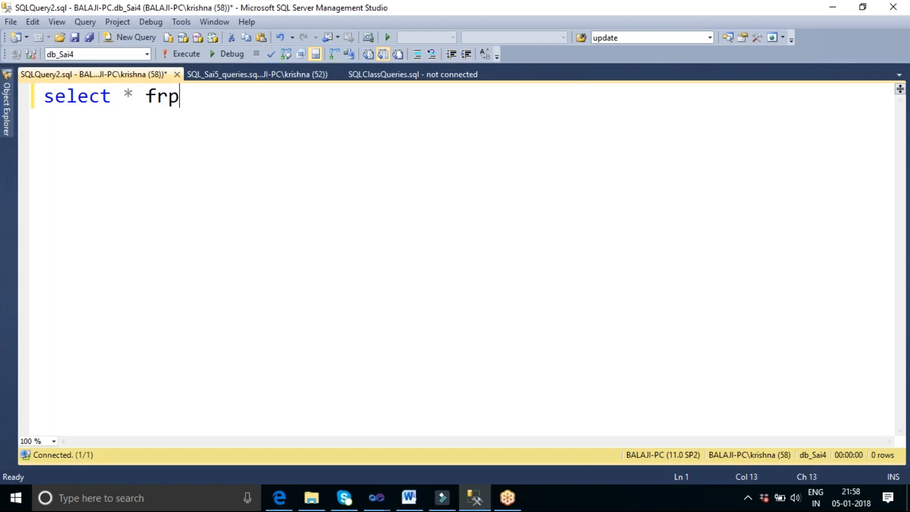
key(BackSpace)
key(BackSpace)
text(om tbl_m)
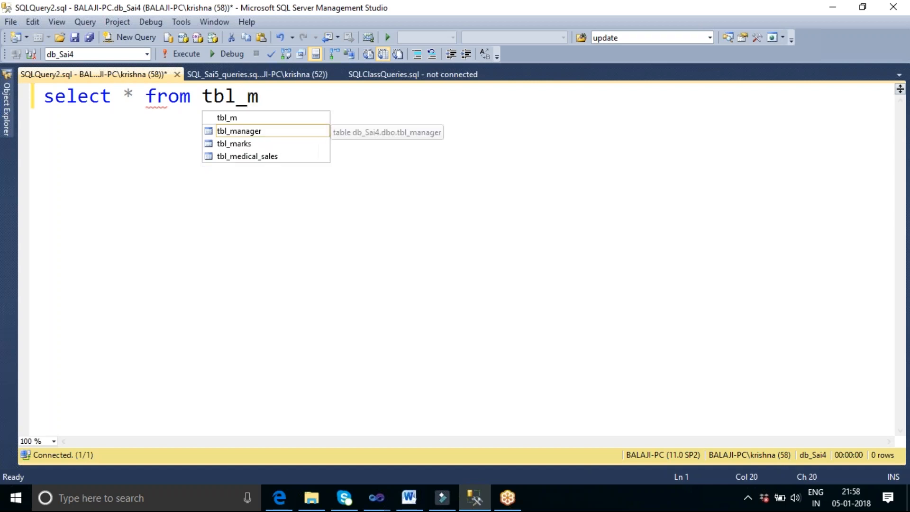
text(erge)
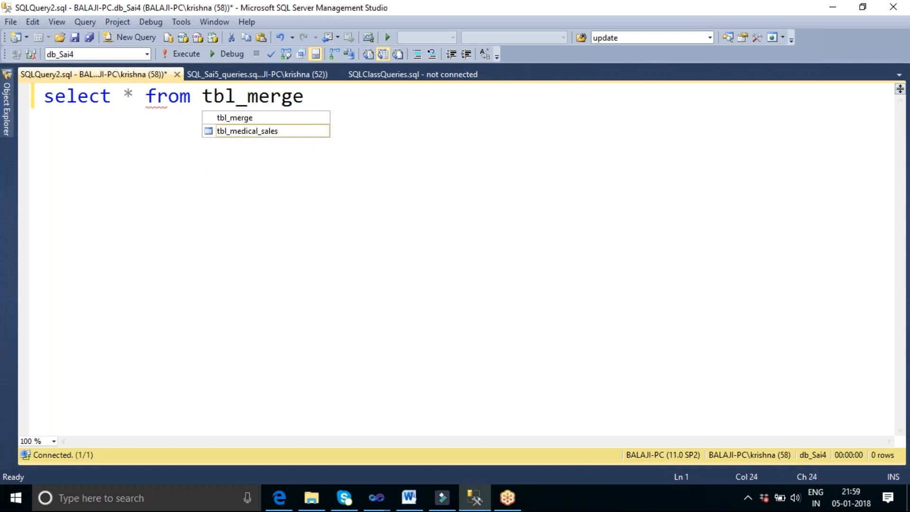
text(_op)
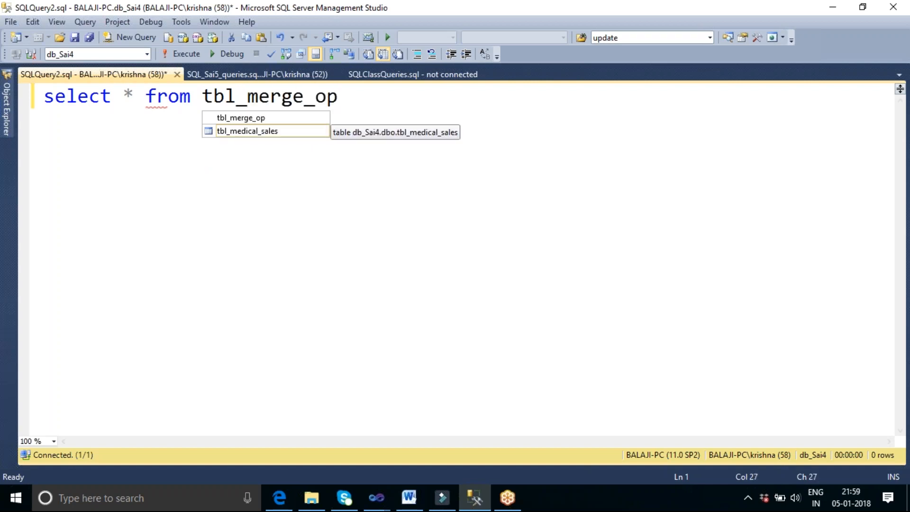
key(F5)
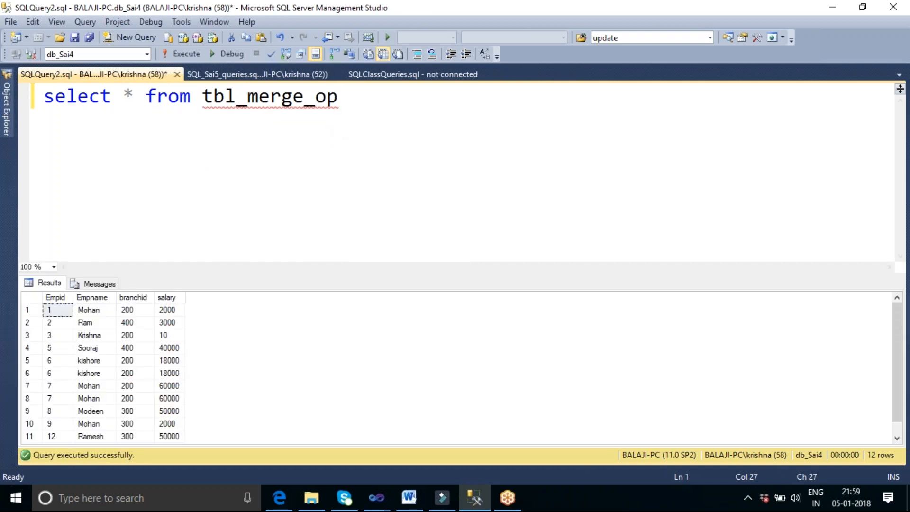
Enlarge the results pane and examine the merged rows, comparing the repeated records with Empid 6 and 7.
click(278, 281)
drag(278, 272, 281, 232)
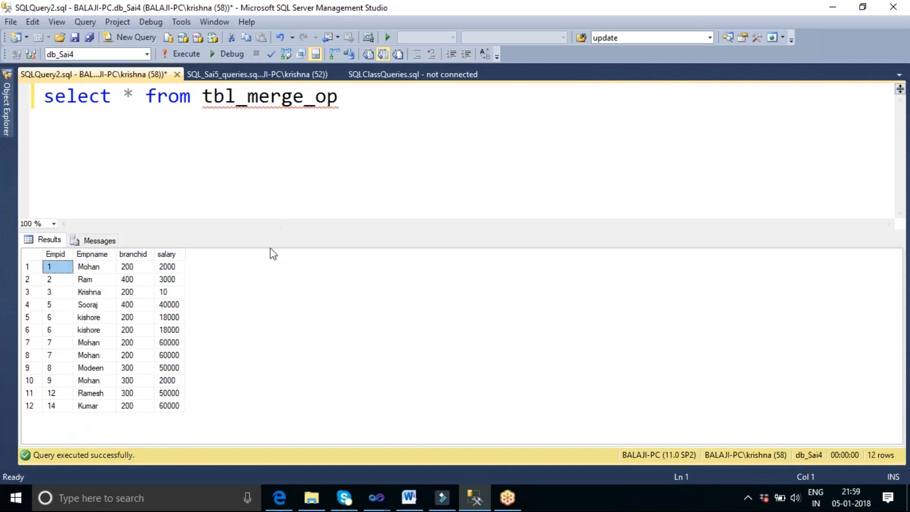
click(98, 241)
click(43, 242)
click(56, 343)
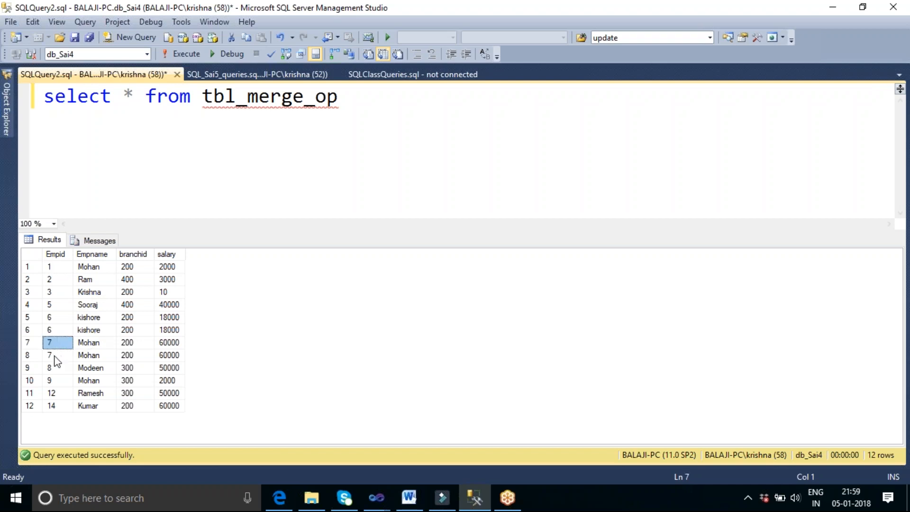
click(27, 342)
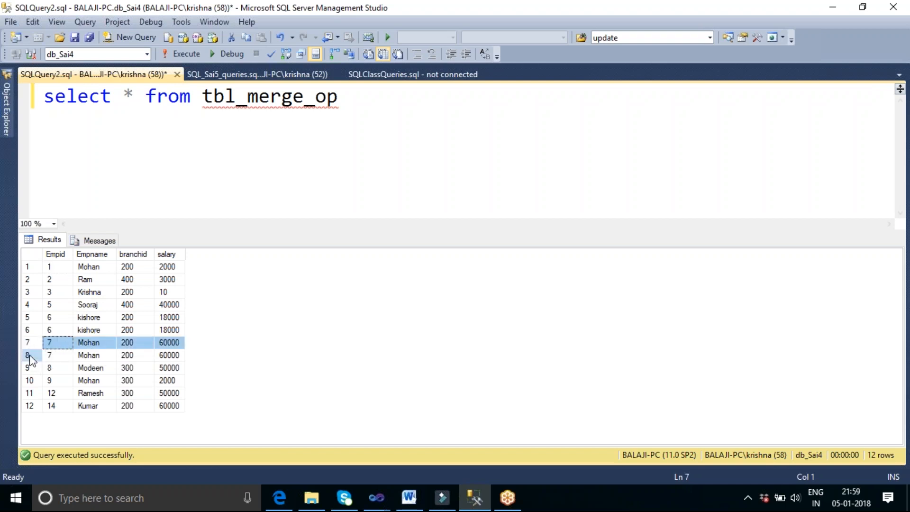
click(28, 319)
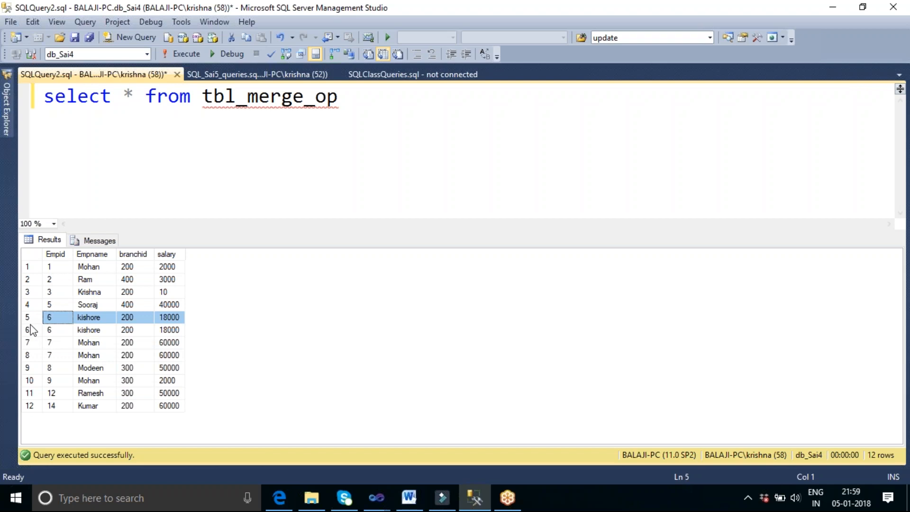
click(28, 331)
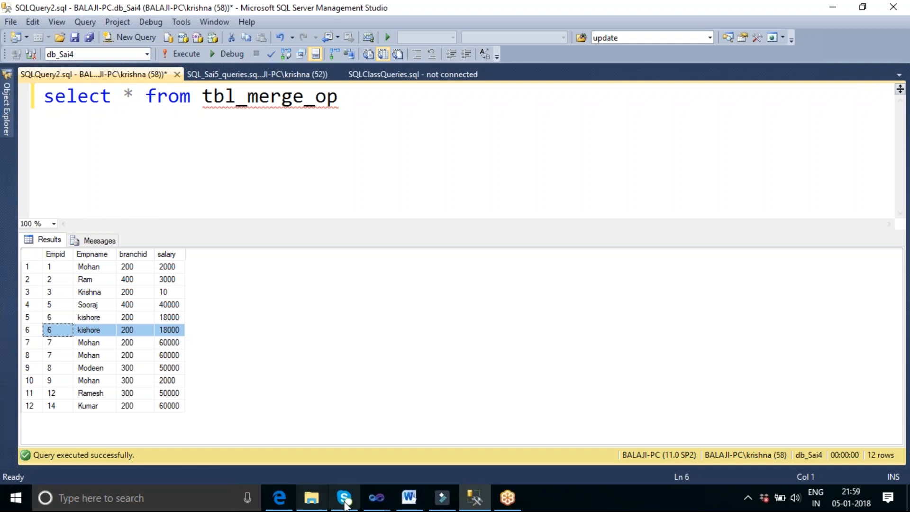
Switch to the running SSIS_Sai17 project in Visual Studio and stop debugging.
click(375, 504)
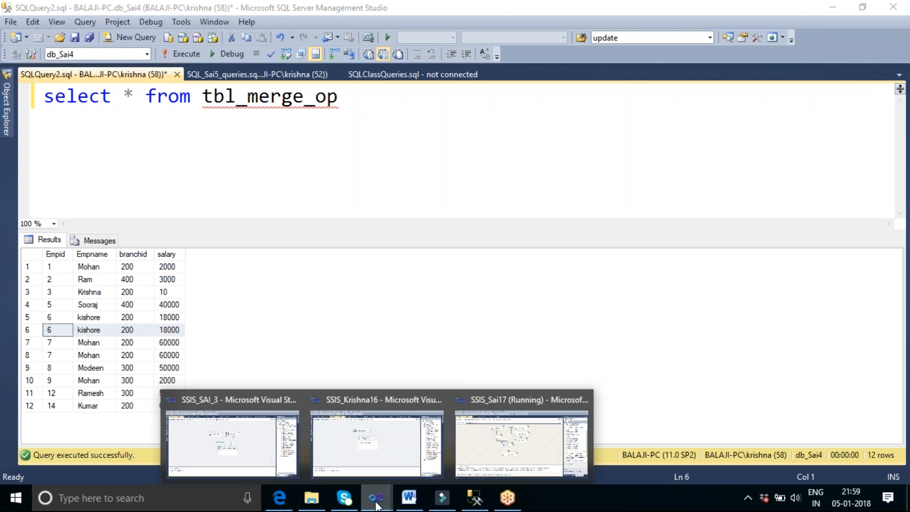
click(487, 448)
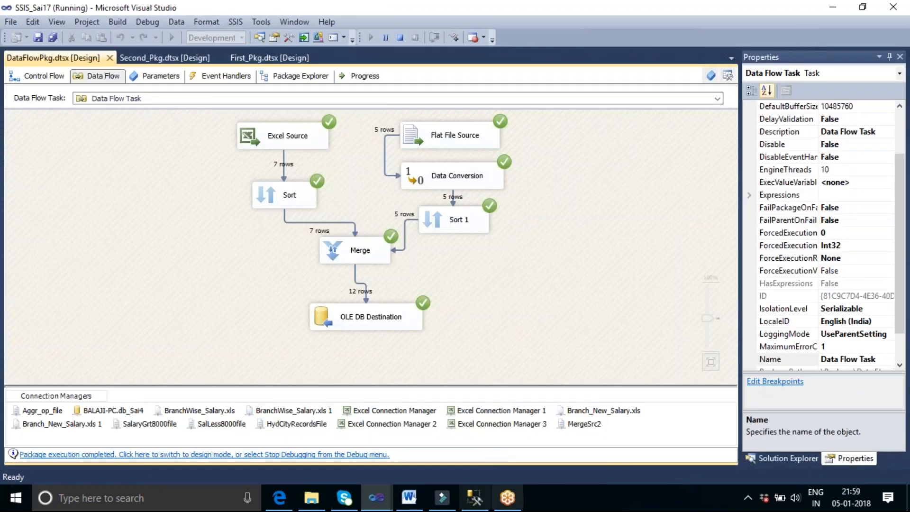
click(401, 38)
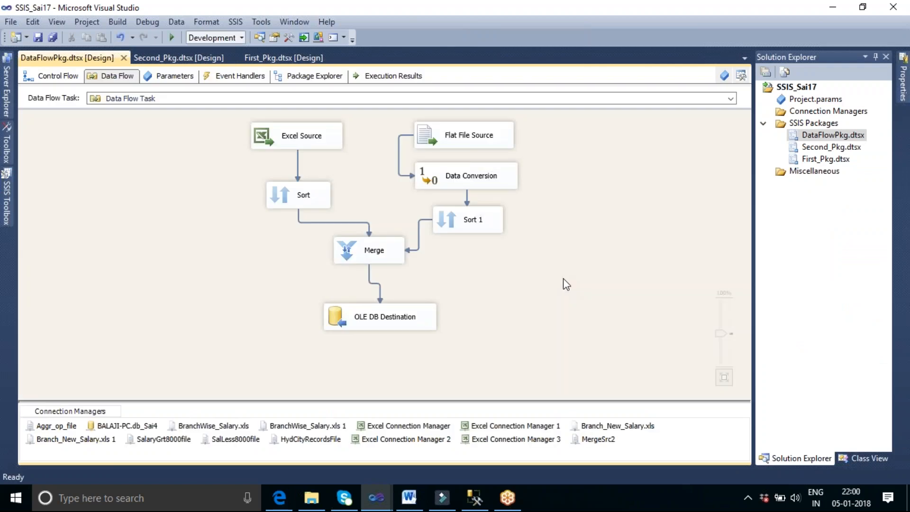
Move the OLE DB Destination lower so it sits directly beneath the Merge with a straight connecting path.
drag(412, 319, 380, 341)
click(471, 338)
click(475, 351)
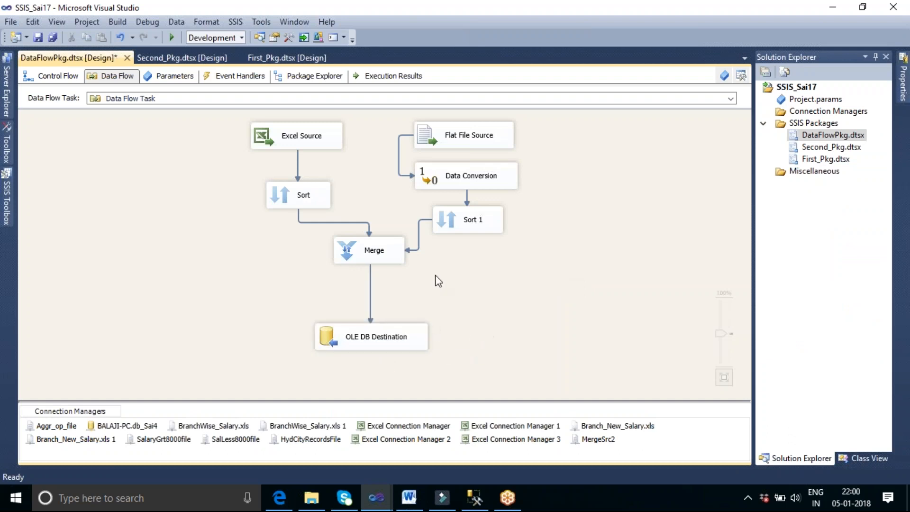
Enable a data viewer on the path between the Merge and the OLE DB Destination, displaying all columns.
double_click(371, 292)
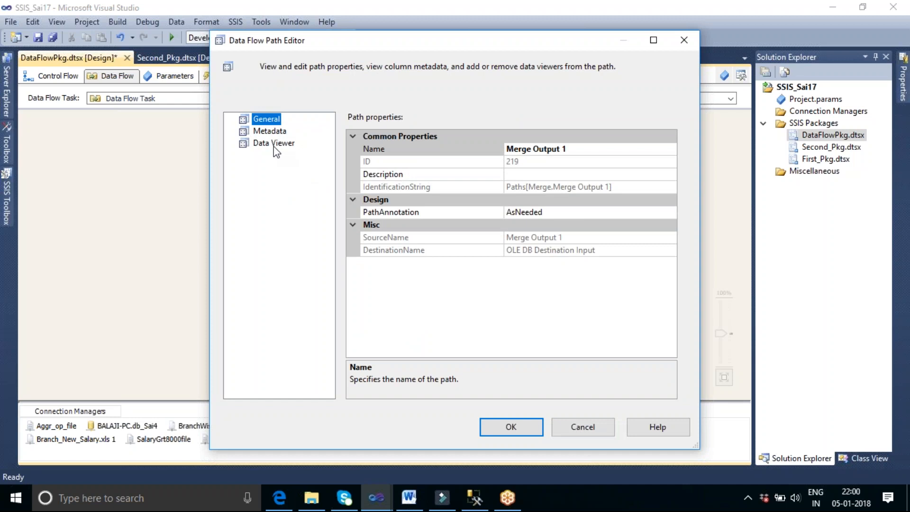
click(273, 148)
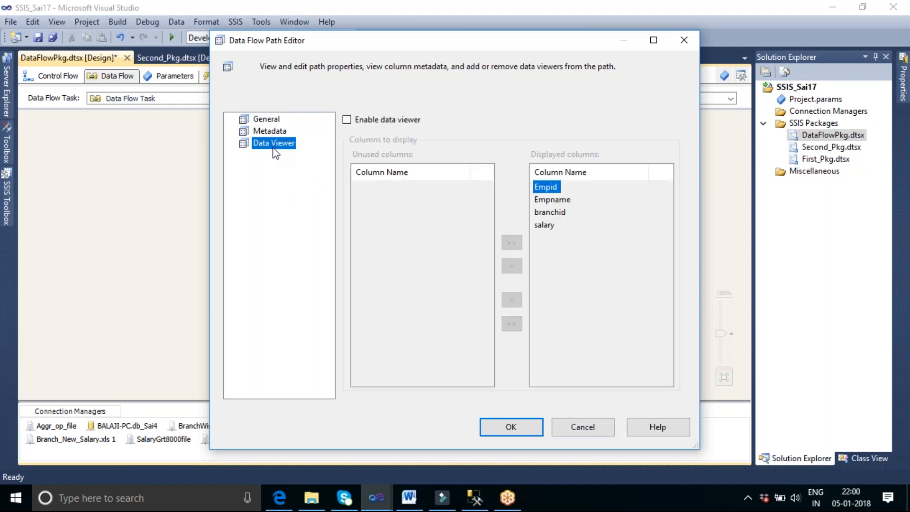
click(347, 120)
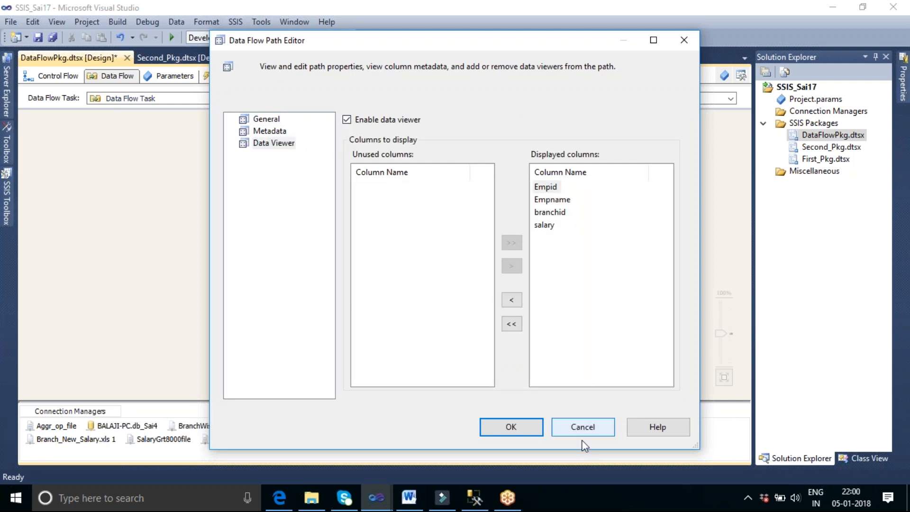
click(523, 428)
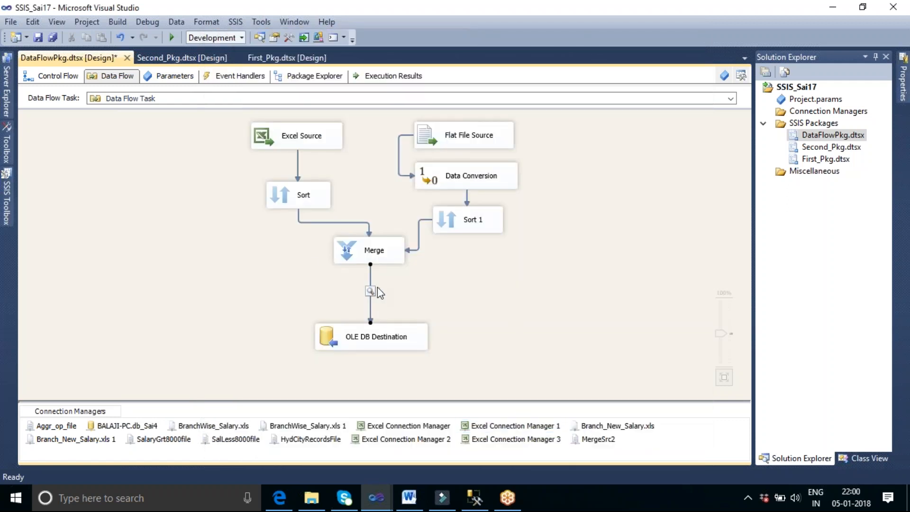
Execute the Data Flow Task and widen the salary column in the Merge Output 1 data viewer.
right_click(548, 183)
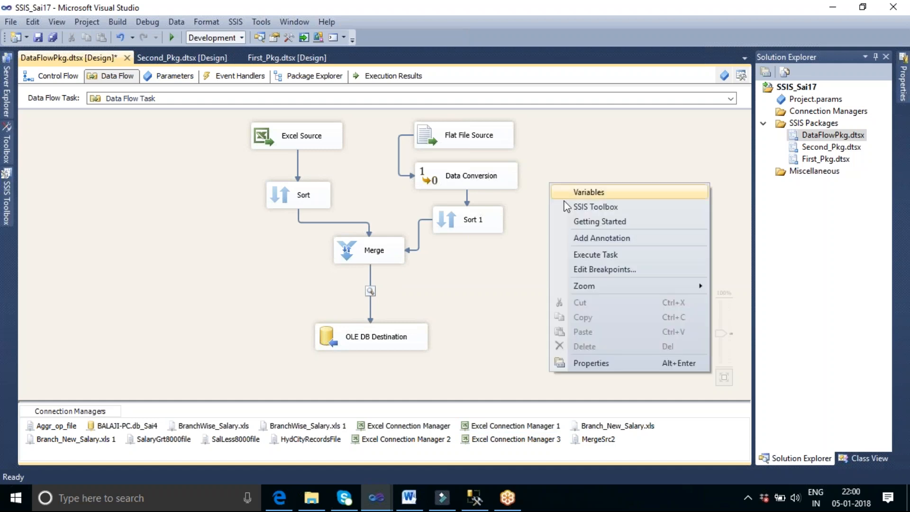
click(592, 255)
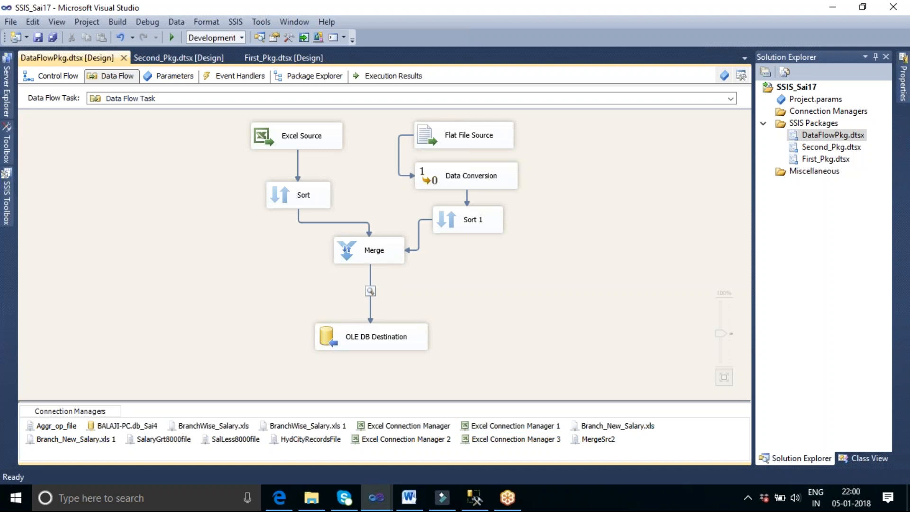
key(F5)
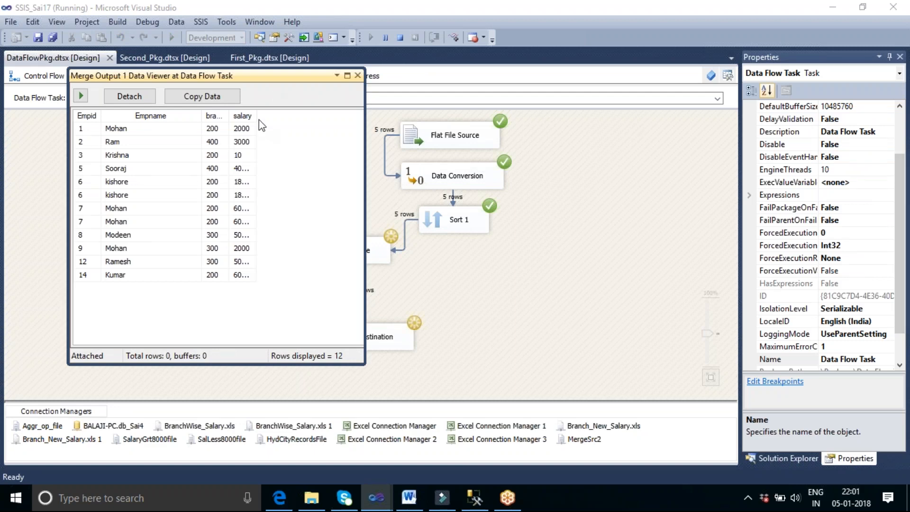
drag(256, 120, 280, 120)
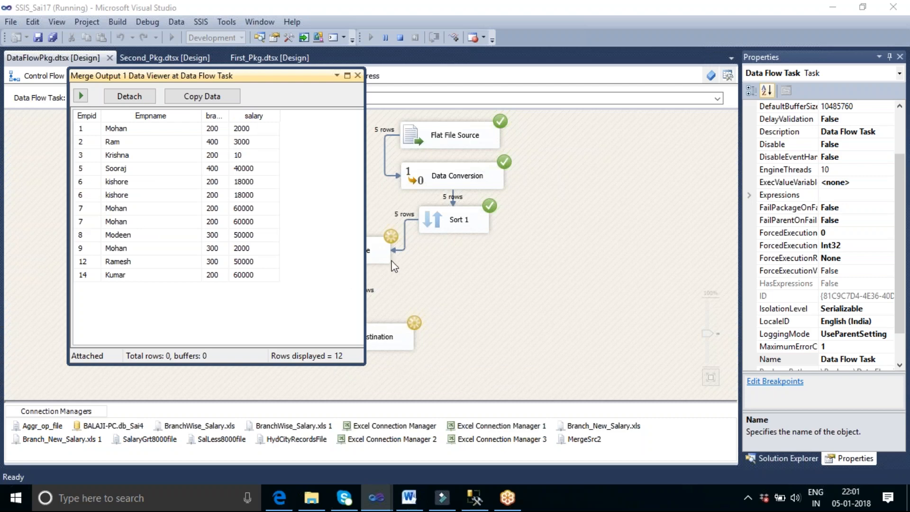
Close the data viewer and stop debugging the package.
click(358, 76)
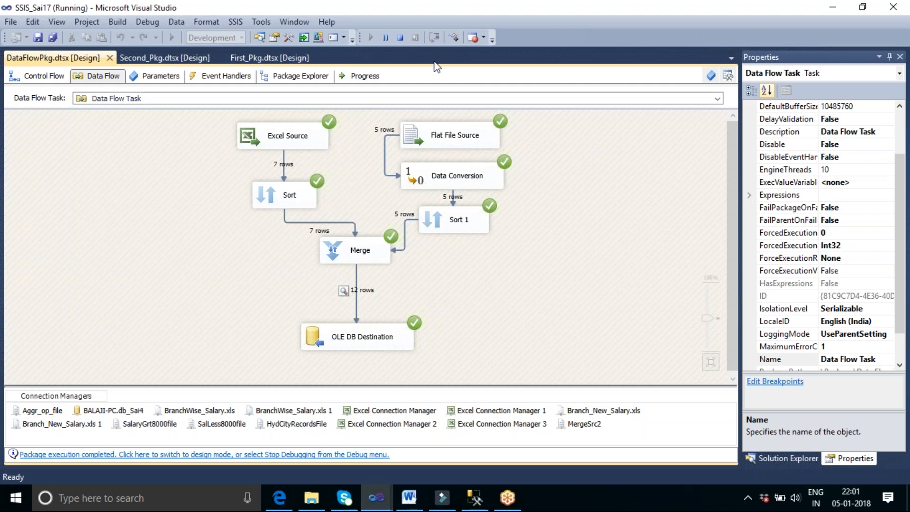
click(399, 38)
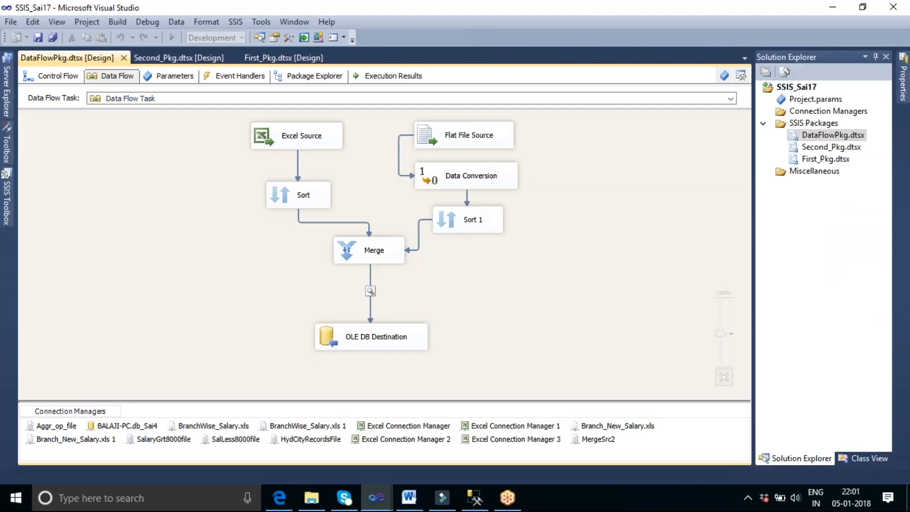
Delete the path between Merge and OLE DB Destination, and add a Sort transformation between them, shifting the destination down.
click(377, 311)
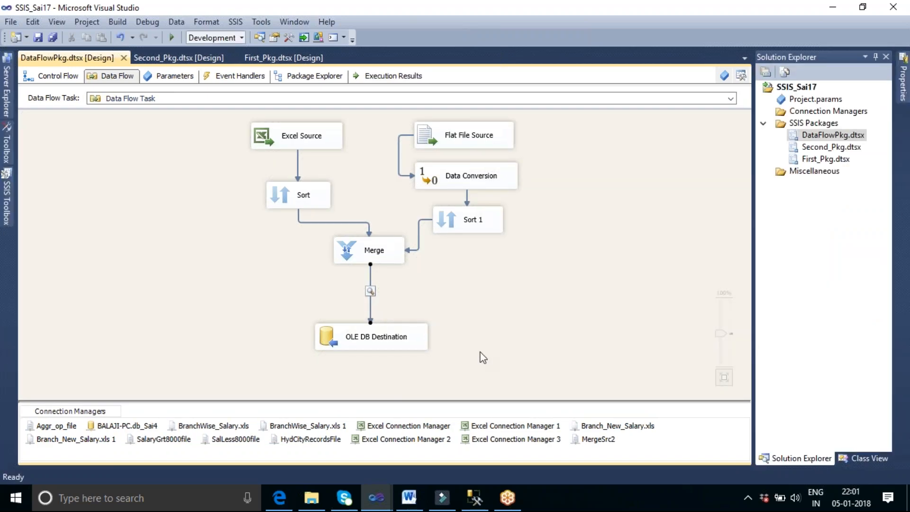
key(Delete)
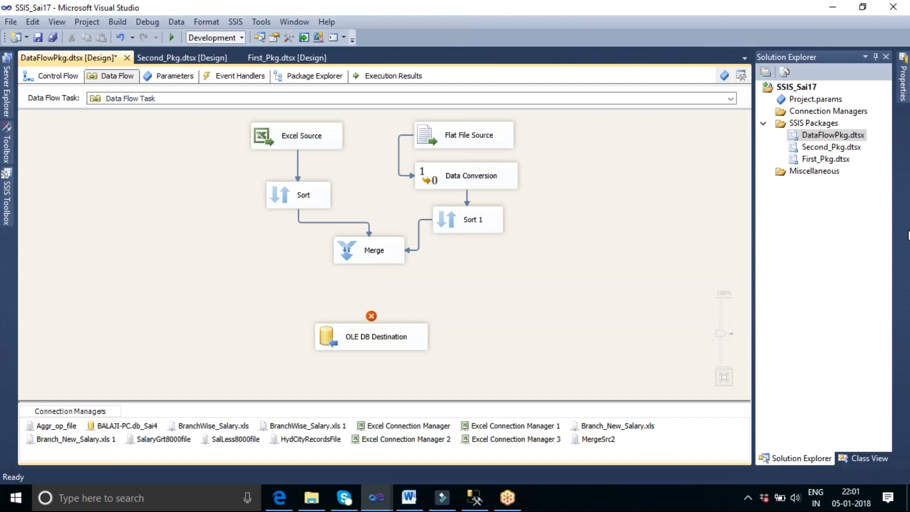
click(10, 192)
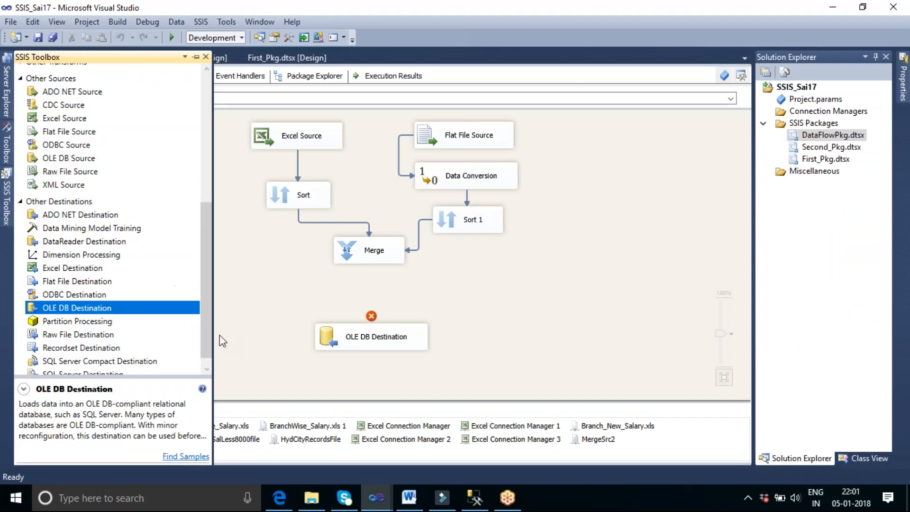
click(209, 125)
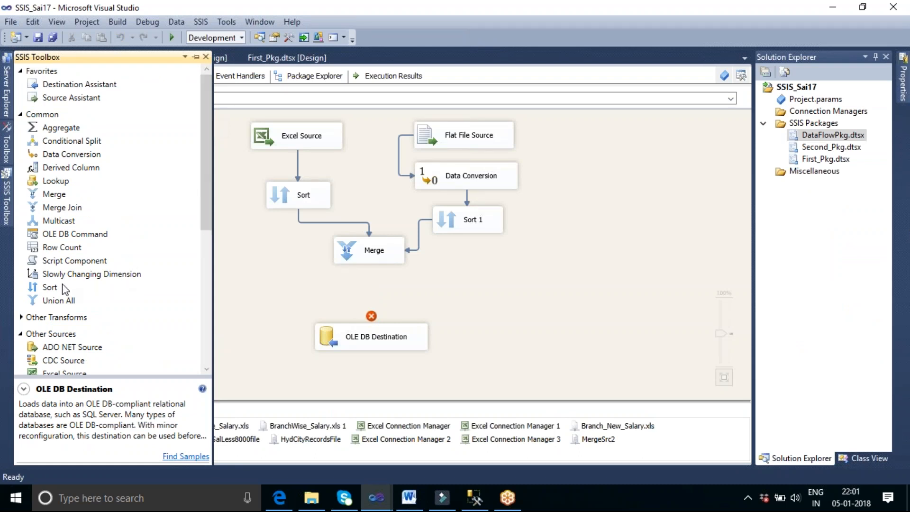
drag(50, 288, 393, 284)
drag(400, 339, 419, 359)
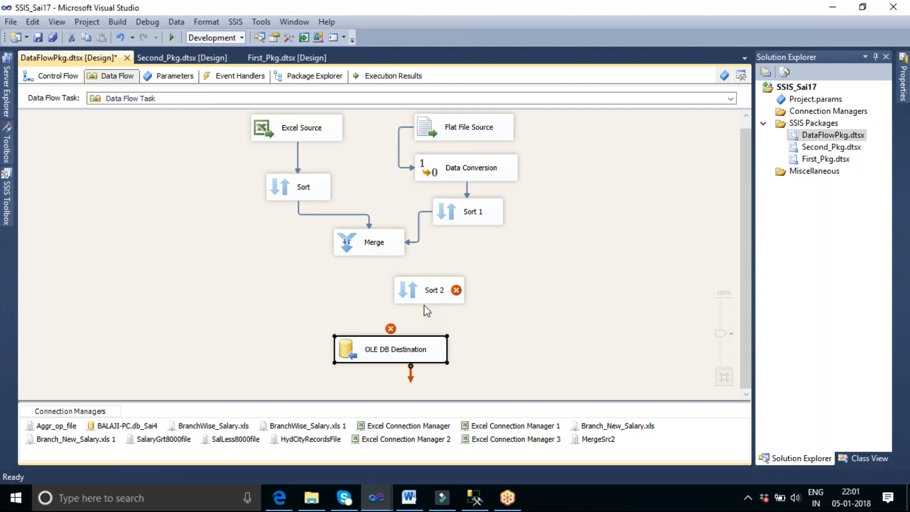
Place Sort 2 directly below Merge, connect the Merge output to it and open its editor.
drag(445, 295, 376, 289)
click(373, 242)
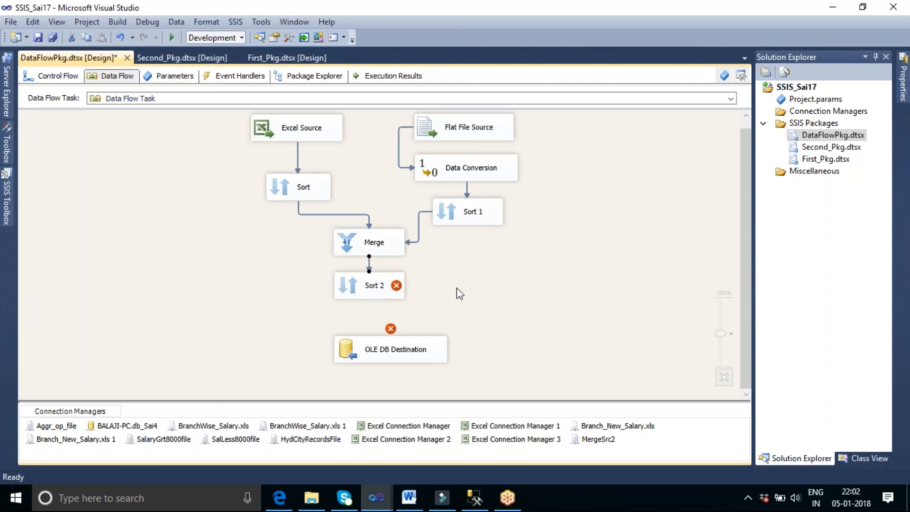
double_click(377, 287)
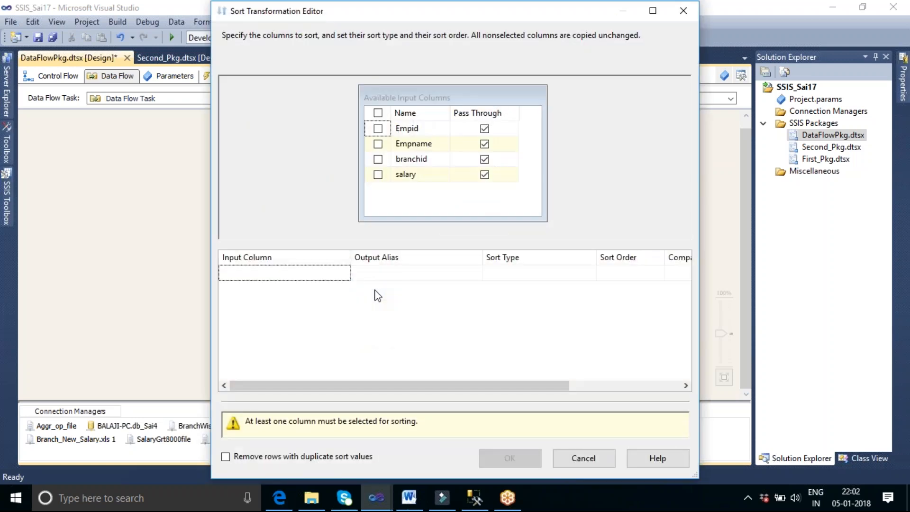
Switch to SQL Server Management Studio and compare rows 7 and 8 of the tbl_merge_op query results.
click(476, 500)
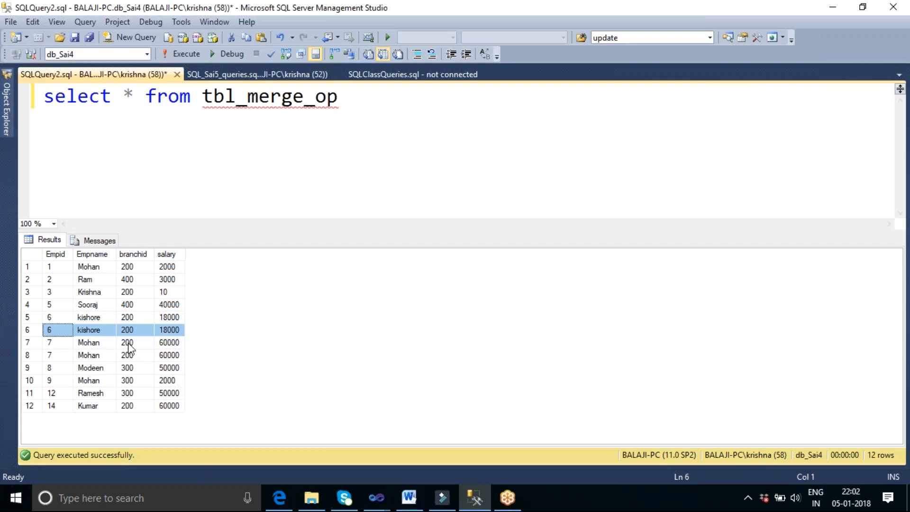
click(31, 345)
click(29, 356)
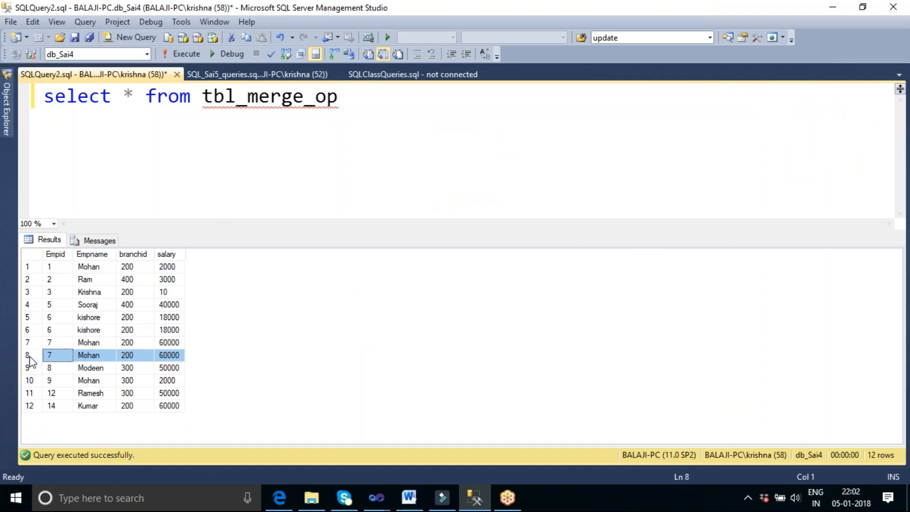
click(31, 346)
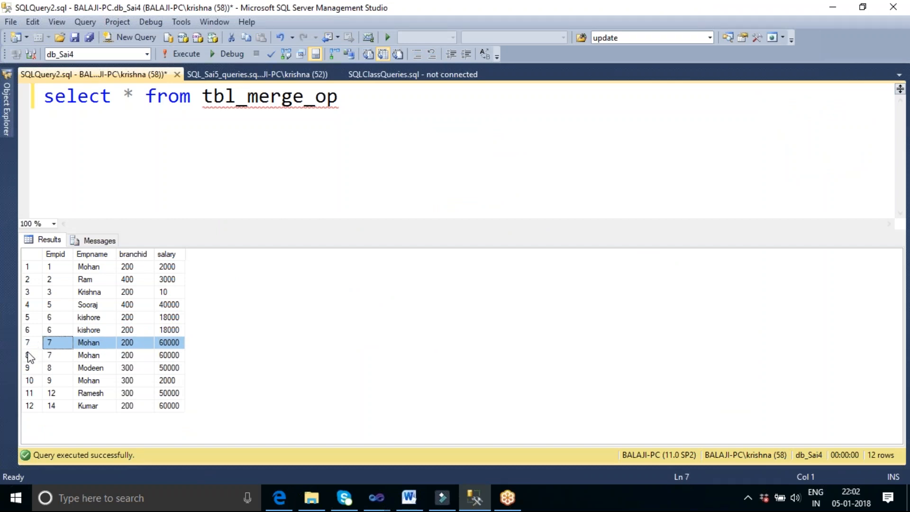
click(28, 356)
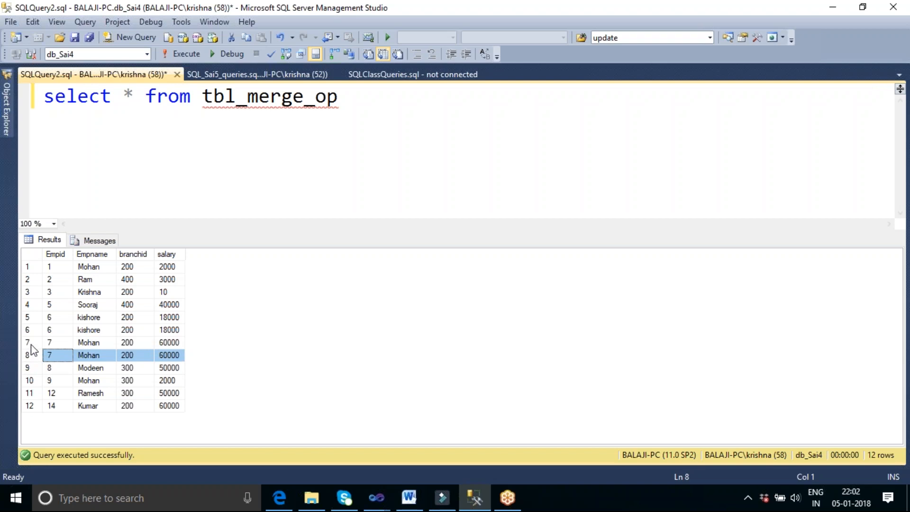
click(31, 343)
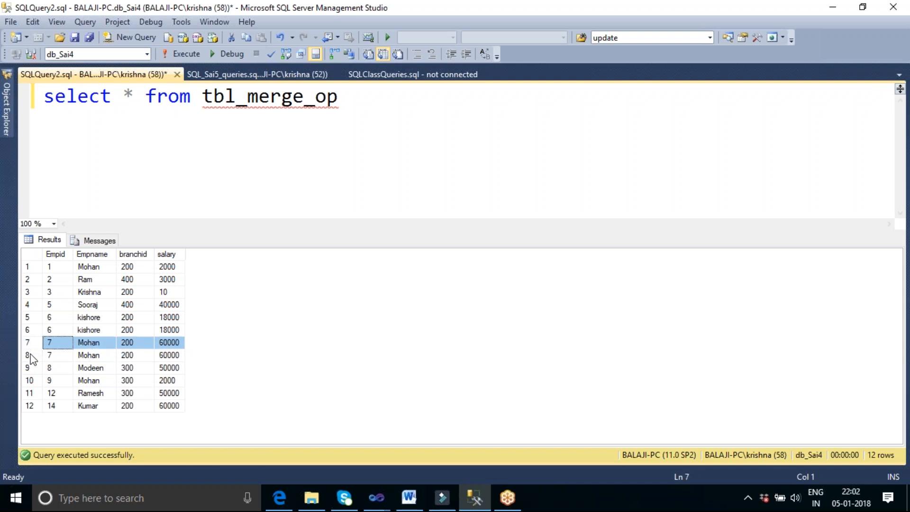
click(30, 356)
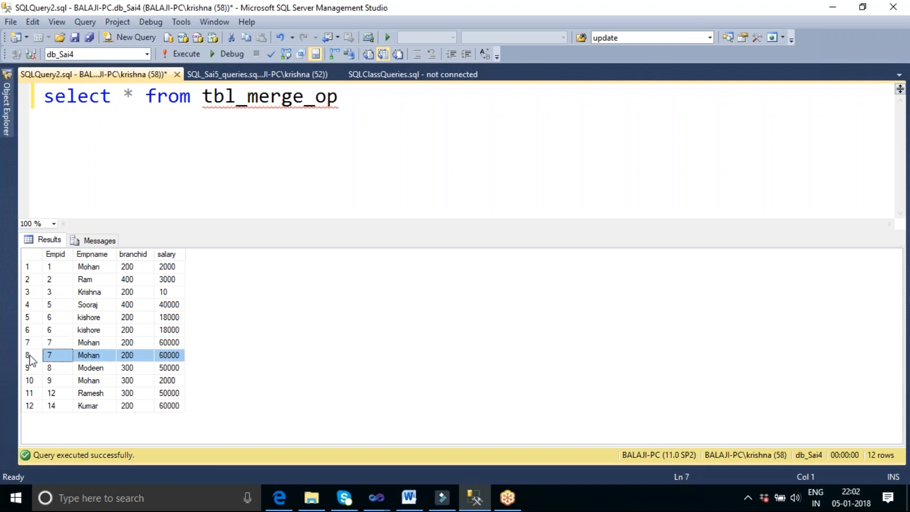
Return to the SSIS_Sai17 project and set Sort 2 to sort by all input columns and remove rows with duplicate sort values.
click(373, 498)
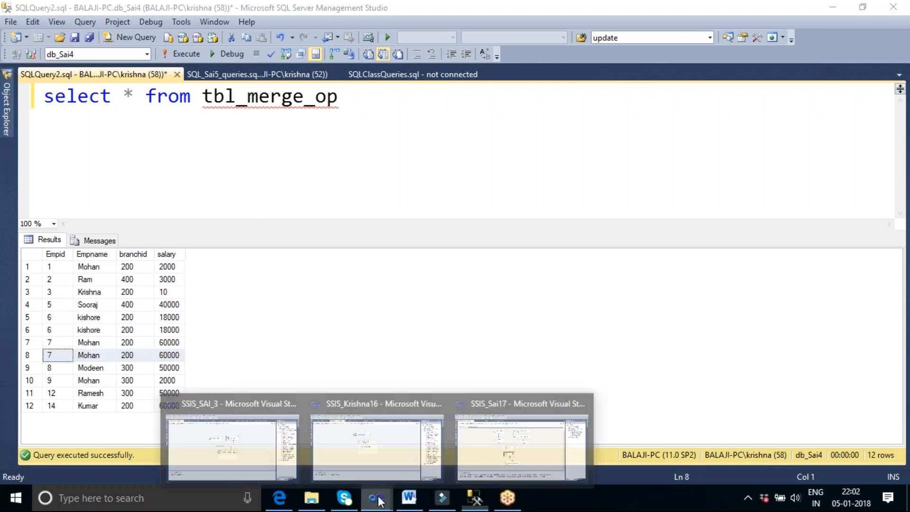
click(512, 440)
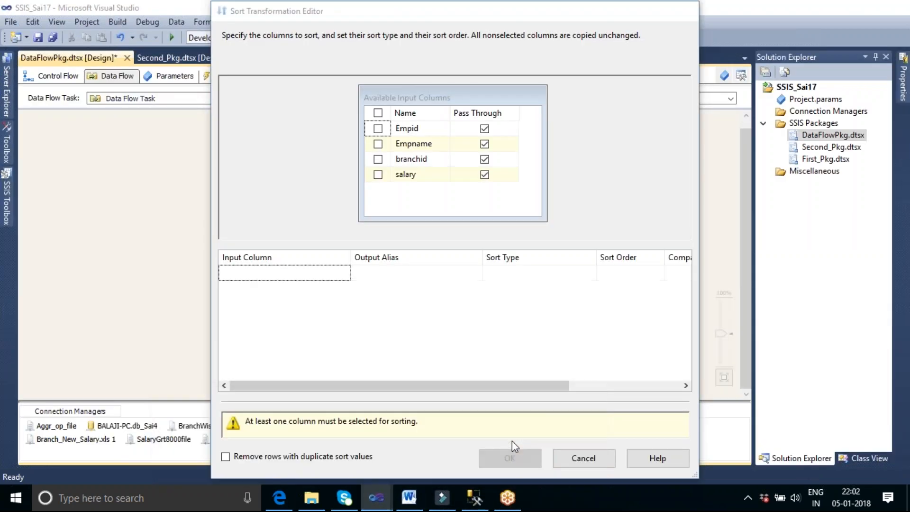
click(377, 113)
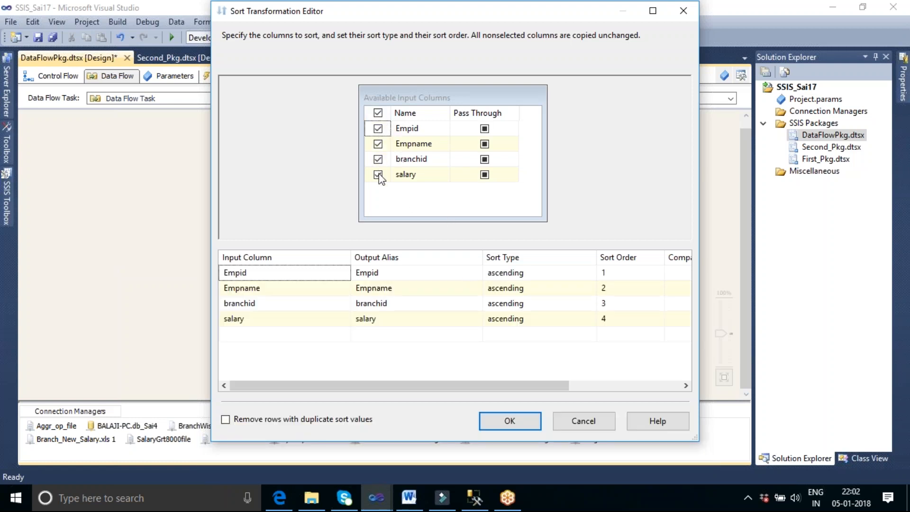
click(226, 421)
click(525, 419)
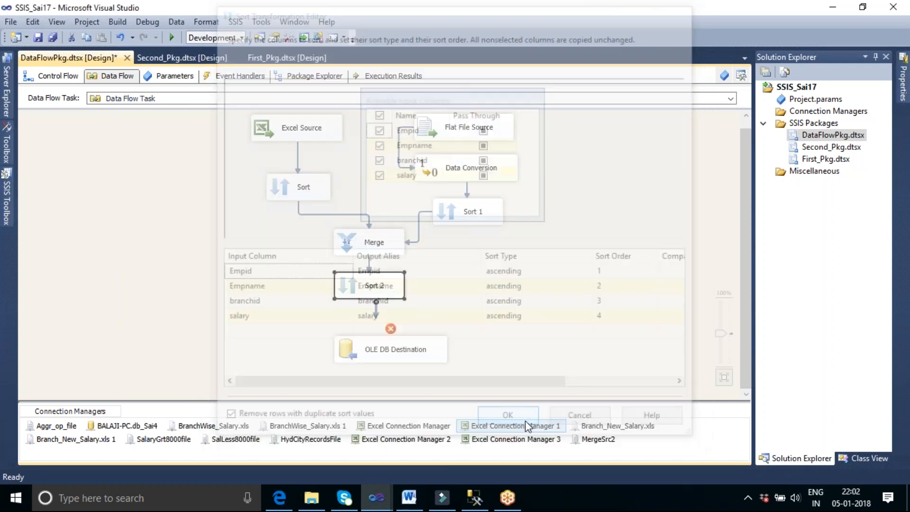
Connect the Sort 2 output to OLE DB Destination and enable a data viewer on that path.
drag(376, 310, 394, 349)
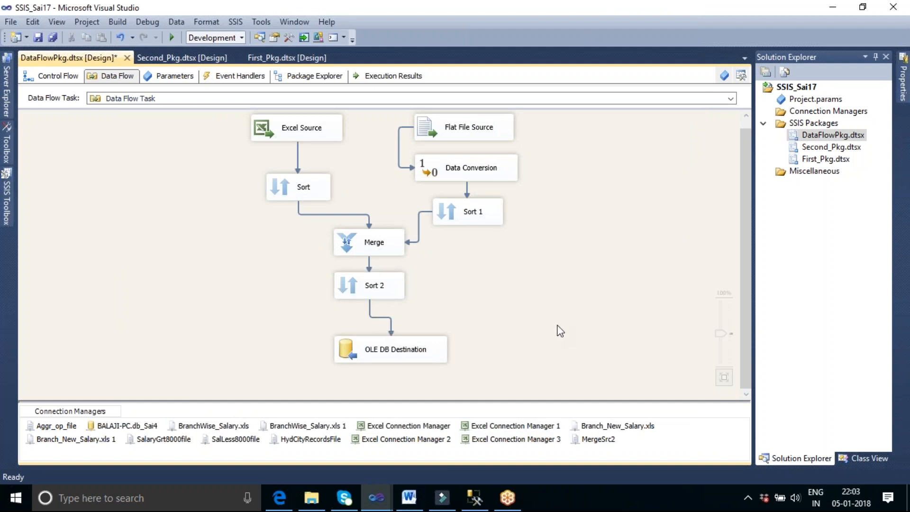
click(391, 328)
double_click(390, 328)
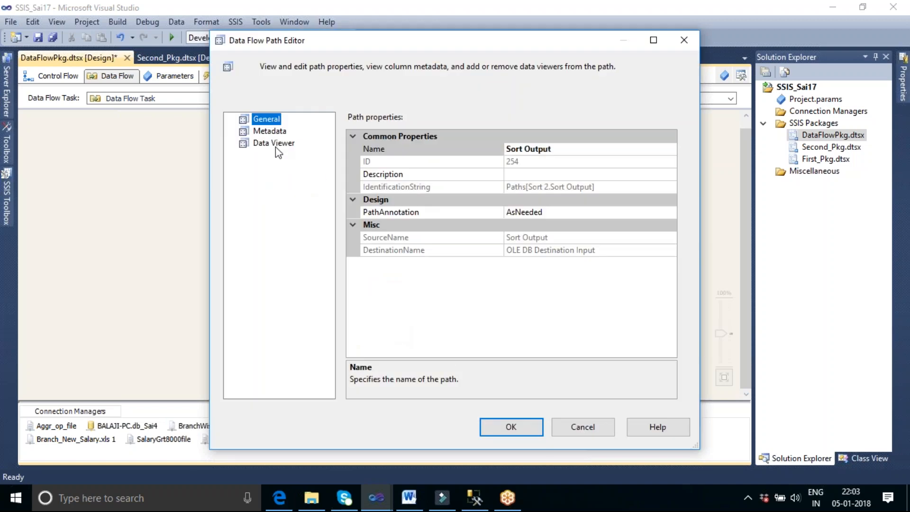
click(274, 143)
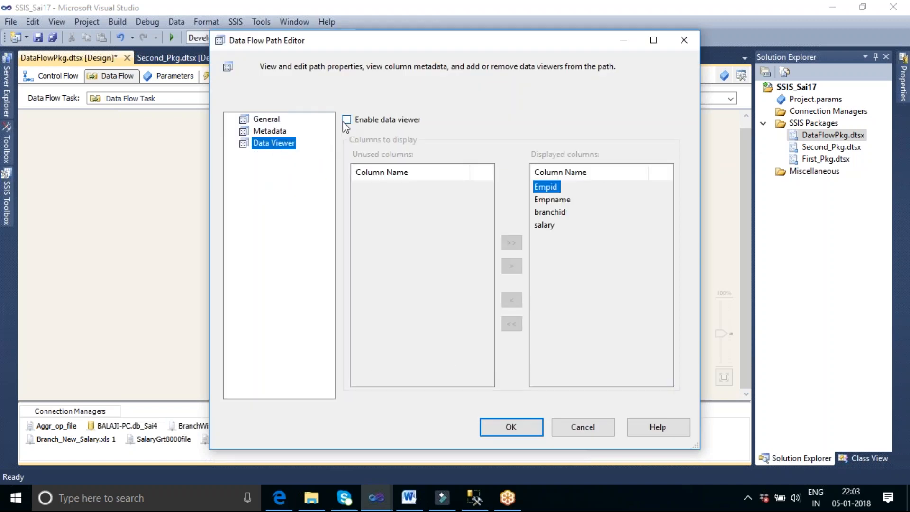
click(346, 119)
click(511, 426)
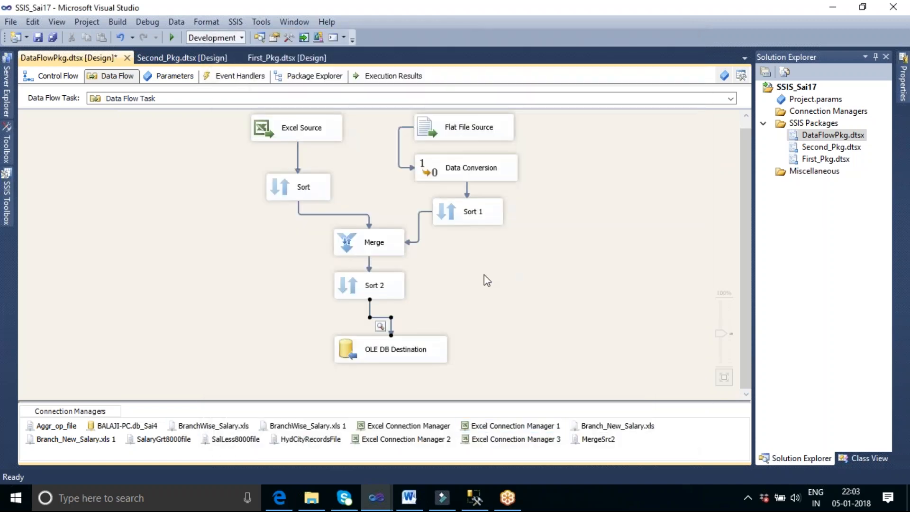
Execute the data flow task, inspect and close the Sort Output data viewer, and stop debugging.
right_click(598, 180)
click(637, 244)
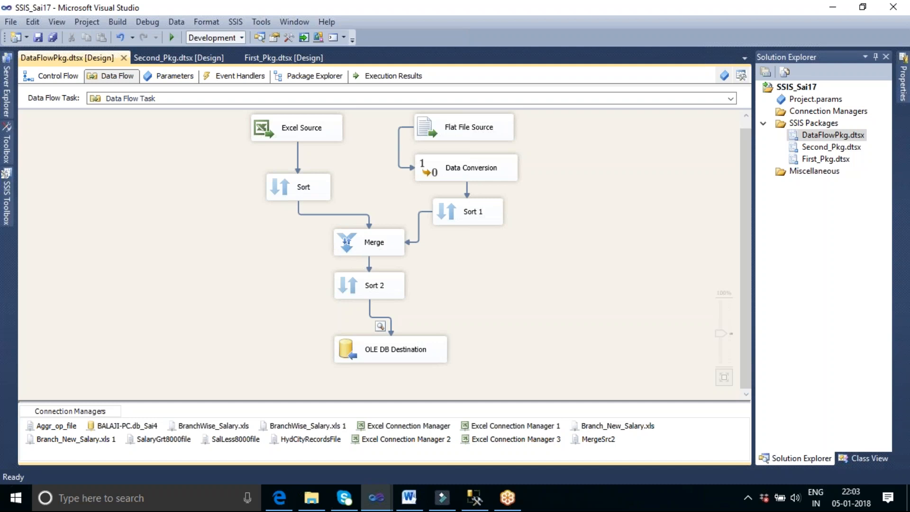
key(F5)
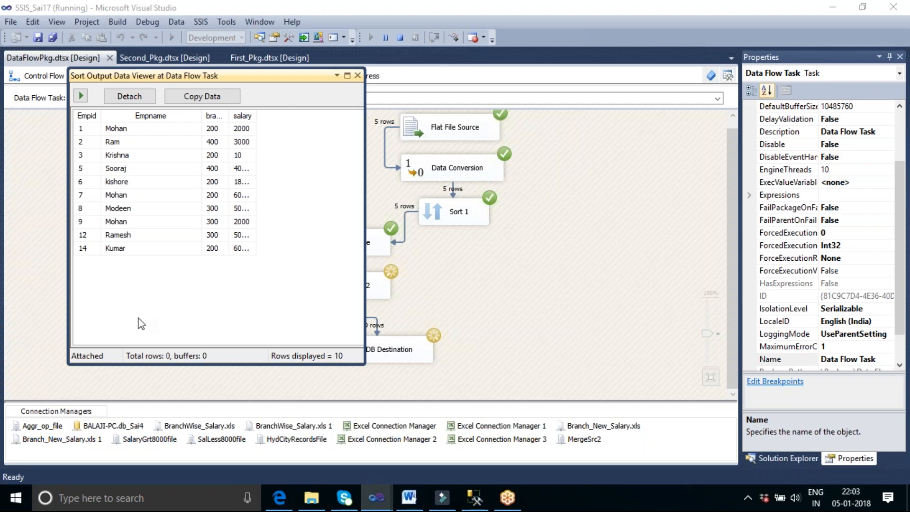
click(357, 76)
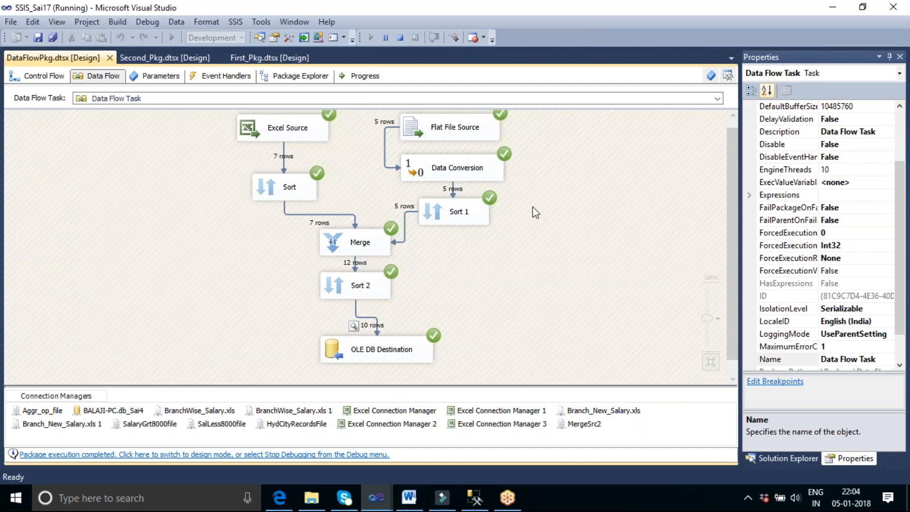
click(399, 37)
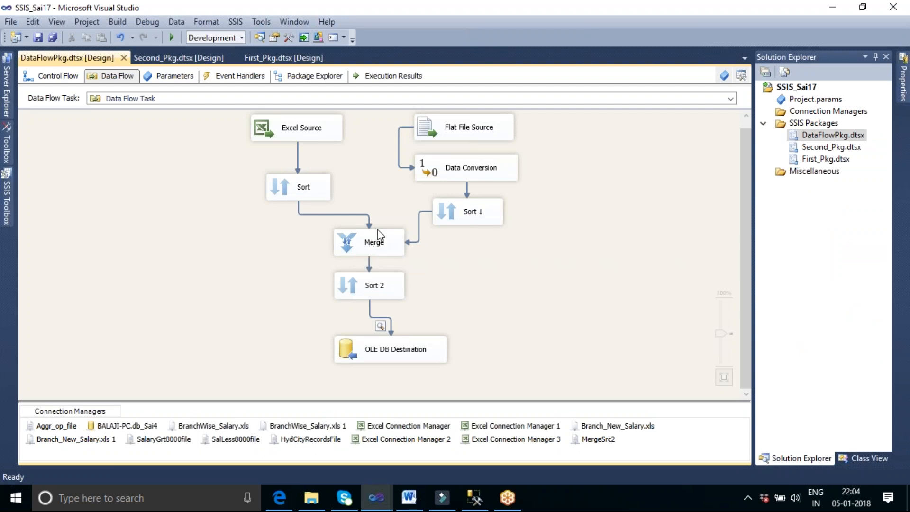
Move Merge slightly up and enable a data viewer on the path from Merge to Sort 2.
click(376, 245)
drag(375, 244, 376, 232)
click(467, 267)
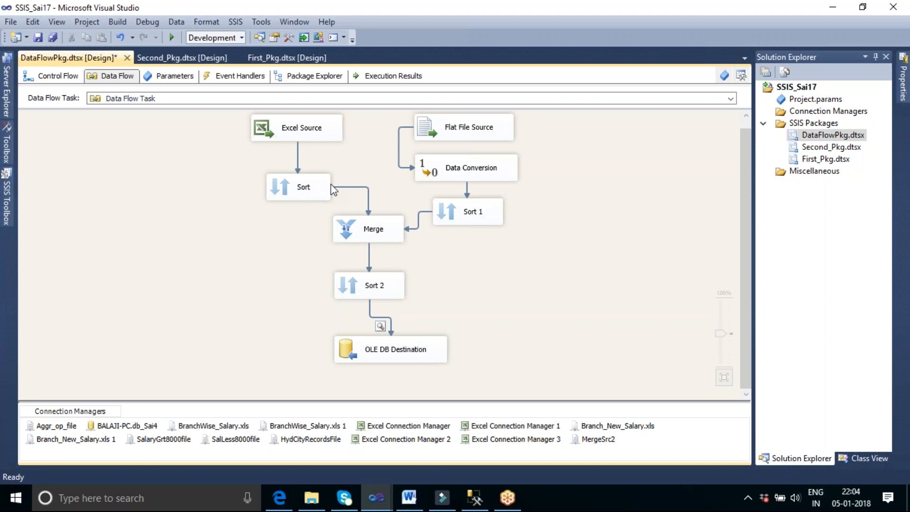
double_click(369, 256)
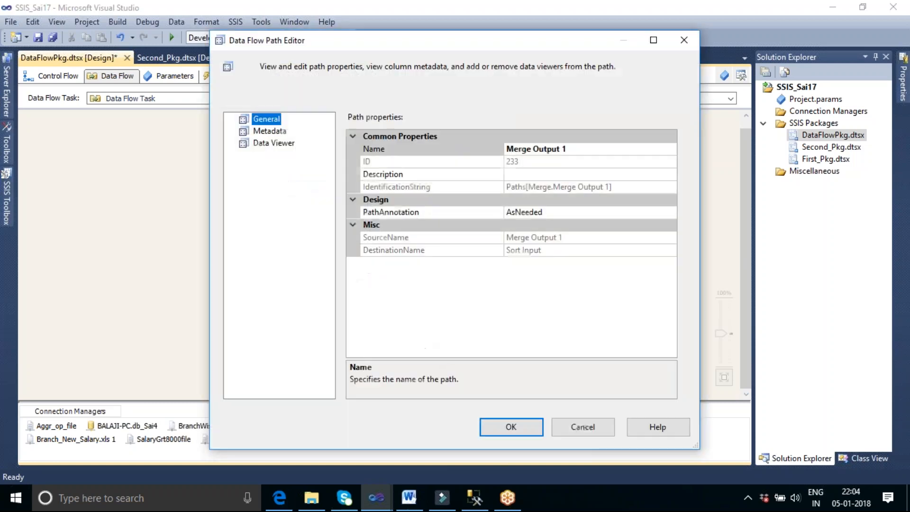
click(285, 144)
click(348, 121)
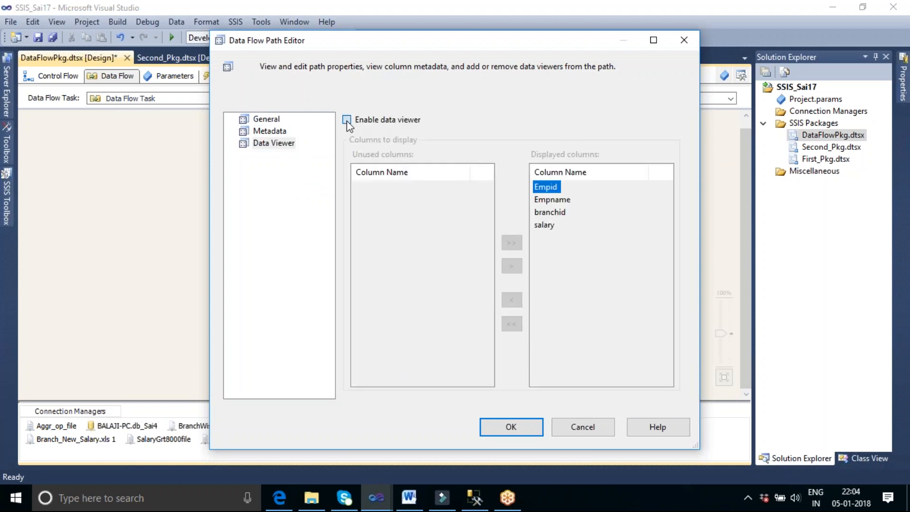
click(521, 428)
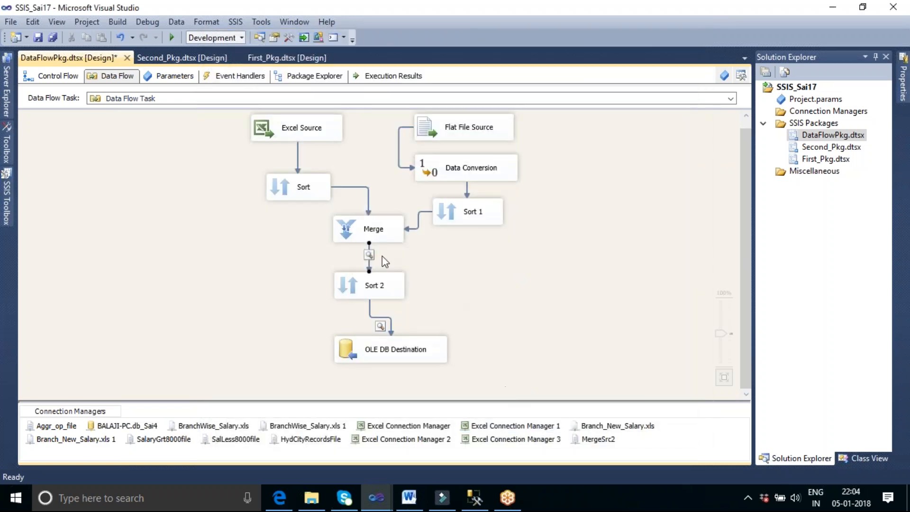
Move Sort 2 and OLE DB Destination further down to space out the components below Merge.
click(394, 296)
click(504, 312)
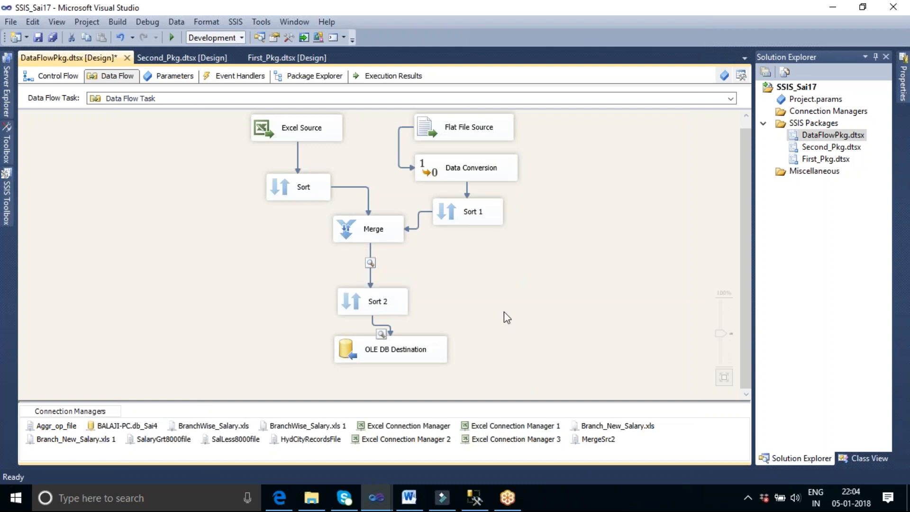
drag(404, 349, 389, 365)
click(499, 342)
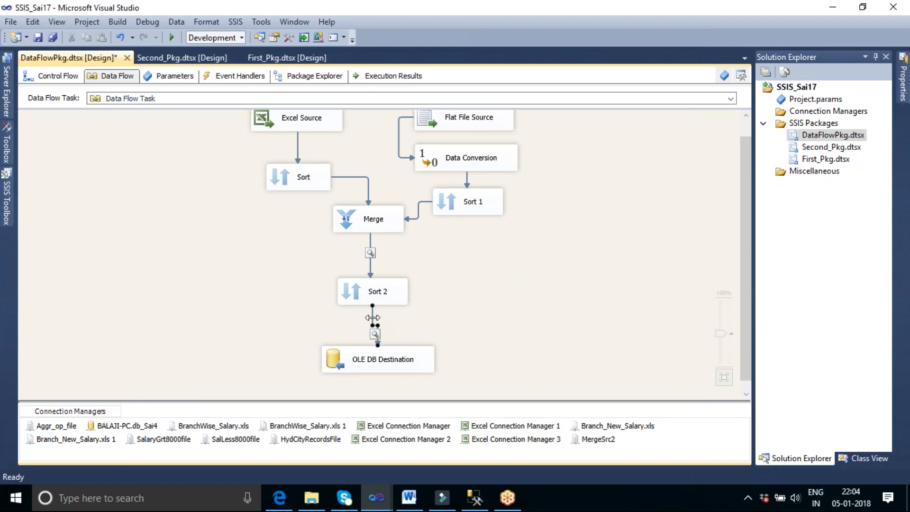
Disable the data viewer on the path from Sort 2 to OLE DB Destination.
double_click(372, 320)
click(284, 143)
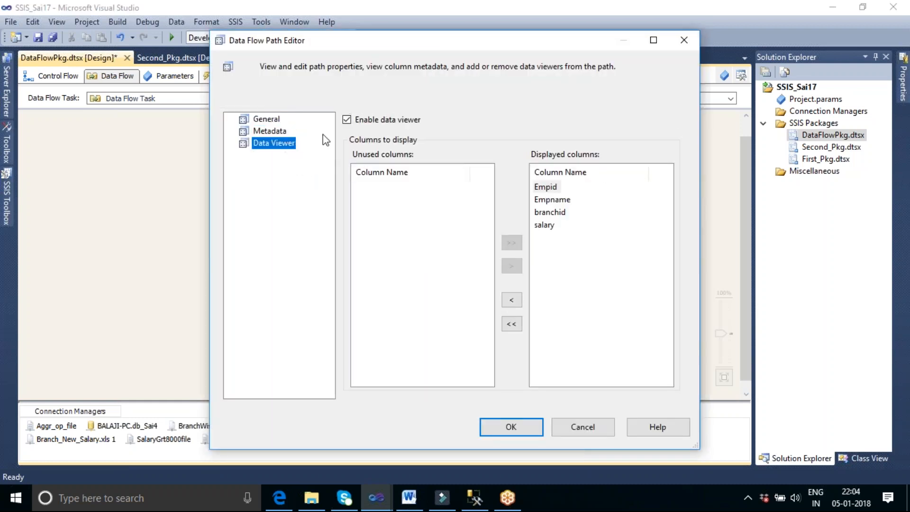
click(346, 119)
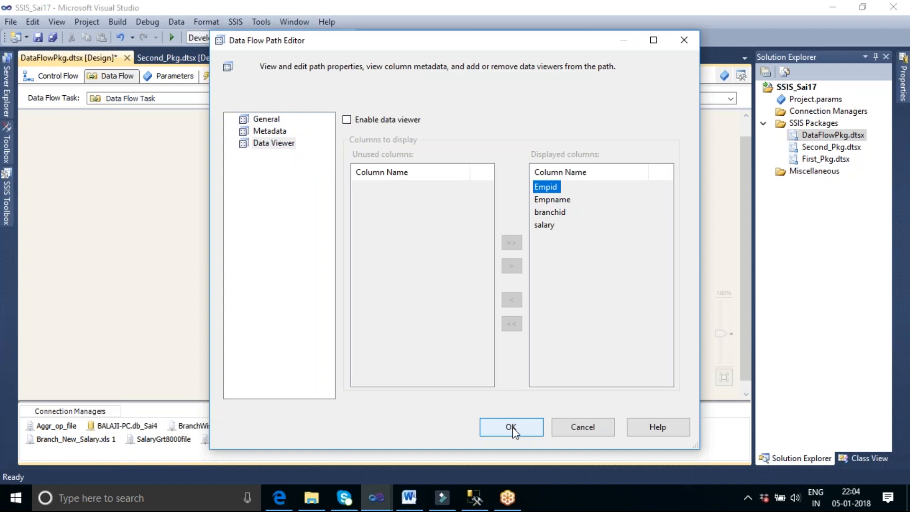
click(515, 427)
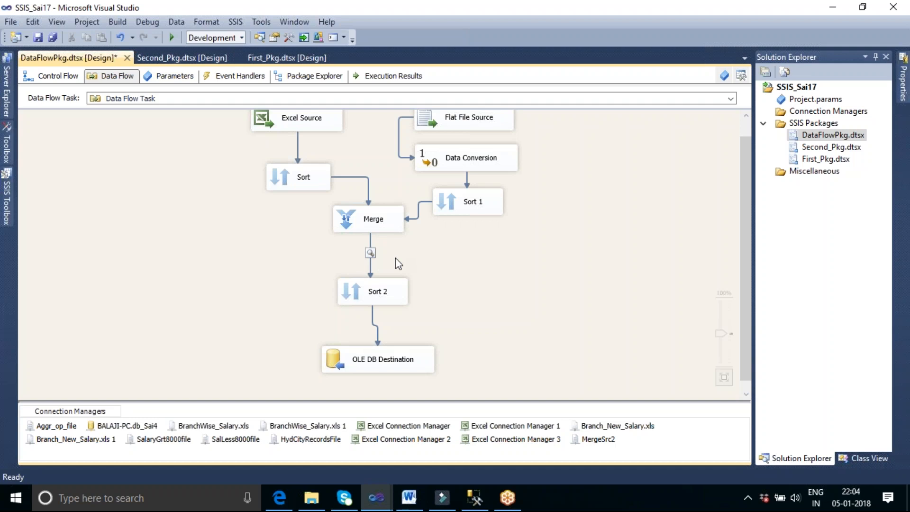
Execute the data flow task, inspect and close the Merge Output data viewer, and stop debugging.
right_click(417, 243)
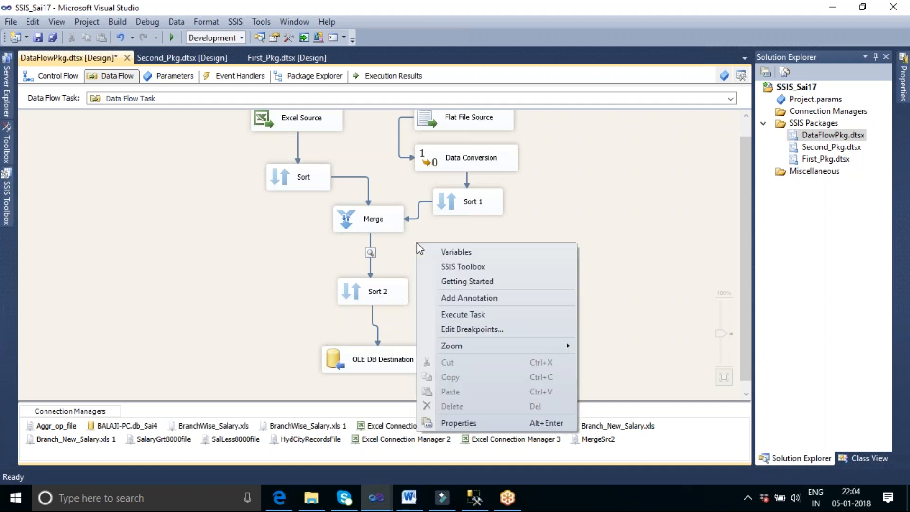
click(461, 314)
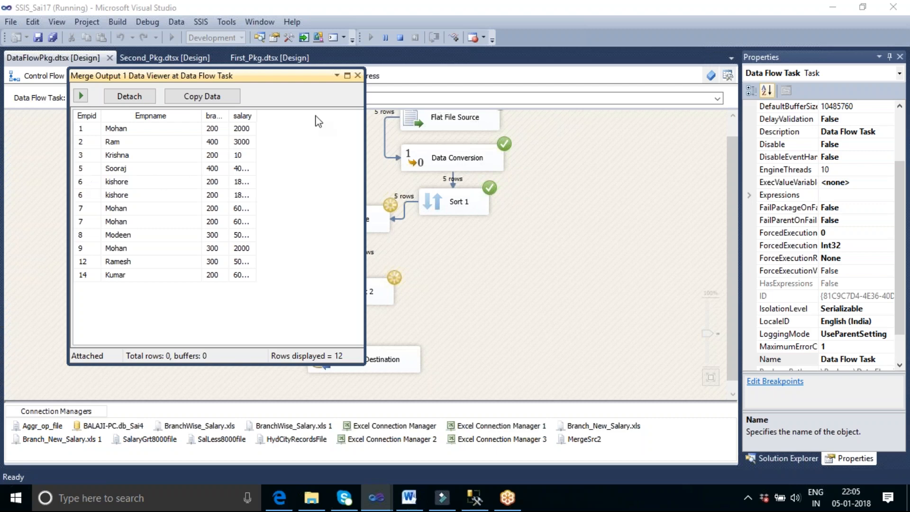
click(357, 75)
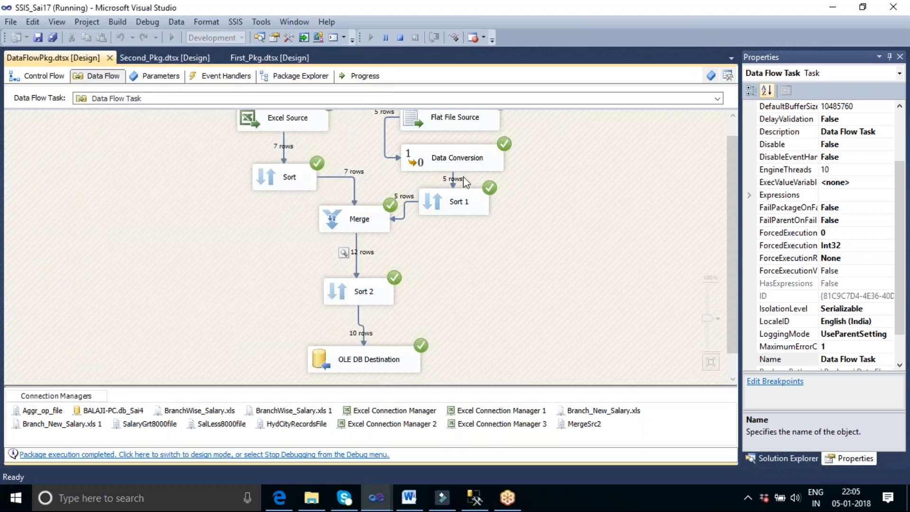
click(399, 38)
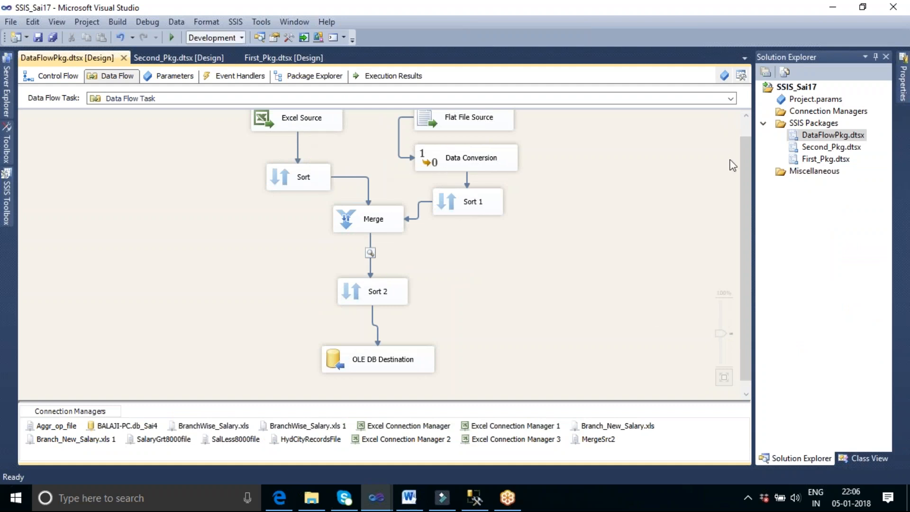
click(747, 122)
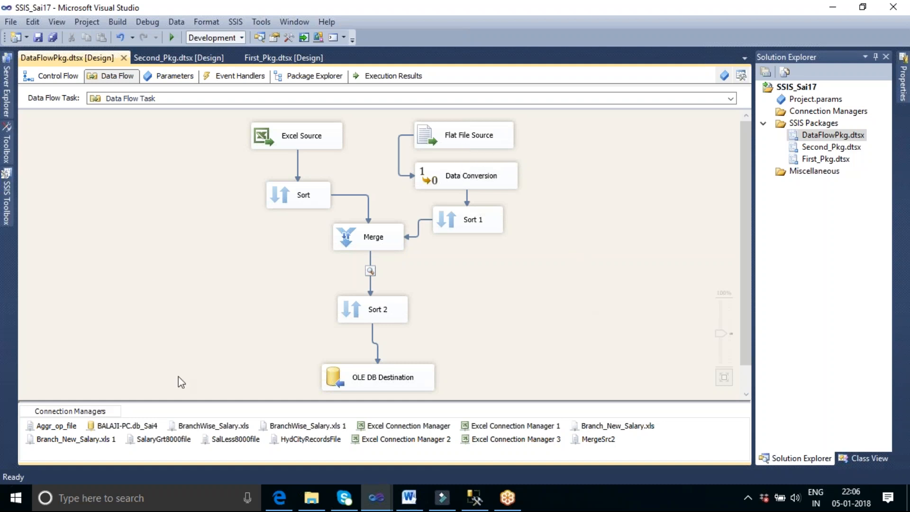
In the desktop folder Merge Source Files, examine the contents of Emp_Data.txt and Merge_Dest.txt as candidates for a third source.
right_click(585, 493)
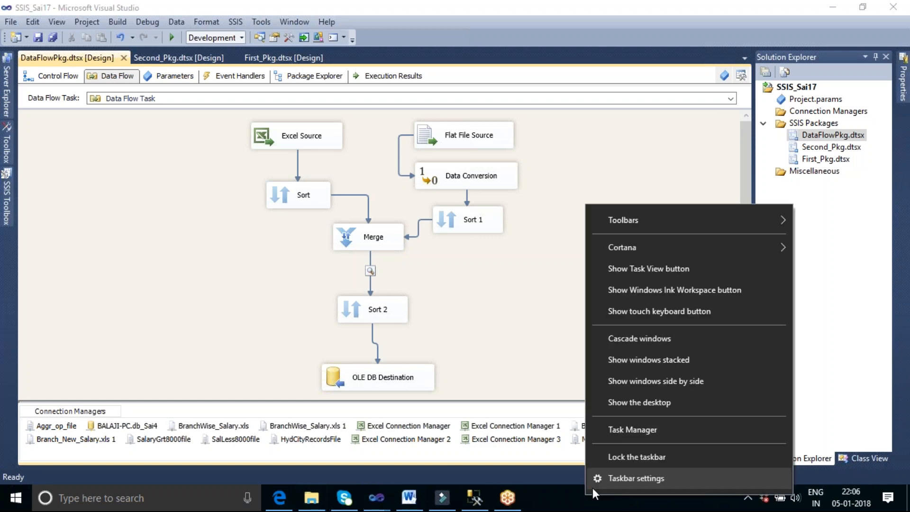
click(659, 404)
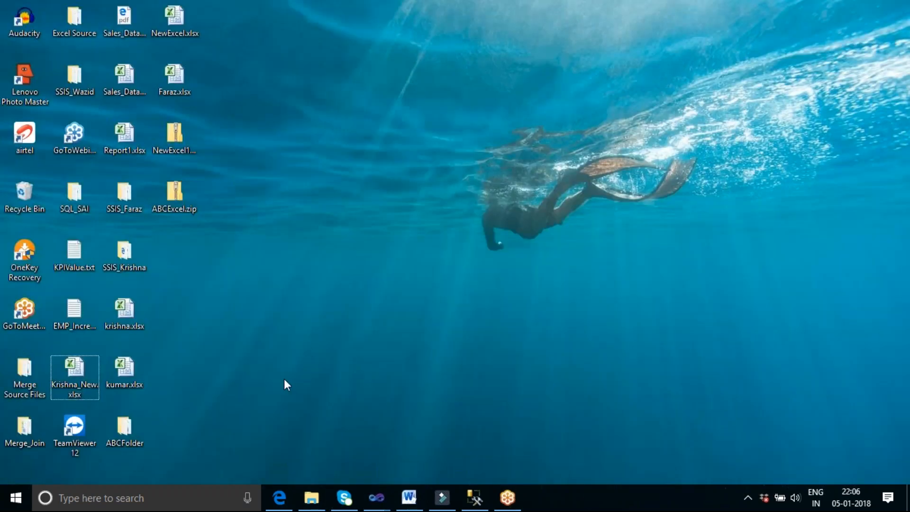
click(19, 374)
double_click(19, 373)
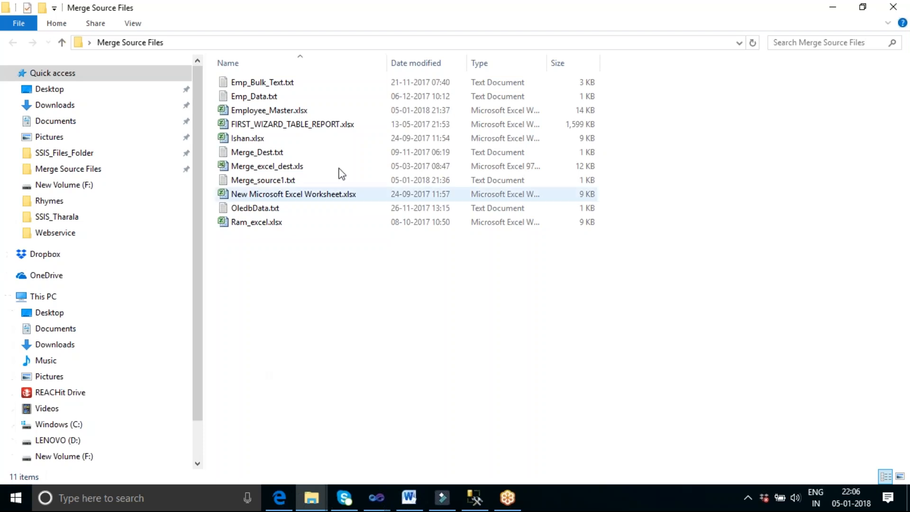
double_click(247, 97)
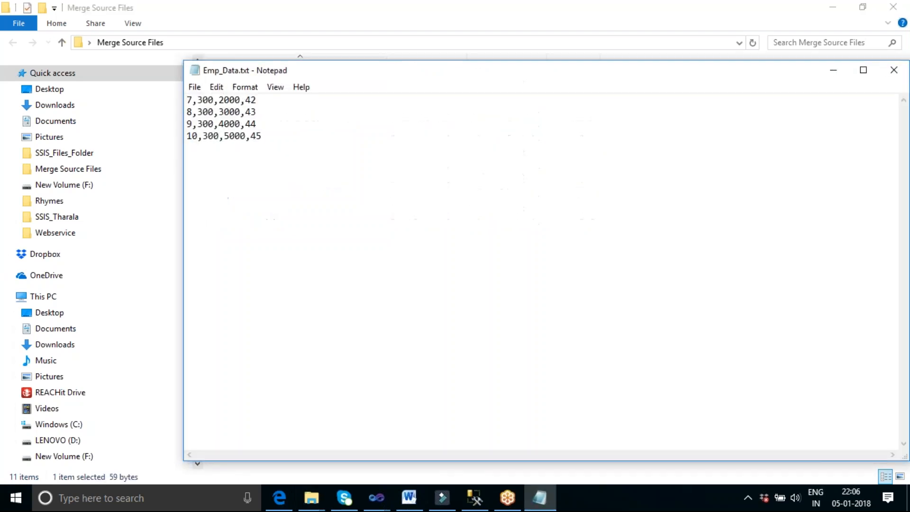
click(894, 69)
double_click(235, 153)
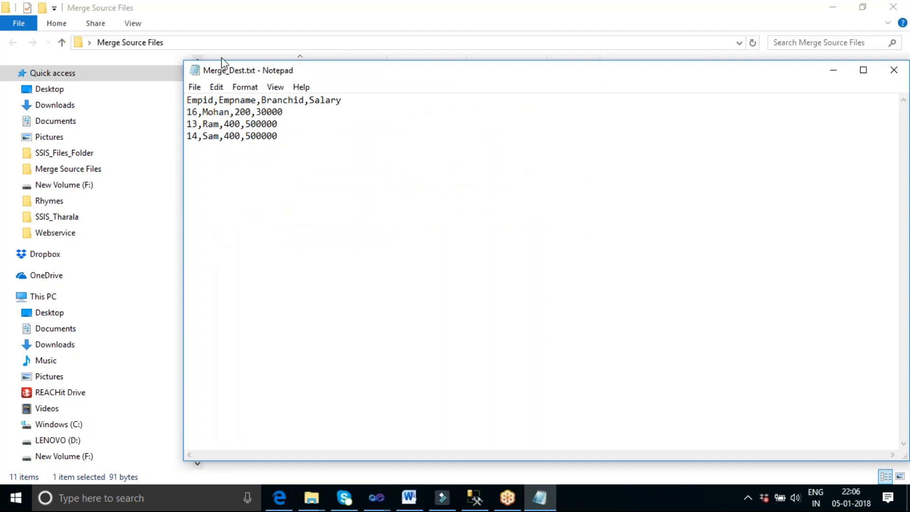
click(893, 70)
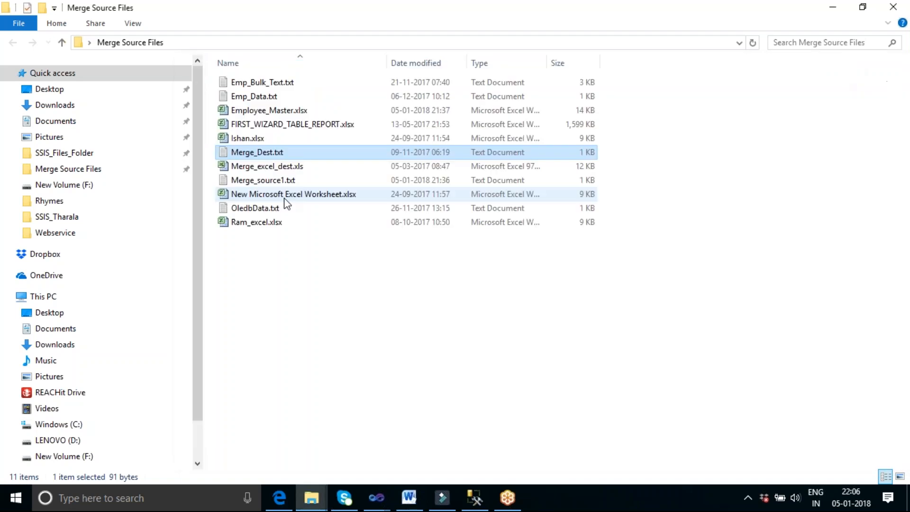
Rename the file Merge_Dest.txt as Merge_src3.txt.
right_click(265, 156)
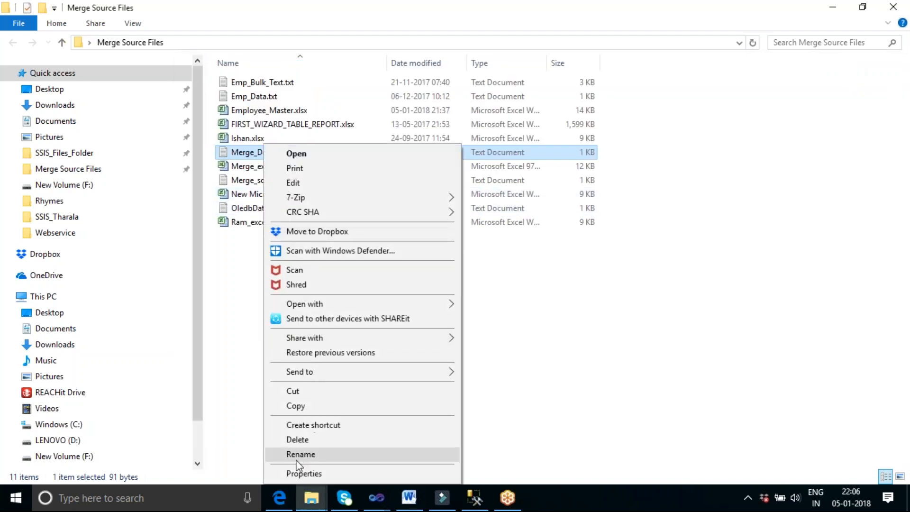
click(298, 453)
key(Right)
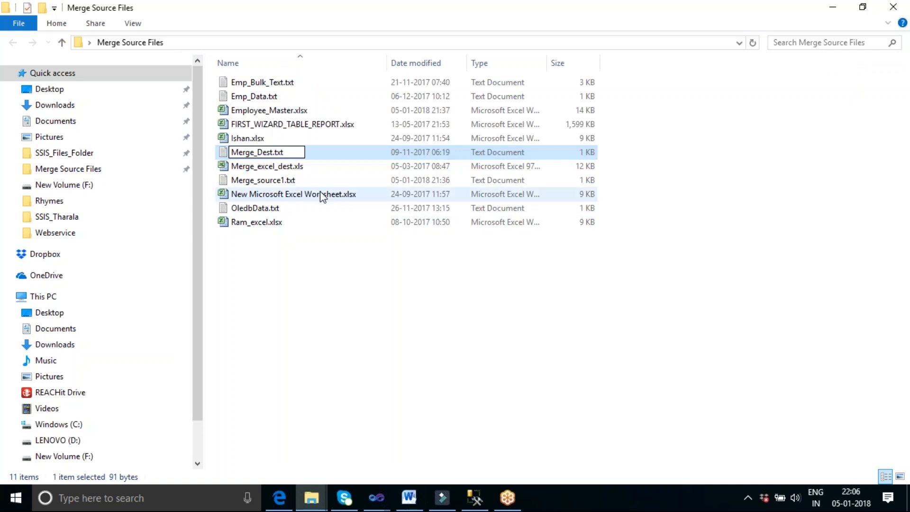
key(BackSpace)
key(BackSpace)
key(BackSpace)
key(BackSpace)
text(src3)
click(333, 277)
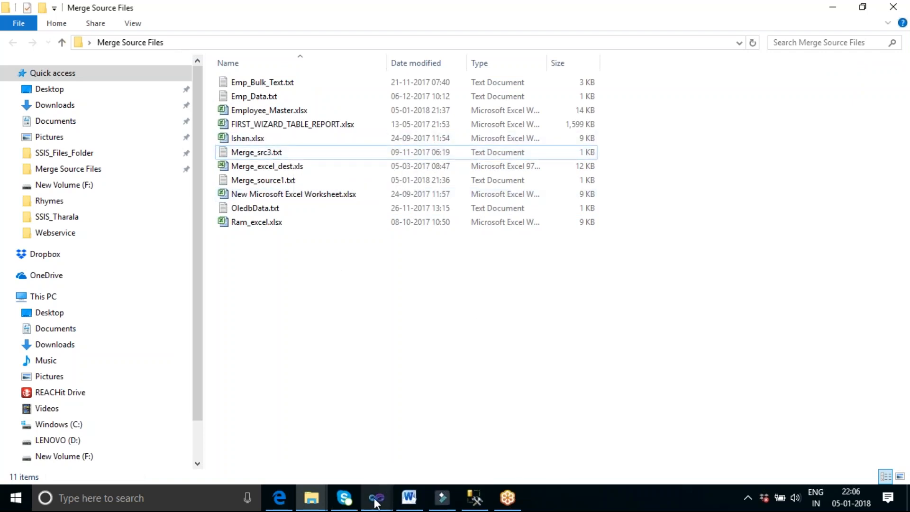
Switch back to the SSIS_Sai17 project in Visual Studio and add a second Flat File Source beside the existing one.
click(313, 499)
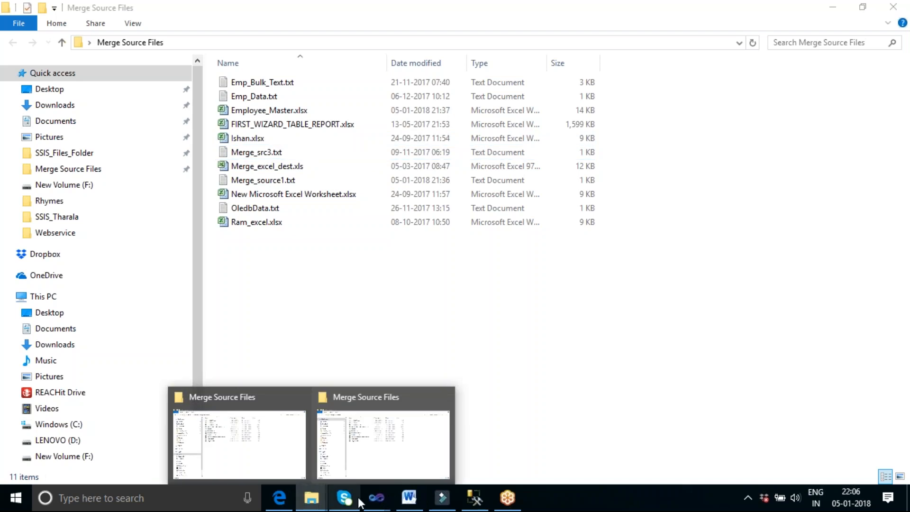
mouse_move(386, 500)
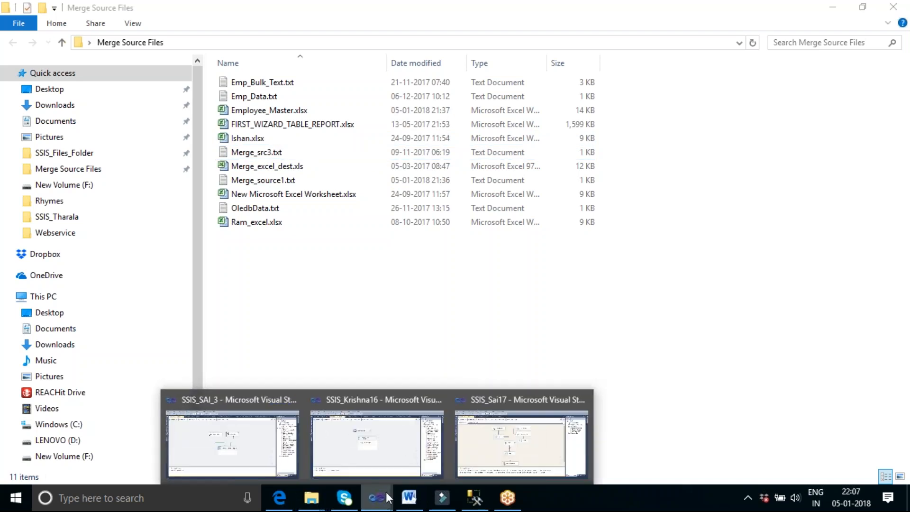
click(476, 445)
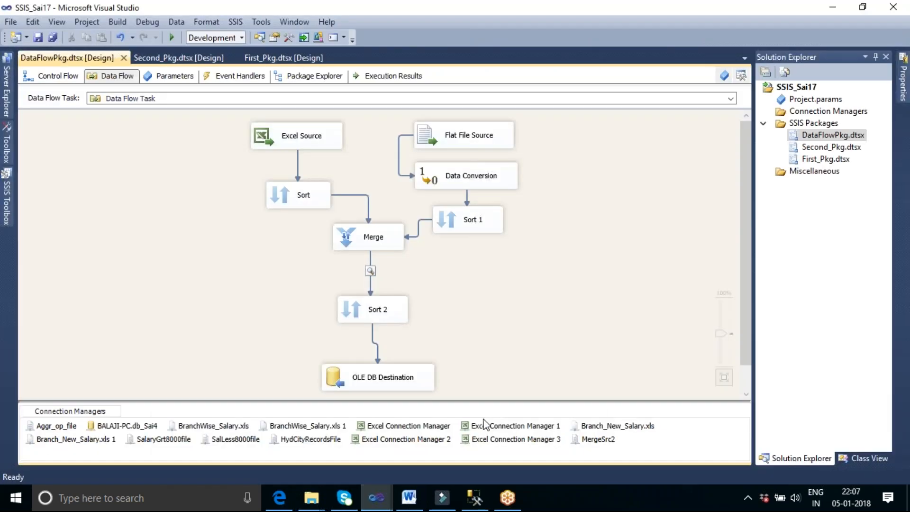
click(7, 205)
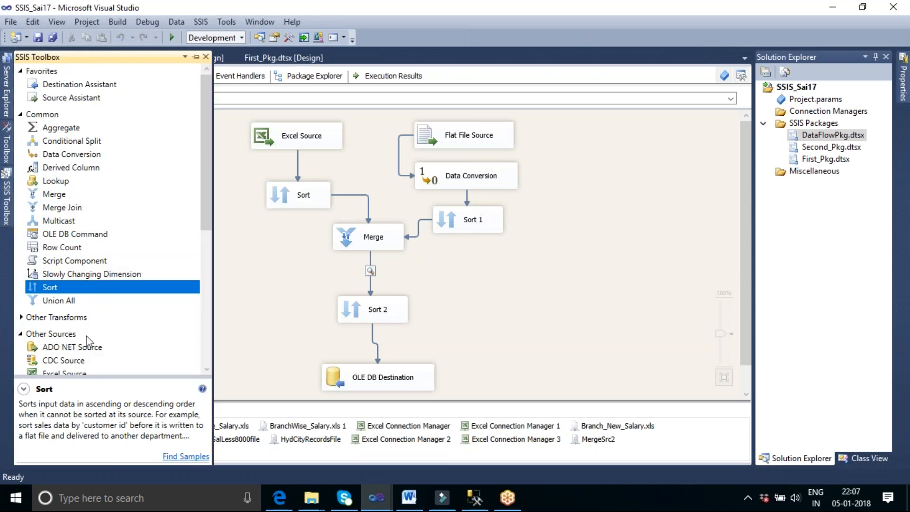
drag(209, 214, 209, 283)
drag(68, 255, 584, 121)
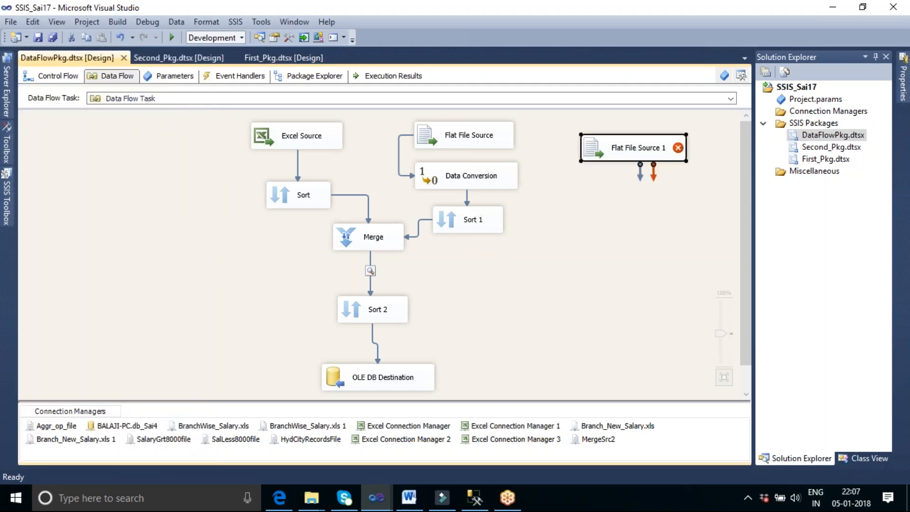
Create a new flat file connection manager named MergeSRC3 for Flat File Source 1.
double_click(620, 156)
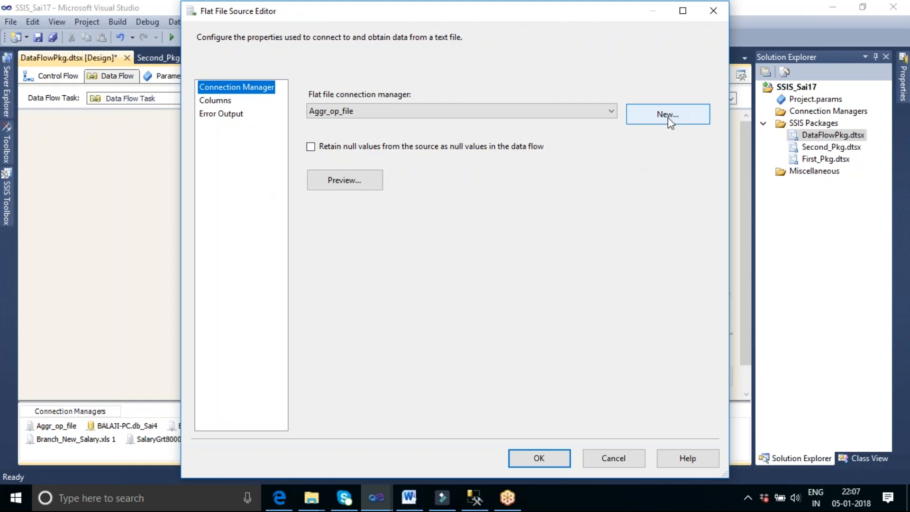
click(667, 118)
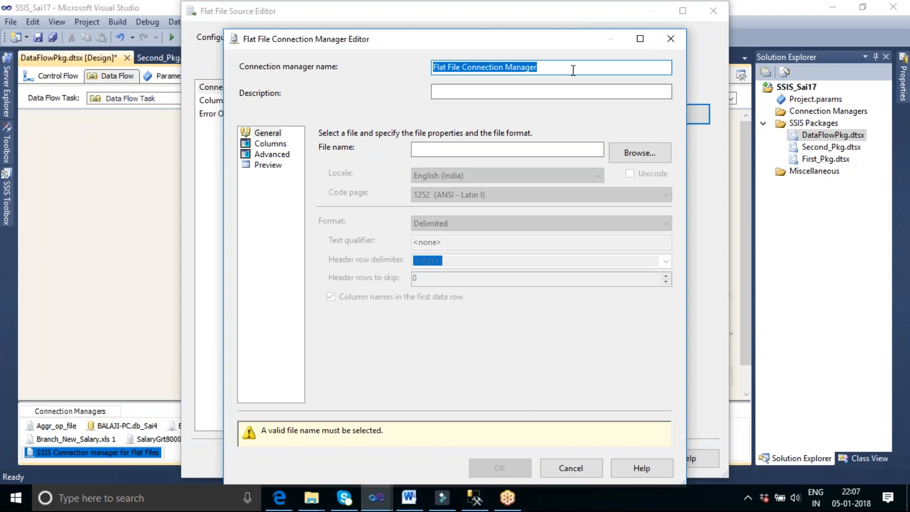
text(Me)
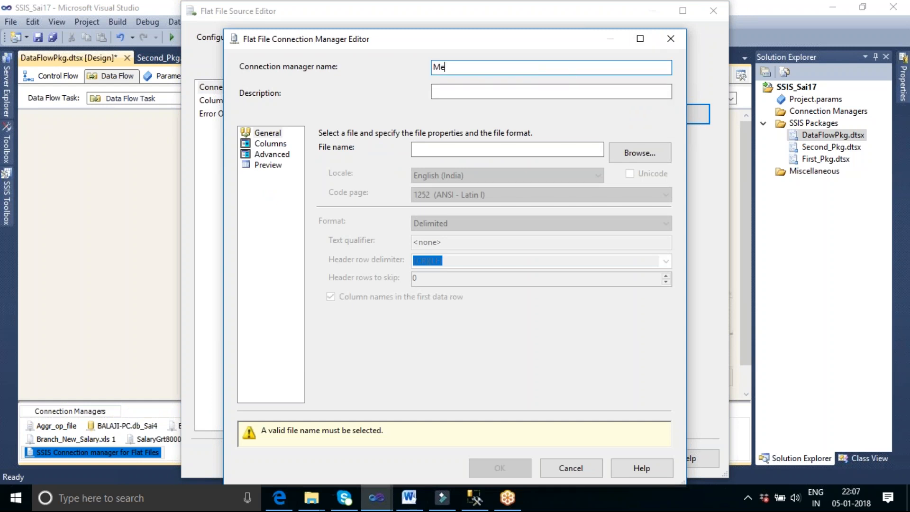
text(rgeSRC3)
Point MergeSRC3 to Merge_src3.txt in Merge Source Files, preview its rows, and confirm the source with columns Empid, Empname, Branchid and Salary.
click(638, 149)
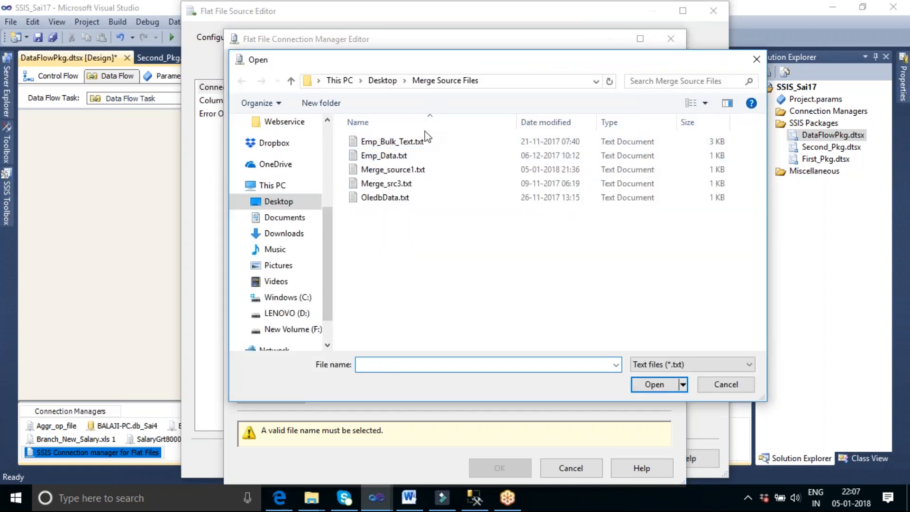
click(402, 186)
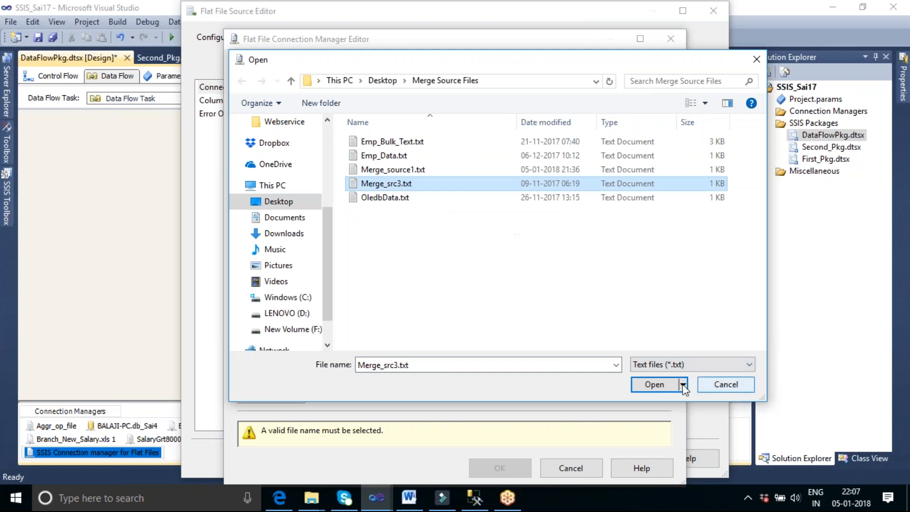
click(662, 386)
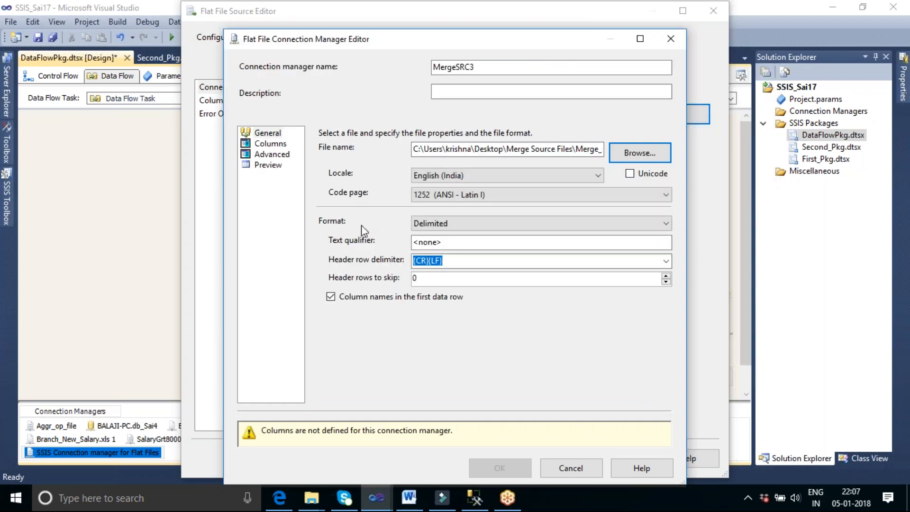
click(268, 165)
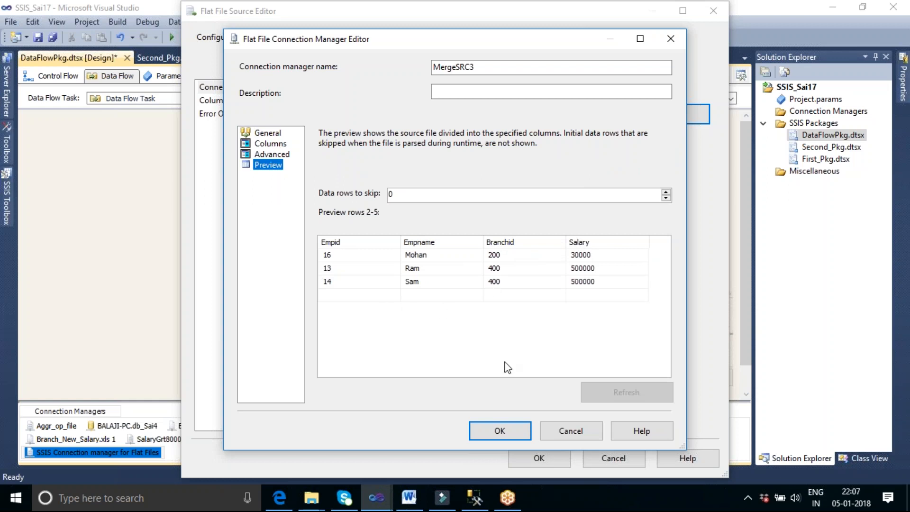
click(504, 433)
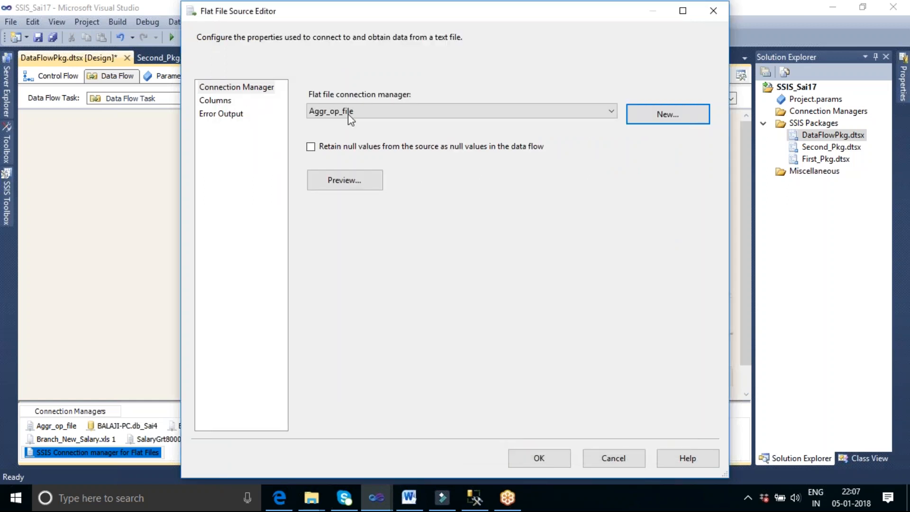
click(214, 100)
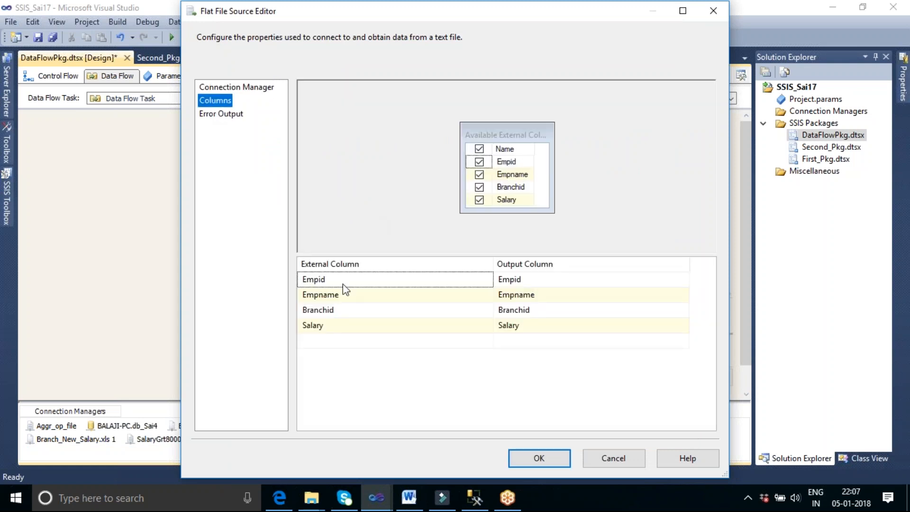
click(551, 457)
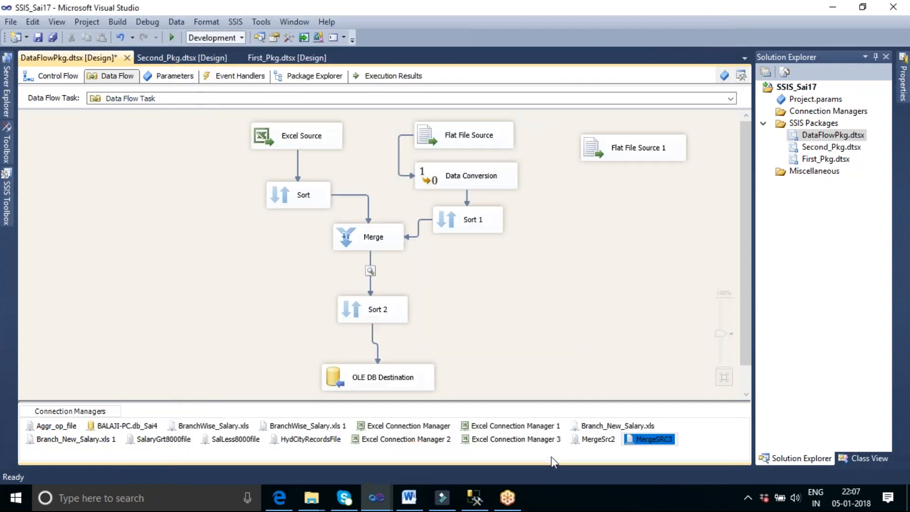
Try to connect Flat File Source 1 directly to Merge as a third input.
click(596, 268)
drag(630, 150, 394, 242)
click(619, 144)
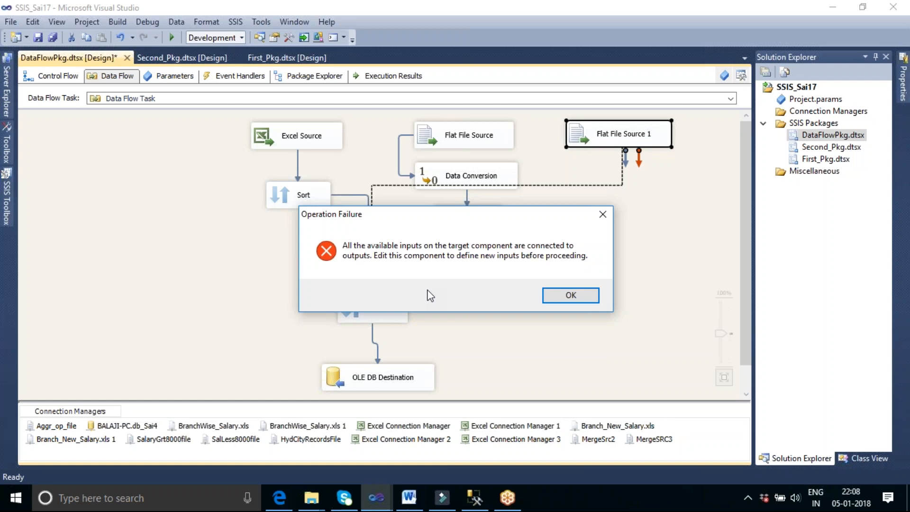
click(561, 297)
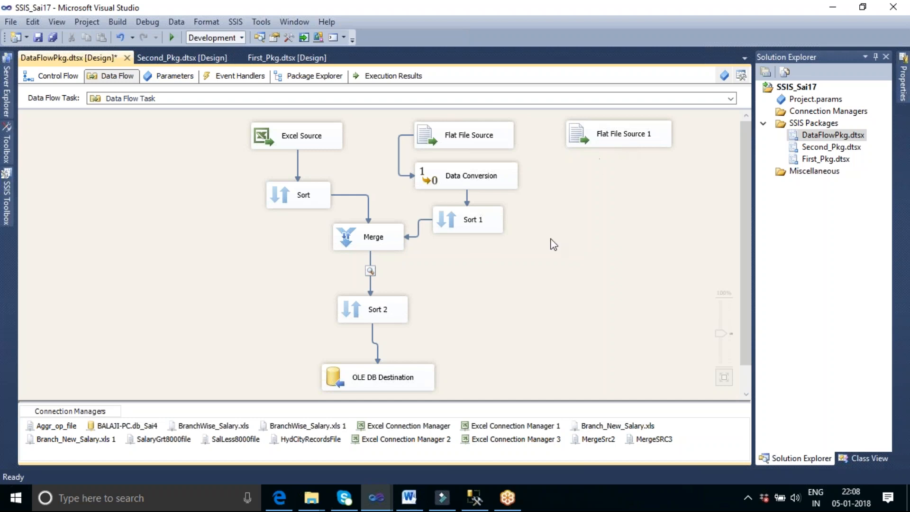
Add a second Merge transformation below Flat File Source 1.
click(13, 219)
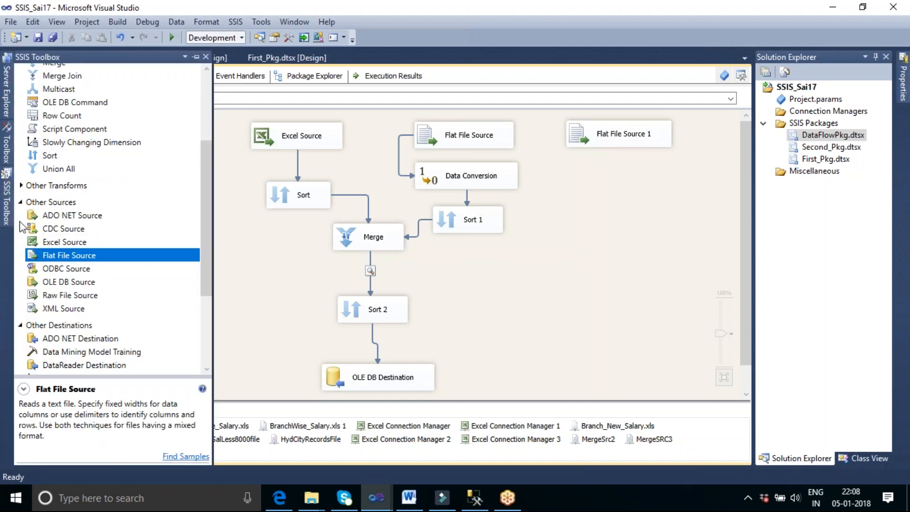
click(207, 92)
drag(54, 194, 594, 243)
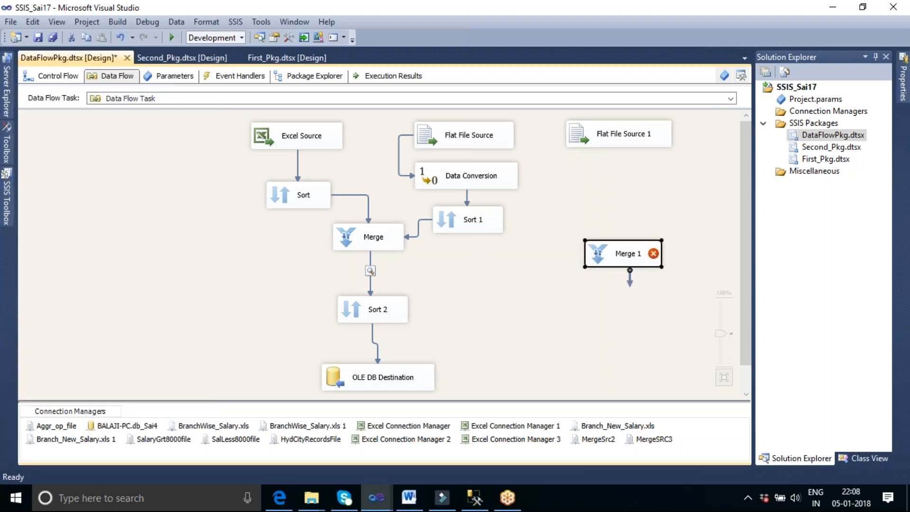
click(622, 147)
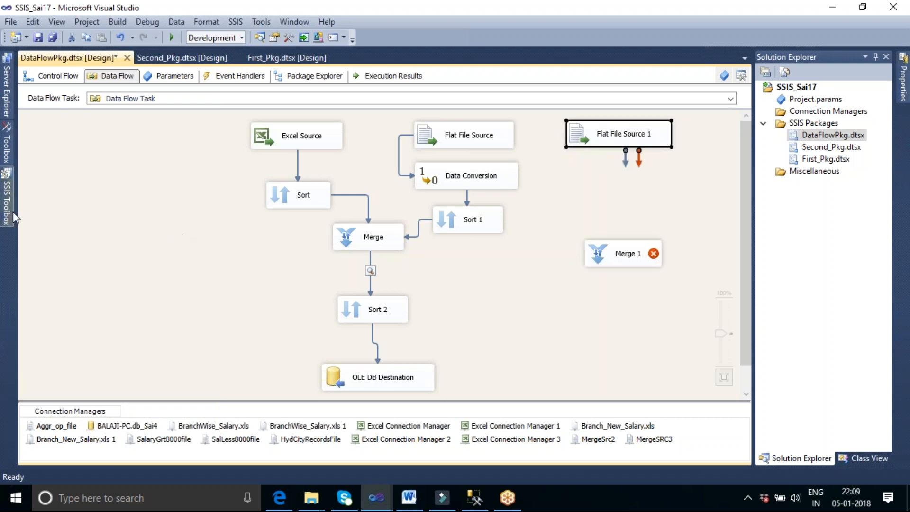
mouse_move(12, 212)
click(57, 200)
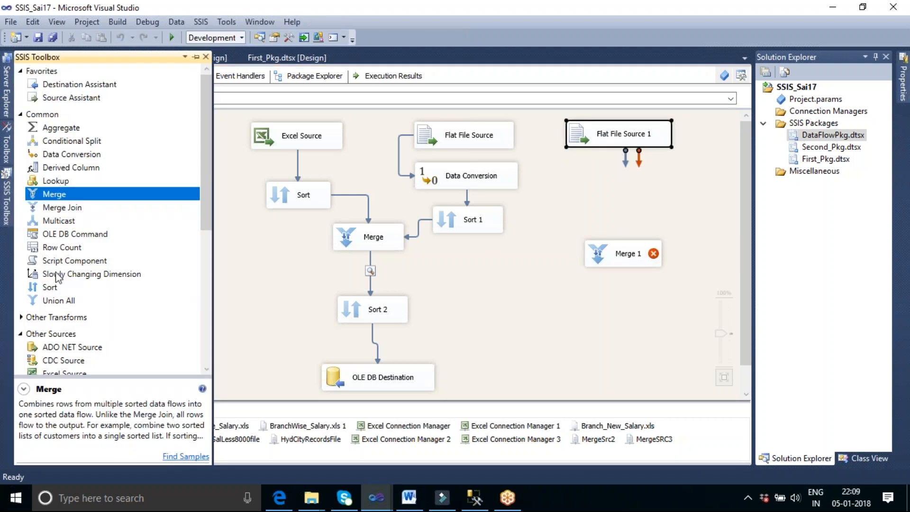
drag(51, 287, 594, 183)
click(620, 148)
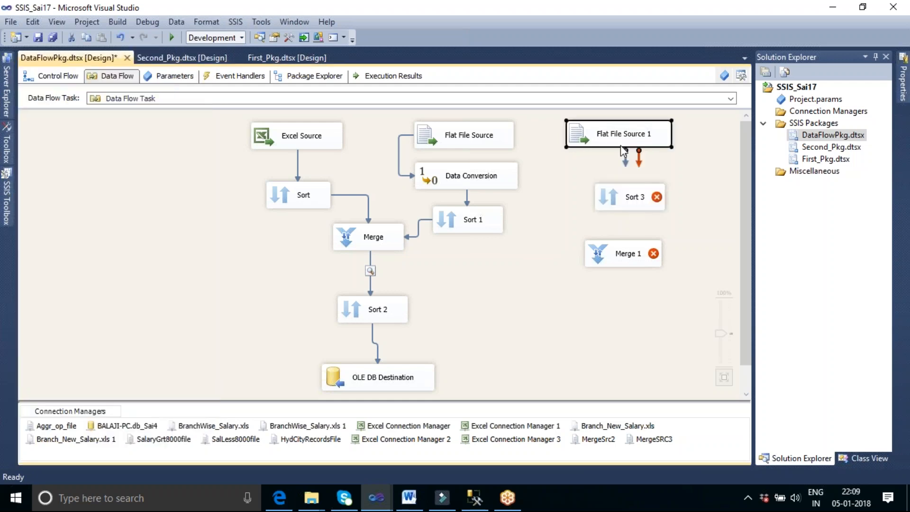
drag(625, 156, 626, 208)
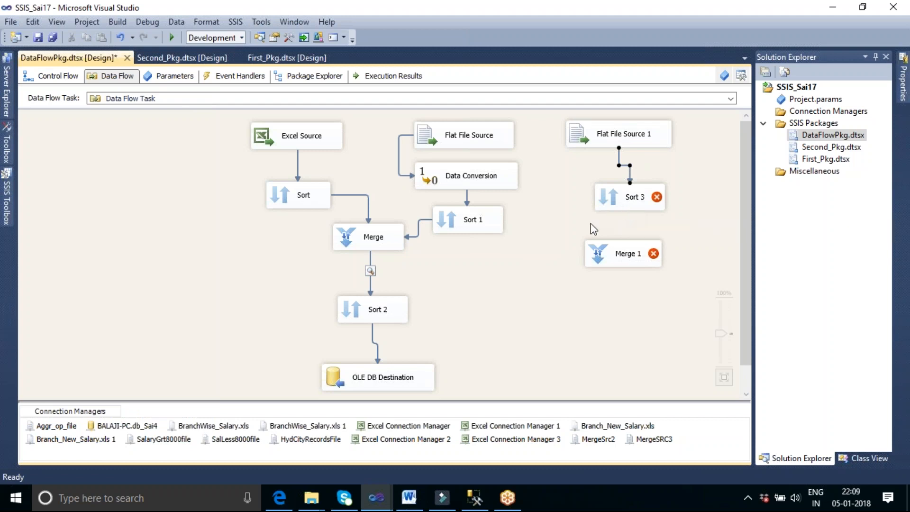
click(630, 196)
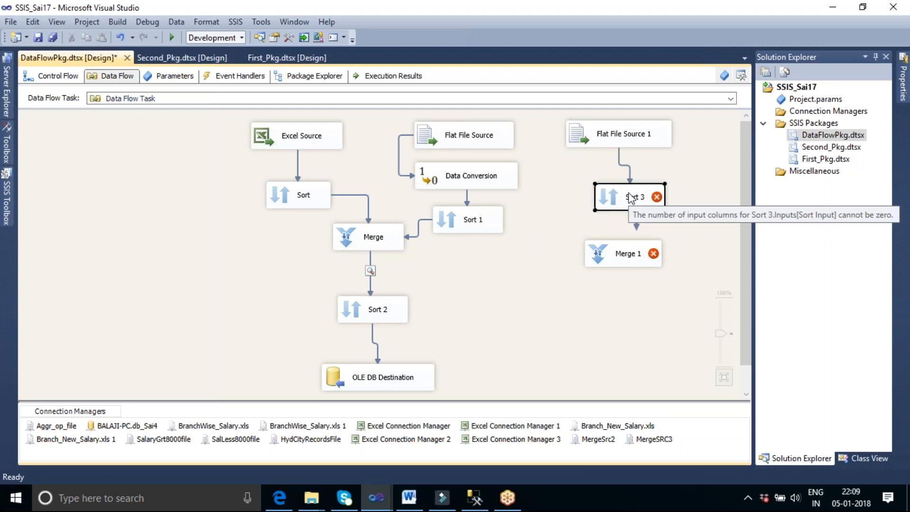
key(Delete)
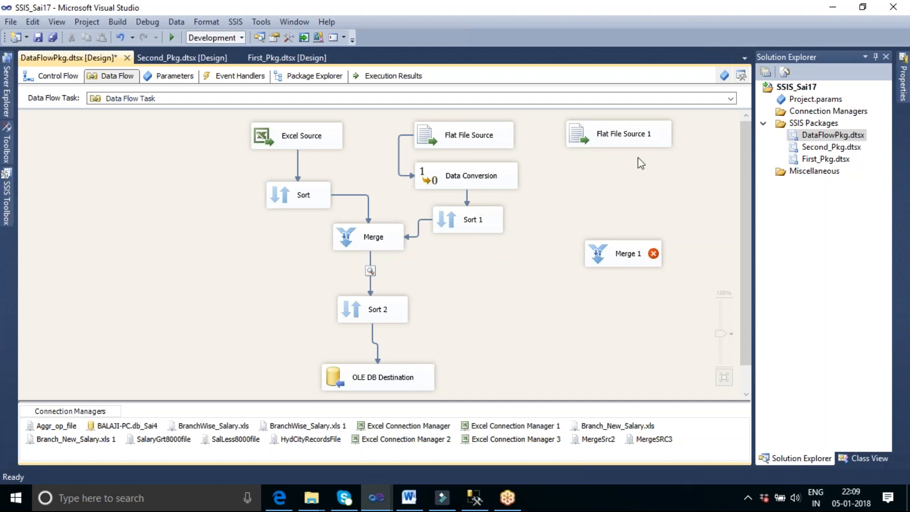
In the Advanced Editor for Flat File Source 1, set IsSorted to True on the Flat File Source Output.
click(625, 141)
right_click(625, 142)
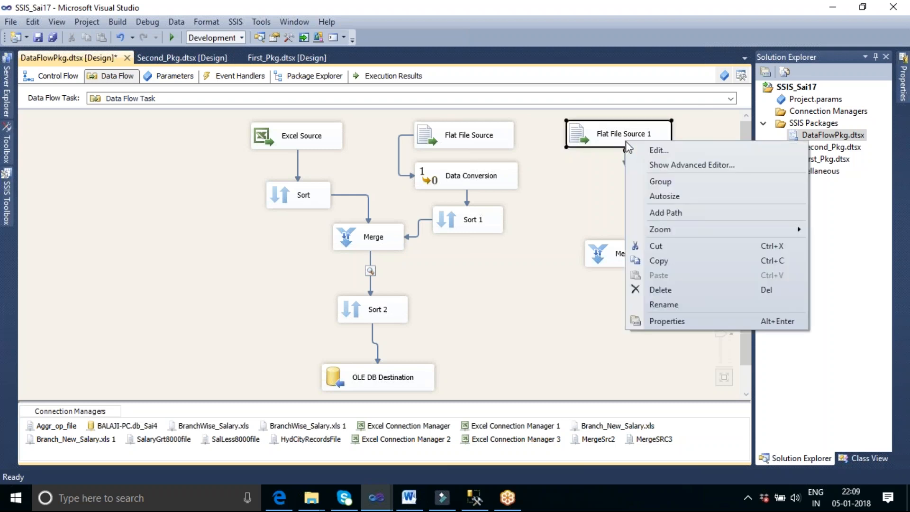
click(653, 164)
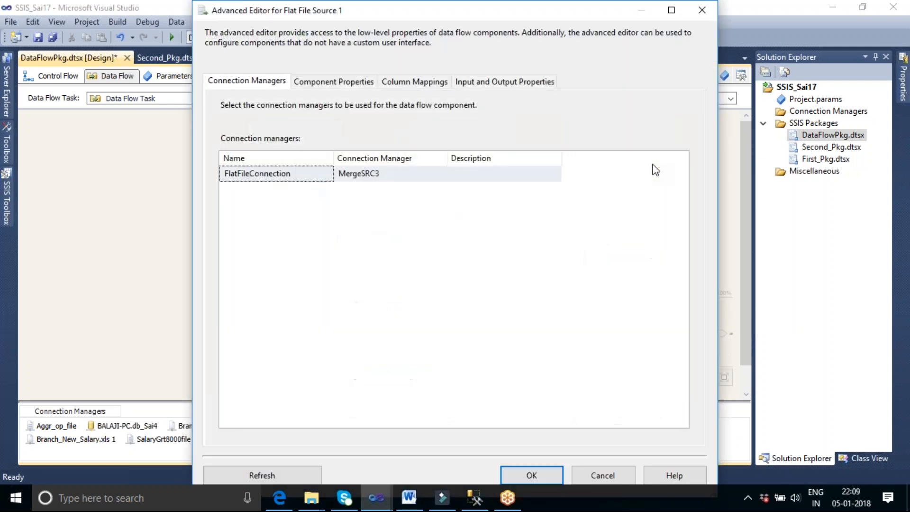
click(514, 90)
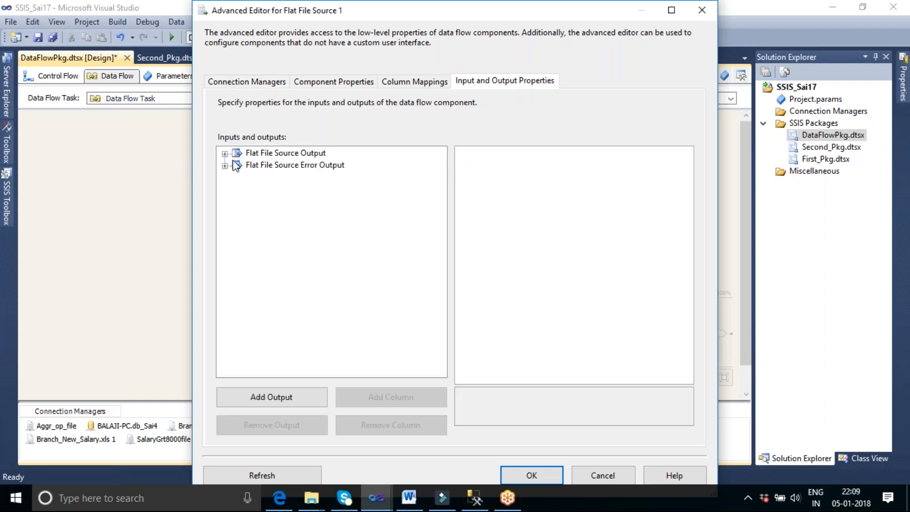
click(251, 157)
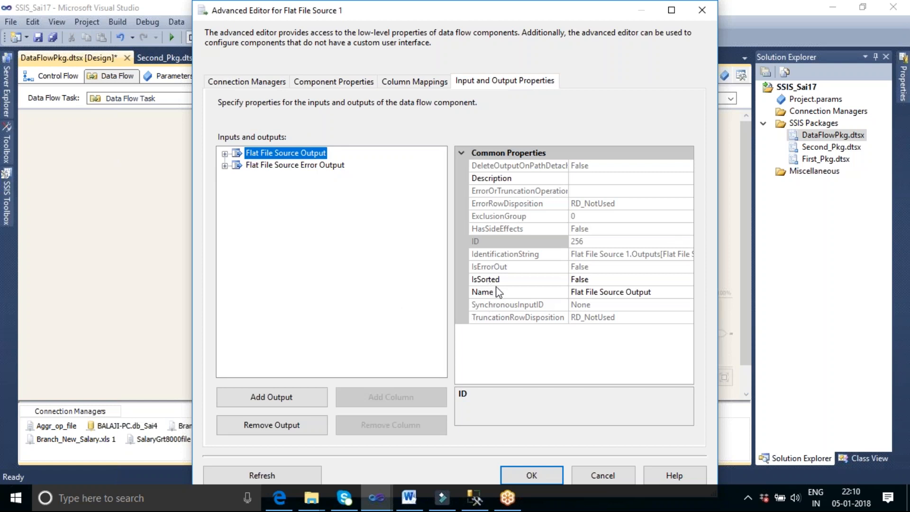
click(596, 291)
click(609, 279)
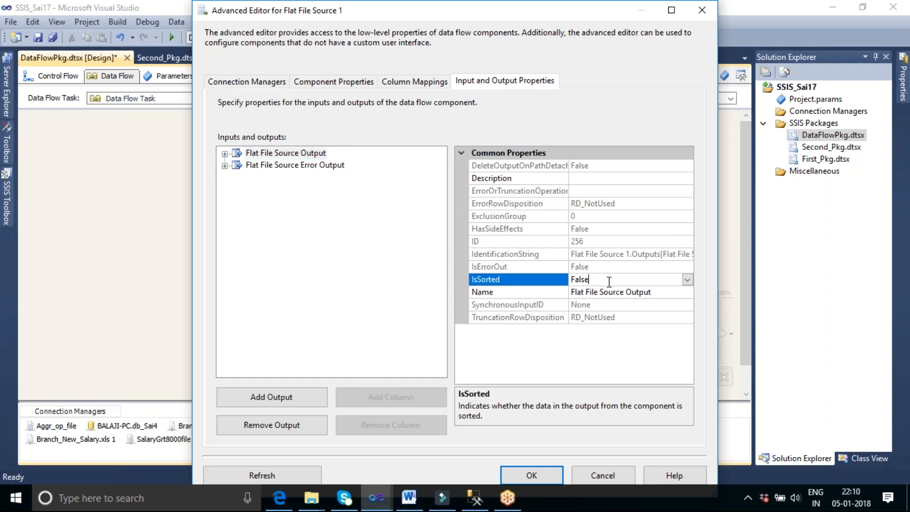
click(687, 280)
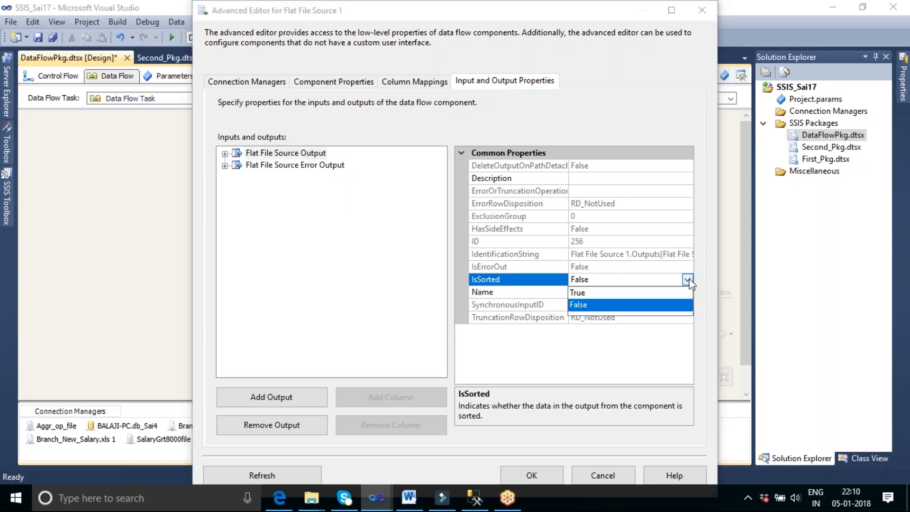
click(579, 294)
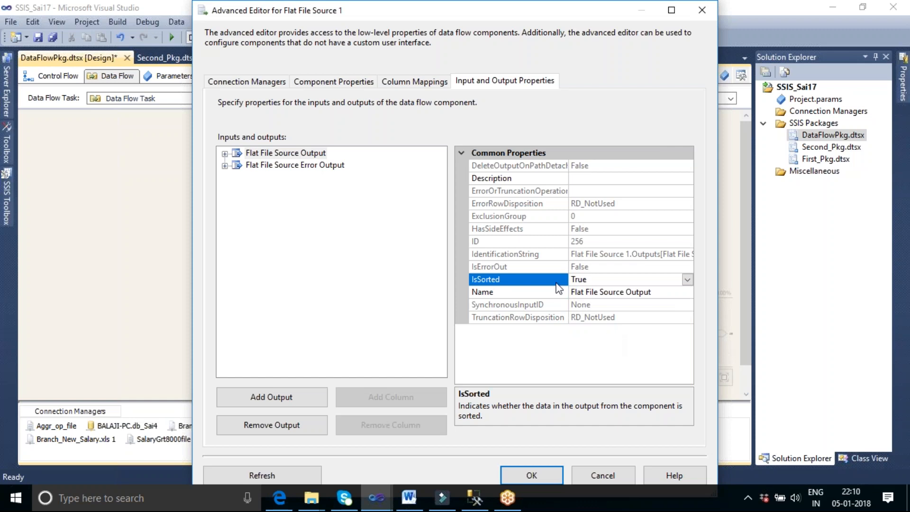
Set SortKeyPosition to 1 for the Empid output column of the Flat File Source Output and enlarge the editor window.
click(225, 154)
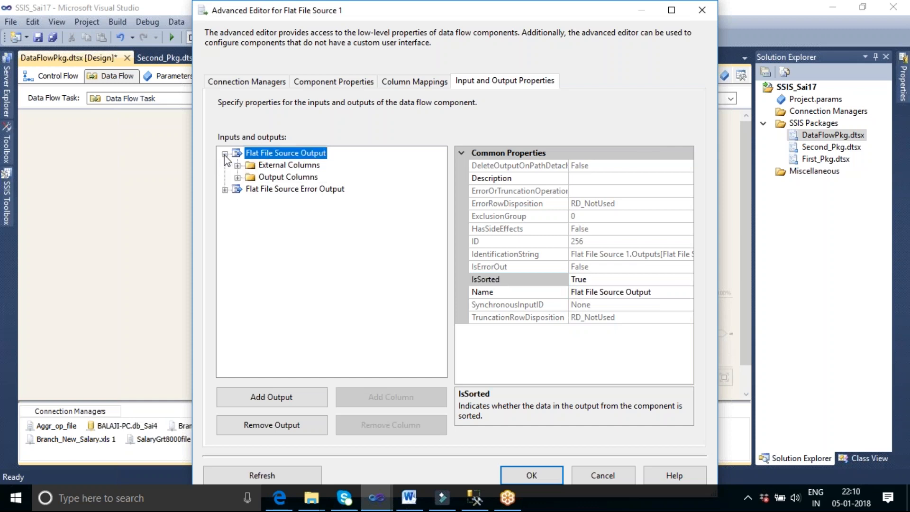
click(237, 177)
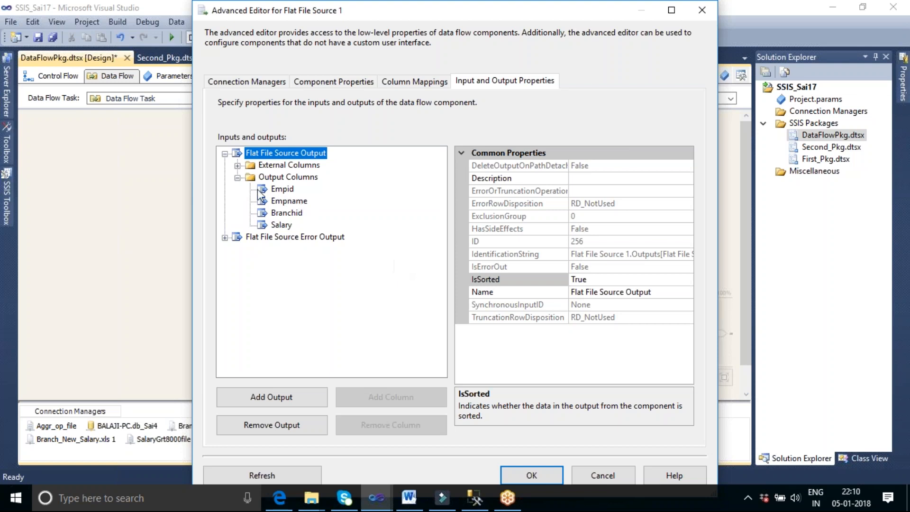
click(237, 177)
click(225, 153)
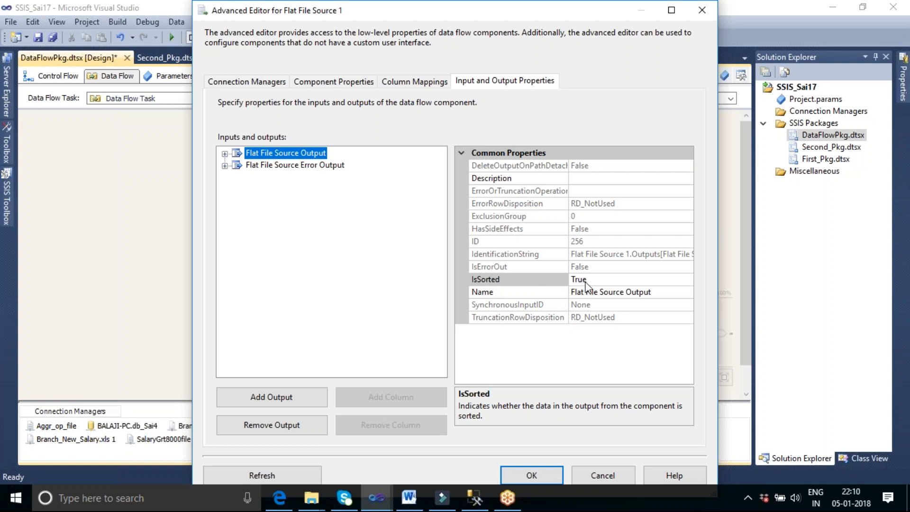
click(225, 154)
click(238, 177)
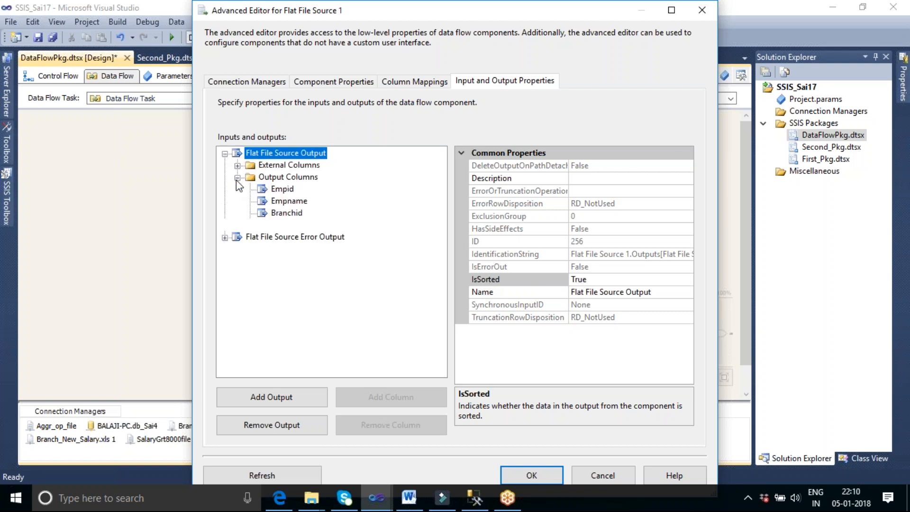
click(286, 190)
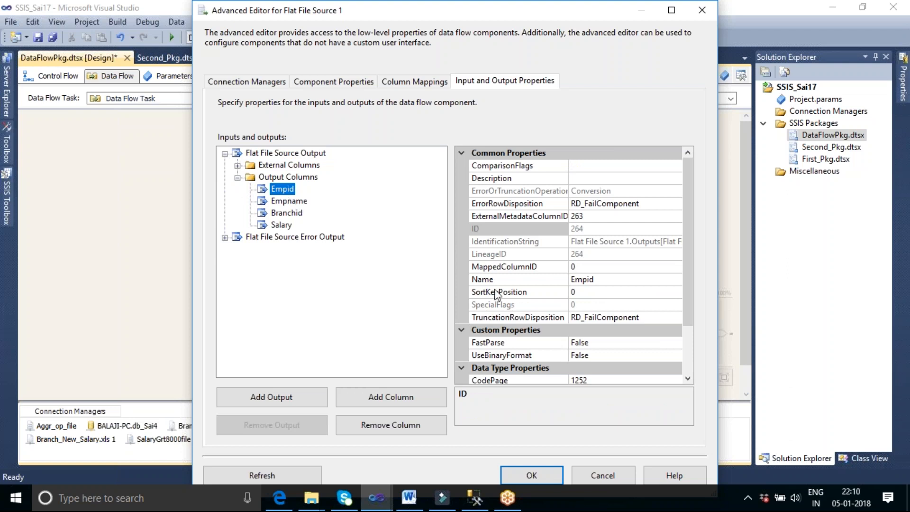
click(584, 293)
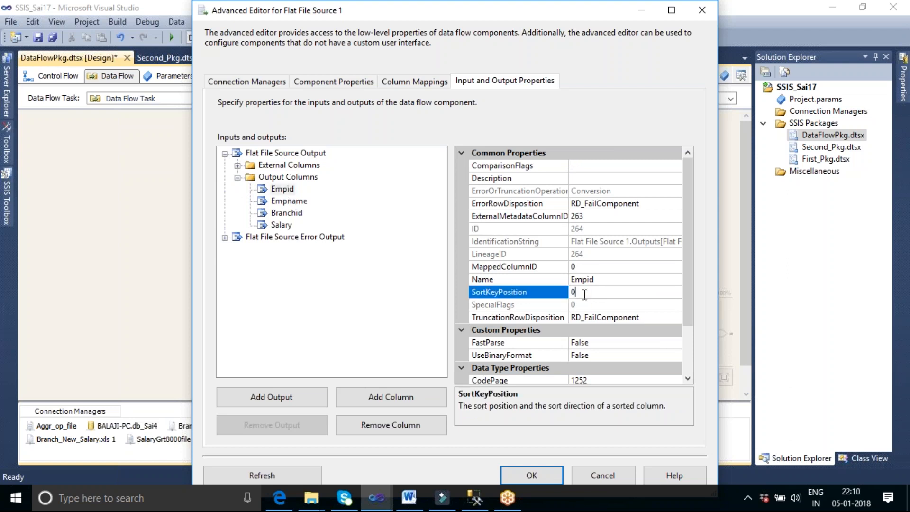
key(BackSpace)
text(1)
drag(405, 20, 375, 2)
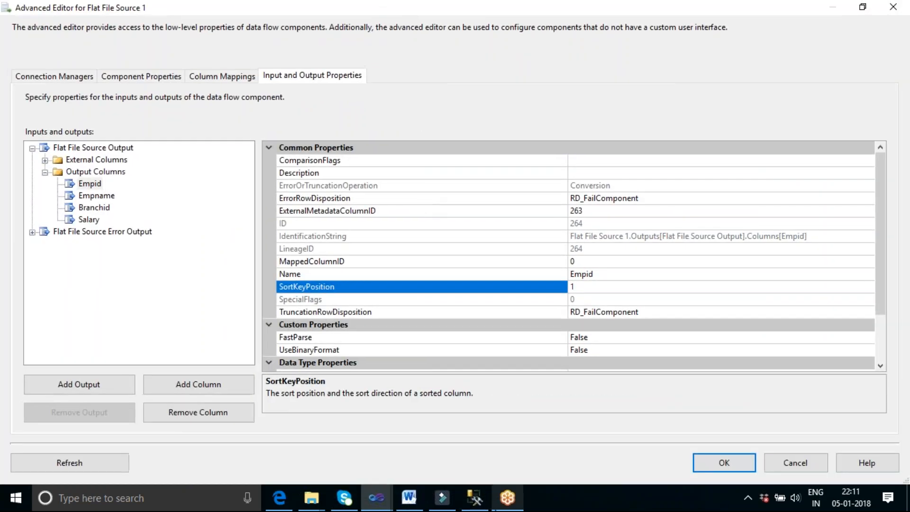
Recheck the output's IsSorted value and Empid's SortKeyPosition, and apply the Advanced Editor changes.
click(45, 171)
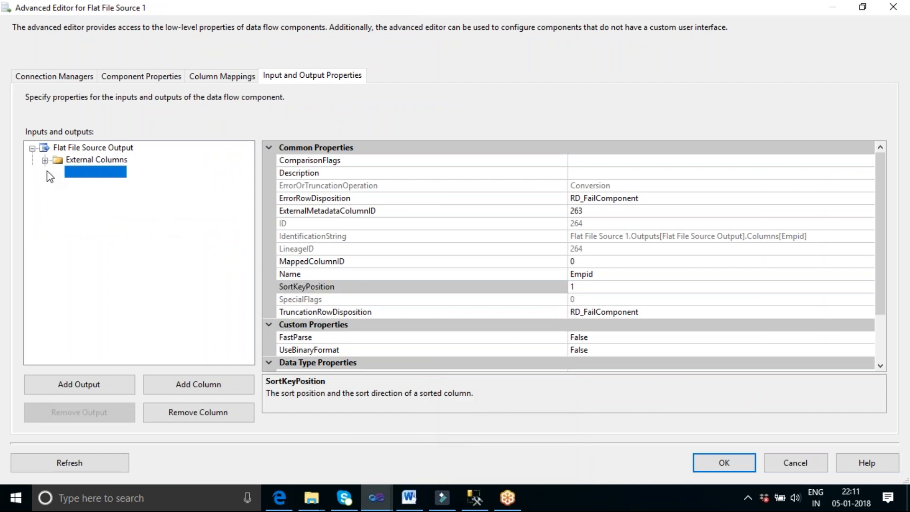
click(32, 148)
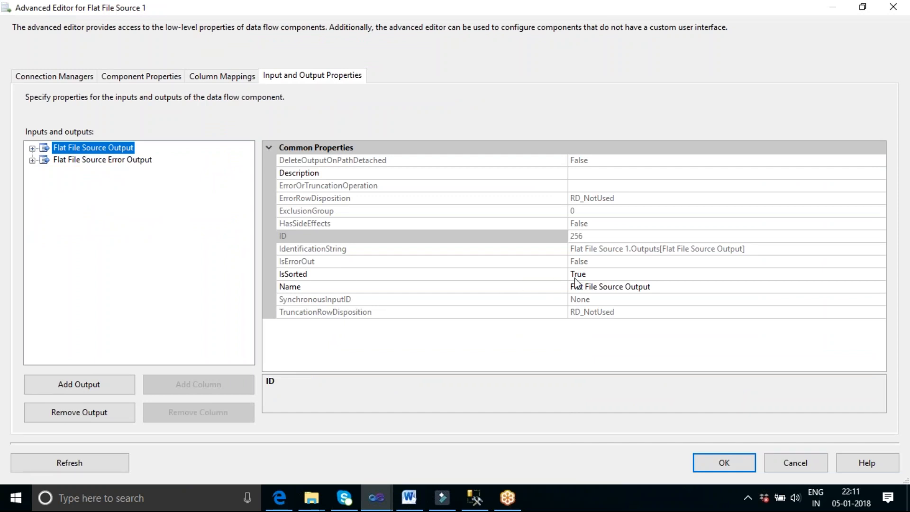
click(31, 148)
click(45, 172)
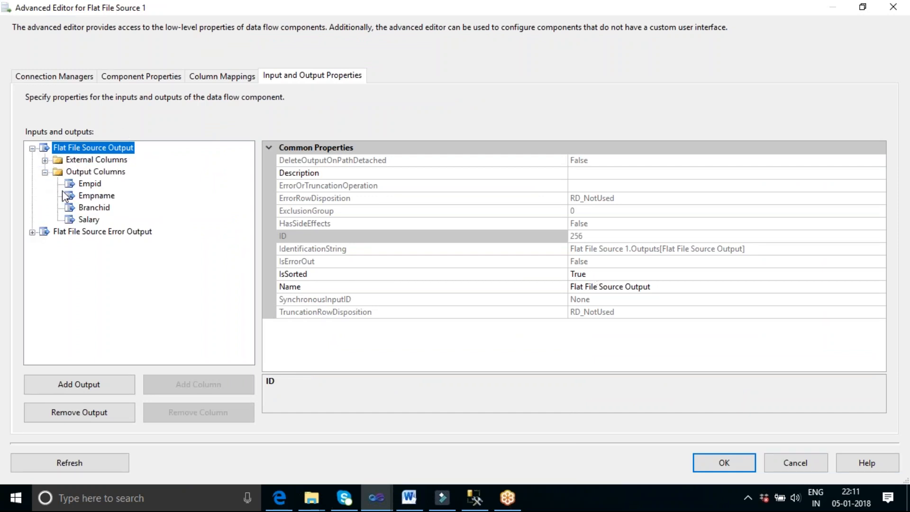
click(85, 184)
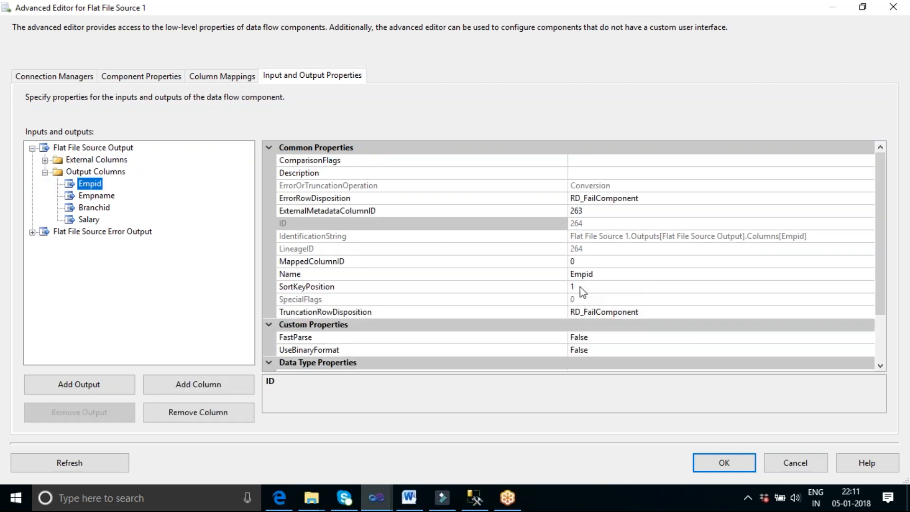
click(729, 460)
click(583, 357)
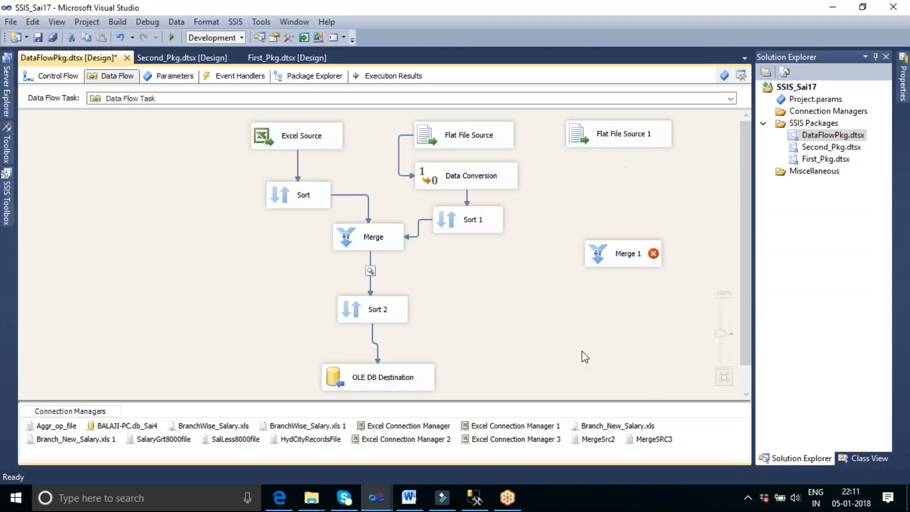
Connect the Flat File Source Output of Flat File Source 1 to Merge 1 as Merge Input 1.
click(314, 198)
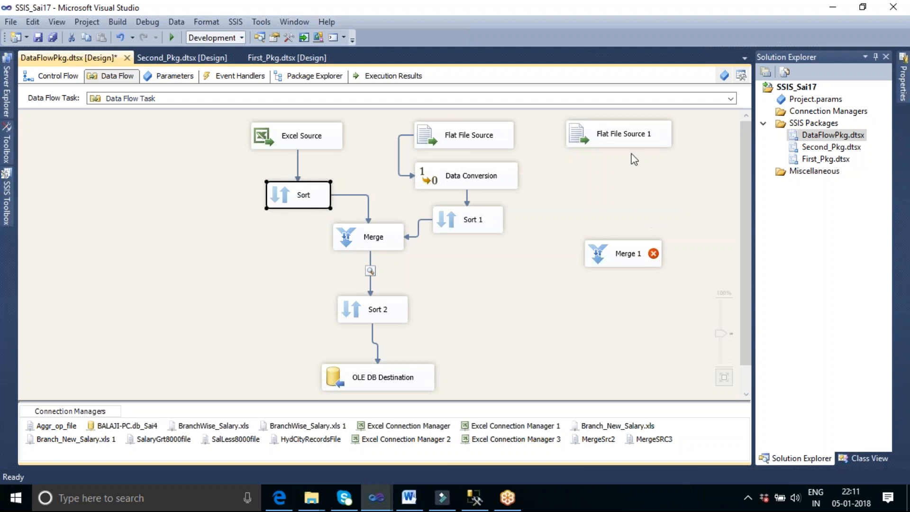
click(624, 141)
drag(625, 159, 633, 259)
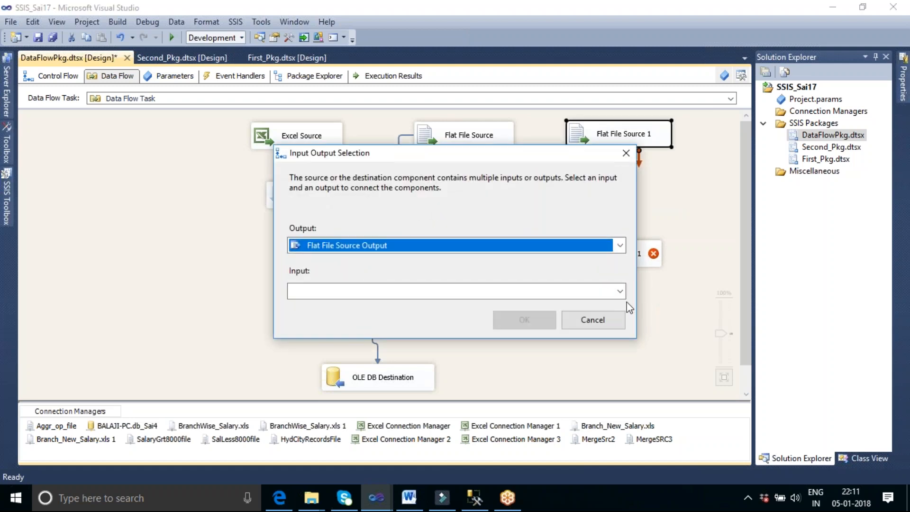
click(621, 292)
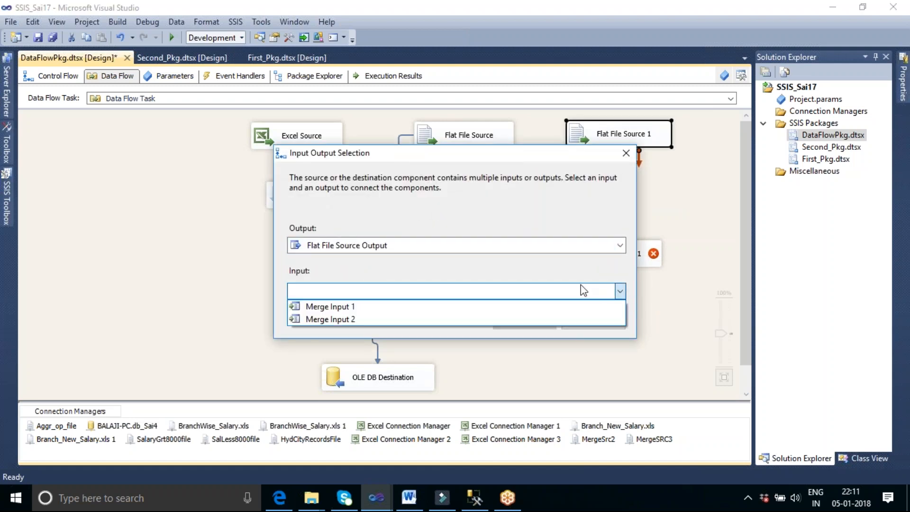
click(445, 311)
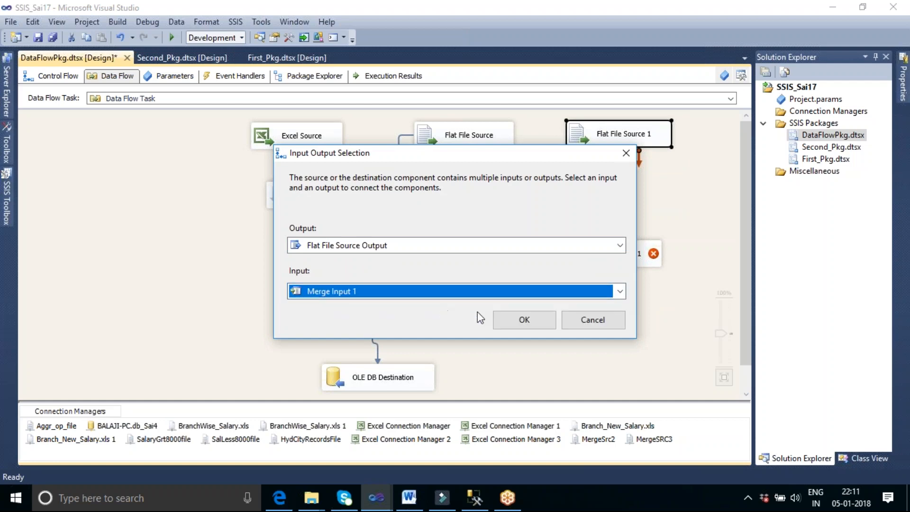
click(517, 319)
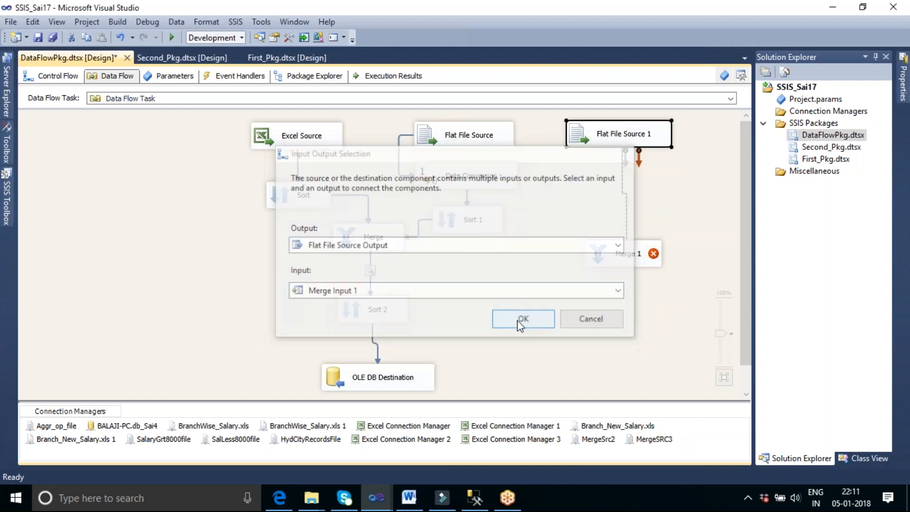
right_click(644, 141)
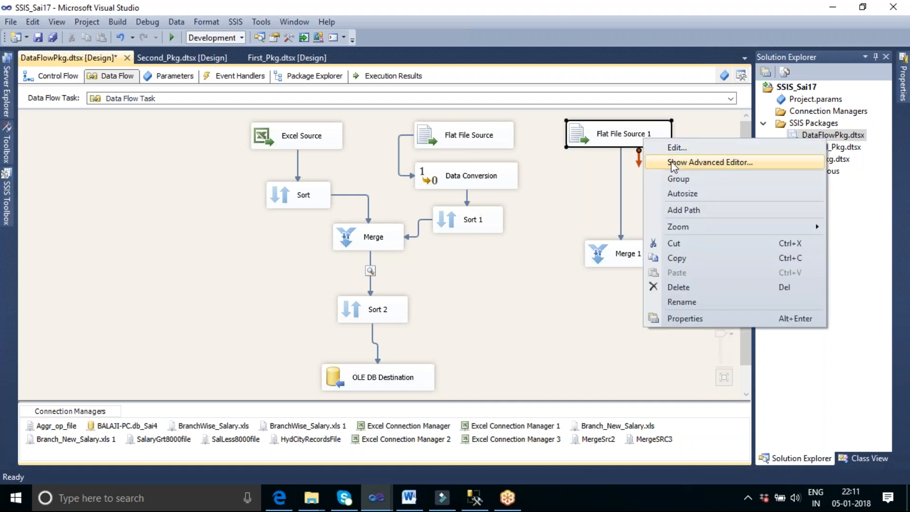
click(603, 324)
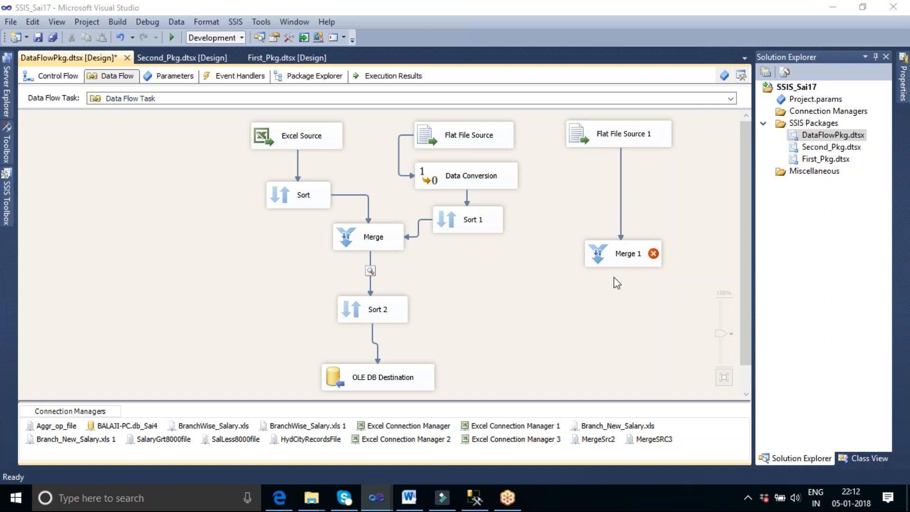
Remove the path from Merge to Sort 2, shift Merge slightly, and connect its output to Merge 1.
mouse_move(626, 257)
click(371, 265)
key(Delete)
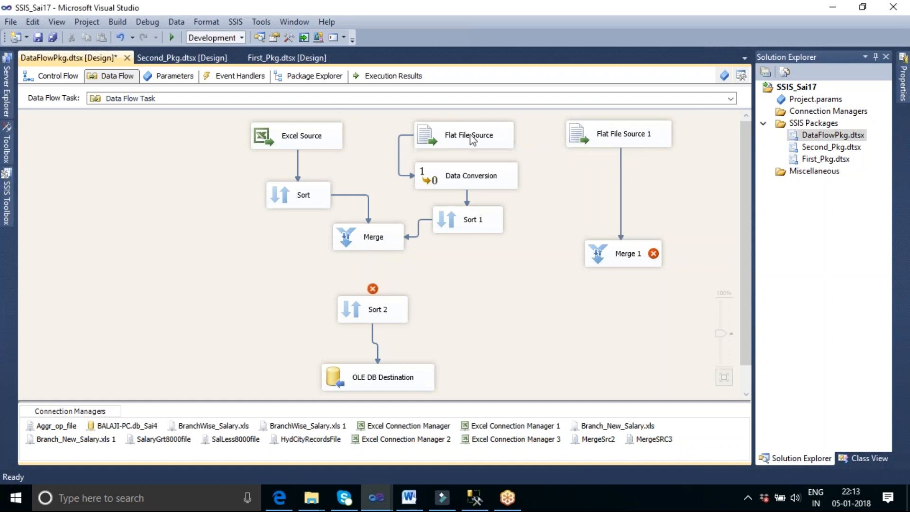
drag(383, 241, 418, 265)
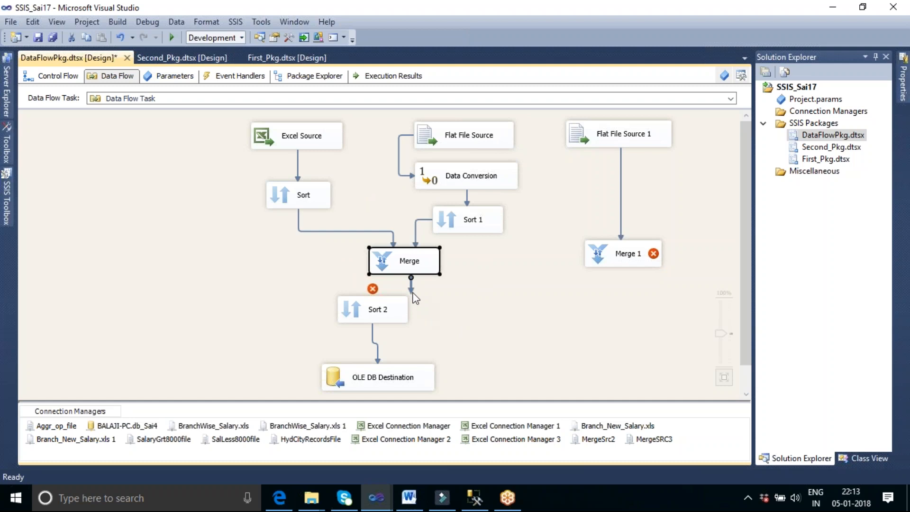
drag(412, 292, 582, 251)
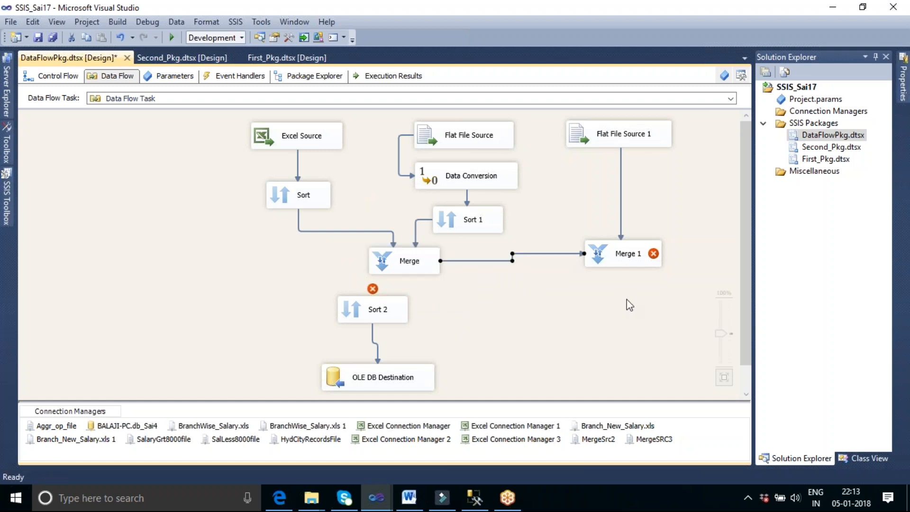
Move Sort 2 and OLE DB Destination across the canvas, closer beneath Merge 1.
drag(396, 308, 538, 324)
drag(401, 381, 533, 378)
Try to map Merge Input 2's Empid column to the Empid output column in Merge 1.
double_click(622, 262)
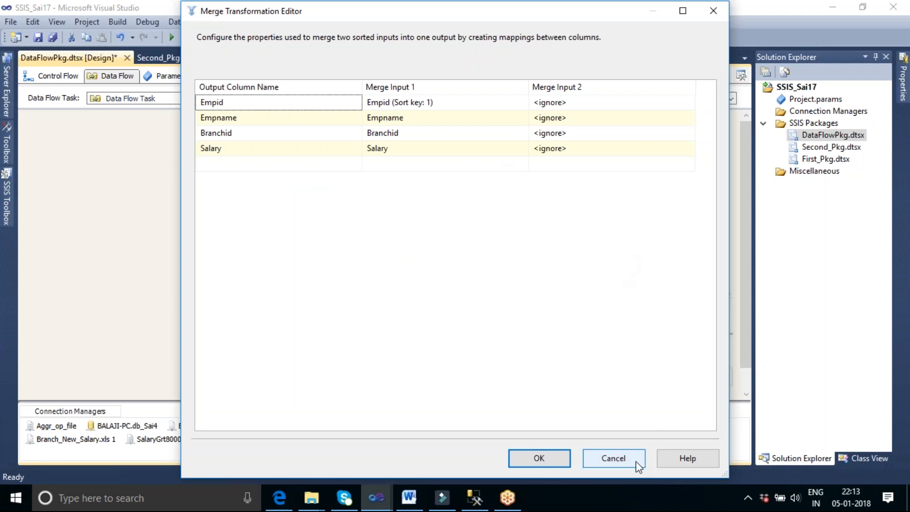
click(632, 460)
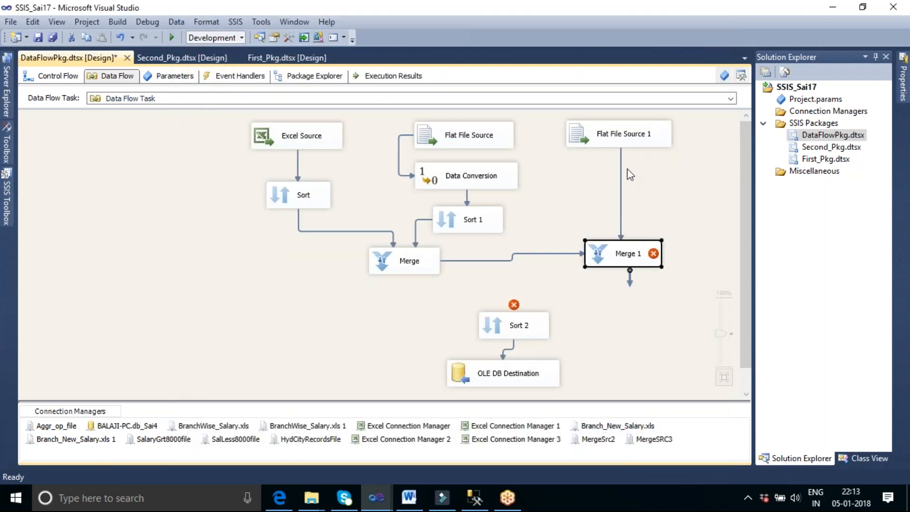
double_click(627, 259)
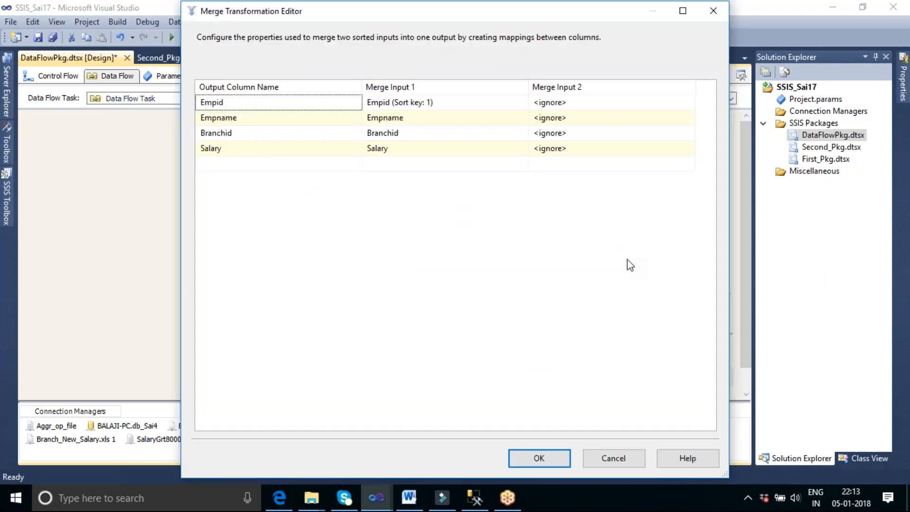
click(666, 101)
click(687, 103)
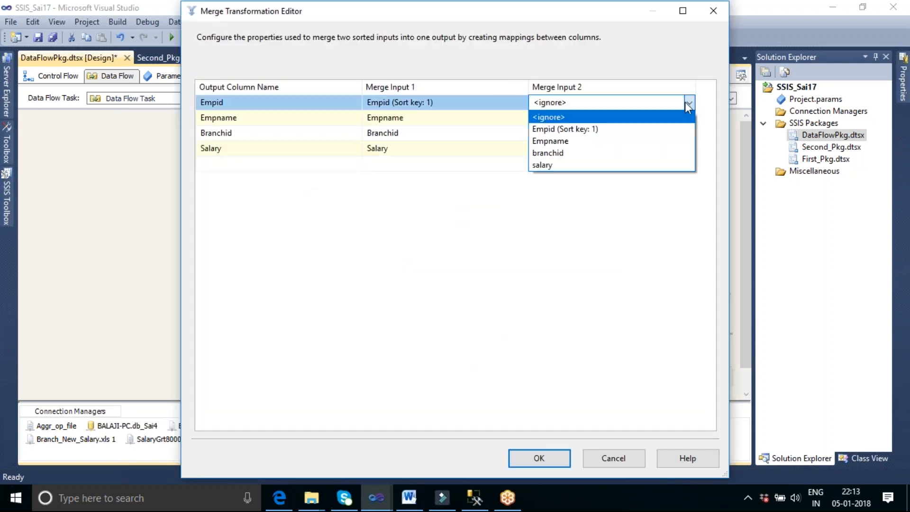
click(618, 129)
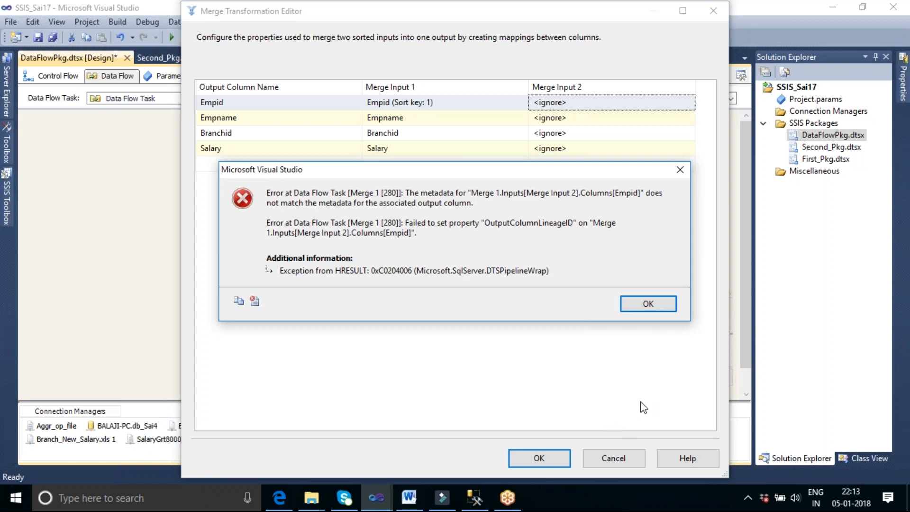
click(661, 305)
click(626, 462)
click(660, 309)
Add a Data Conversion below Flat File Source 1, and replace the source's path to Merge 1 with one to the new conversion.
click(6, 204)
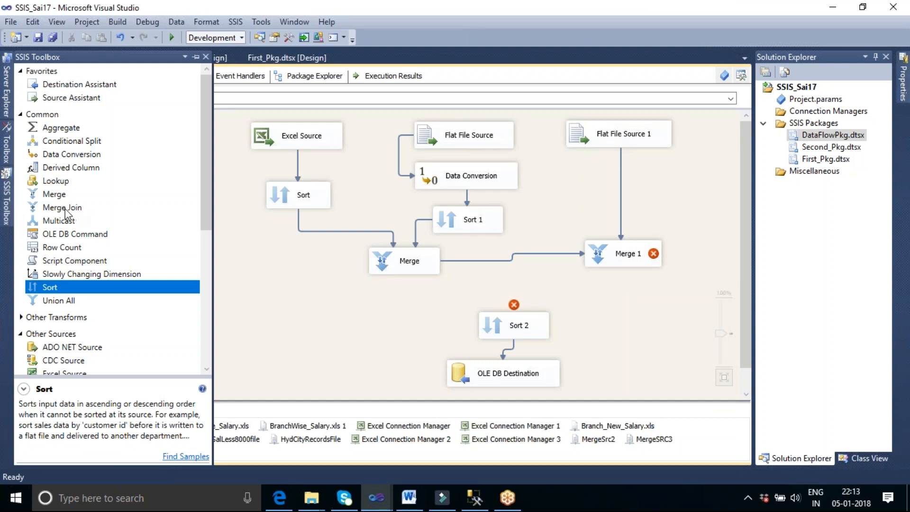
drag(81, 155, 654, 182)
click(616, 145)
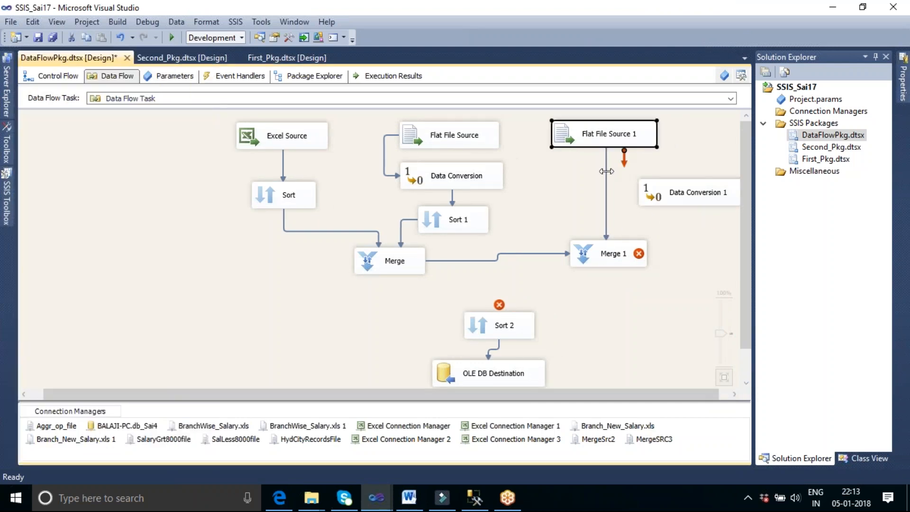
click(606, 172)
key(Delete)
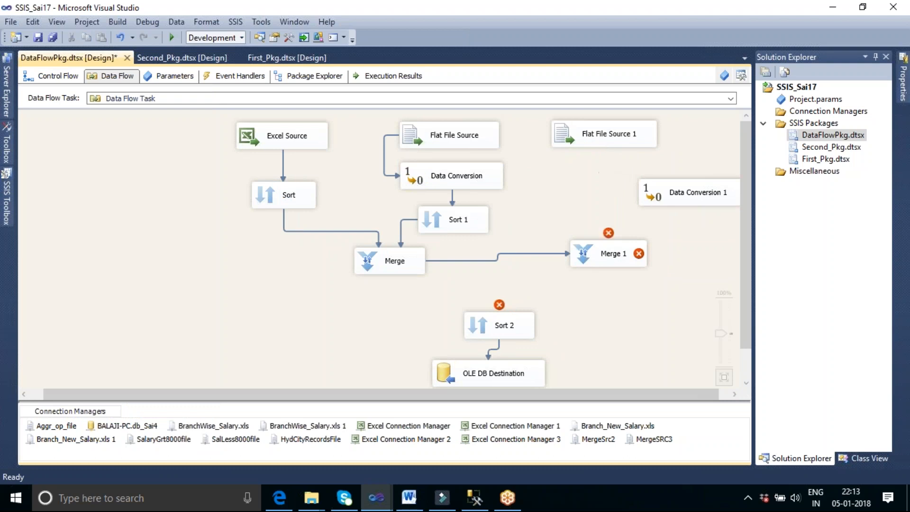
drag(673, 190, 599, 183)
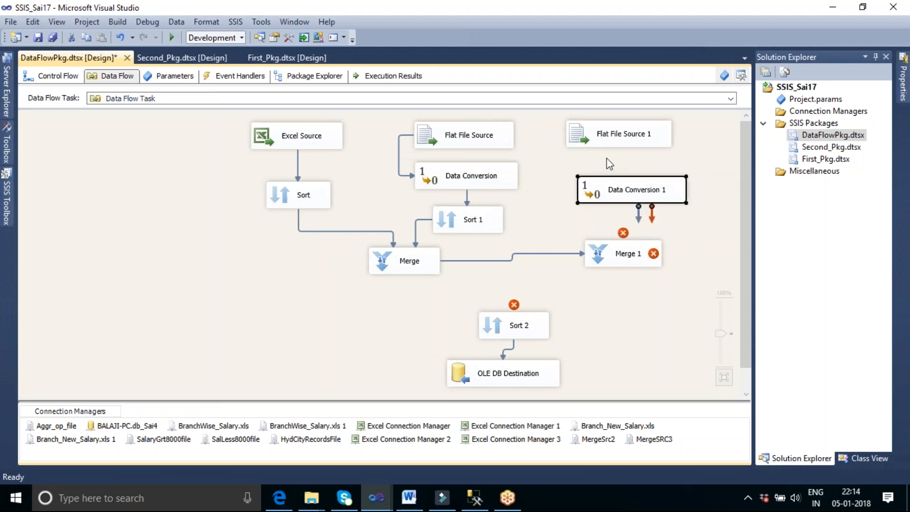
click(604, 136)
click(649, 214)
Select the Empid, Empname, Branchid and Salary columns for conversion in Data Conversion 1.
double_click(639, 191)
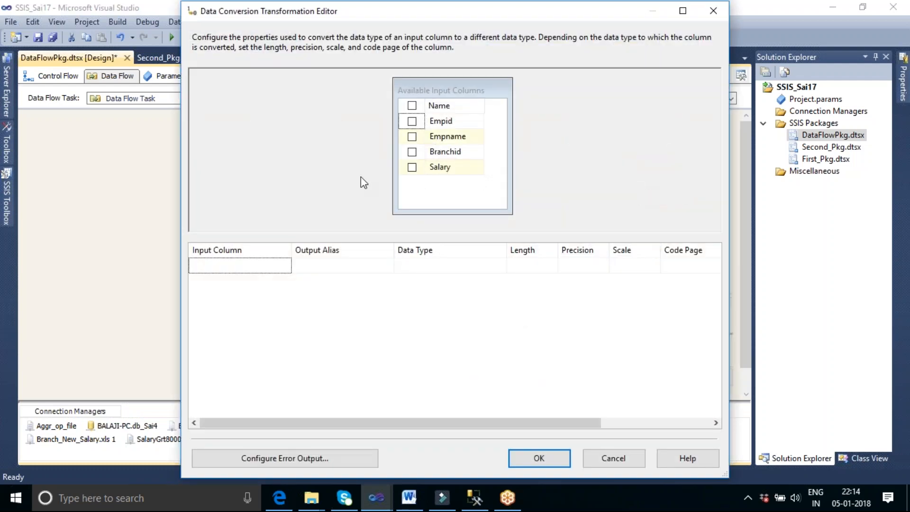
click(412, 121)
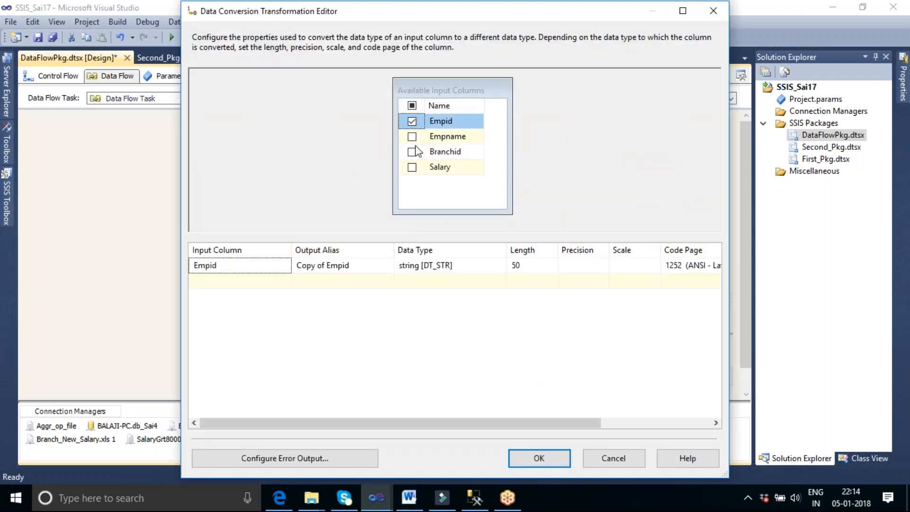
click(412, 137)
click(412, 152)
click(412, 166)
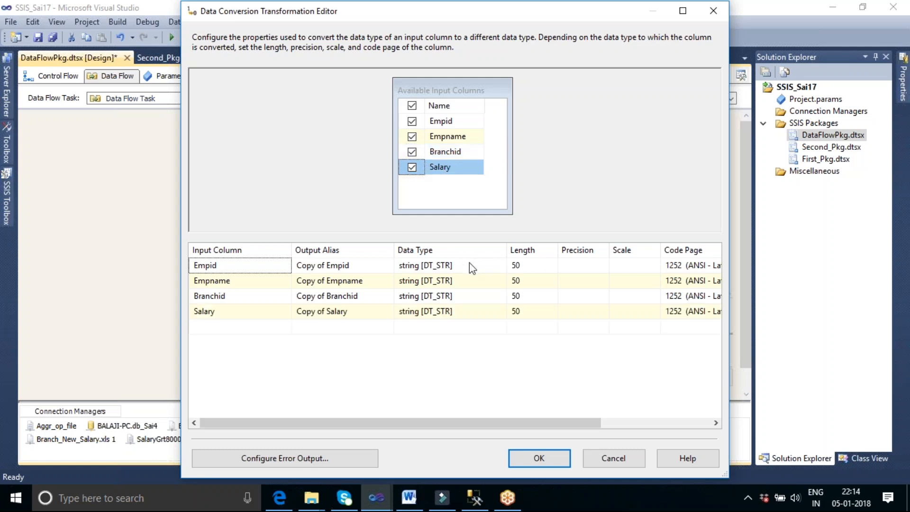
Set Empid's converted data type to double-precision float [DT_R8] and Empname's to Unicode string [DT_WSTR].
click(469, 264)
click(501, 267)
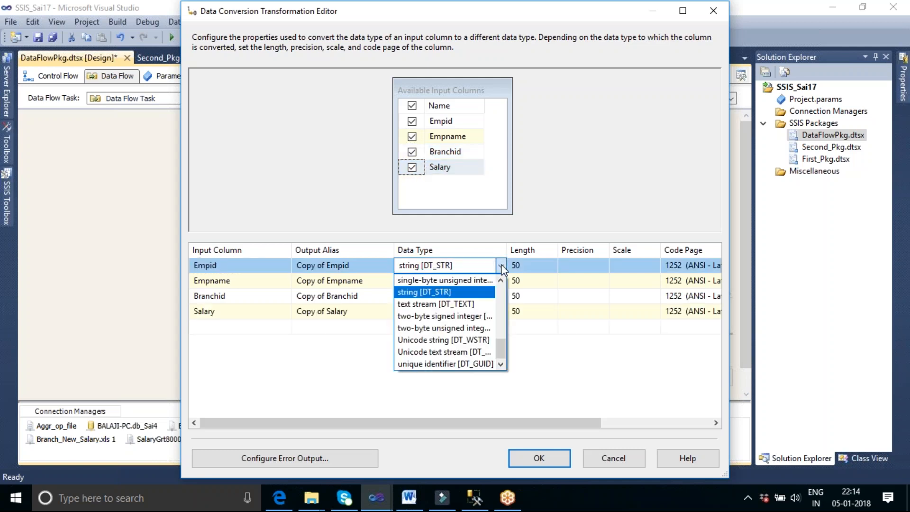
click(498, 264)
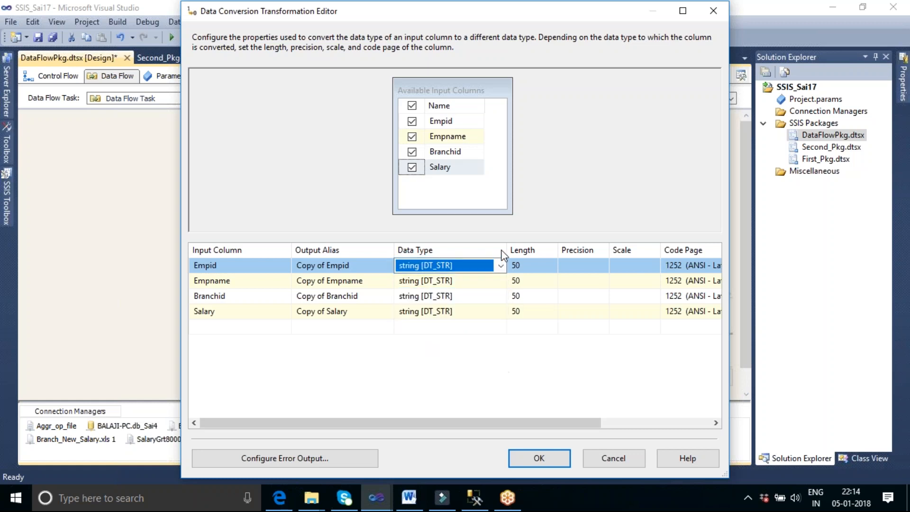
drag(506, 255, 578, 262)
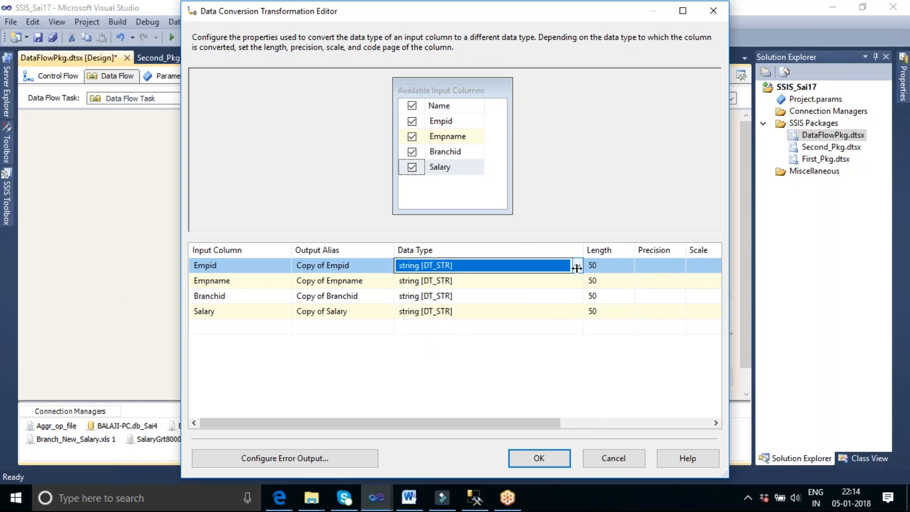
click(577, 267)
drag(577, 348, 575, 326)
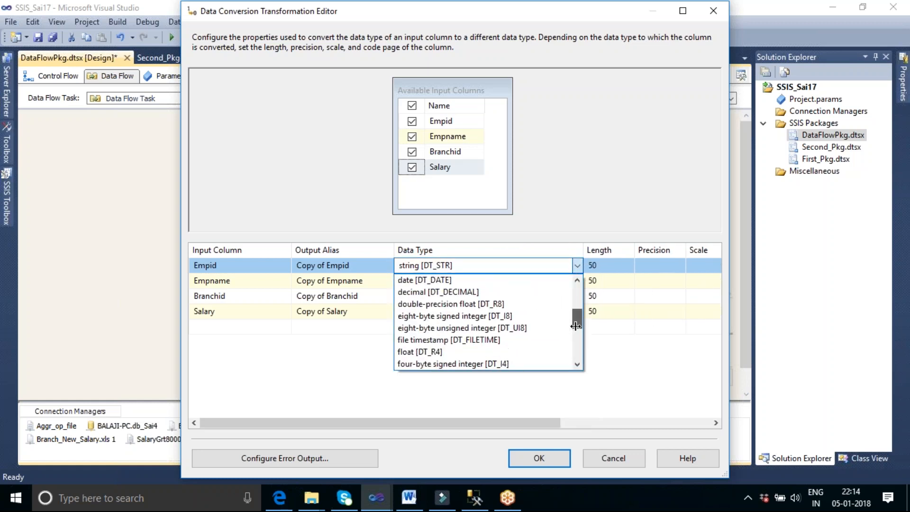
click(545, 303)
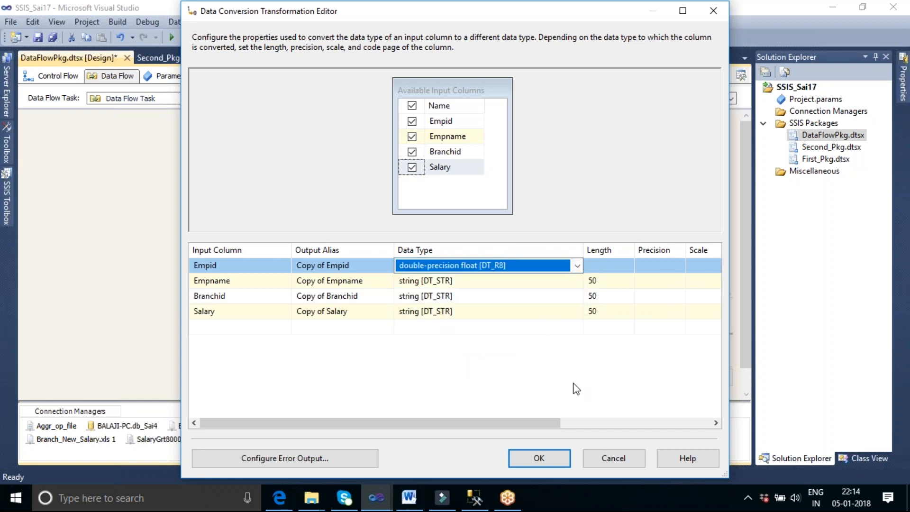
click(516, 285)
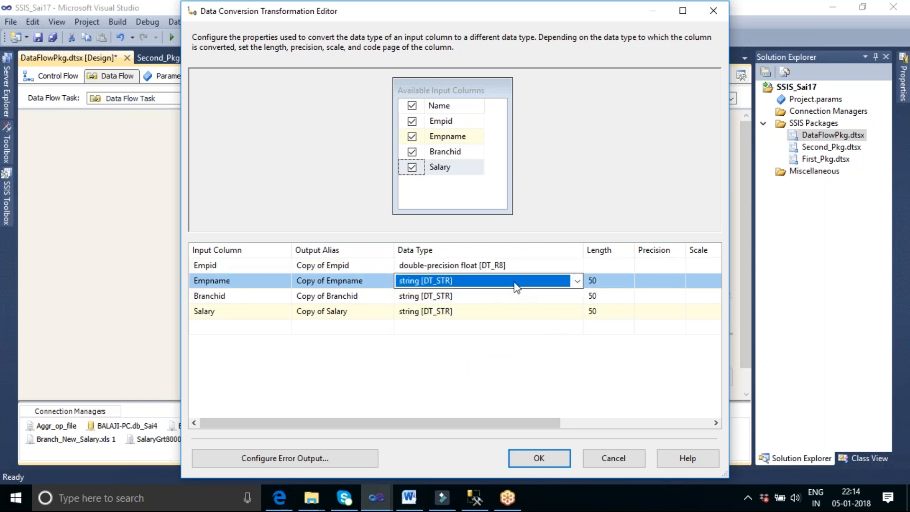
click(576, 280)
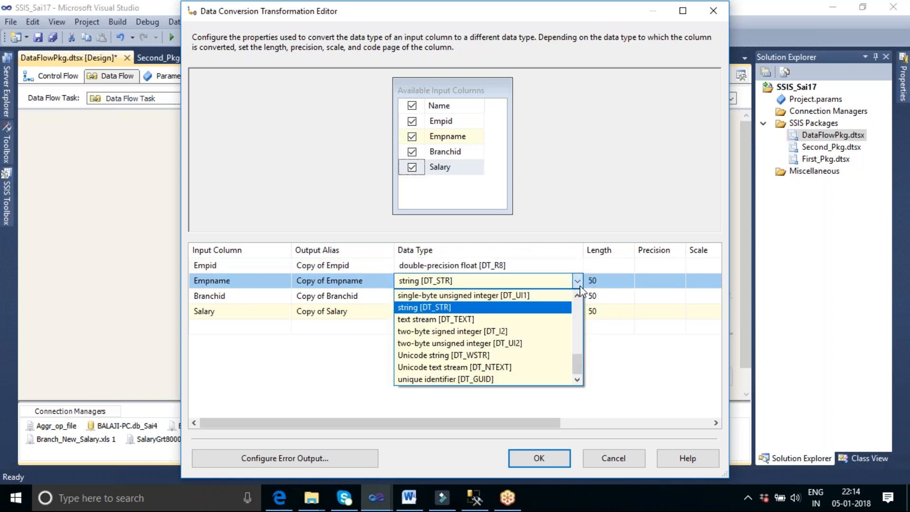
click(501, 349)
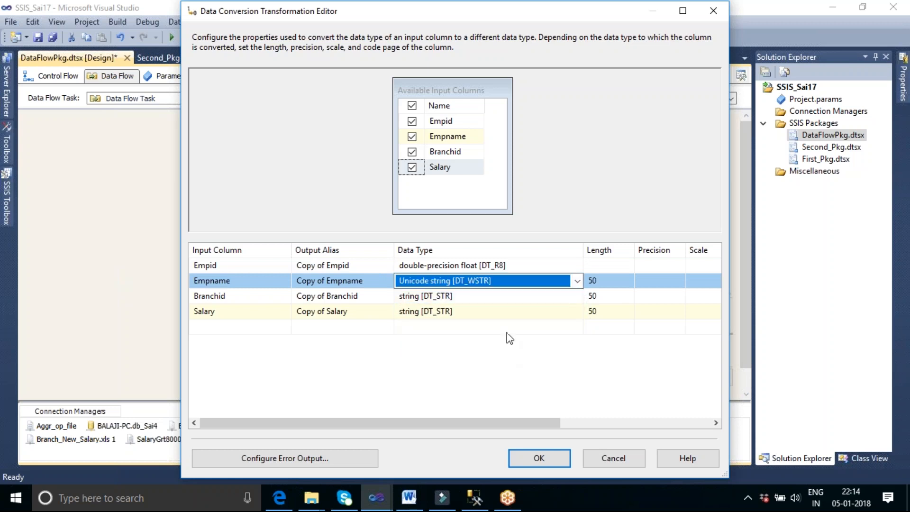
Set the converted data type of Branchid and Salary to double-precision float [DT_R8] and apply the Data Conversion settings.
click(496, 299)
click(577, 296)
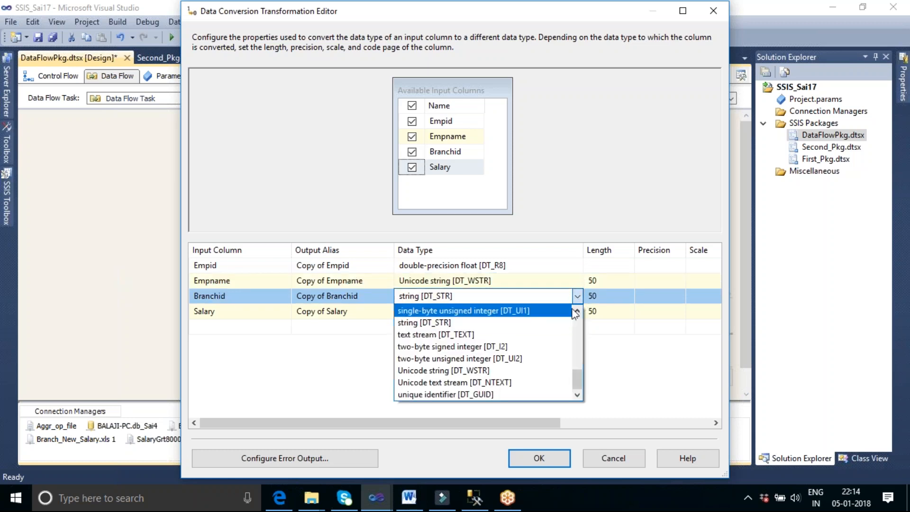
click(571, 324)
click(577, 297)
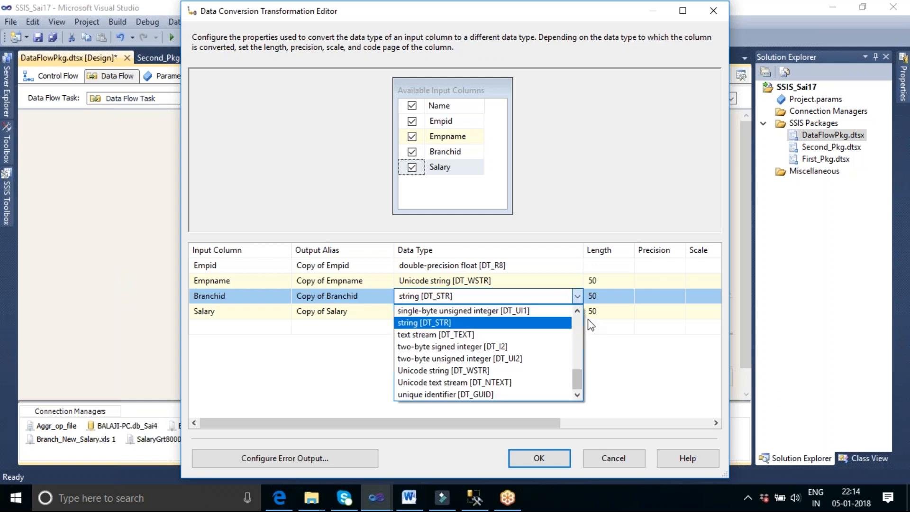
scroll(580, 326, up, 4)
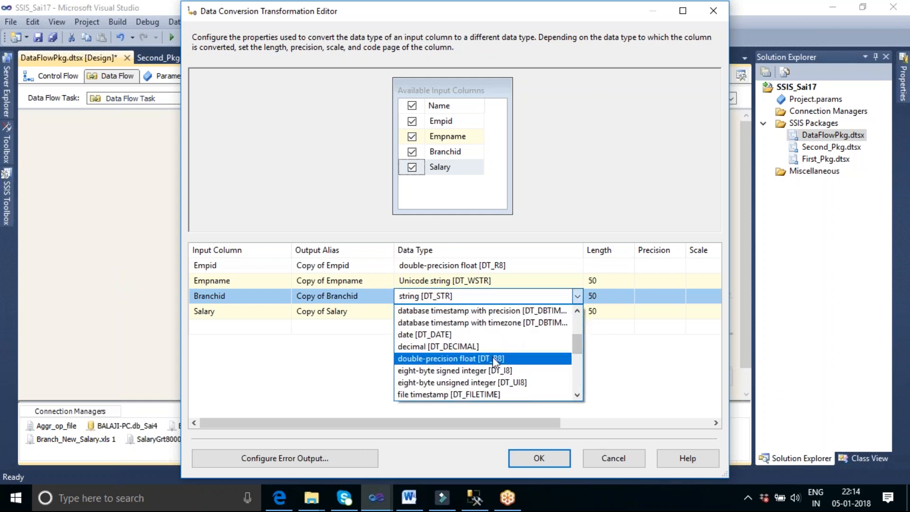
click(493, 359)
click(562, 311)
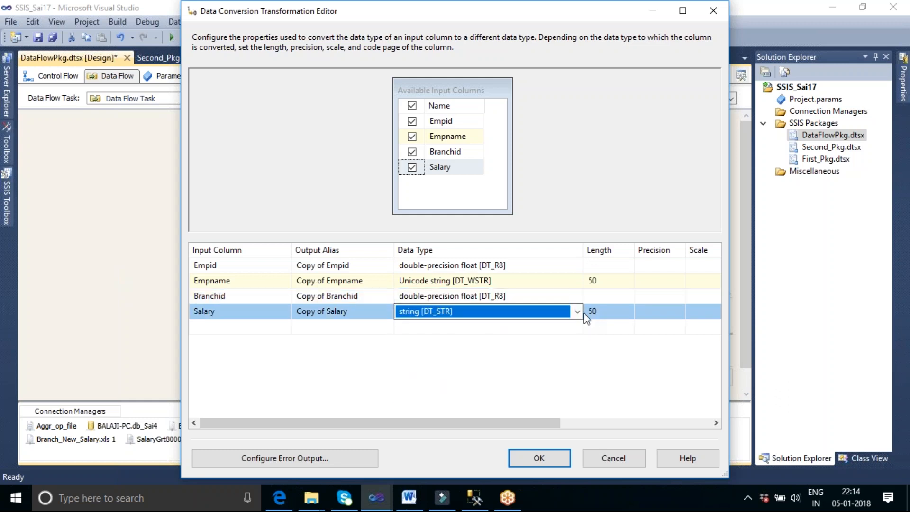
click(577, 311)
scroll(576, 340, up, 5)
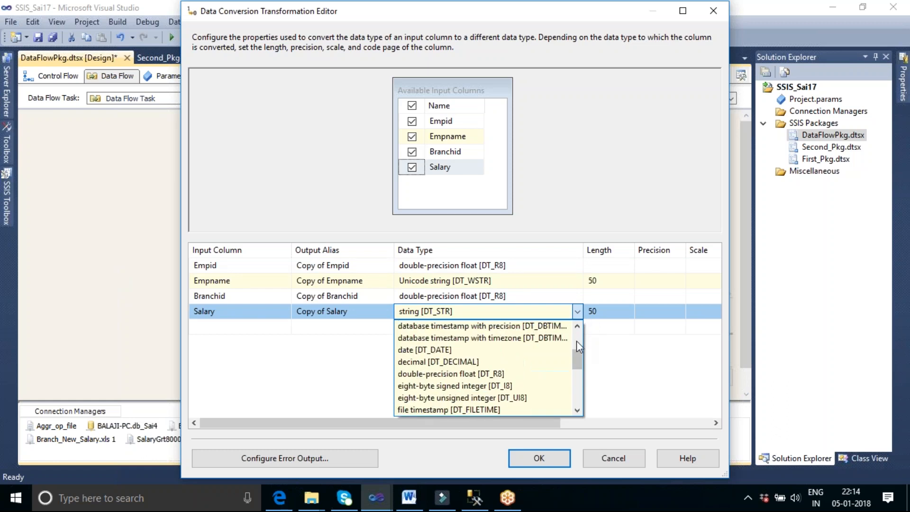
click(521, 374)
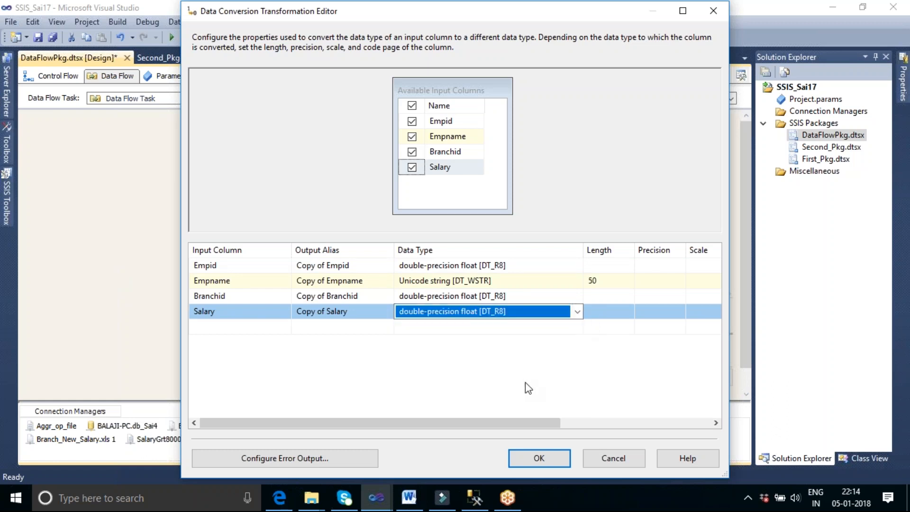
click(538, 459)
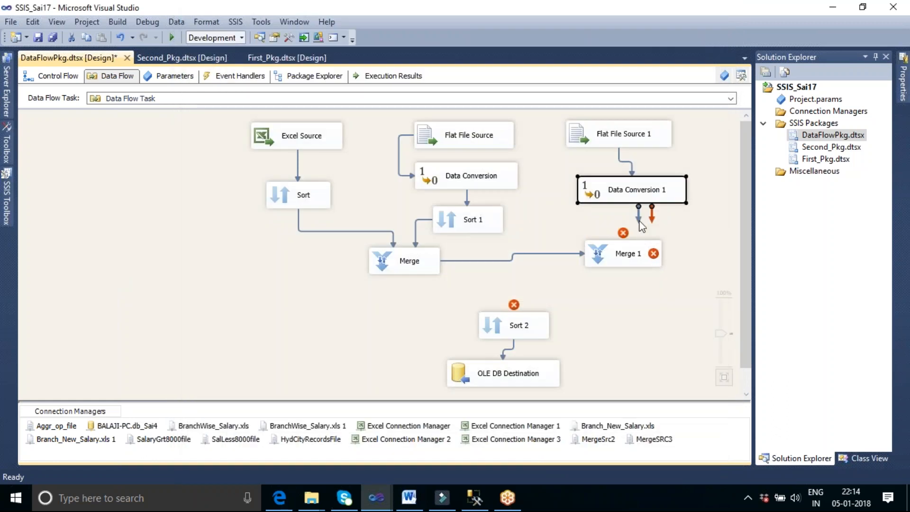
Connect Data Conversion 1 to Merge 1 and check which Merge Input 2 columns are offered for Empid, leaving the mappings unchanged.
drag(638, 224, 633, 252)
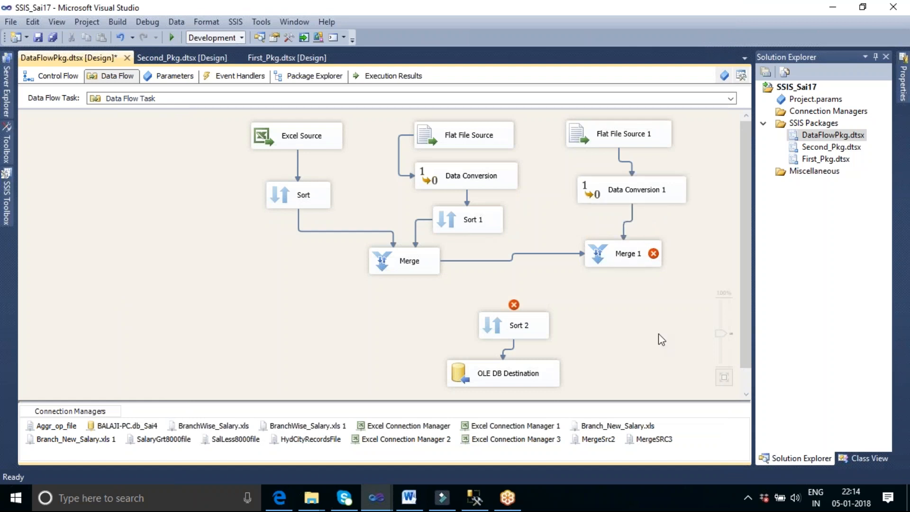
double_click(626, 256)
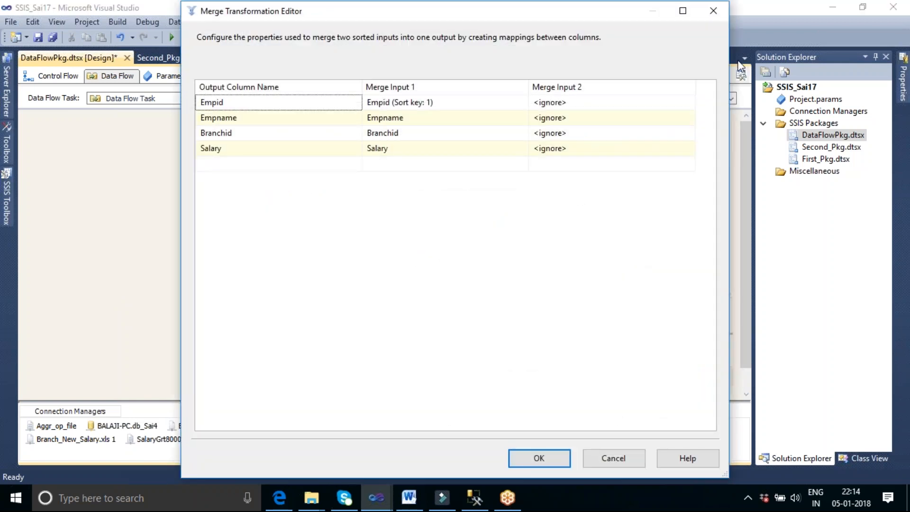
click(686, 104)
click(688, 103)
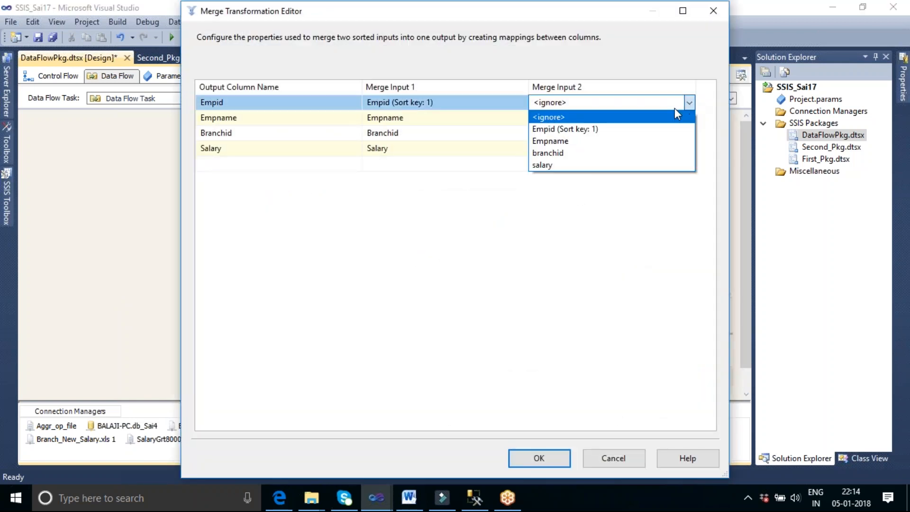
click(610, 455)
click(609, 460)
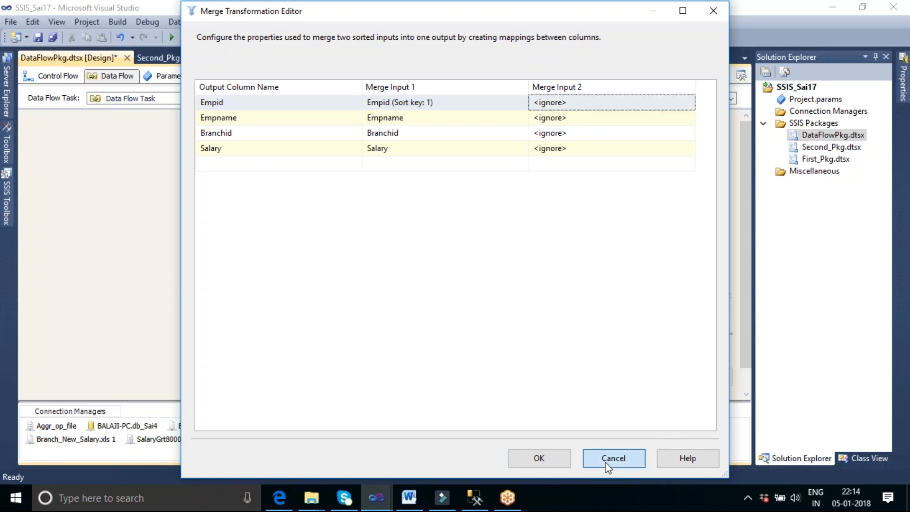
Review the output aliases in Data Conversion 1 and delete the Merge 1 transformation.
double_click(628, 191)
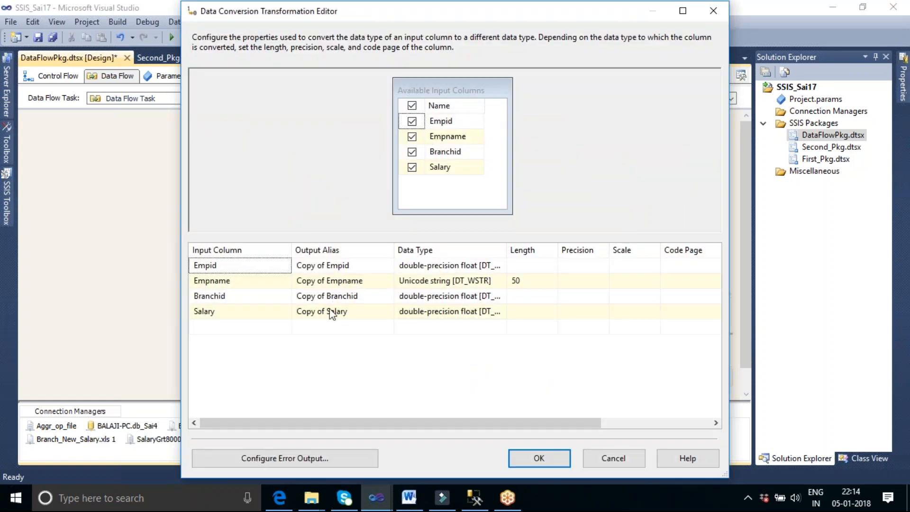
click(539, 458)
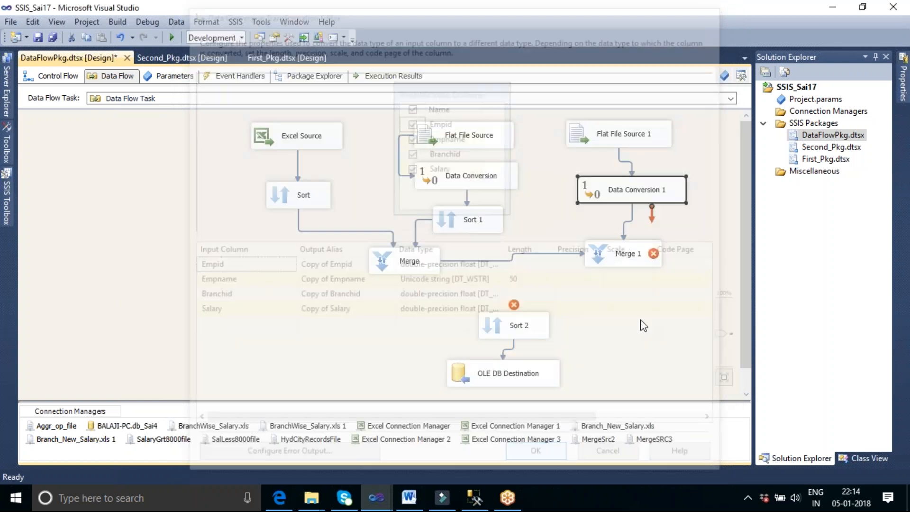
click(633, 259)
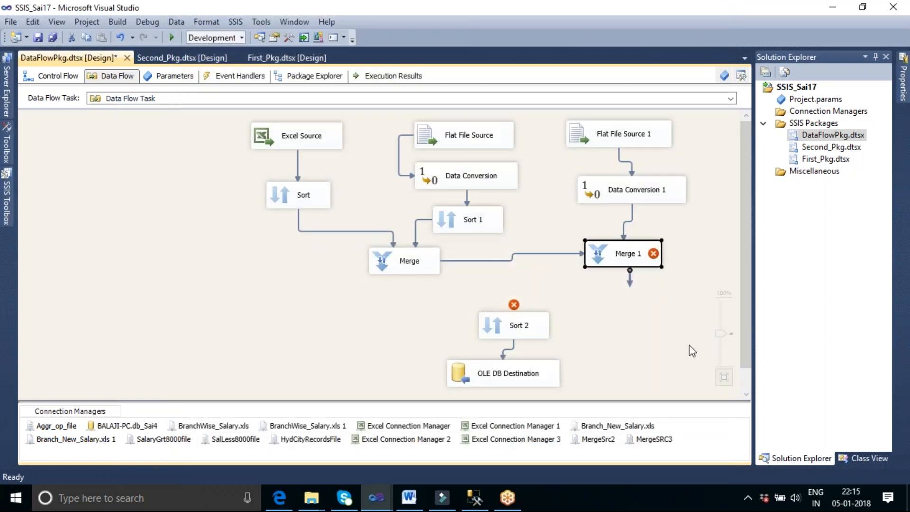
key(Delete)
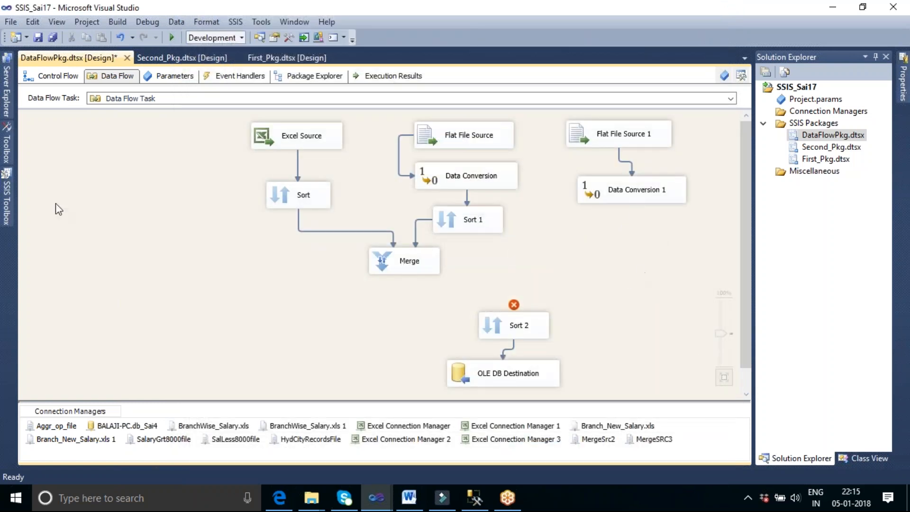
Add a new Merge transformation to the data flow below Data Conversion 1.
click(14, 209)
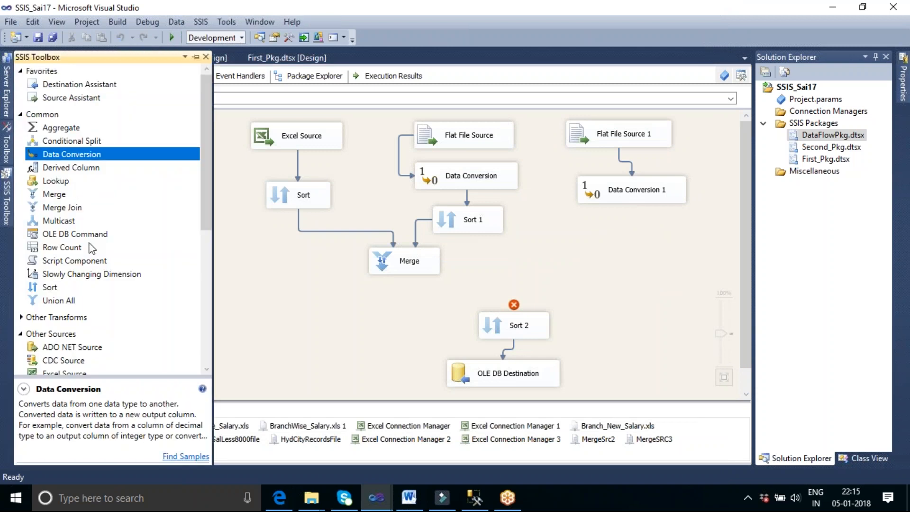
drag(58, 198, 533, 279)
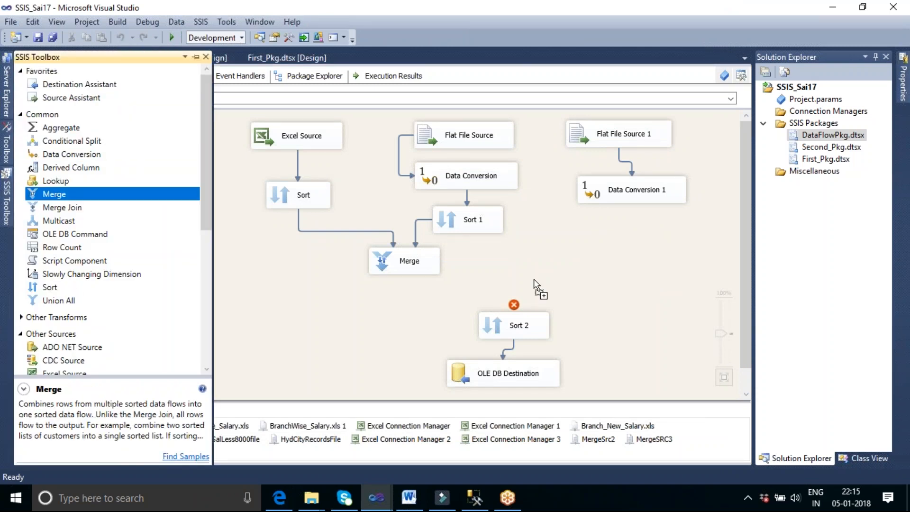
drag(579, 249, 579, 249)
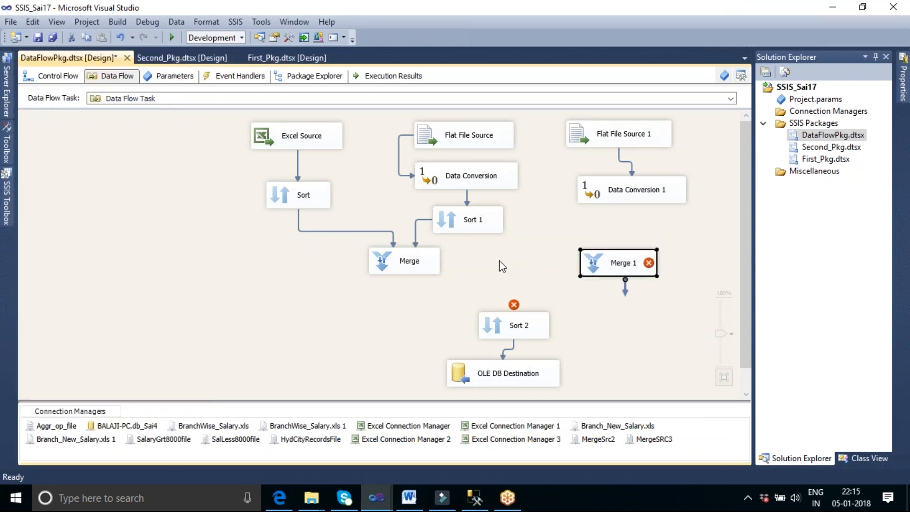
Connect the output of Merge to Merge Input 1 of Merge 1, and connect Data Conversion 1 to its other input.
click(432, 265)
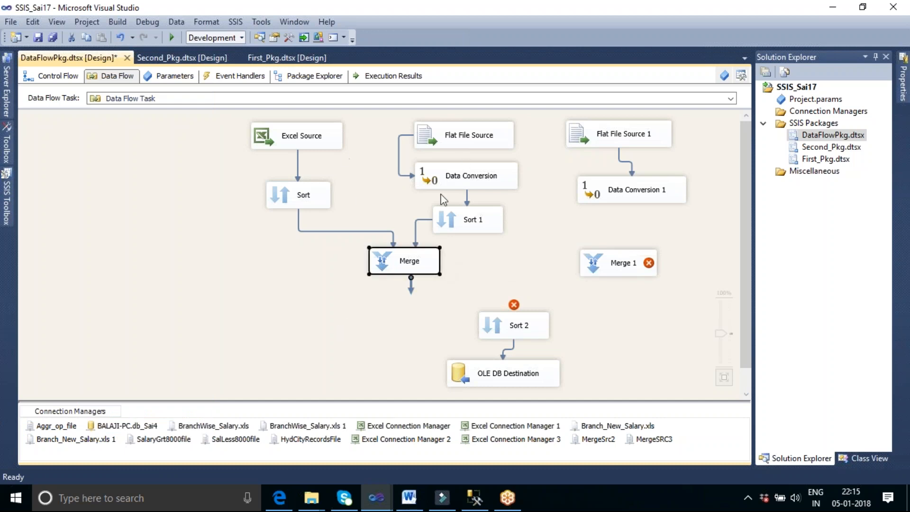
drag(411, 288, 612, 273)
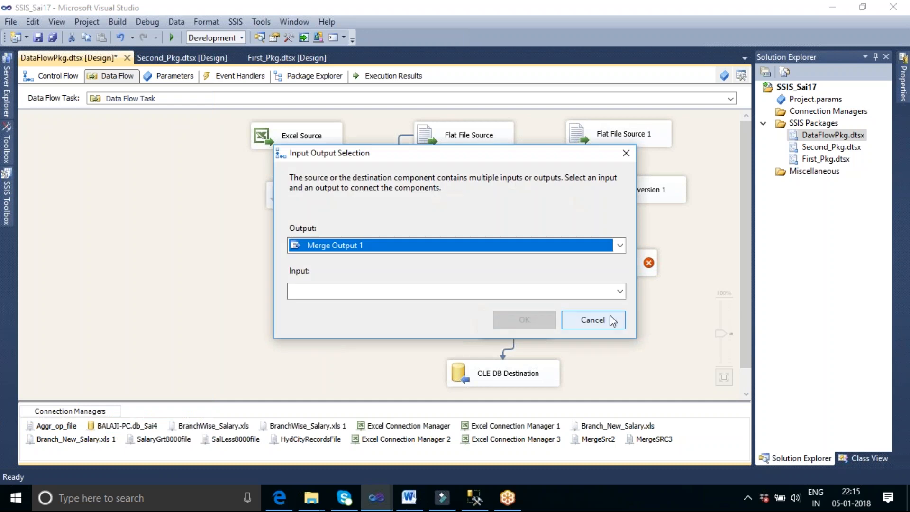
click(619, 291)
click(406, 308)
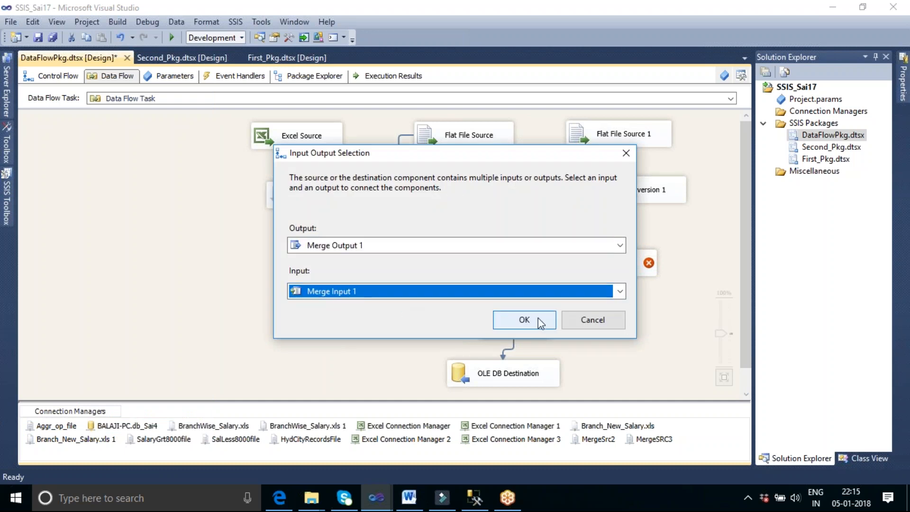
click(538, 317)
click(633, 200)
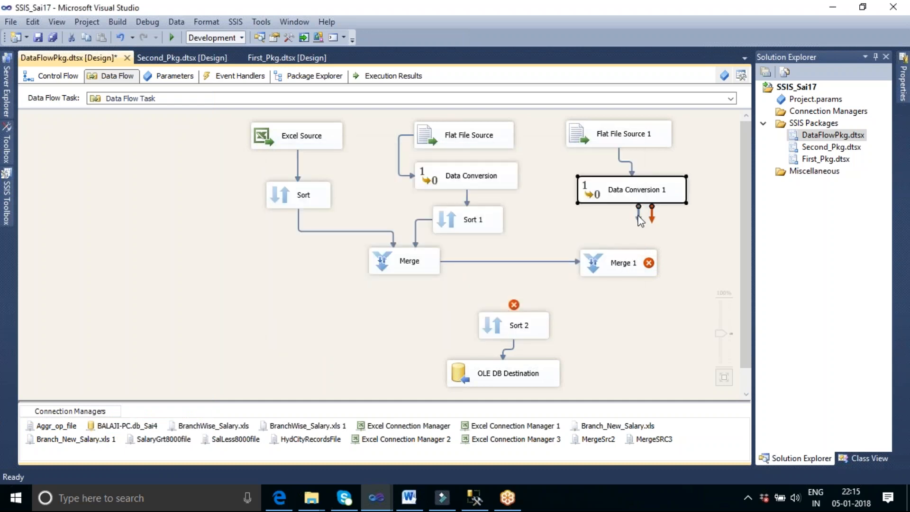
drag(611, 265, 611, 266)
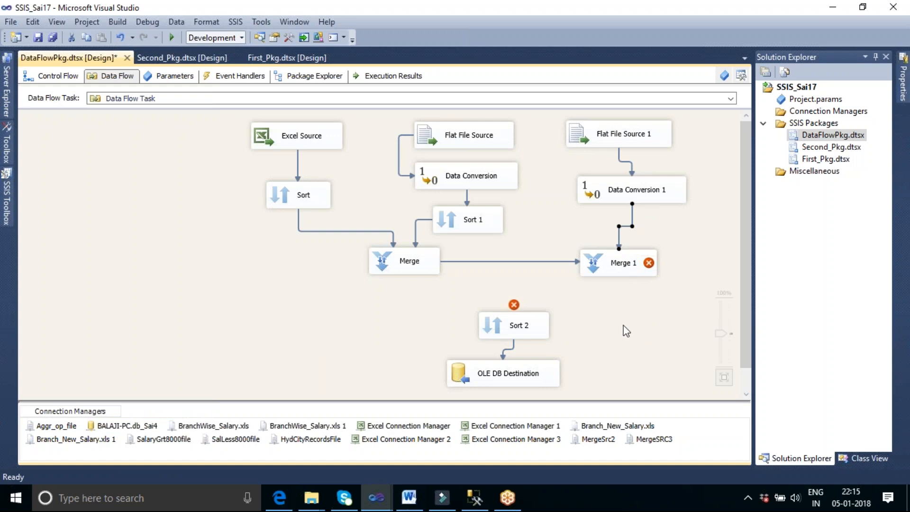
In Merge 1, map Merge Input 2 to Copy of Empid for Empid and Copy of Empname for Empname.
double_click(610, 274)
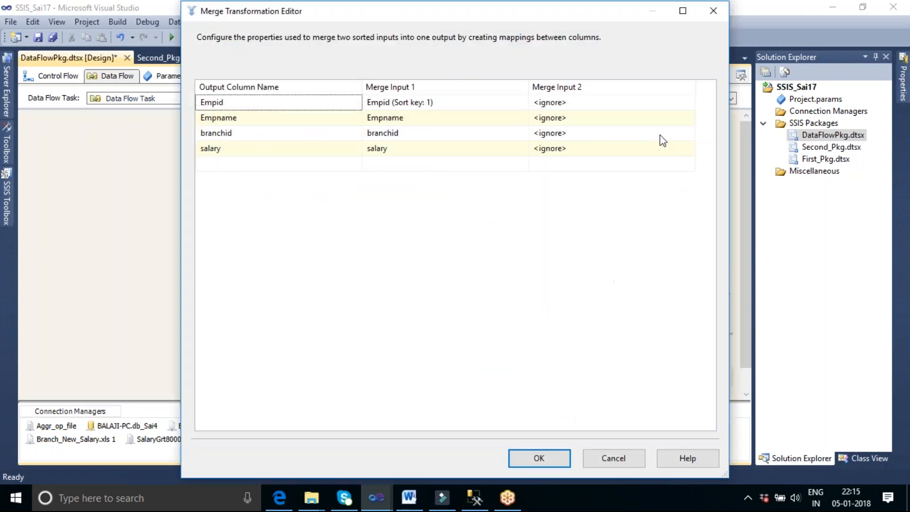
click(626, 106)
click(686, 104)
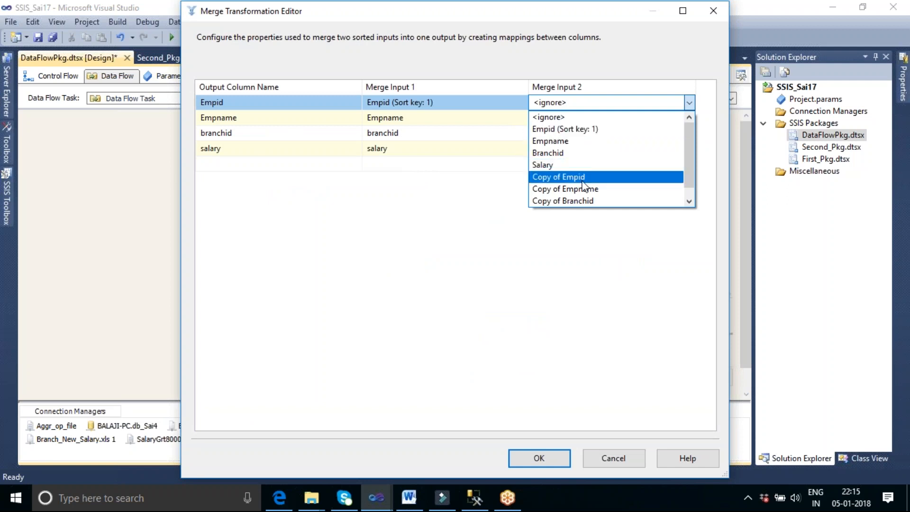
click(563, 177)
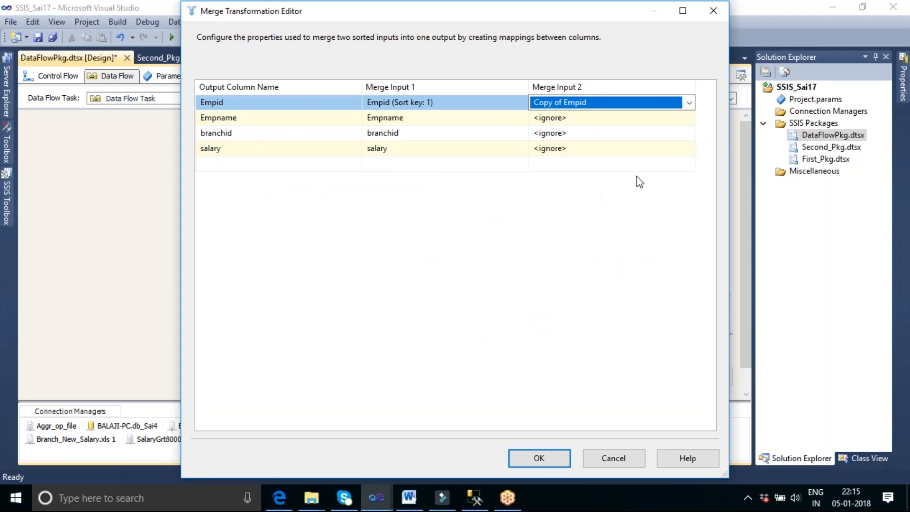
click(687, 119)
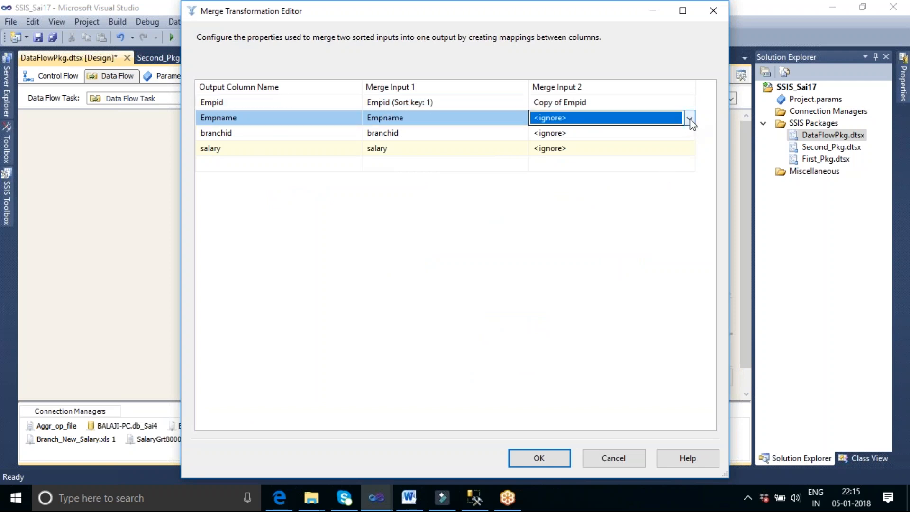
click(689, 117)
click(574, 192)
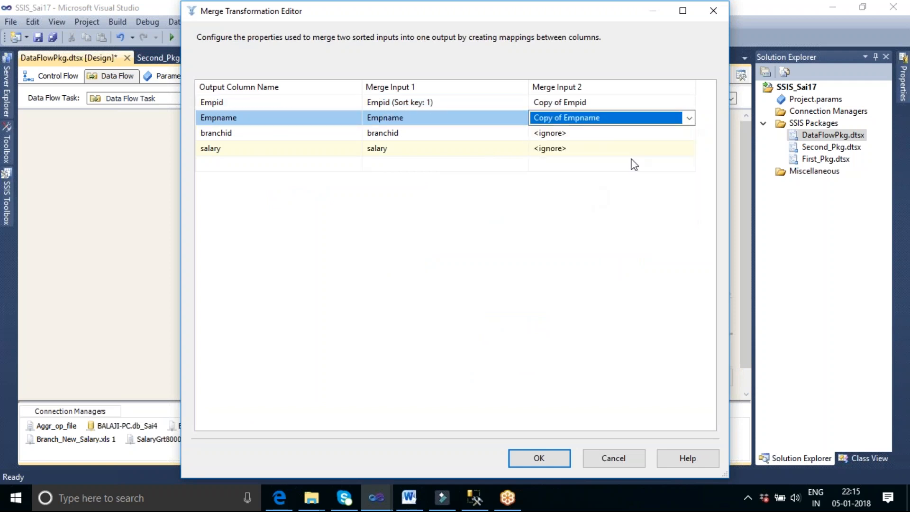
Map Merge Input 2 to Copy of Branchid for branchid and Copy of Salary for salary, and apply the Merge 1 settings.
click(644, 133)
click(689, 133)
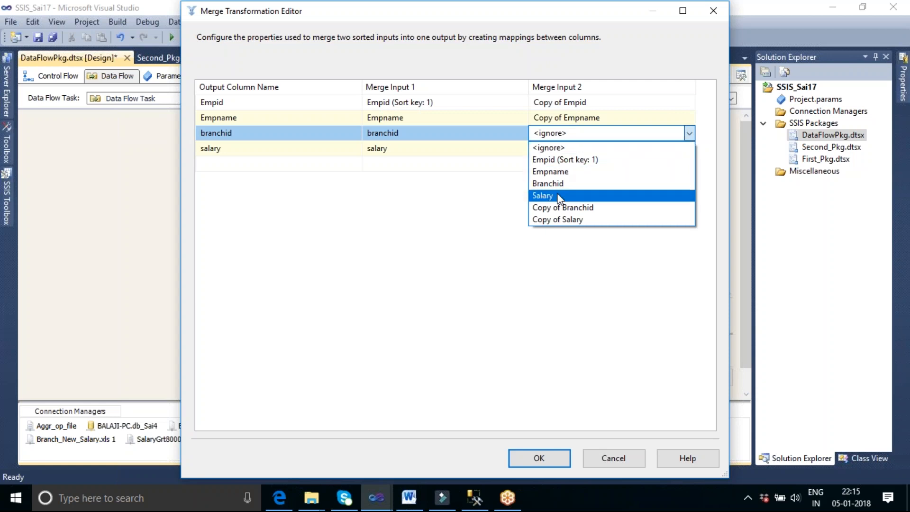
click(551, 207)
click(561, 149)
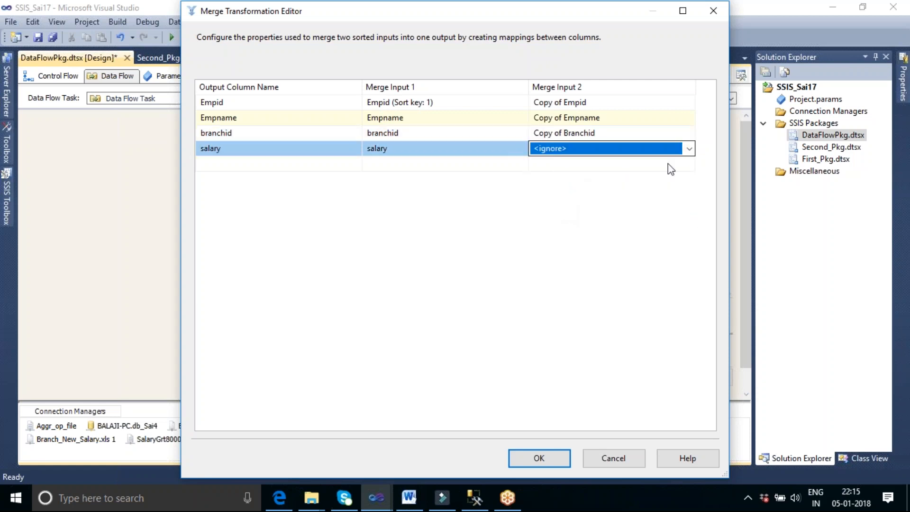
click(688, 148)
click(561, 226)
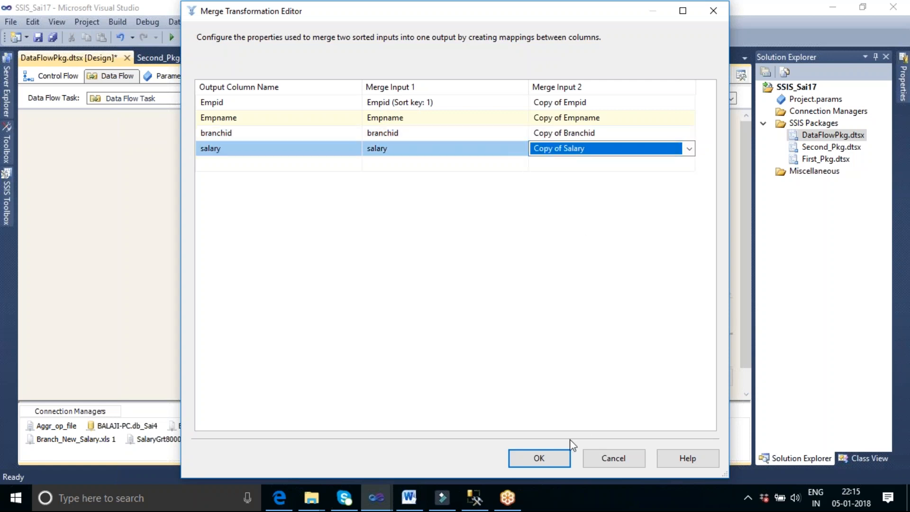
click(540, 458)
click(614, 362)
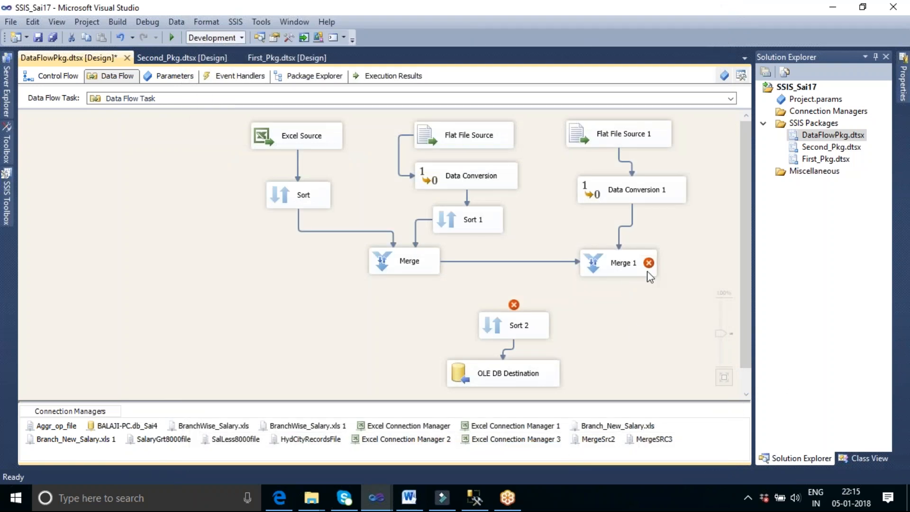
Check the error on Merge 1 and review the converted columns in Data Conversion 1.
mouse_move(650, 266)
click(670, 189)
double_click(669, 190)
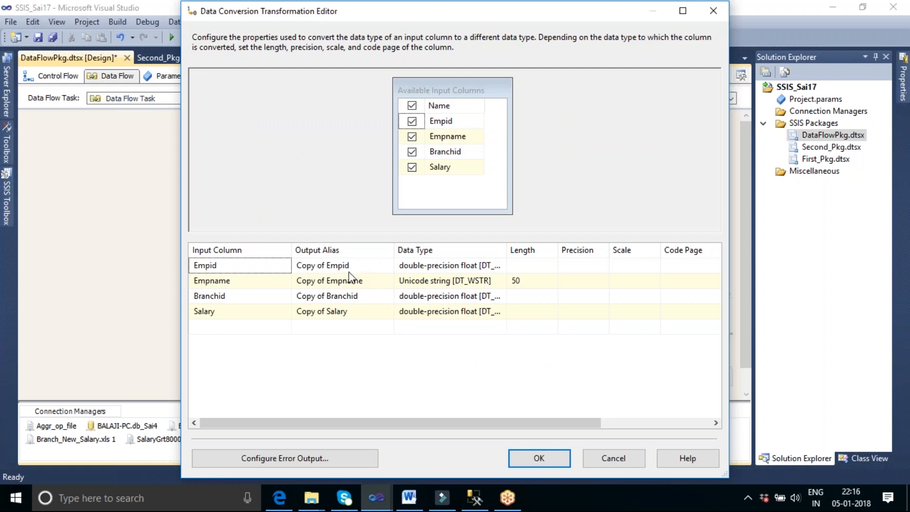
click(555, 464)
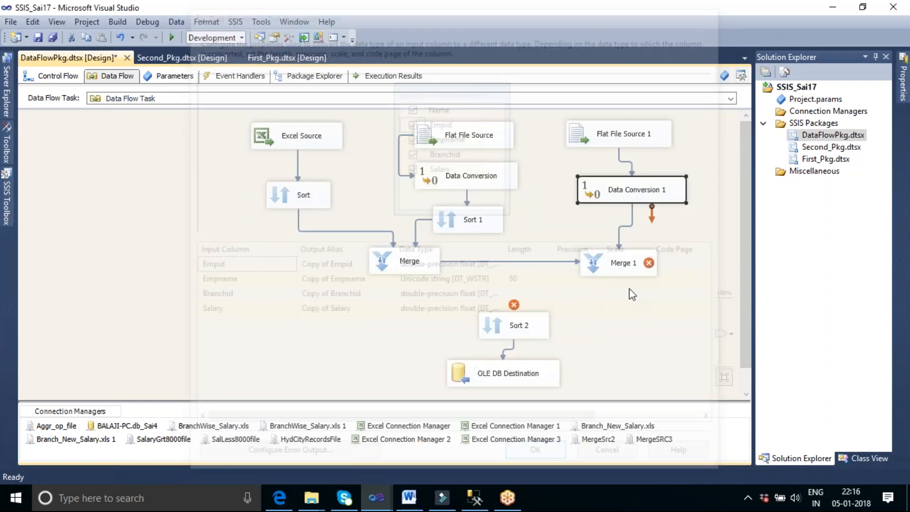
Check the IsSorted property of Flat File Source 1's output and the SortKeyPosition of its Empid column in the Advanced Editor.
right_click(658, 141)
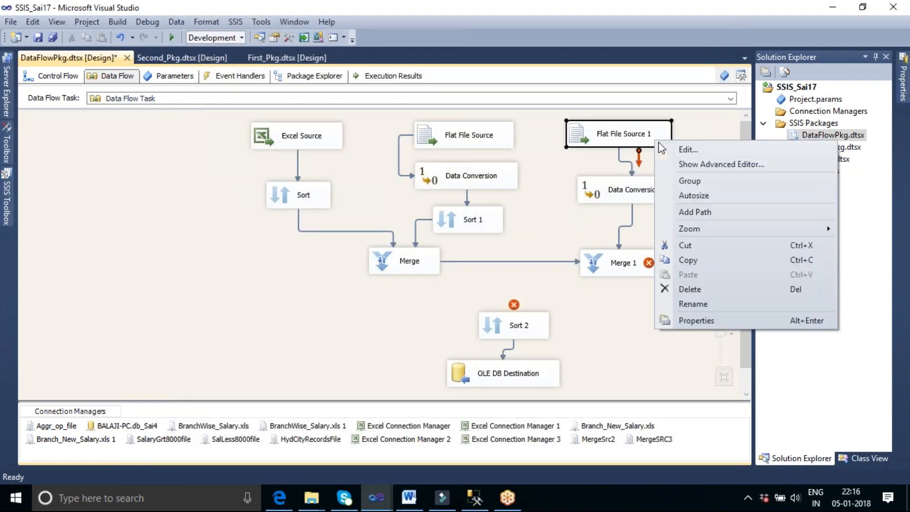
click(692, 164)
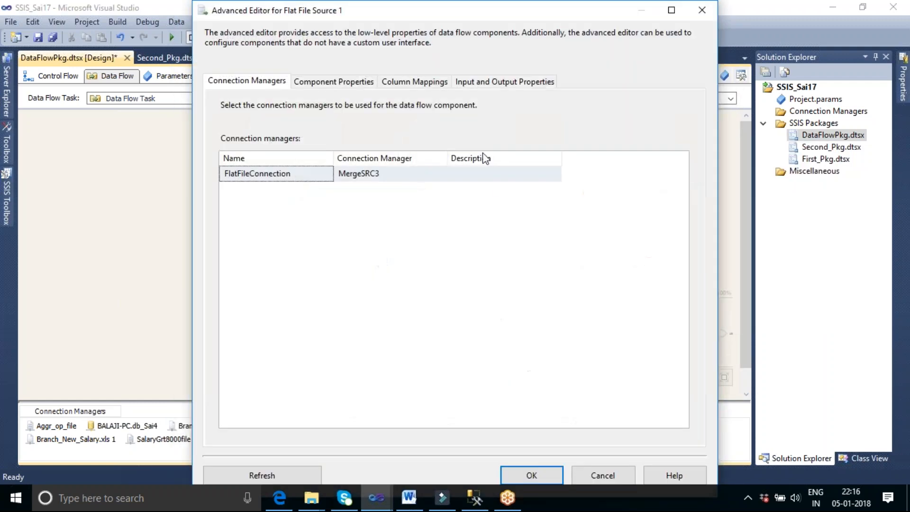
click(515, 84)
click(246, 154)
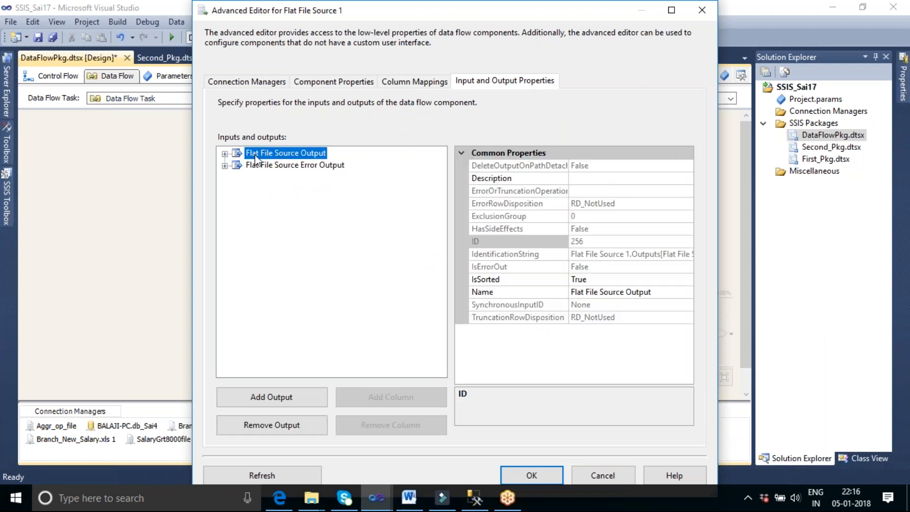
click(224, 154)
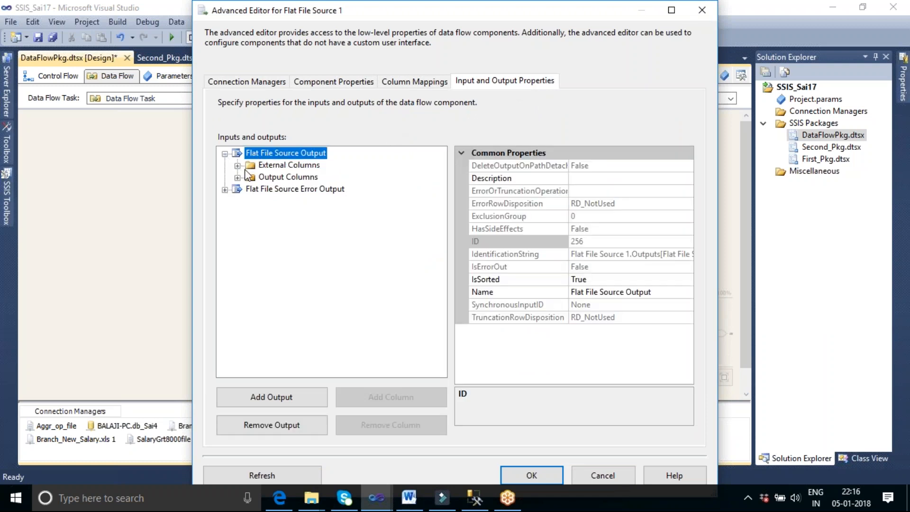
click(238, 178)
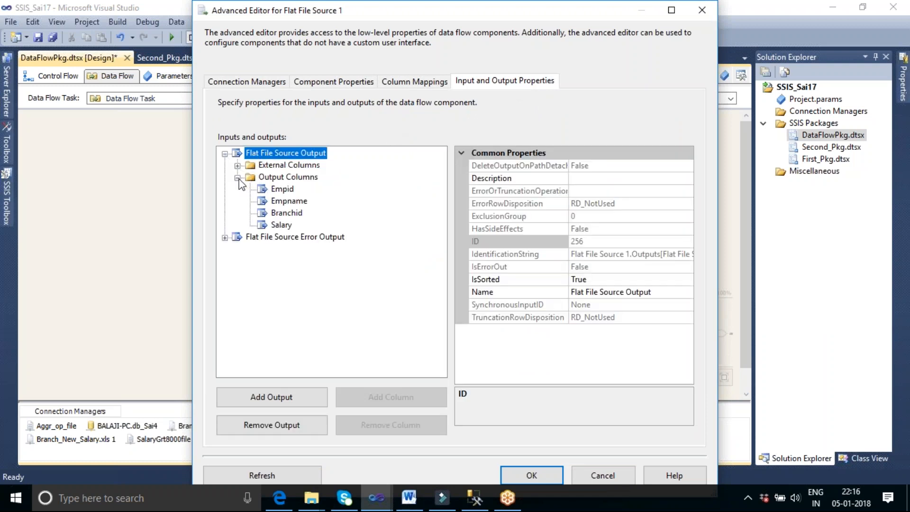
click(280, 190)
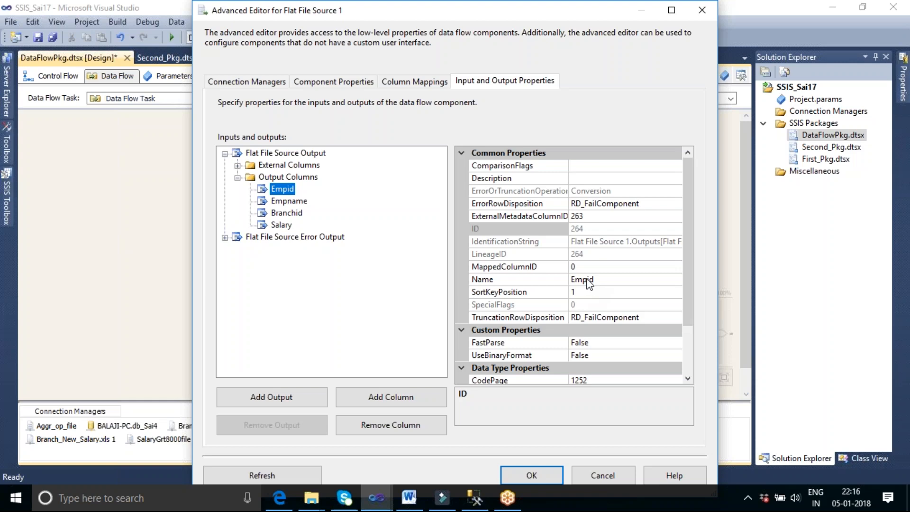
click(530, 478)
Check which Merge Input 2 columns Merge 1 offers for Empid, and close the editor without saving.
double_click(633, 270)
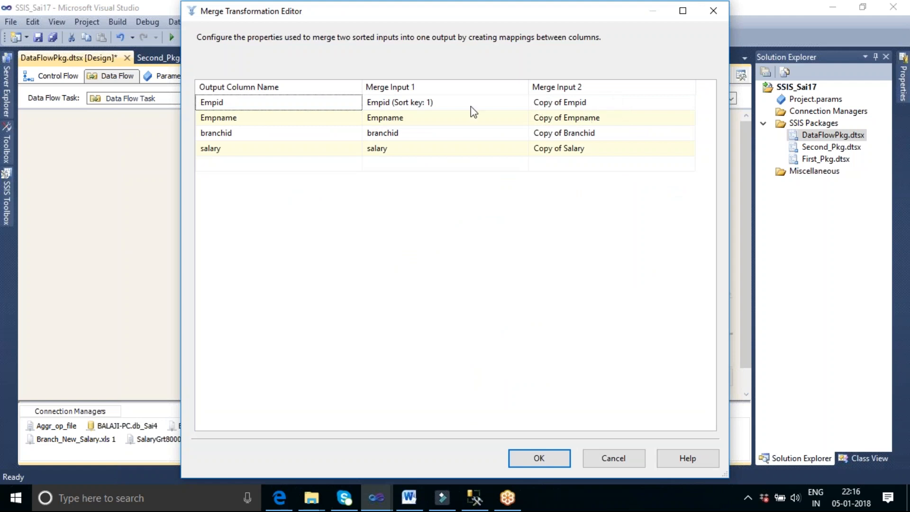
click(583, 103)
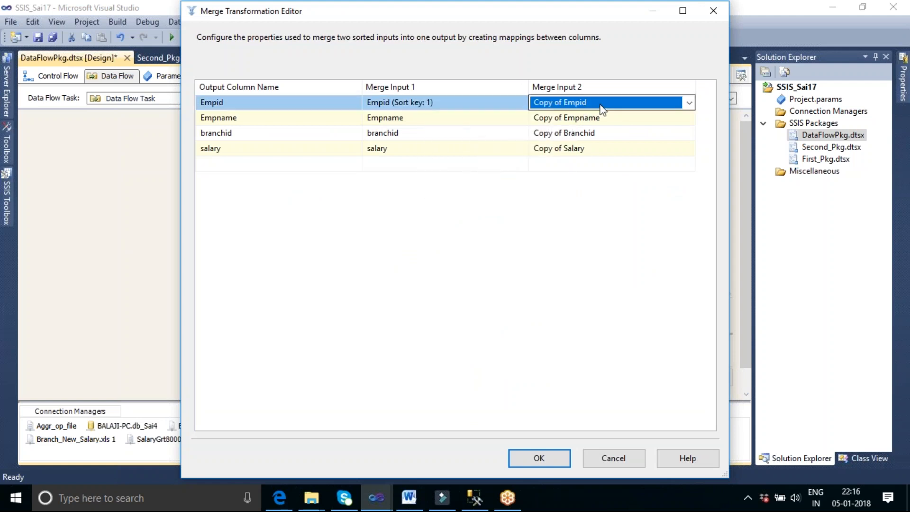
click(689, 102)
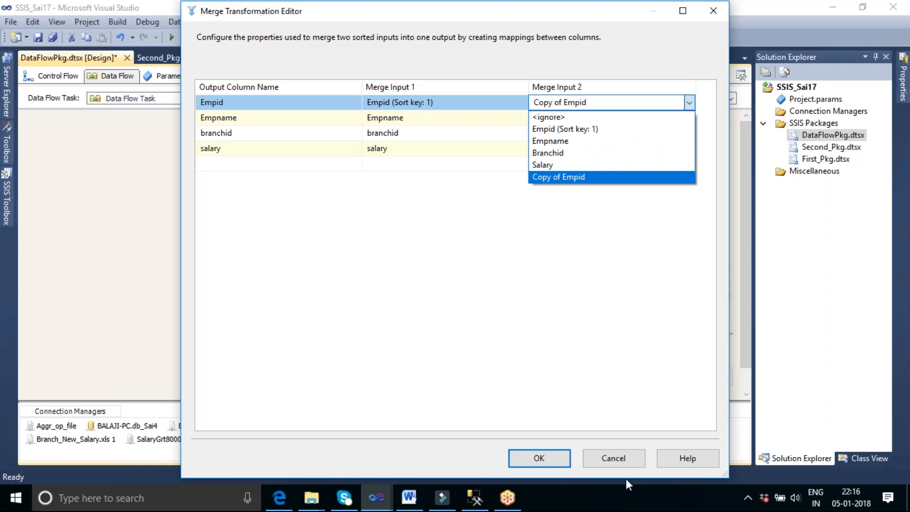
click(604, 462)
click(636, 456)
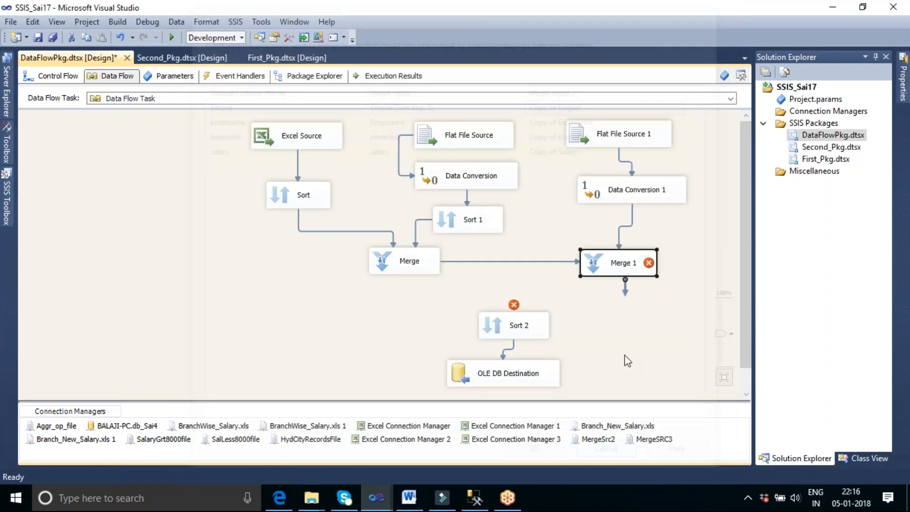
Connect Merge 1 to Sort 2 and accept the existing sort columns in Sort 2.
click(623, 274)
drag(624, 287, 536, 324)
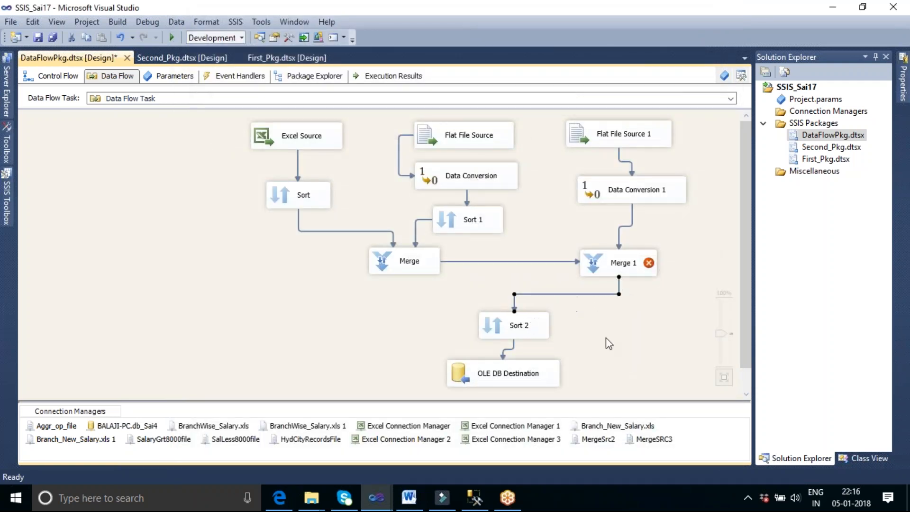
click(530, 334)
double_click(530, 335)
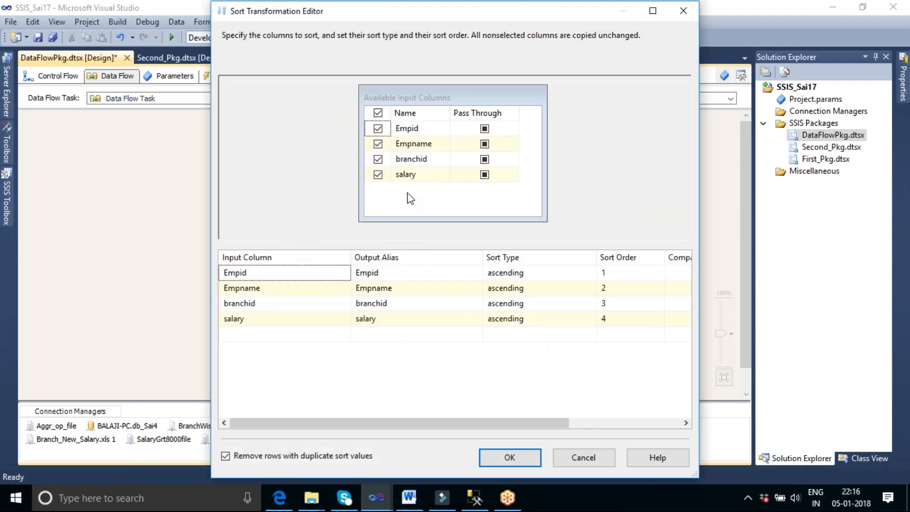
click(528, 457)
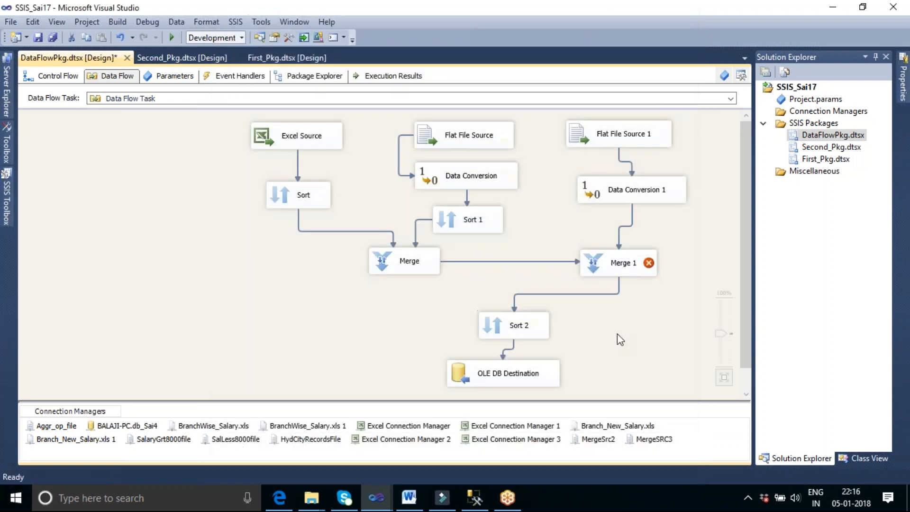
Check the sorting-related properties of Data Conversion 1's output and input in the Advanced Editor.
mouse_move(651, 262)
right_click(664, 189)
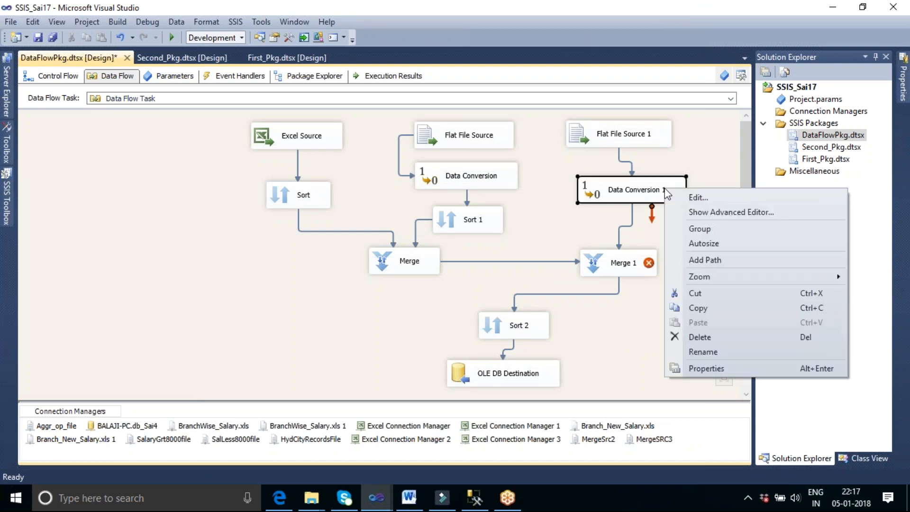
click(711, 216)
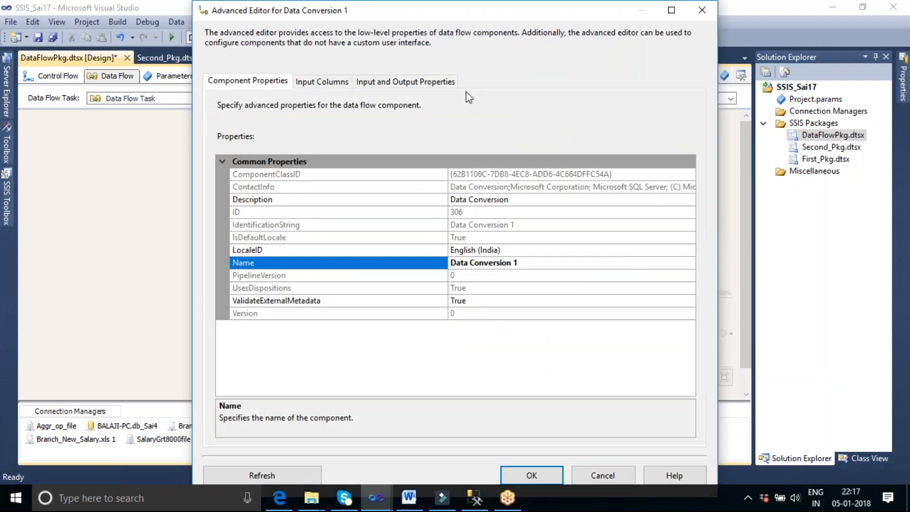
click(443, 83)
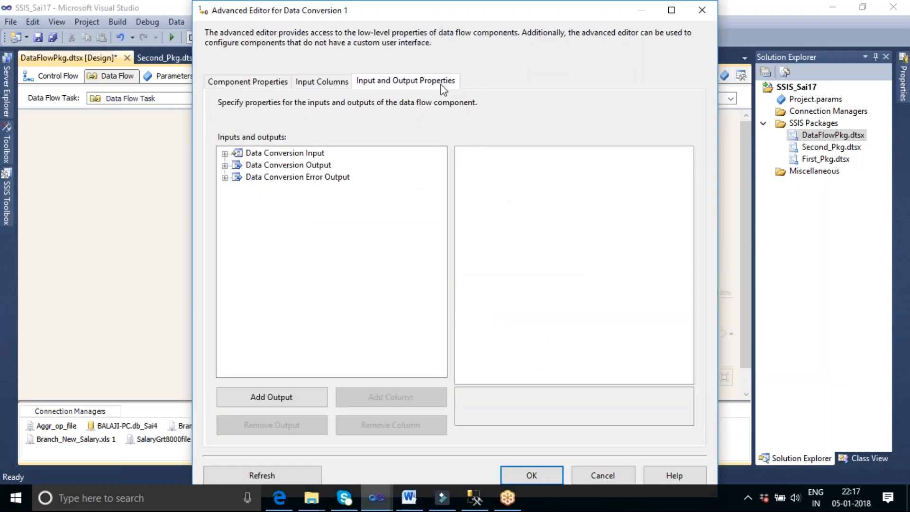
click(275, 167)
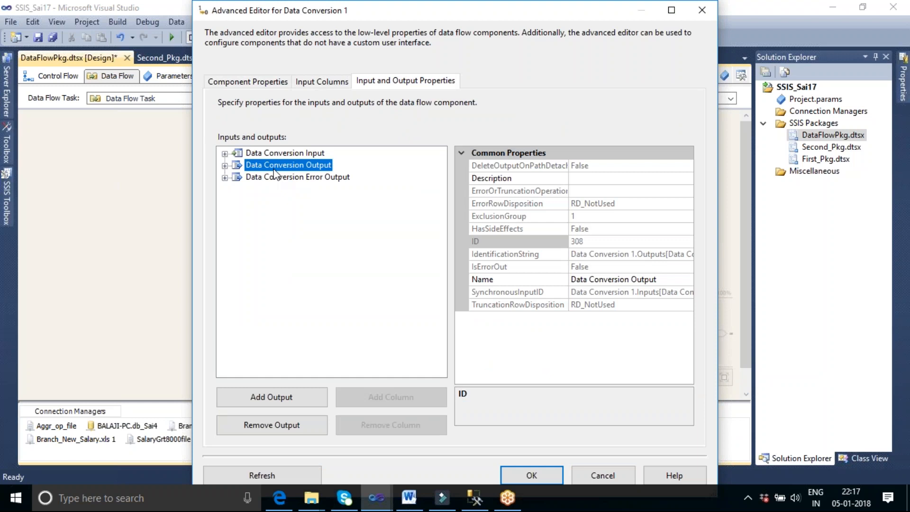
click(282, 153)
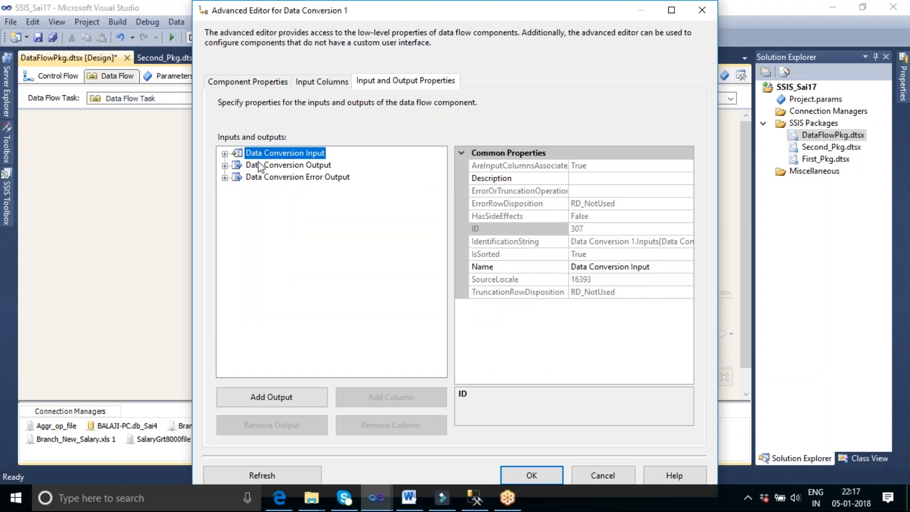
Look for a SortKeyPosition property on Data Conversion 1's Copy of Empid output column, and close the editor without saving.
click(225, 165)
click(237, 177)
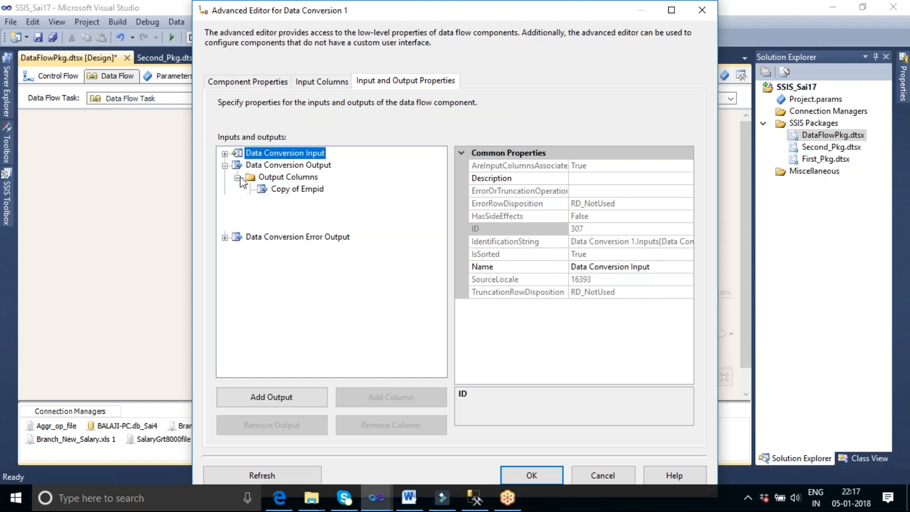
click(284, 188)
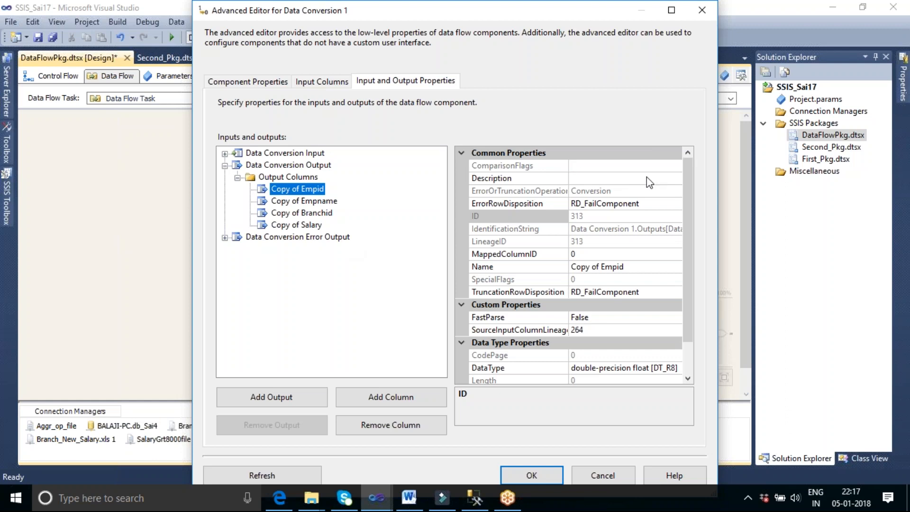
drag(688, 238, 707, 306)
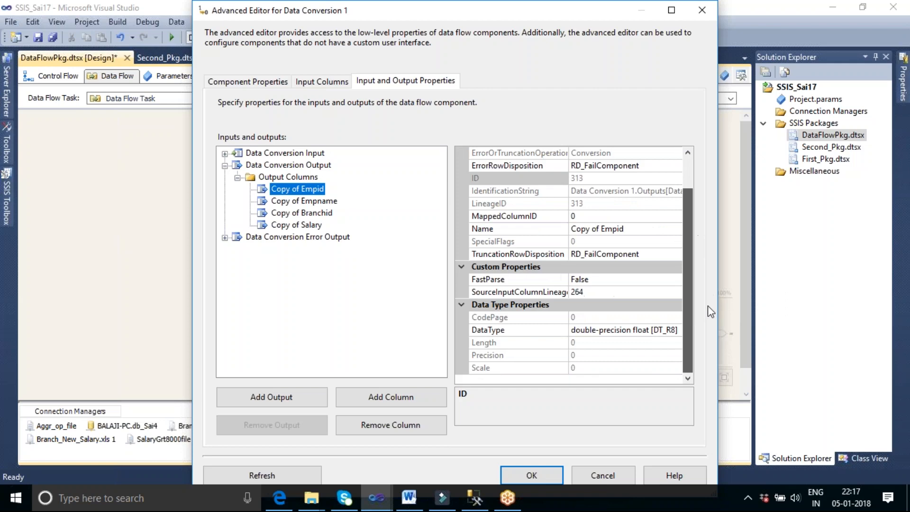
drag(707, 305, 684, 205)
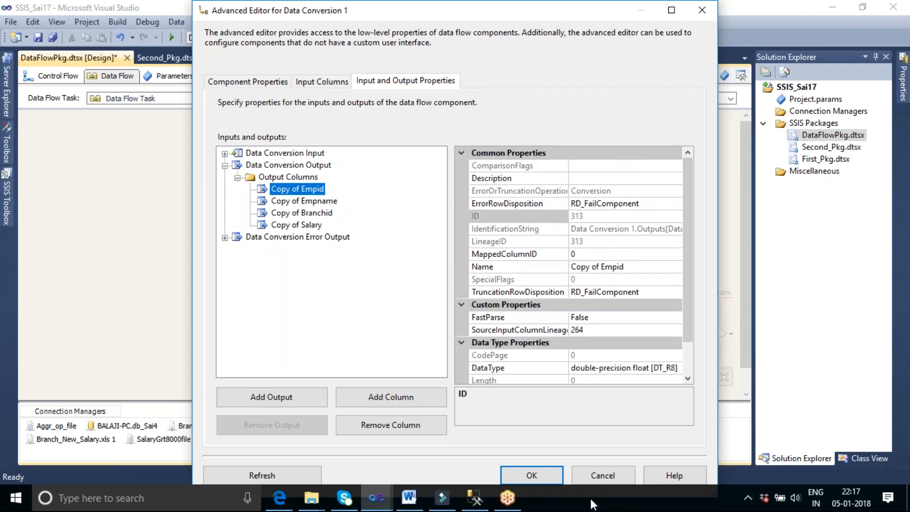
click(603, 475)
Delete the Data Conversion 1 component between Flat File Source 1 and Merge 1.
click(671, 335)
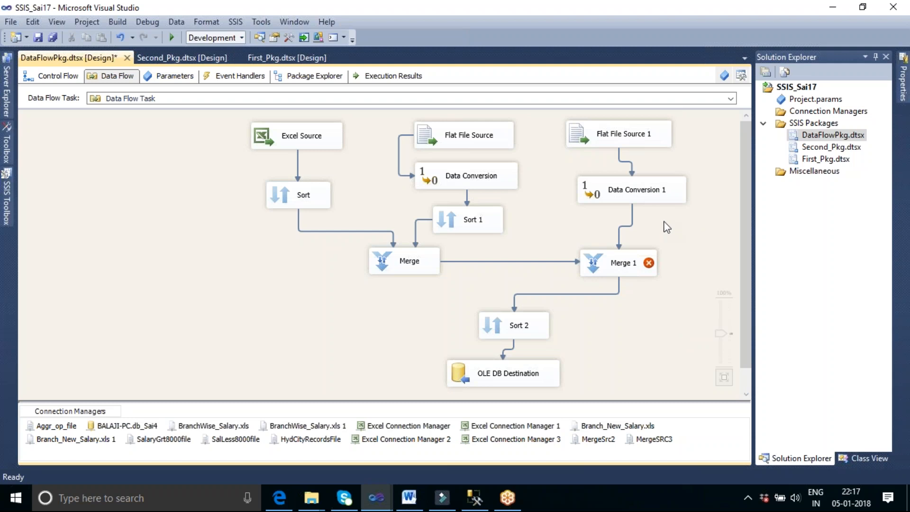
click(650, 196)
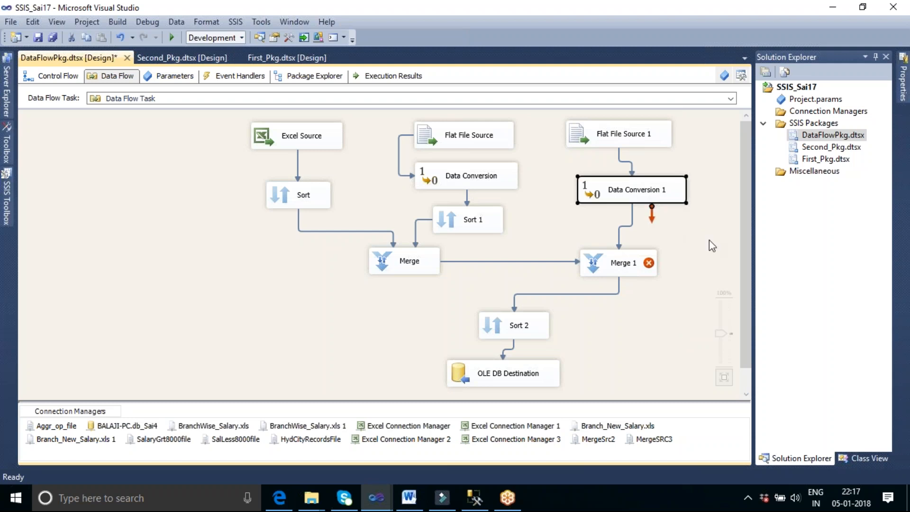
key(Delete)
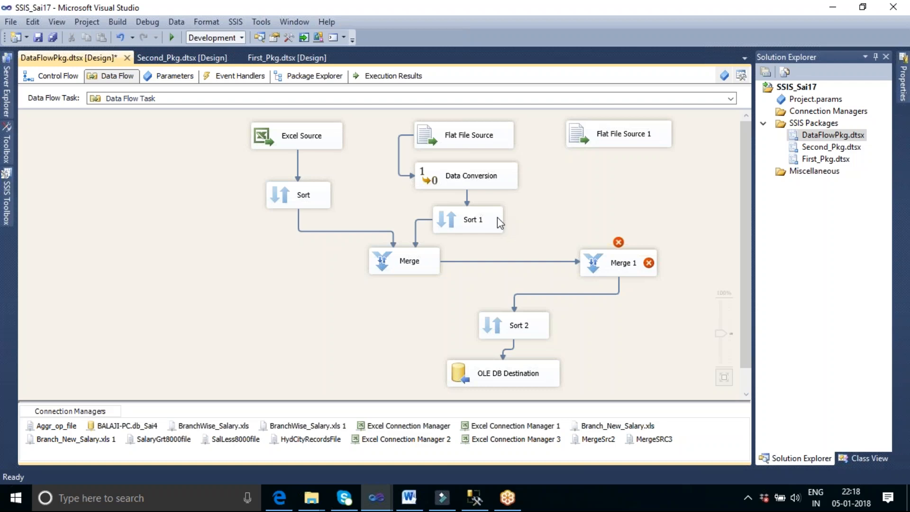
Check which connection manager Flat File Source 1 uses, and close its editor without saving.
click(629, 136)
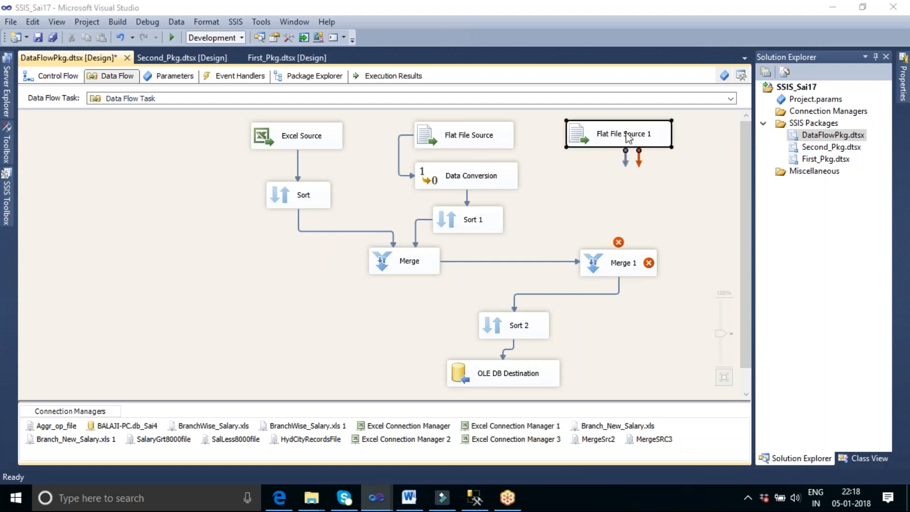
double_click(629, 136)
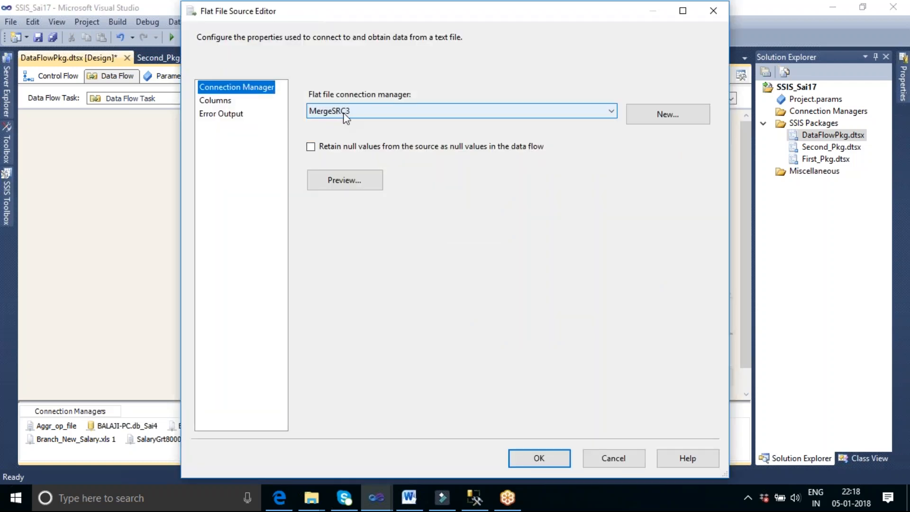
click(612, 459)
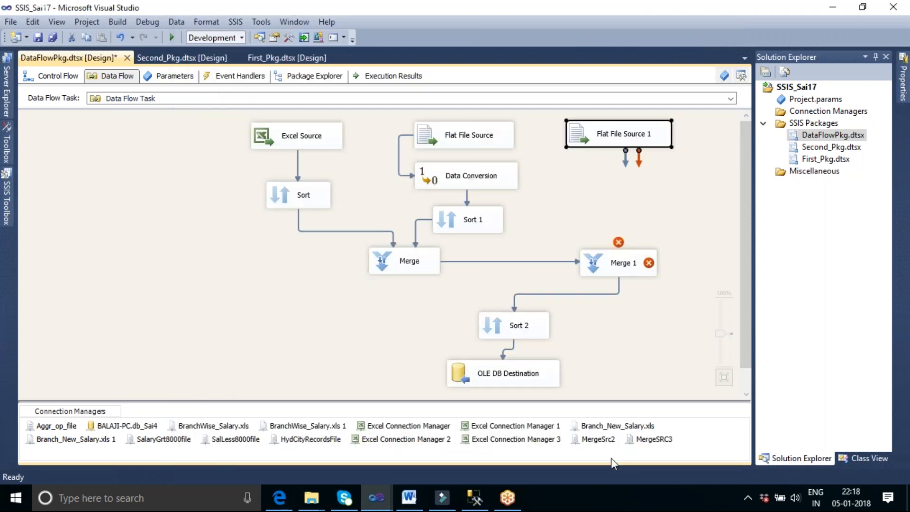
Open the MergeSRC3 connection manager for editing and check the full path of its source file.
click(656, 442)
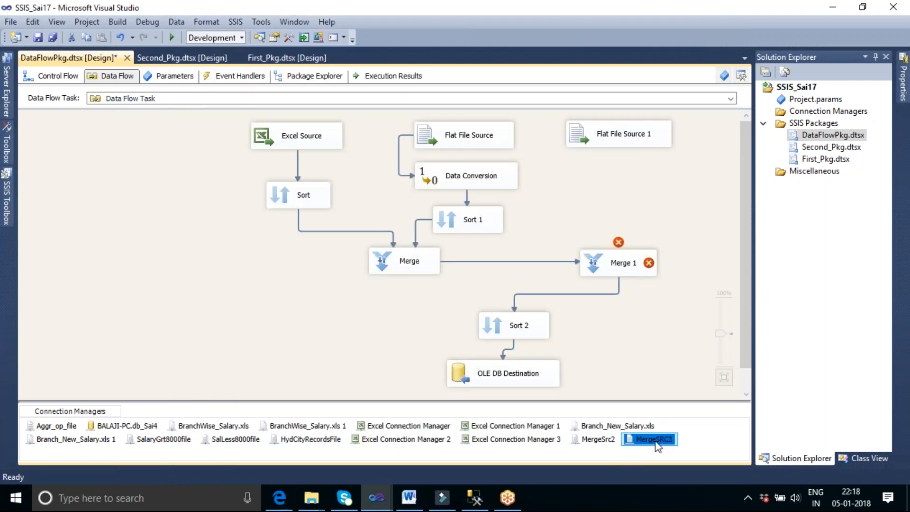
double_click(656, 439)
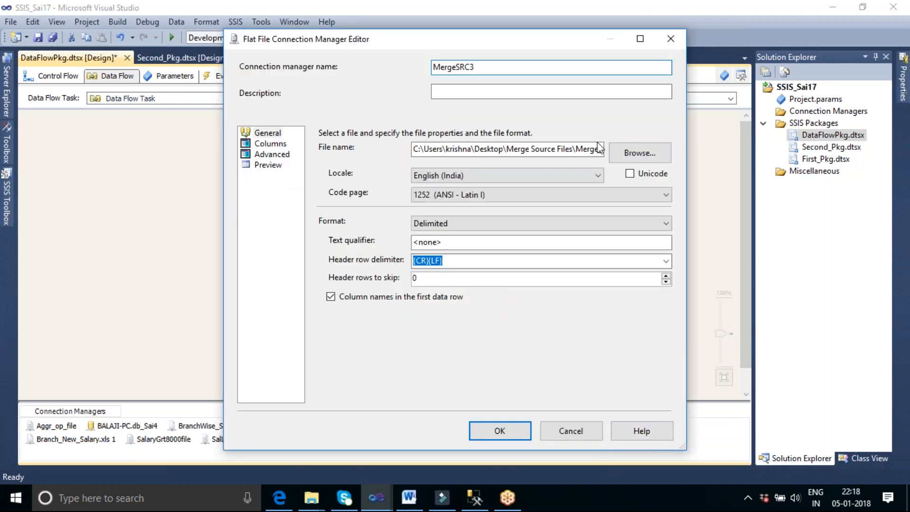
click(581, 151)
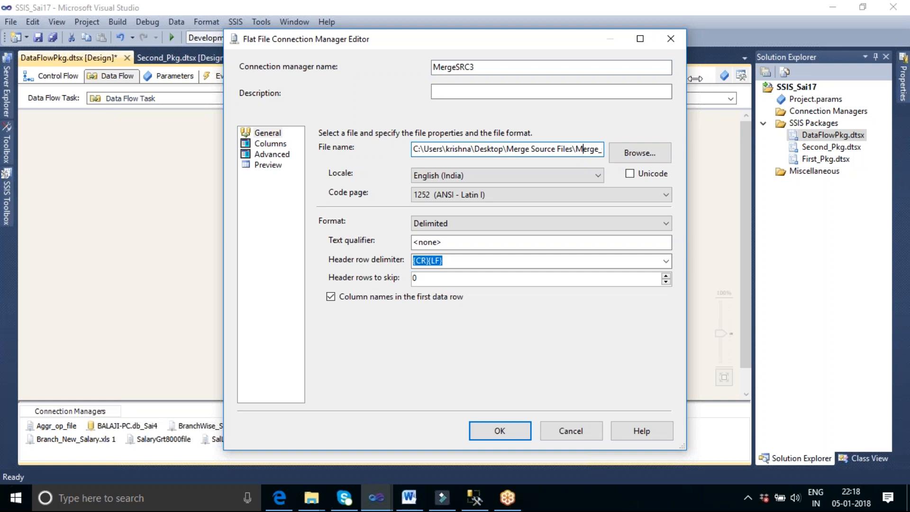
drag(685, 78, 790, 78)
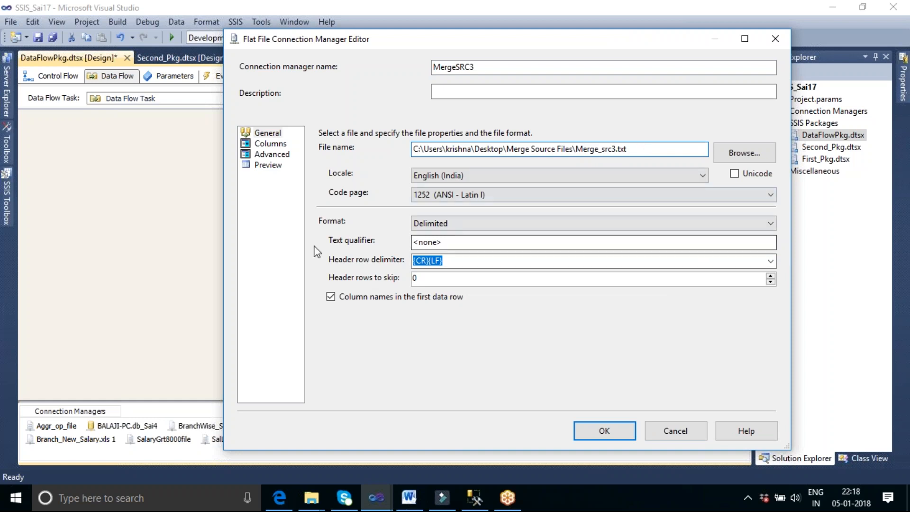
Set the Empid column's data type to double-precision float [DT_R8] in the MergeSRC3 connection manager.
click(267, 155)
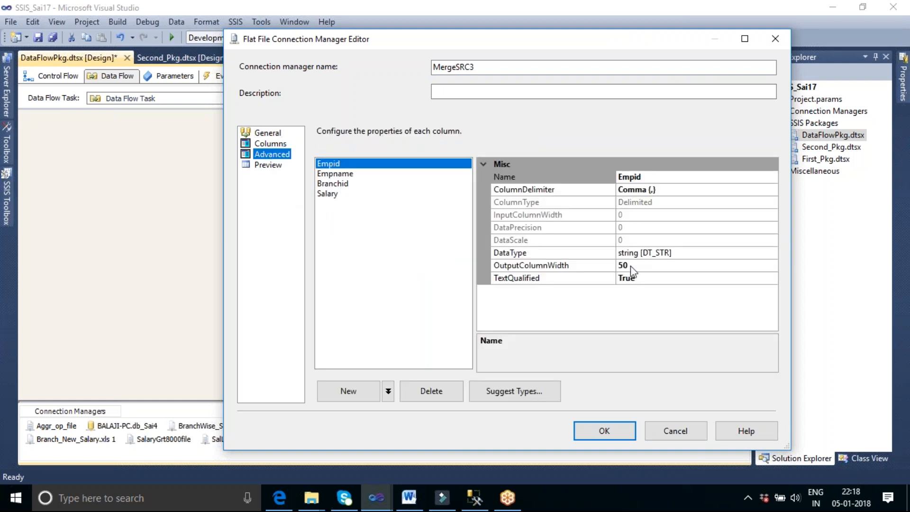
click(688, 253)
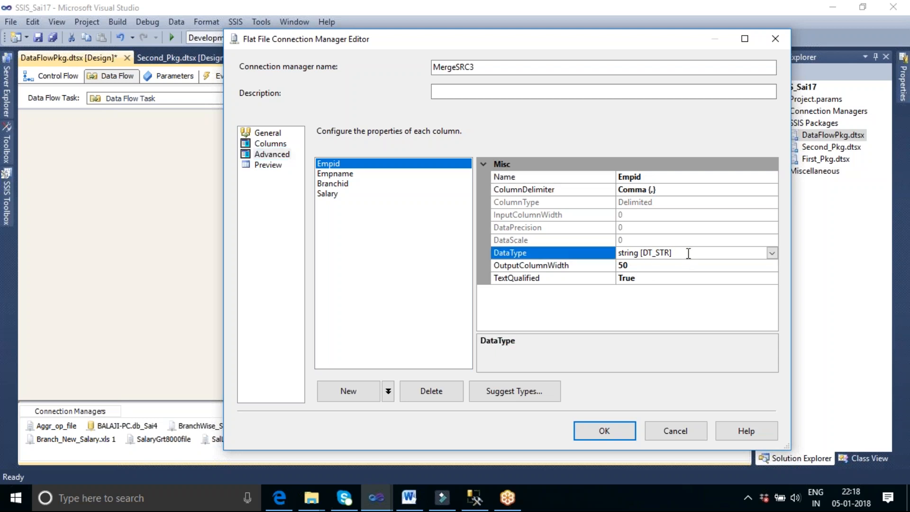
click(771, 255)
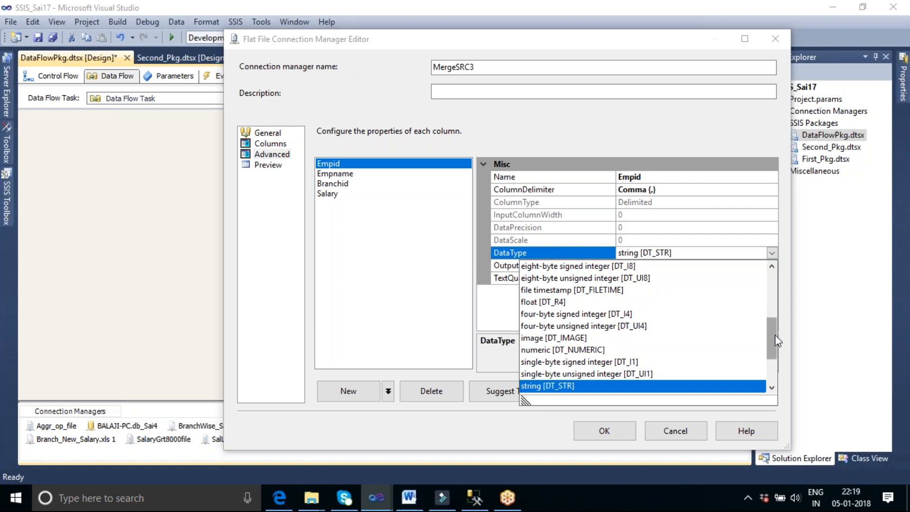
drag(775, 340, 769, 319)
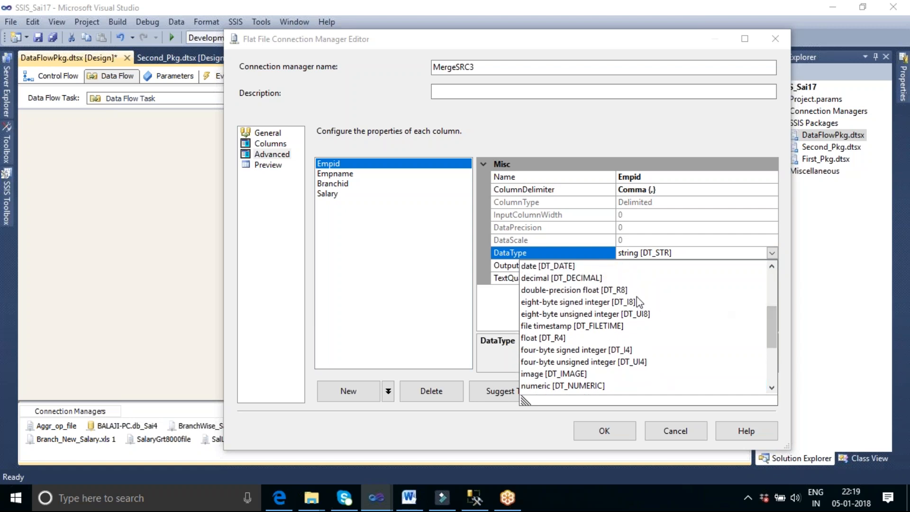
click(619, 289)
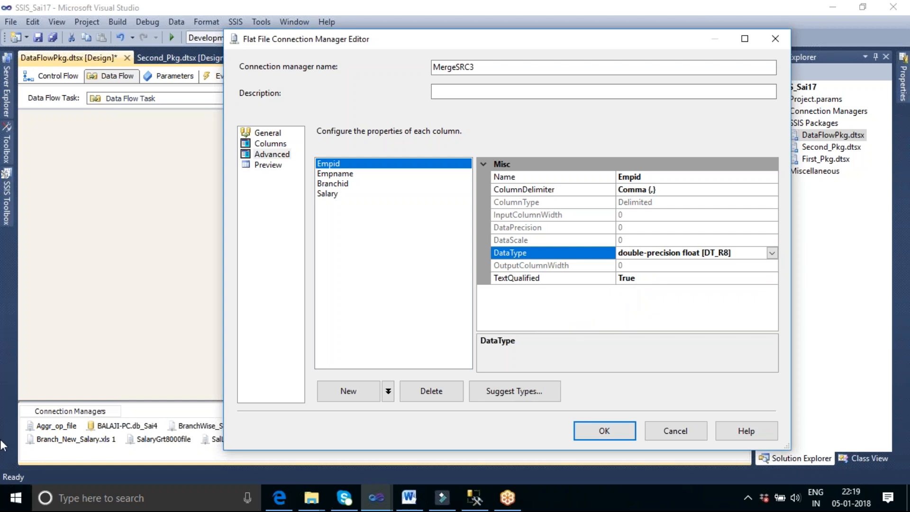
Set the Empname column's data type to Unicode string [DT_WSTR] in the MergeSRC3 connection manager.
click(323, 176)
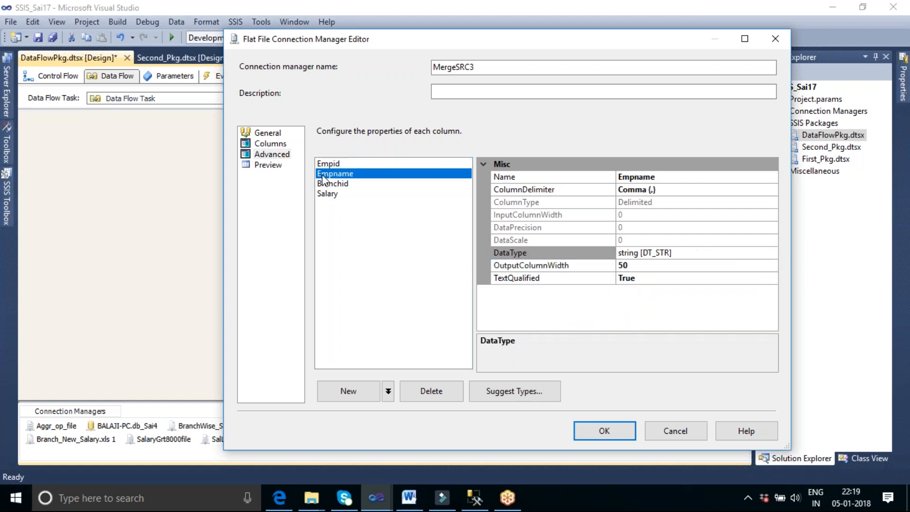
click(724, 253)
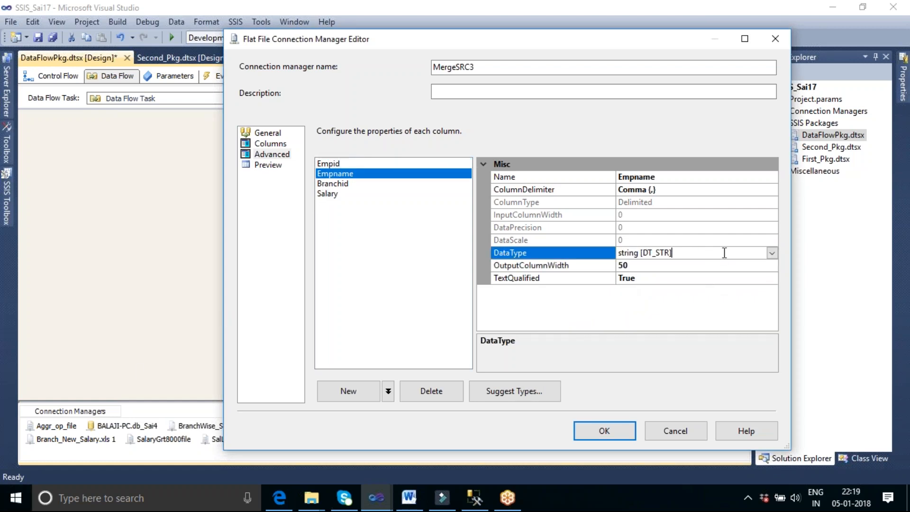
click(771, 254)
scroll(775, 331, down, 2)
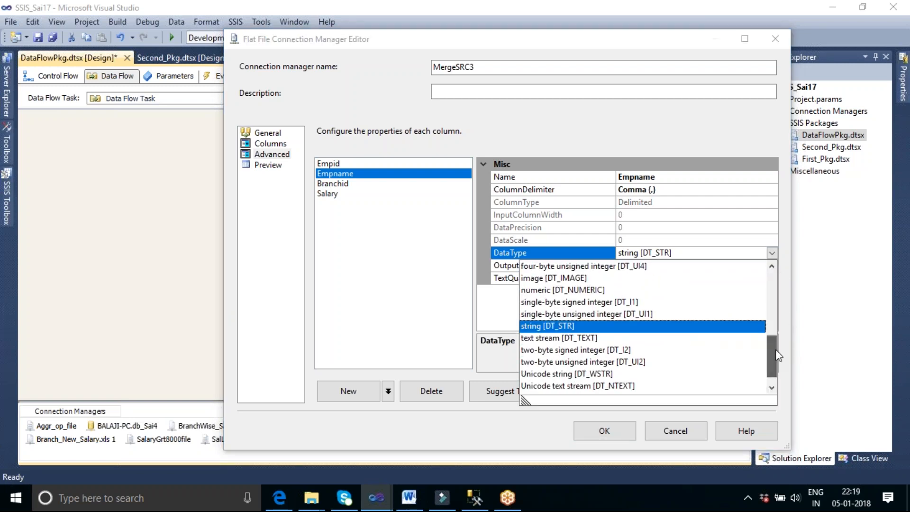
click(590, 375)
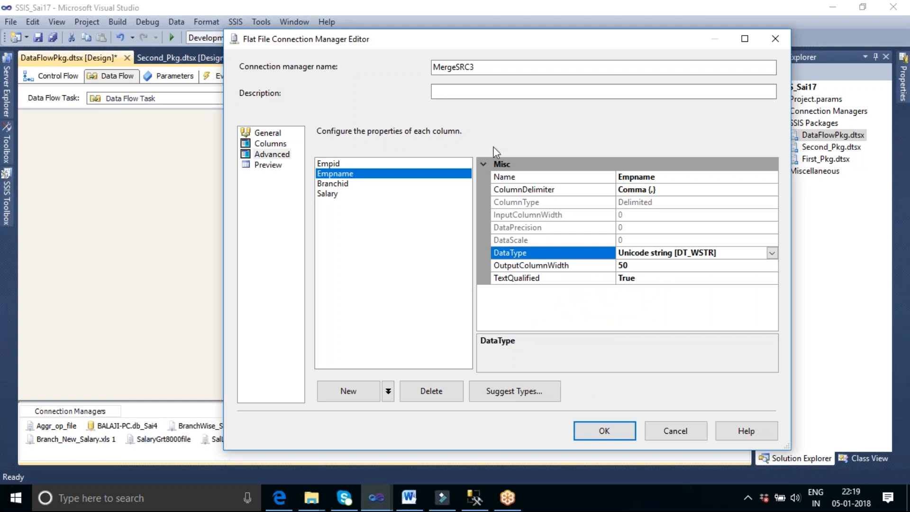
Set the Branchid column's data type to double-precision float [DT_R8] in the MergeSRC3 connection manager.
click(340, 185)
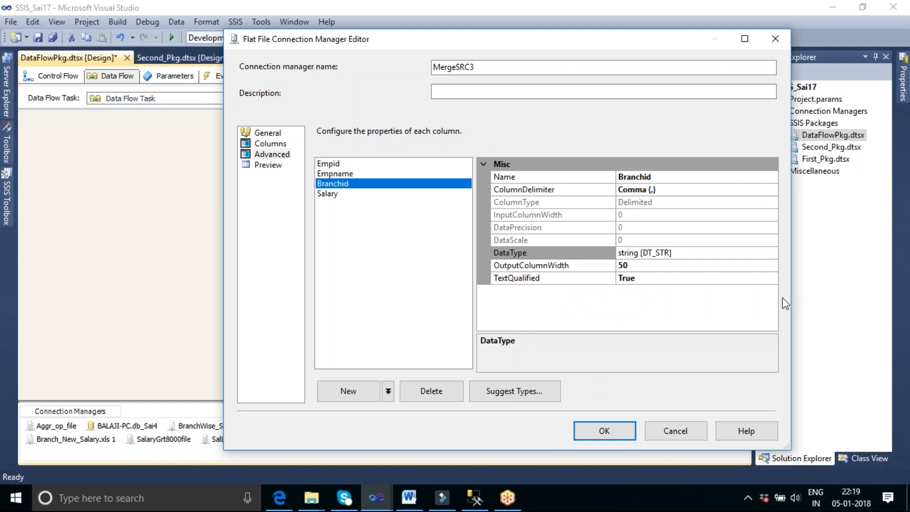
click(749, 253)
click(772, 253)
scroll(769, 277, up, 4)
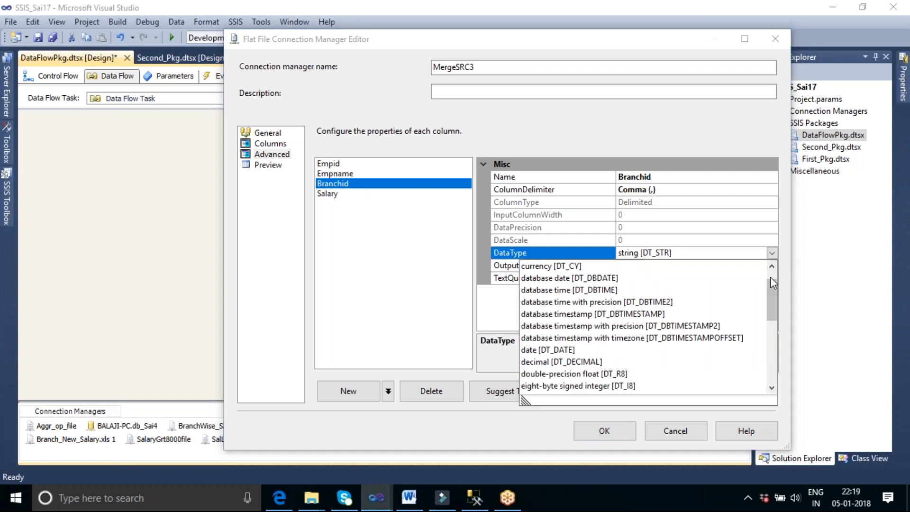
click(612, 374)
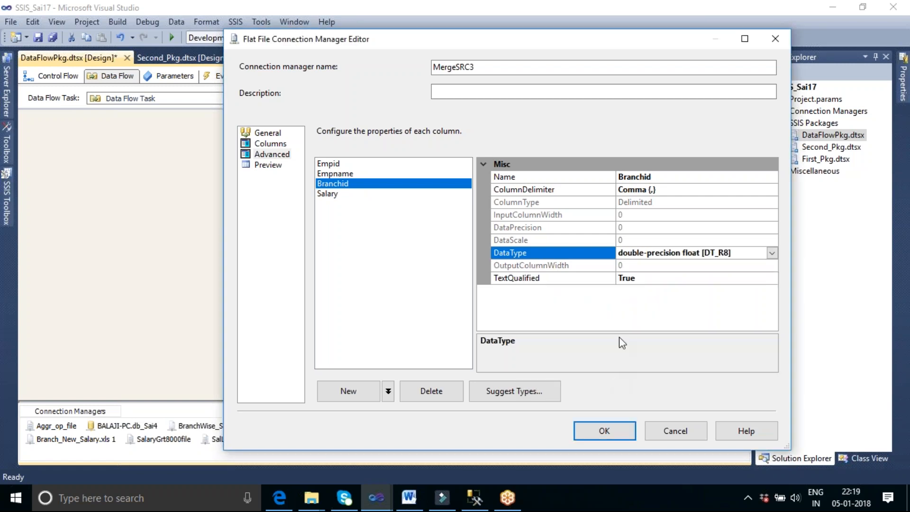
Set the Salary column's data type to double-precision float [DT_R8] in the MergeSRC3 connection manager.
click(327, 195)
click(741, 254)
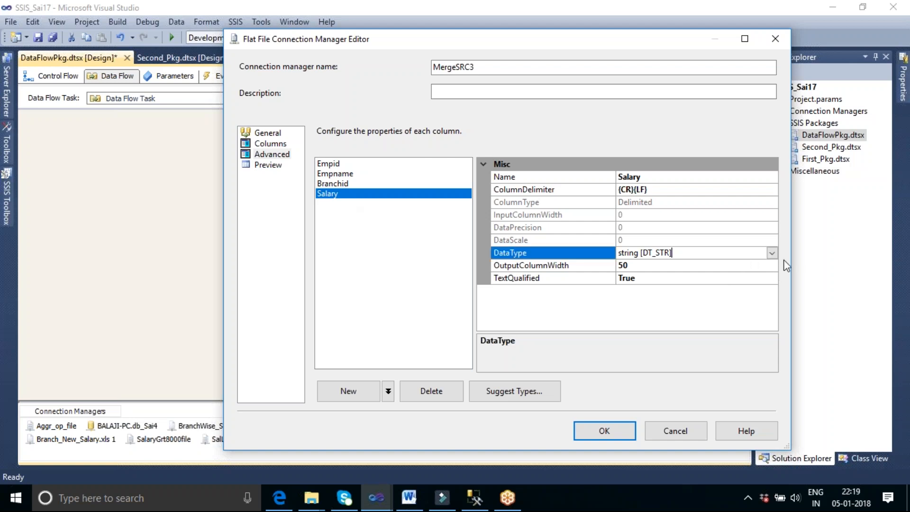
click(771, 253)
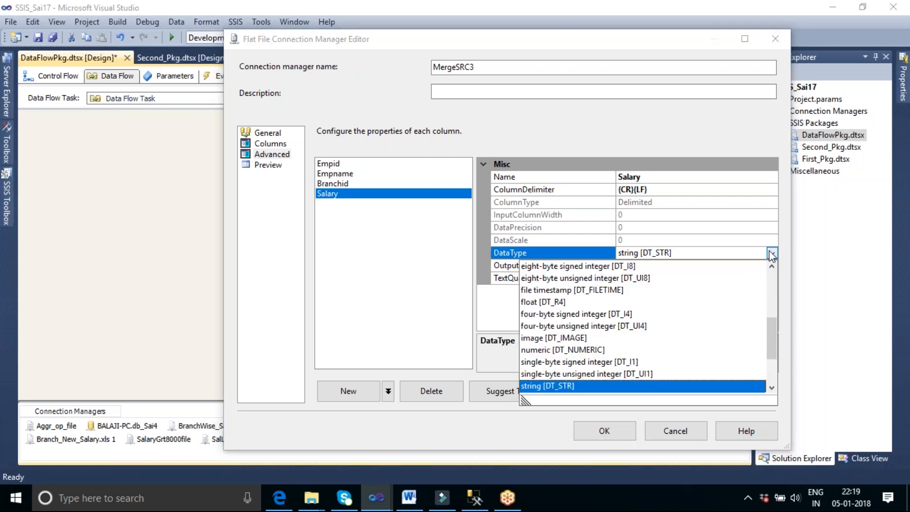
click(769, 285)
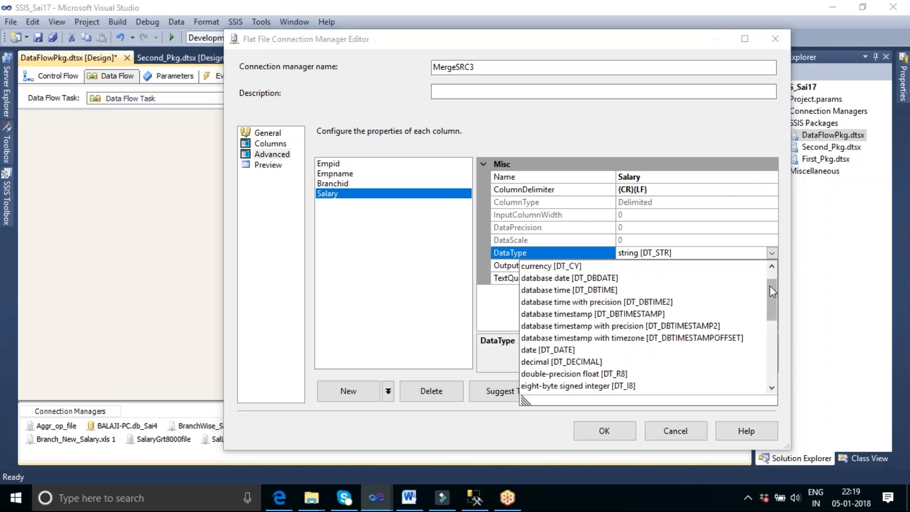
click(617, 372)
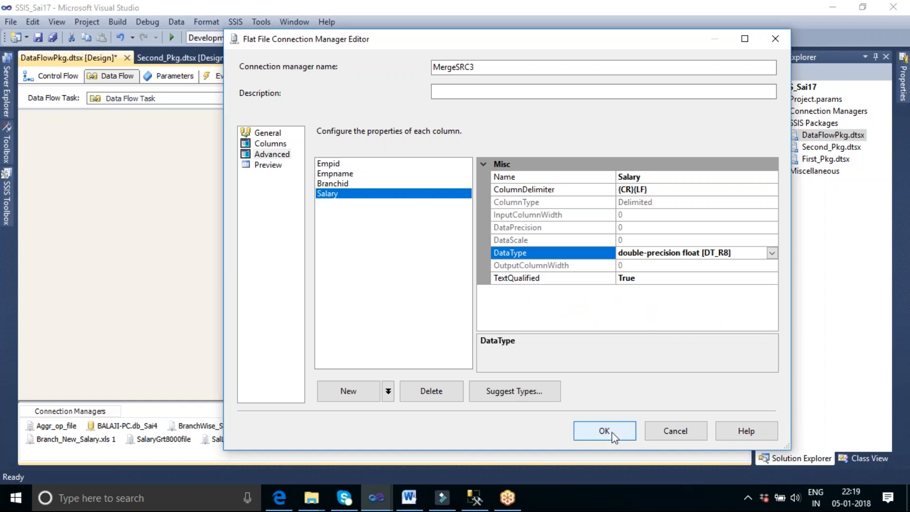
Check the data types of the Branchid, Empname and Empid columns and save the MergeSRC3 connection manager.
click(336, 183)
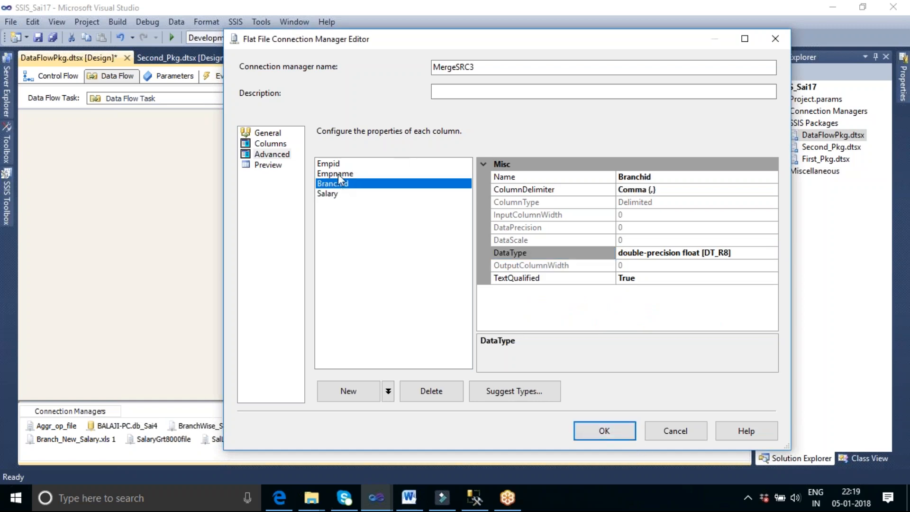
click(337, 174)
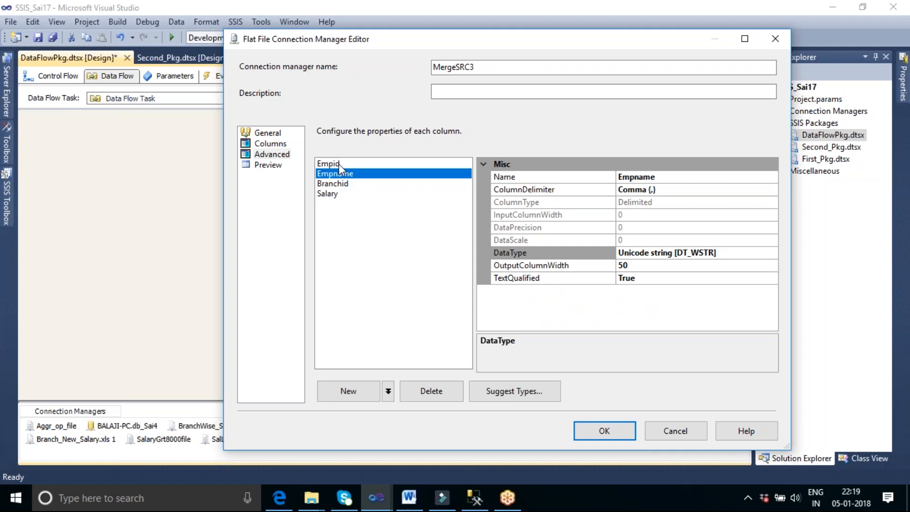
click(338, 164)
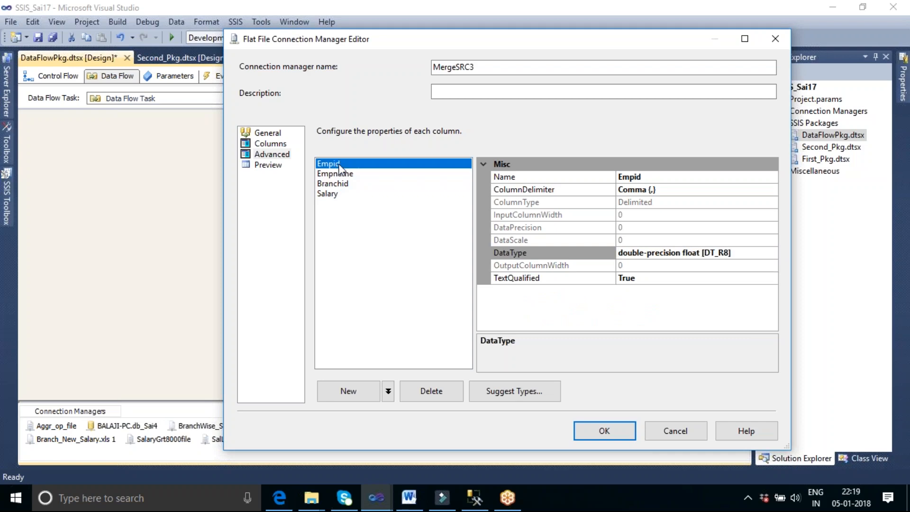
click(603, 432)
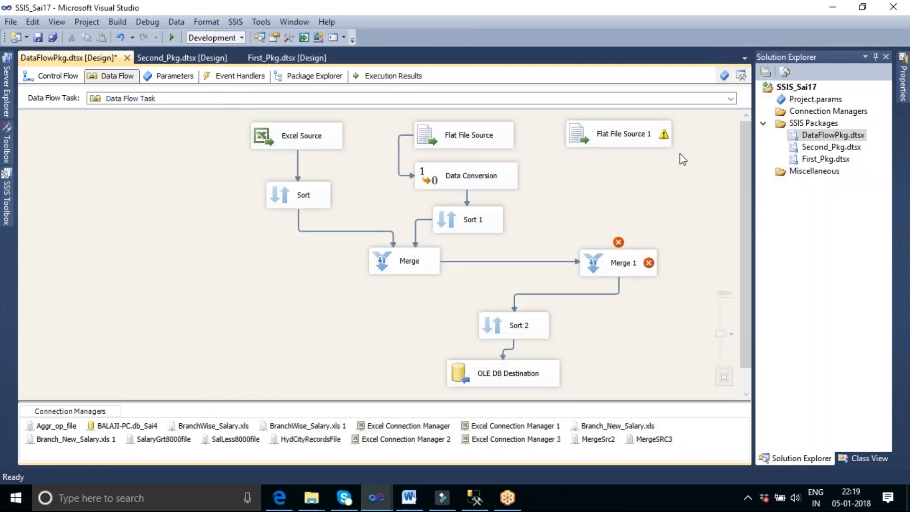
Reopen the MergeSRC3 connection manager to check its general settings and close it.
click(655, 445)
double_click(654, 441)
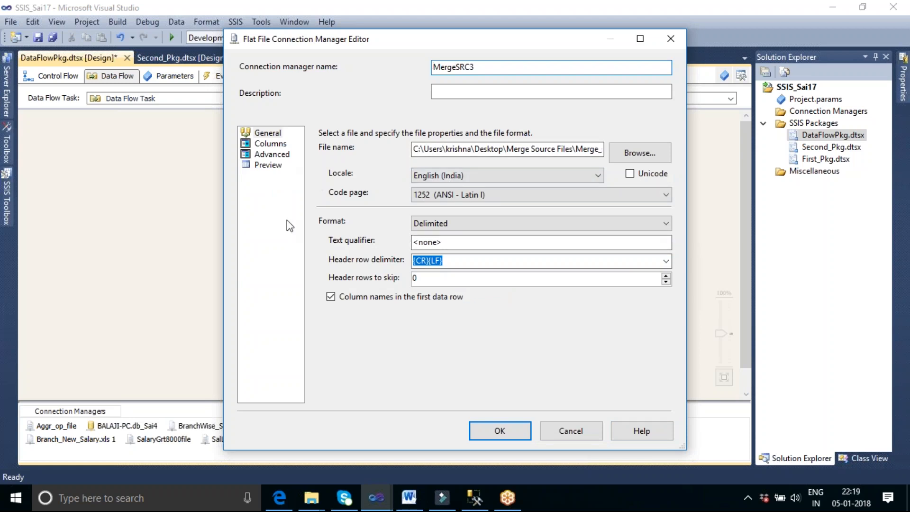
click(479, 431)
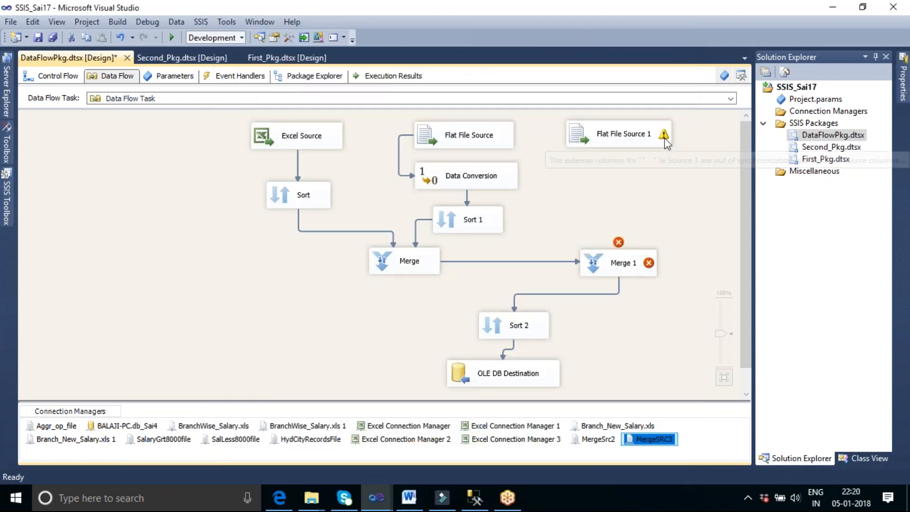
Replace Flat File Source 1's output column metadata with the external columns' metadata and accept its column mappings.
mouse_move(664, 137)
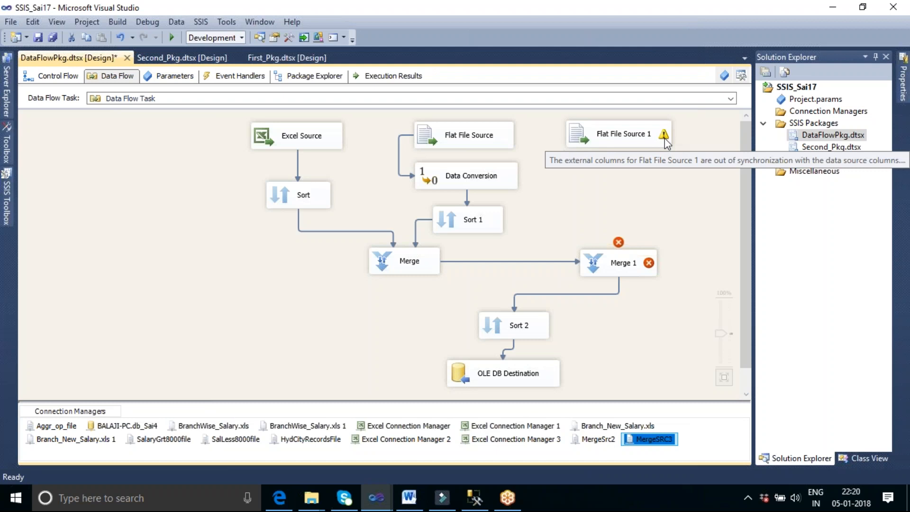
click(641, 142)
double_click(640, 143)
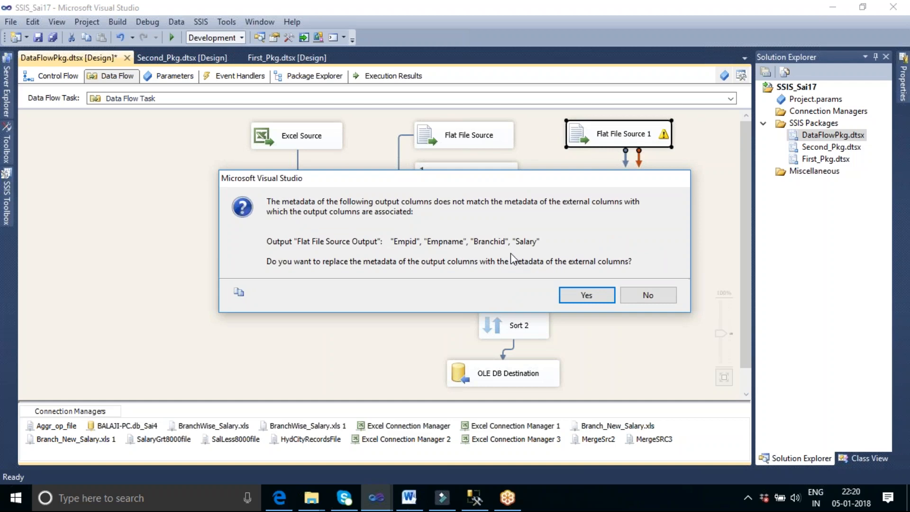
click(591, 296)
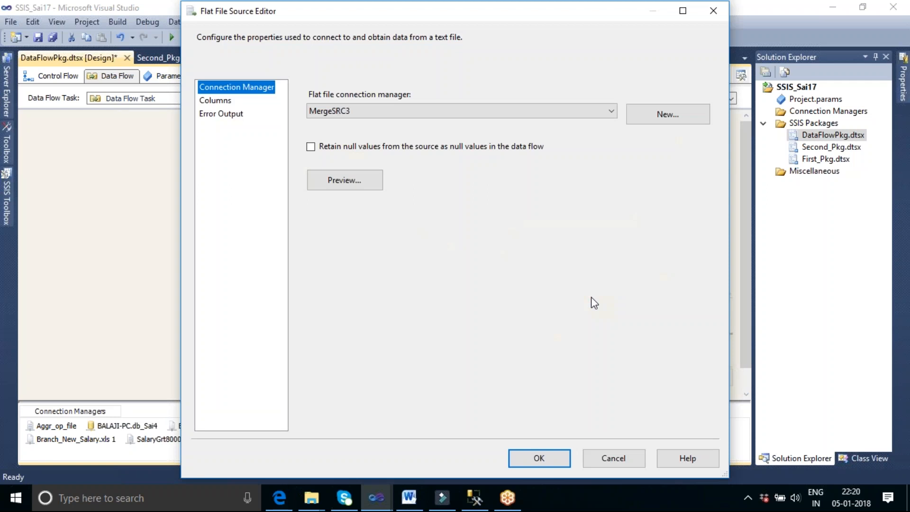
click(239, 102)
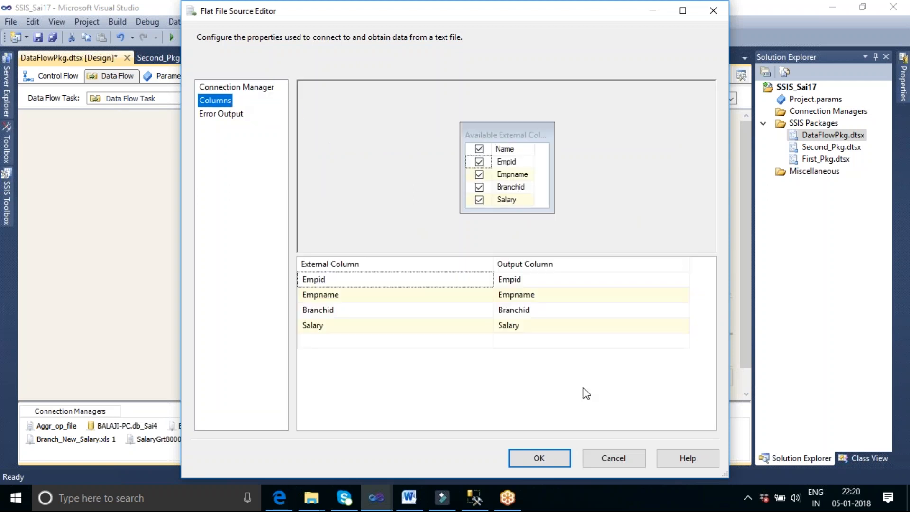
click(542, 464)
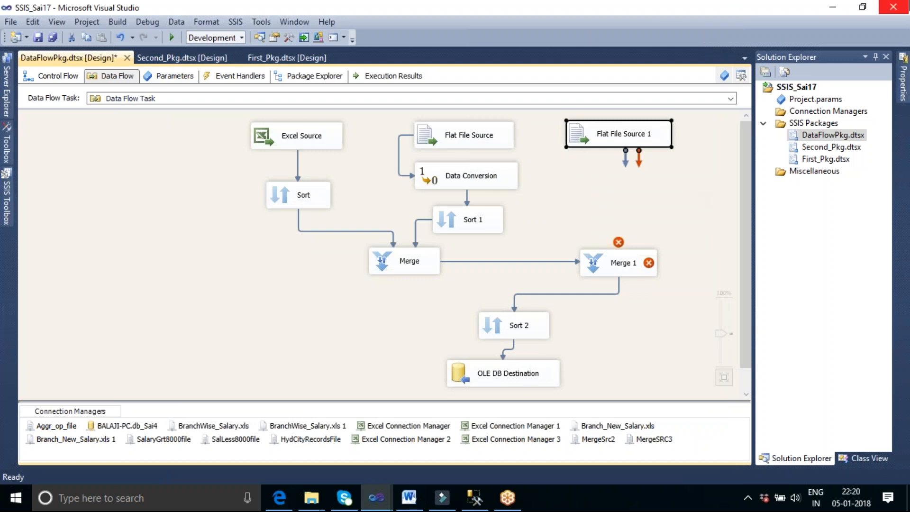
click(893, 7)
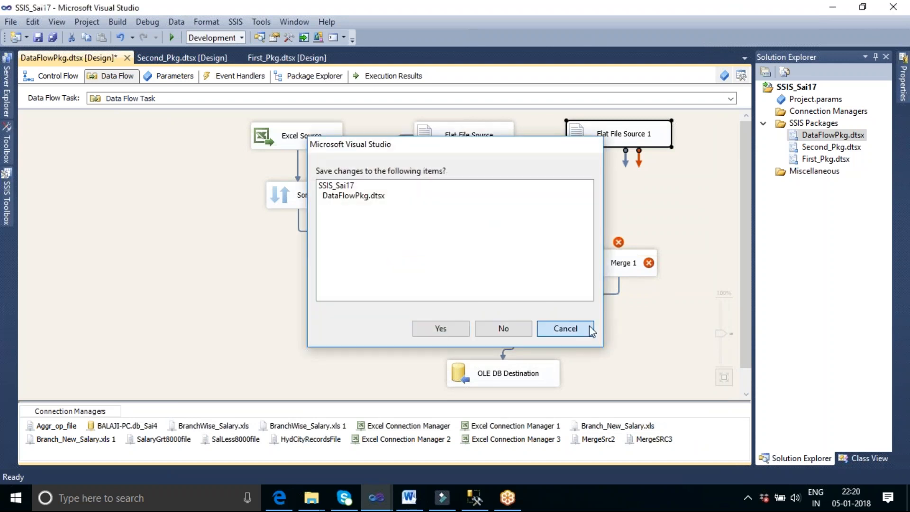
click(589, 326)
click(646, 201)
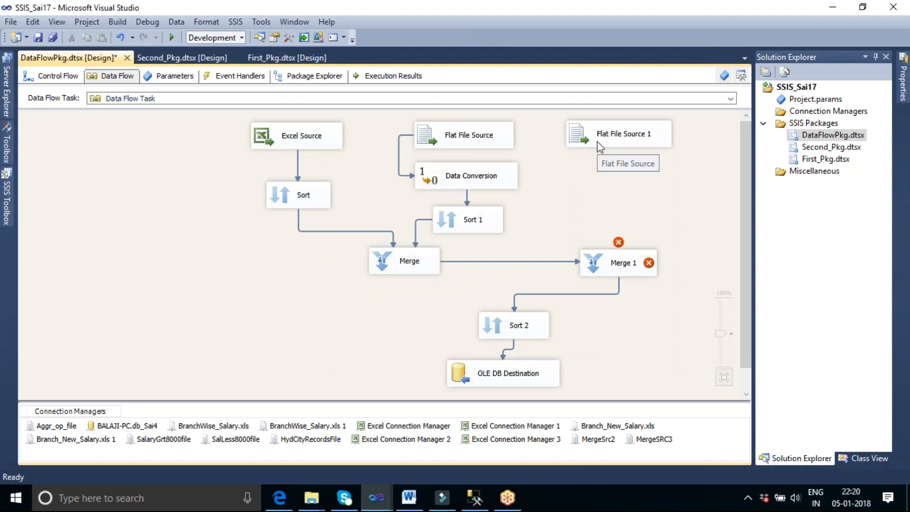
Try to connect Flat File Source 1 directly to the existing Merge 1 transformation.
click(483, 185)
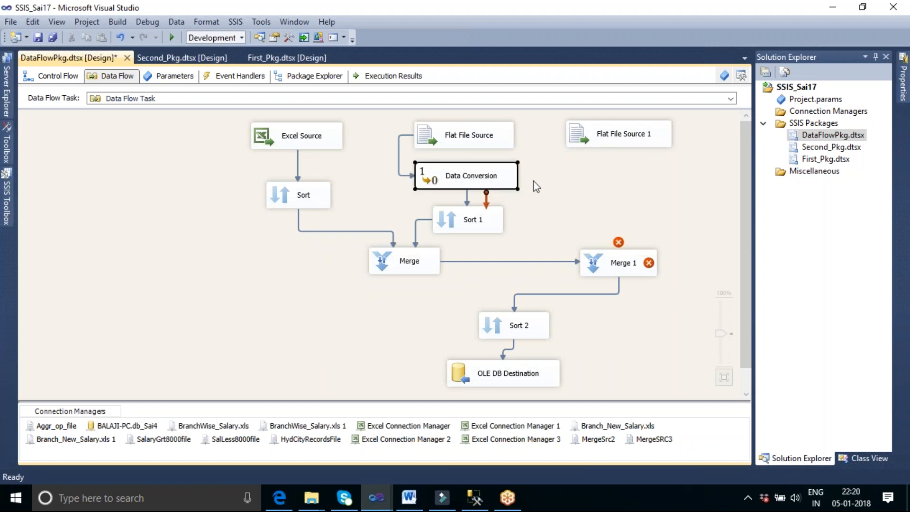
click(475, 223)
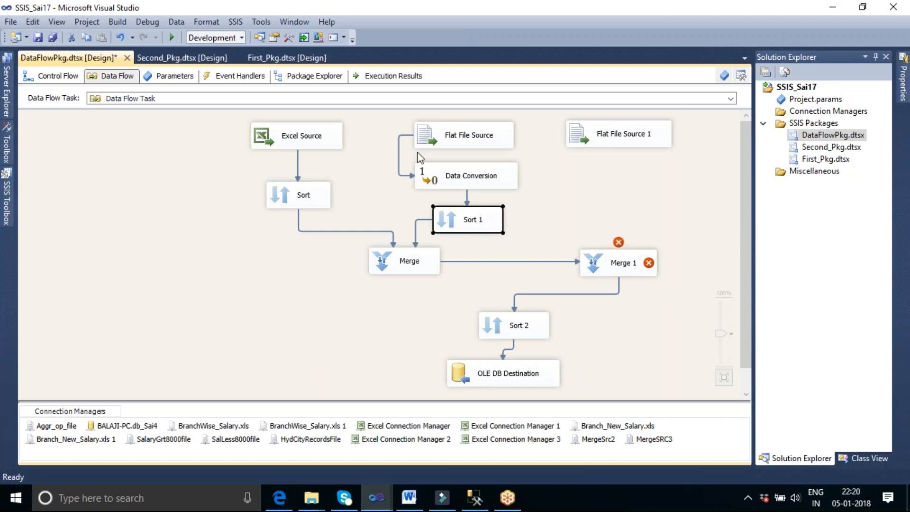
click(632, 142)
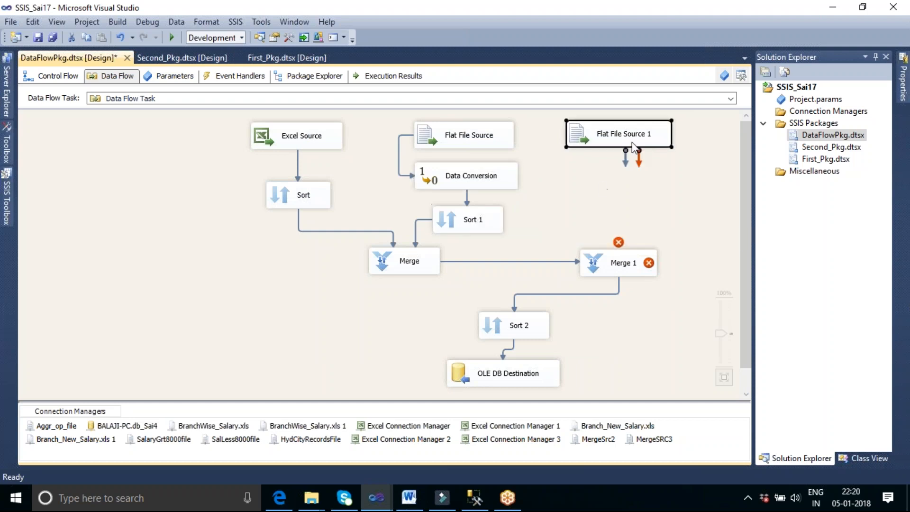
drag(630, 163, 620, 259)
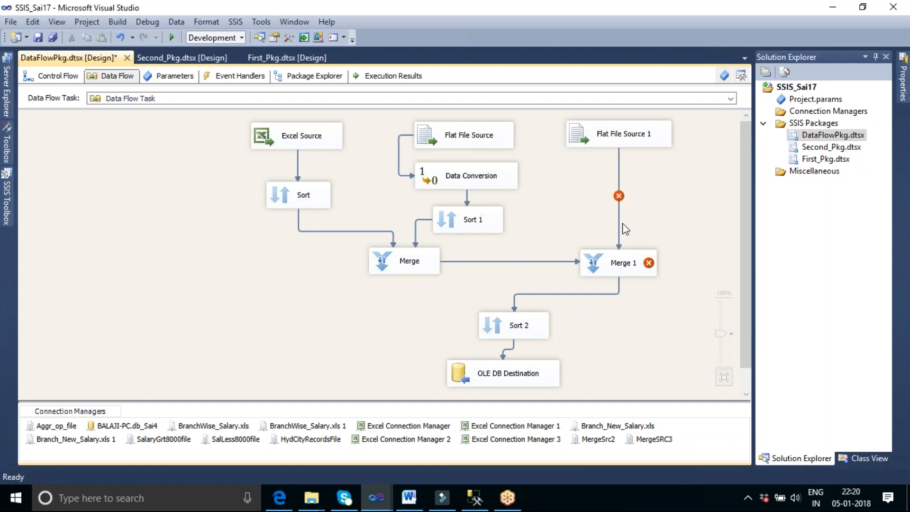
key(Delete)
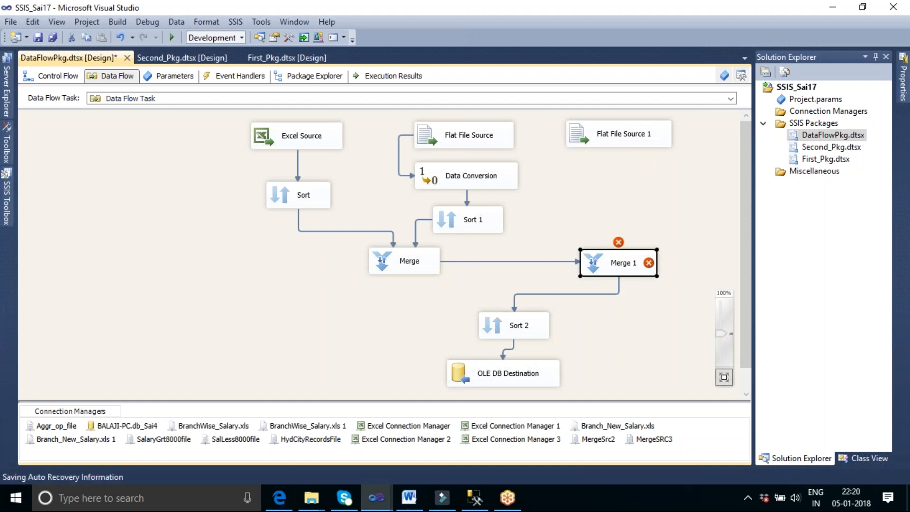
Delete Merge 1 and add a new Merge transformation in its place below Flat File Source 1.
key(Delete)
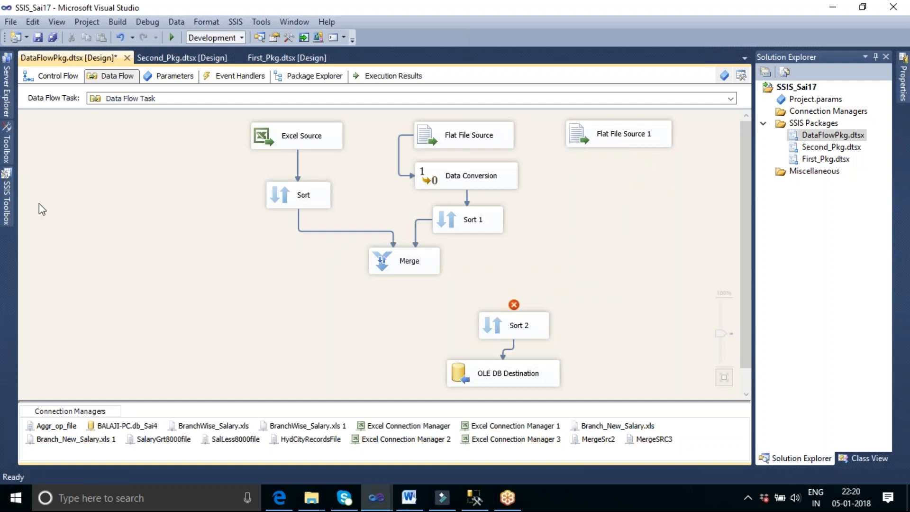
click(10, 196)
drag(87, 194, 583, 232)
Connect Merge Output 1 of the first Merge to the new Merge 1 transformation as Merge Input 1.
click(417, 265)
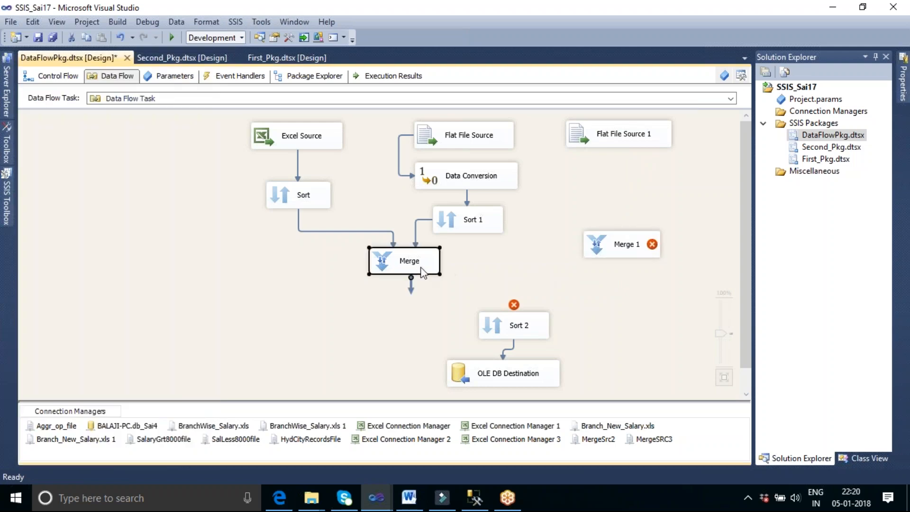
drag(412, 290, 589, 246)
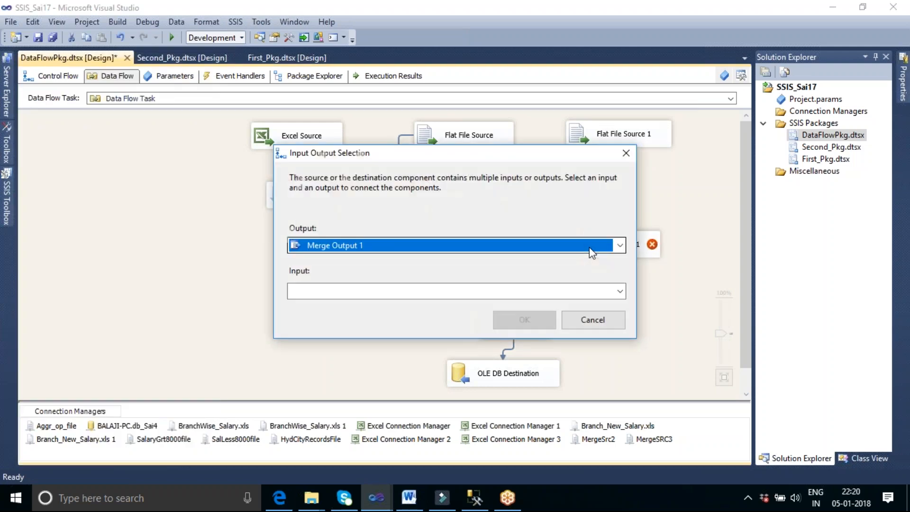
click(620, 291)
click(539, 307)
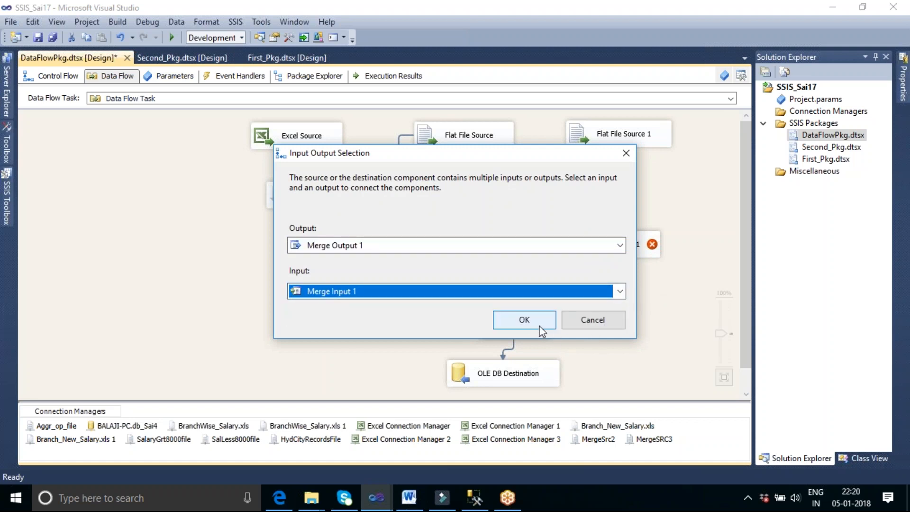
click(525, 318)
Connect Flat File Source 1 directly to the second input of the new Merge 1.
click(624, 140)
drag(627, 159, 620, 244)
click(654, 329)
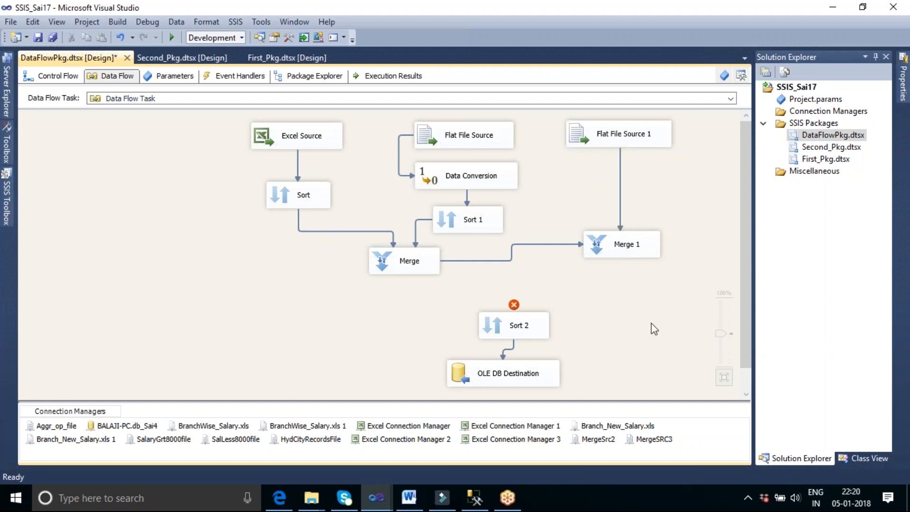
Check Flat File Source 1's output IsSorted property and the Empid column's SortKeyPosition in the Advanced Editor.
right_click(644, 143)
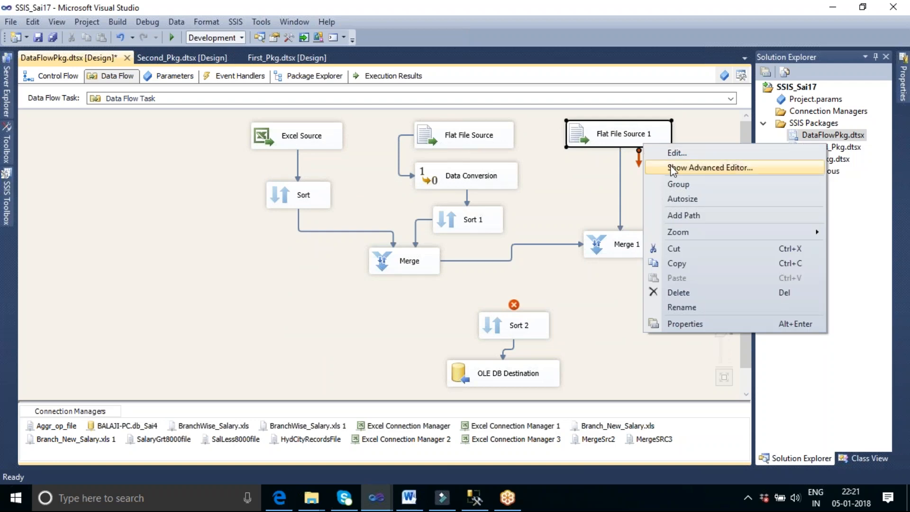
click(673, 168)
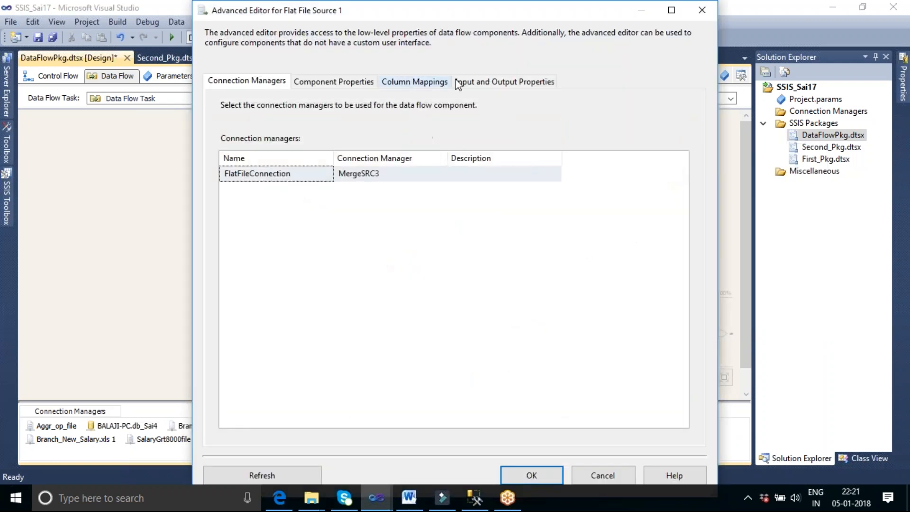
click(490, 84)
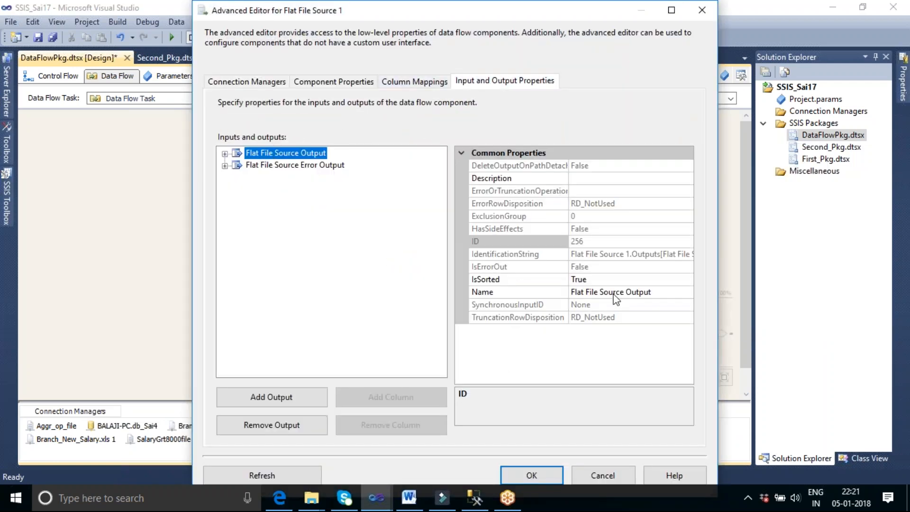
click(225, 154)
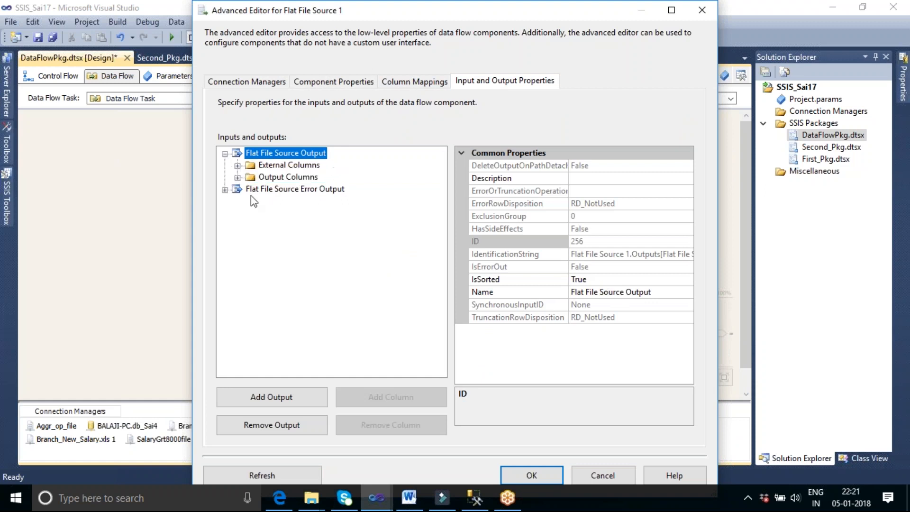
click(237, 177)
click(282, 188)
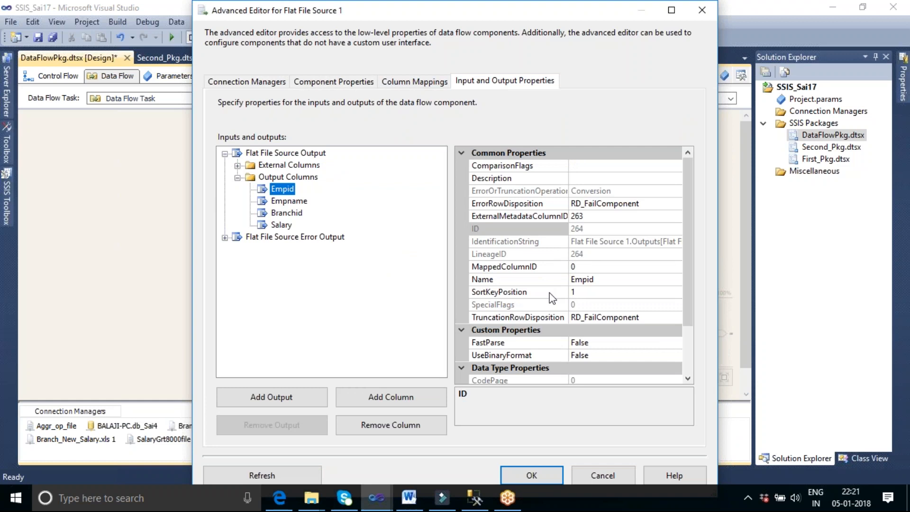
click(551, 469)
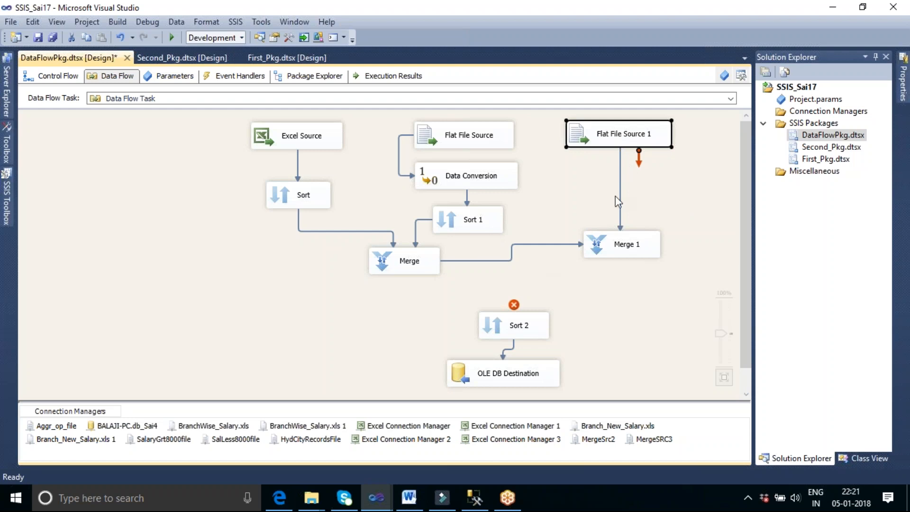
Check the Empid column's data type in the MergeSRC3 connection manager without making changes.
click(652, 442)
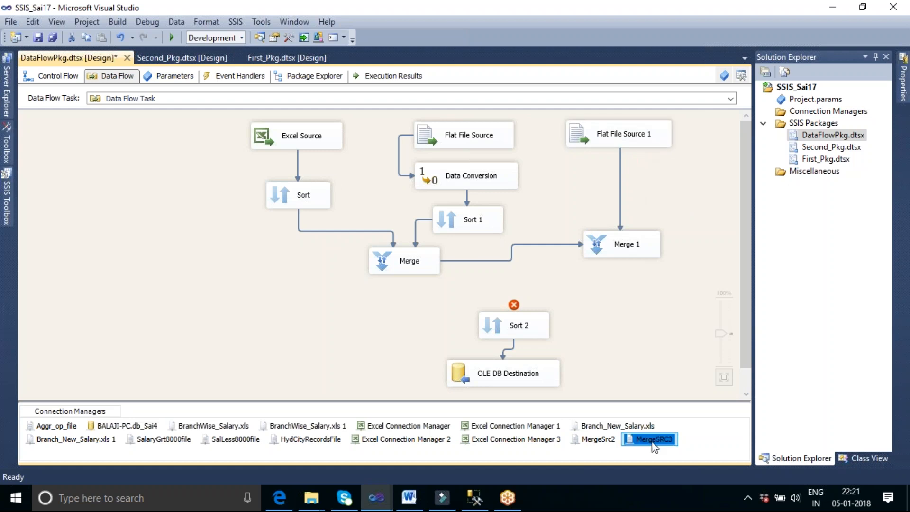
double_click(653, 439)
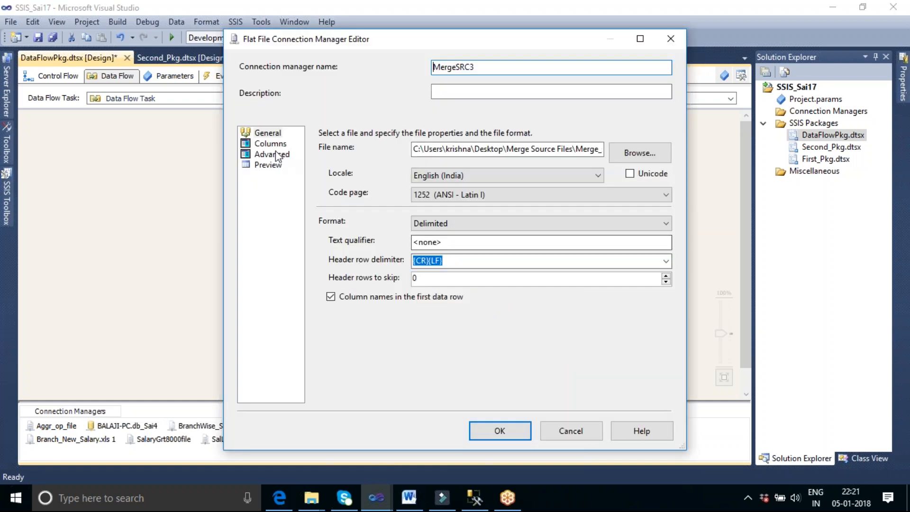
click(273, 155)
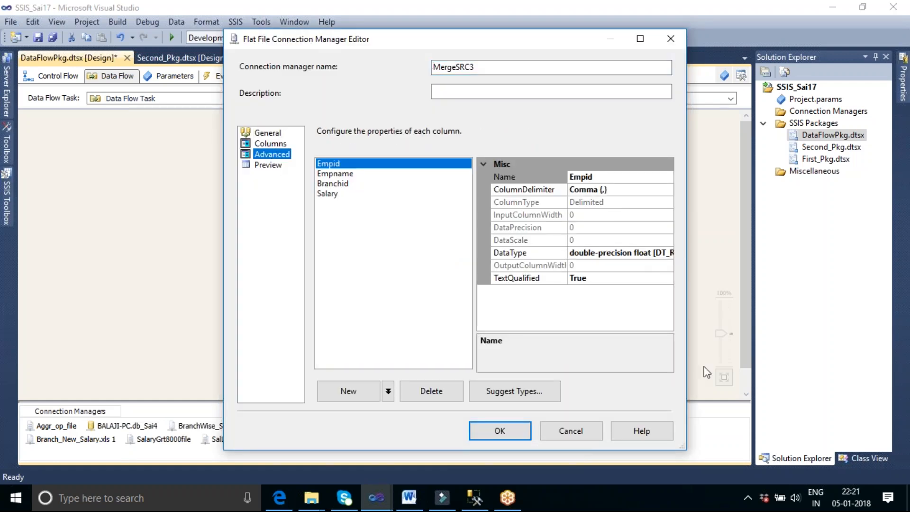
click(581, 431)
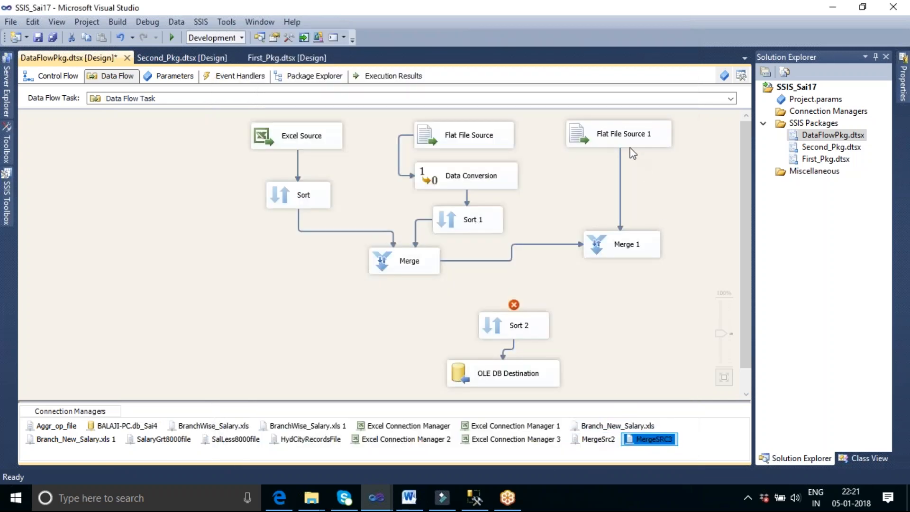
In the Merge 1 transformation, map Merge Input 2's Branchid to the branchid output column and its Salary to the salary output column.
double_click(630, 248)
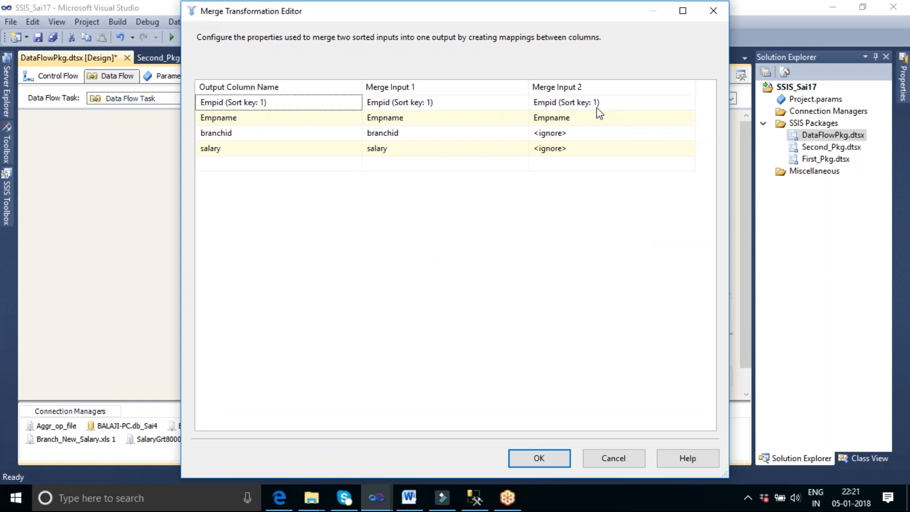
click(650, 136)
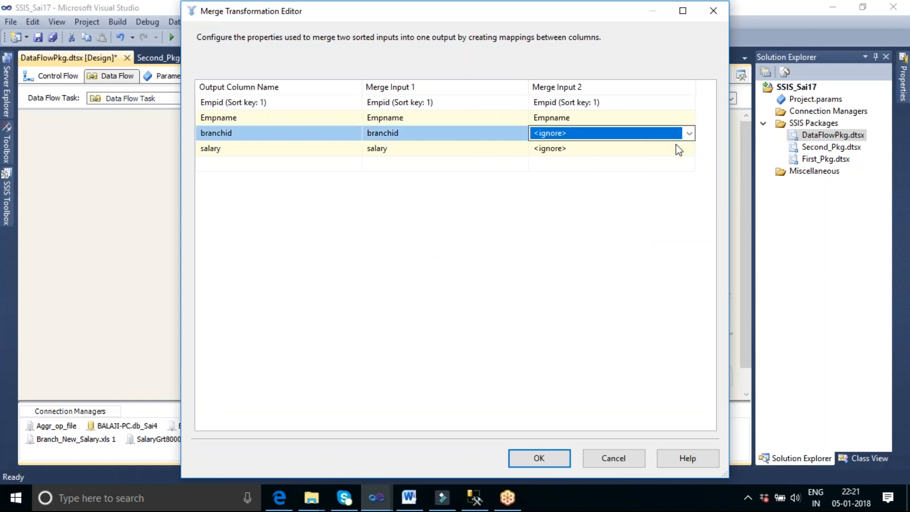
click(688, 134)
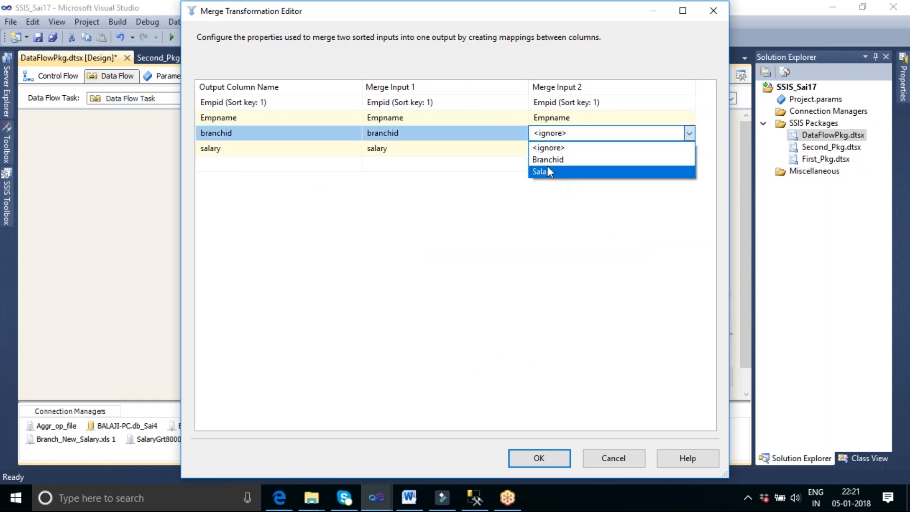
click(547, 159)
click(568, 148)
click(689, 148)
click(556, 174)
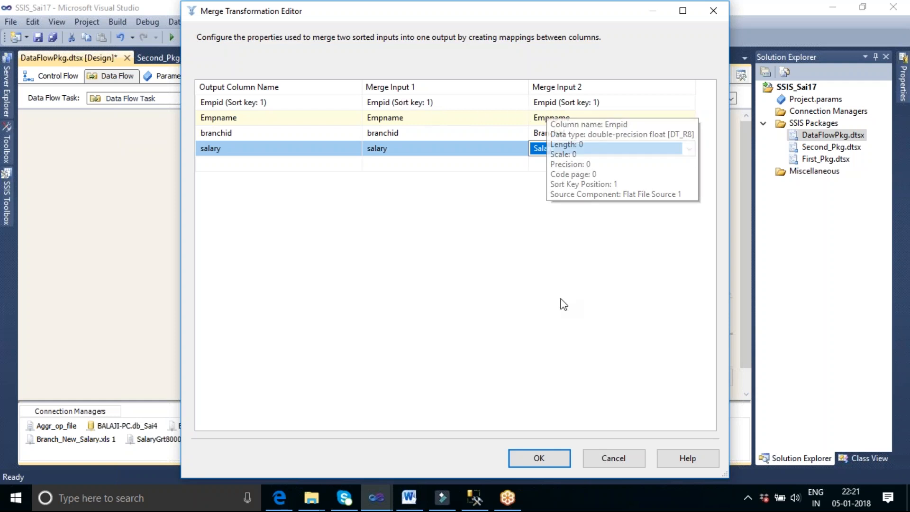
click(527, 456)
Connect Merge 1's output to Sort 2 and line up Sort 2 and the OLE DB Destination vertically beneath Merge 1.
click(629, 253)
drag(628, 271, 512, 319)
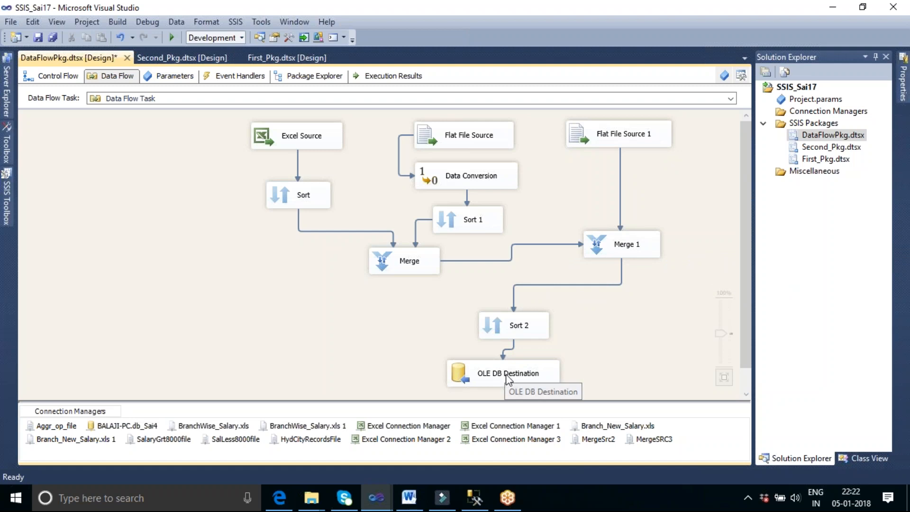
drag(531, 331, 614, 322)
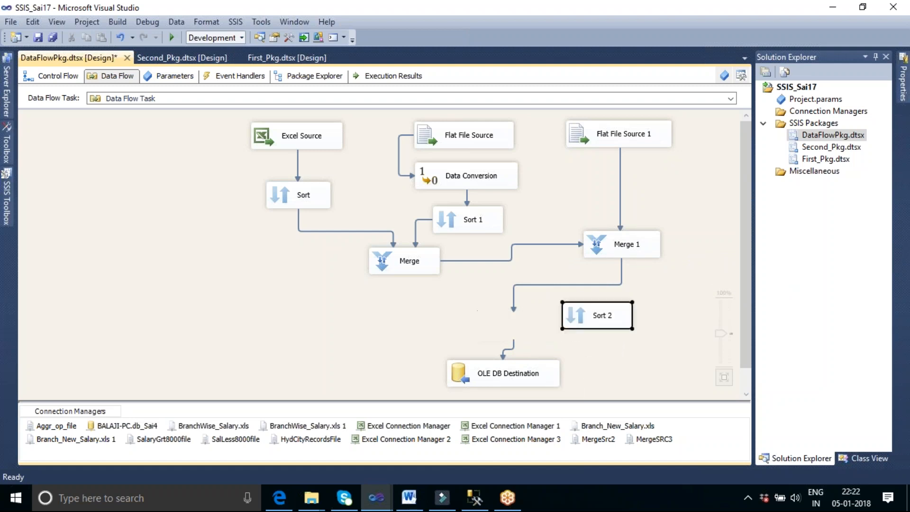
drag(540, 374, 640, 378)
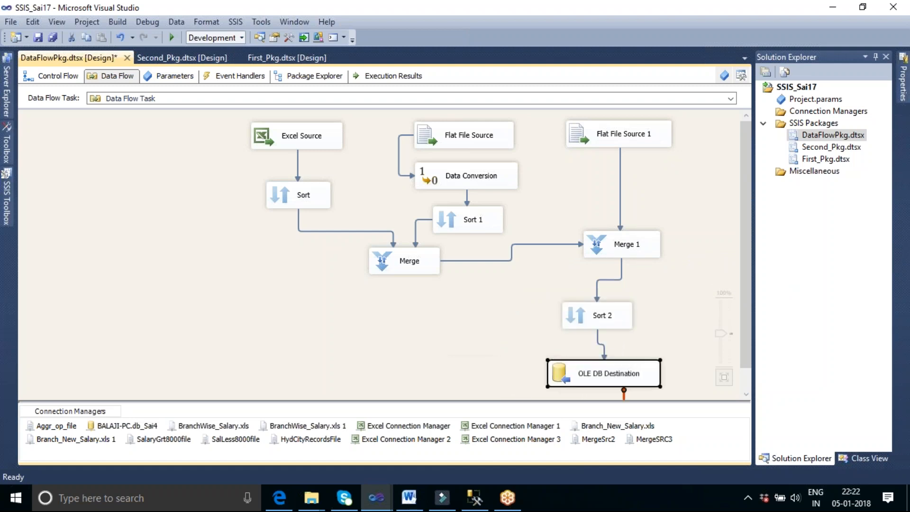
click(614, 318)
drag(613, 318, 642, 317)
drag(620, 374, 633, 374)
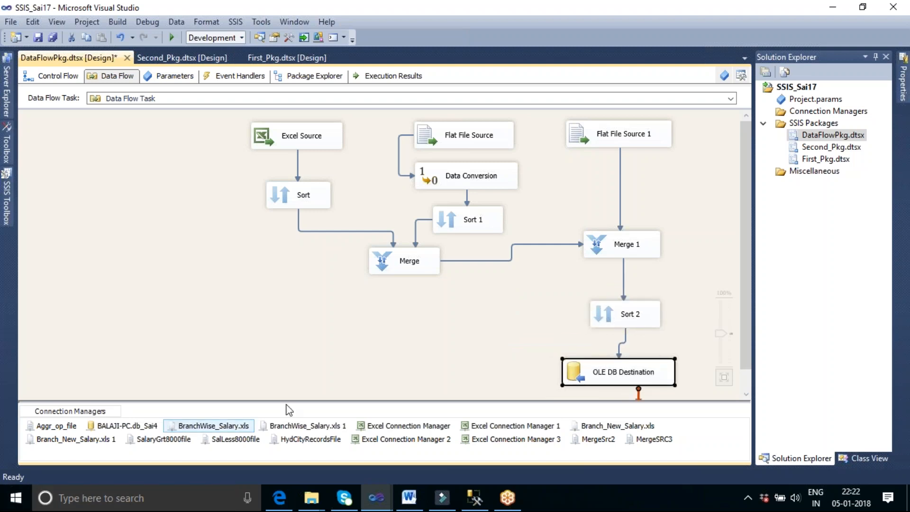
drag(608, 315, 604, 310)
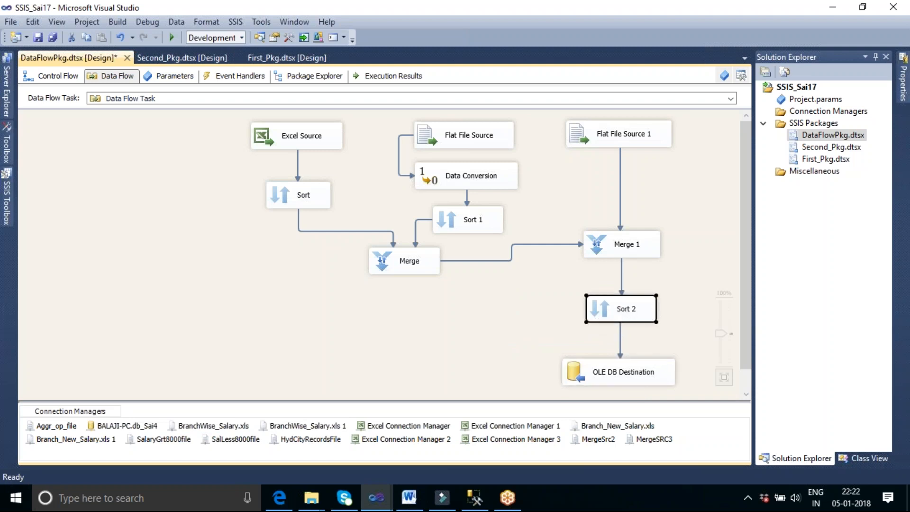
click(504, 345)
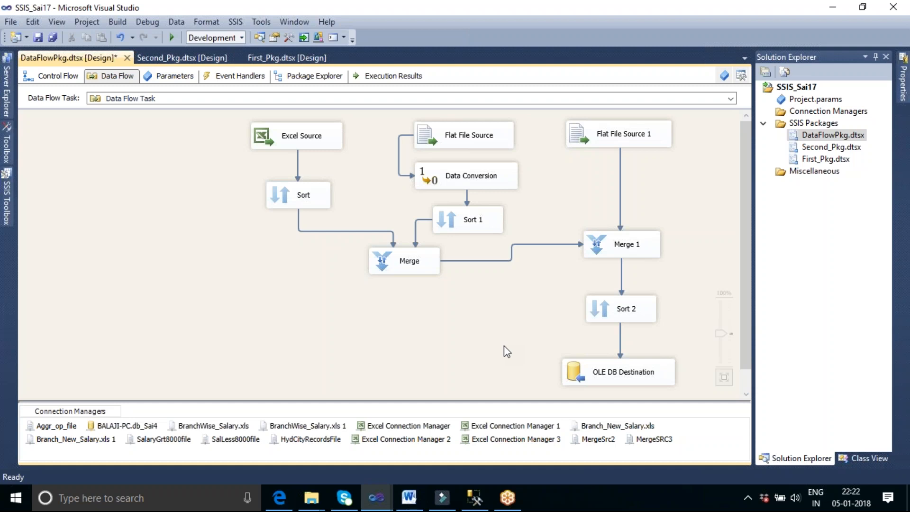
Execute the Data Flow Task with the rebuilt merge and stop debugging once the package execution completes.
right_click(181, 167)
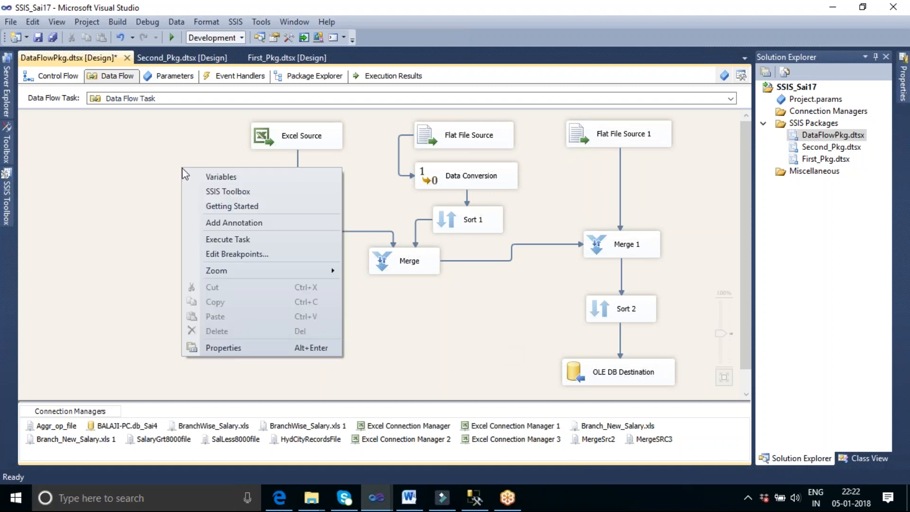
click(232, 240)
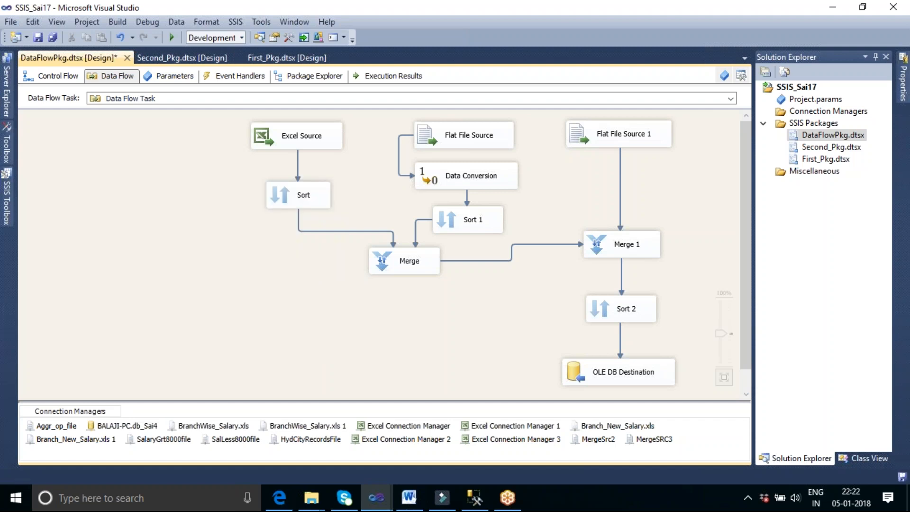
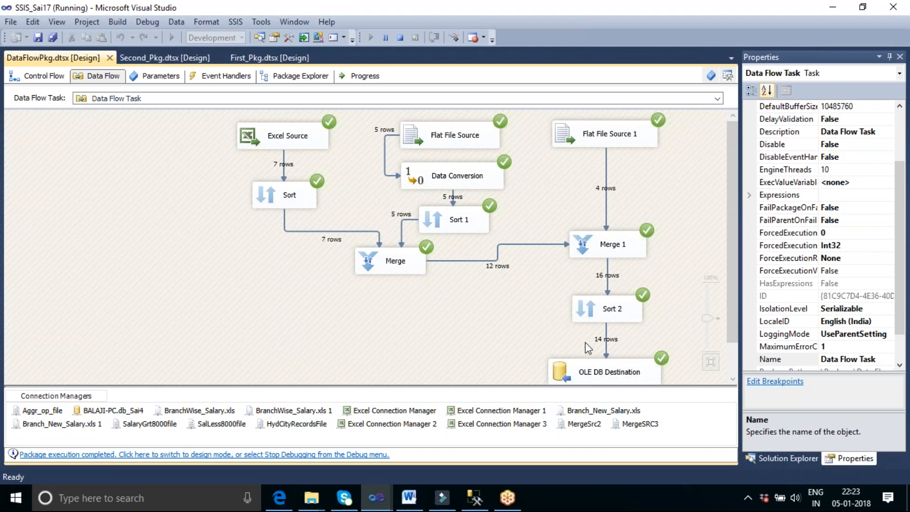
click(400, 38)
Enable a data viewer on the Sort Output path between Sort 2 and the OLE DB Destination.
double_click(618, 344)
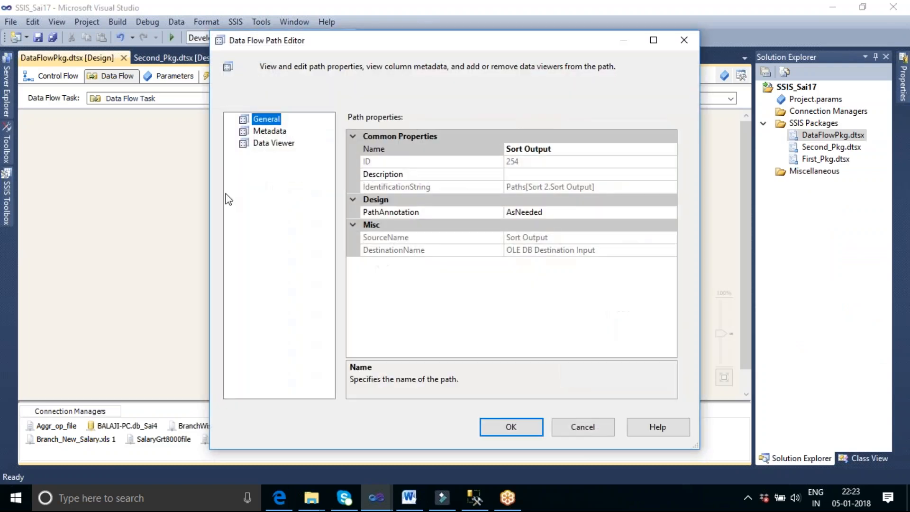
click(263, 146)
click(346, 121)
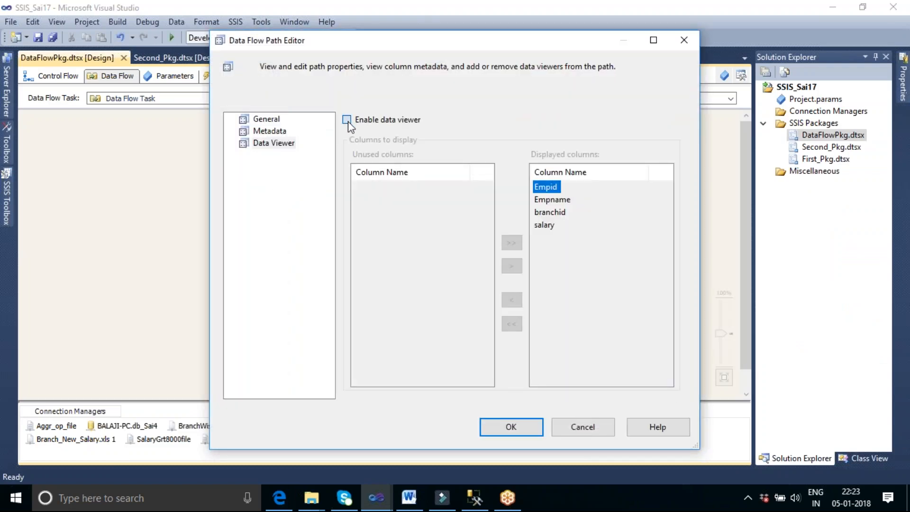
click(523, 425)
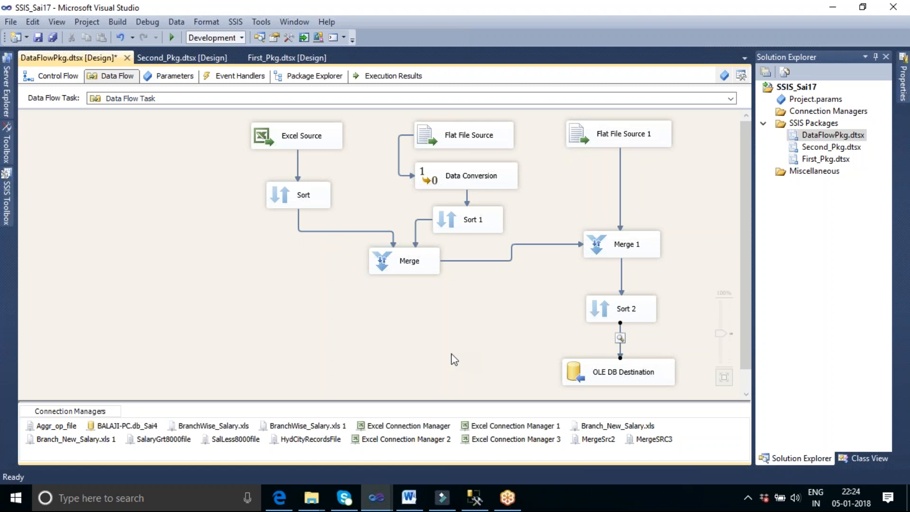
right_click(218, 215)
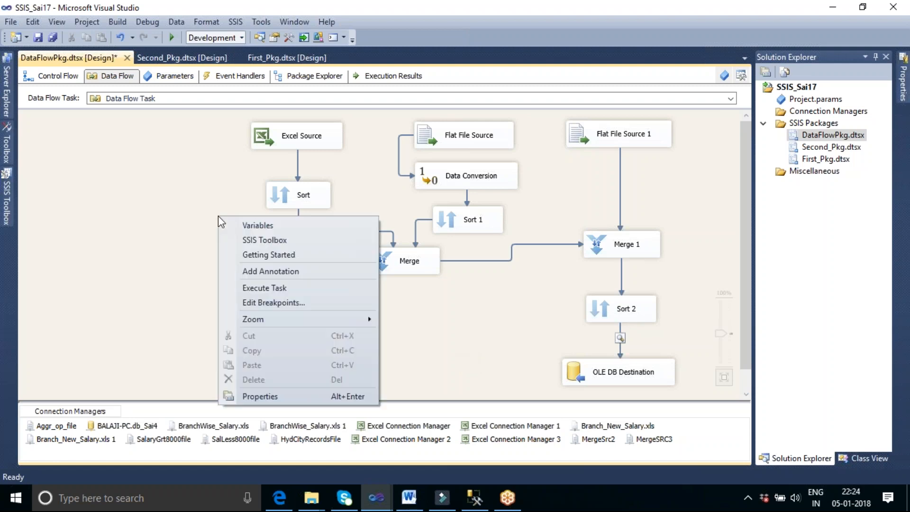
click(283, 288)
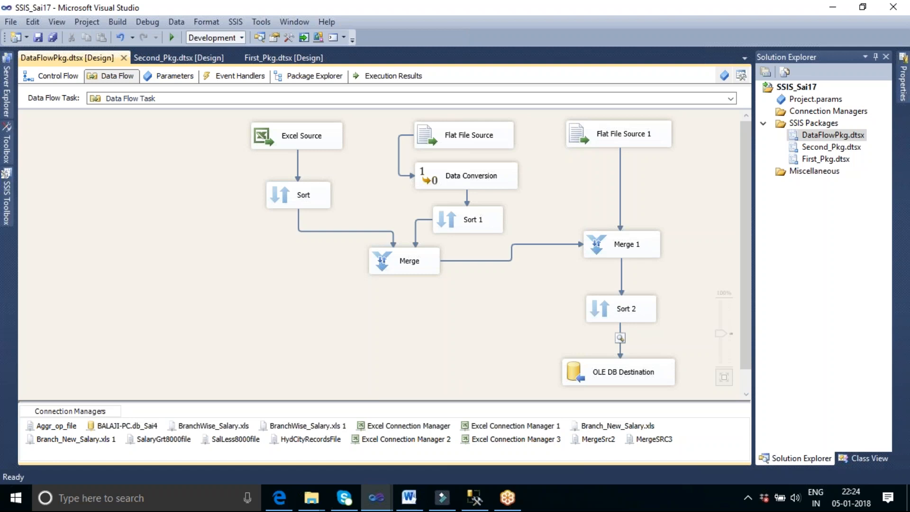
key(F5)
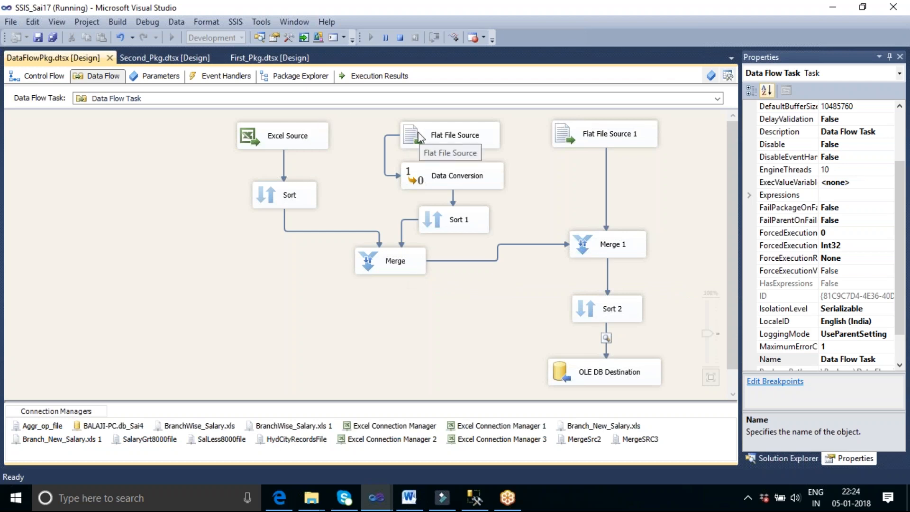
click(404, 35)
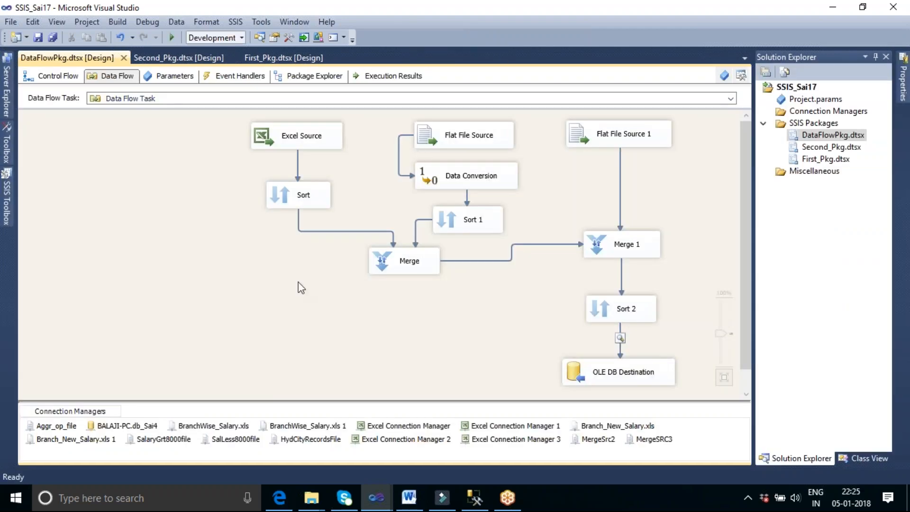
Execute the Data Flow Task, inspect the merged rows in the Sort Output data viewer, and stop debugging after closing the viewer.
right_click(216, 252)
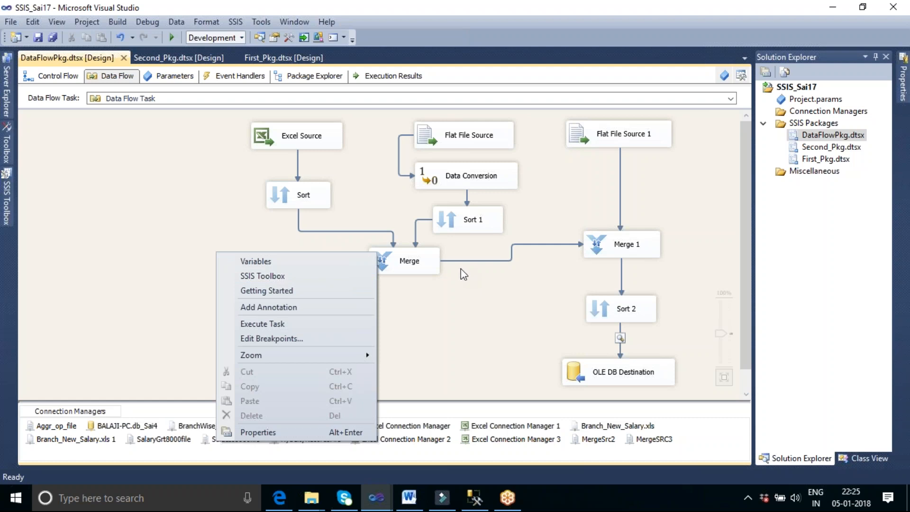
click(292, 322)
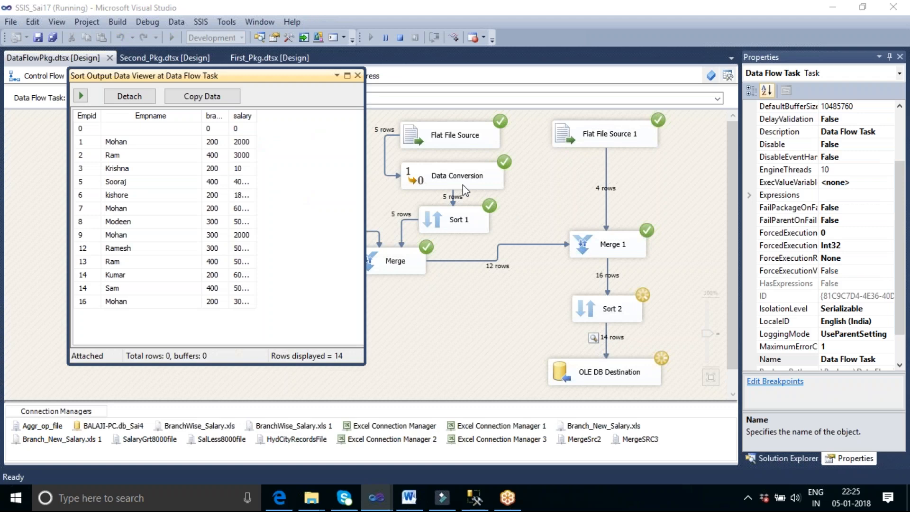
drag(326, 78, 171, 239)
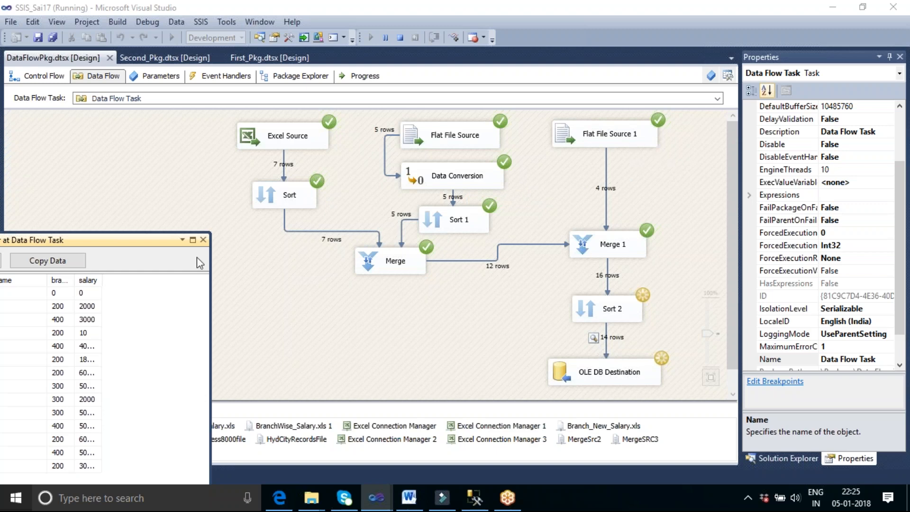
drag(159, 239, 265, 163)
click(308, 163)
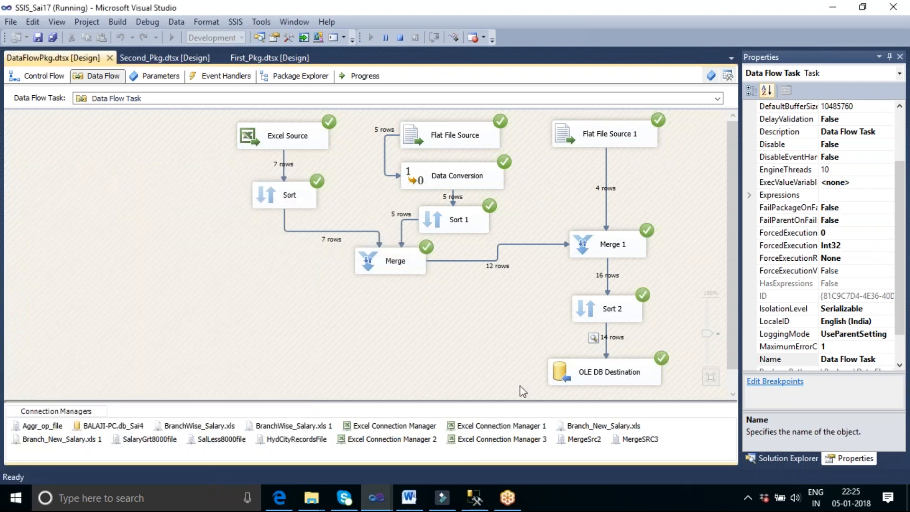
click(399, 37)
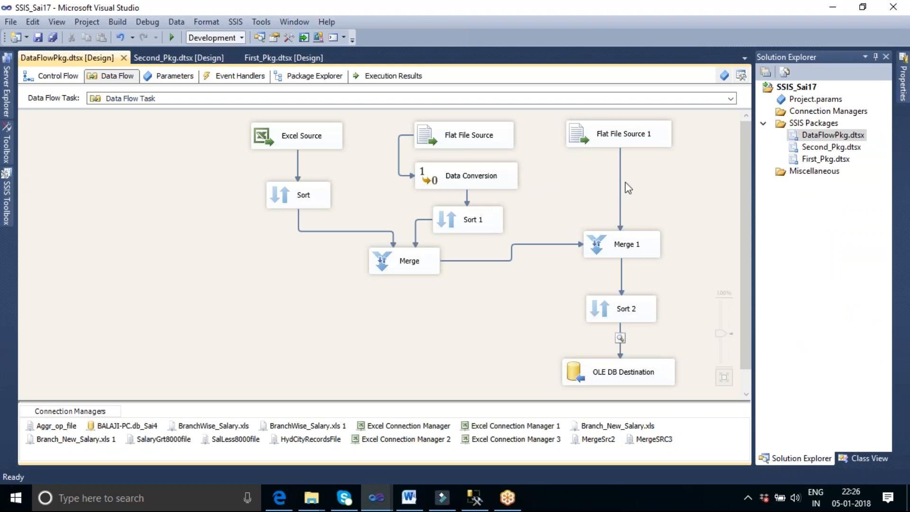
Review the Empid column's data type in the MergeSRC3 connection manager's advanced column properties without making changes.
click(667, 440)
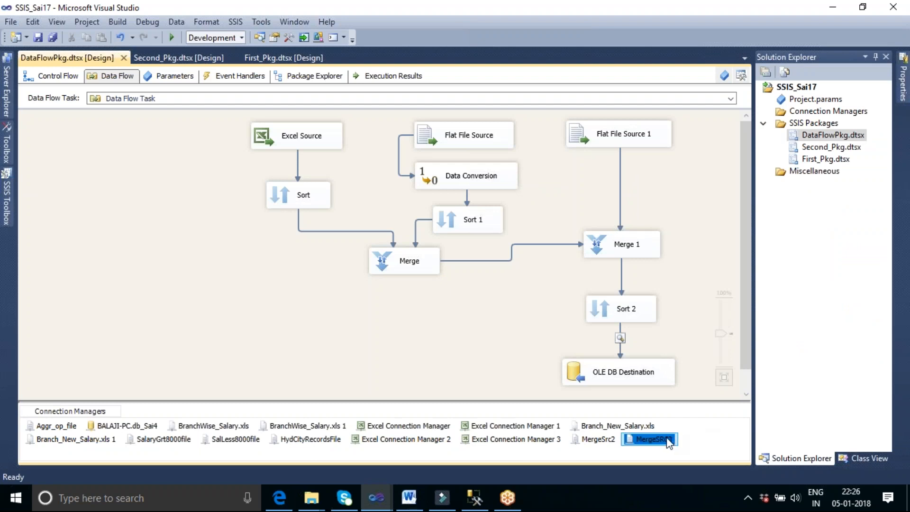
double_click(668, 440)
click(268, 154)
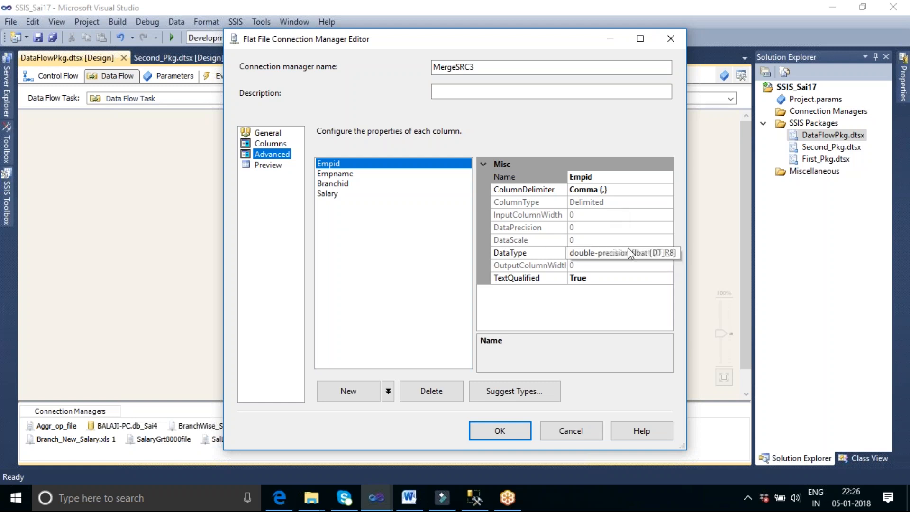
click(572, 430)
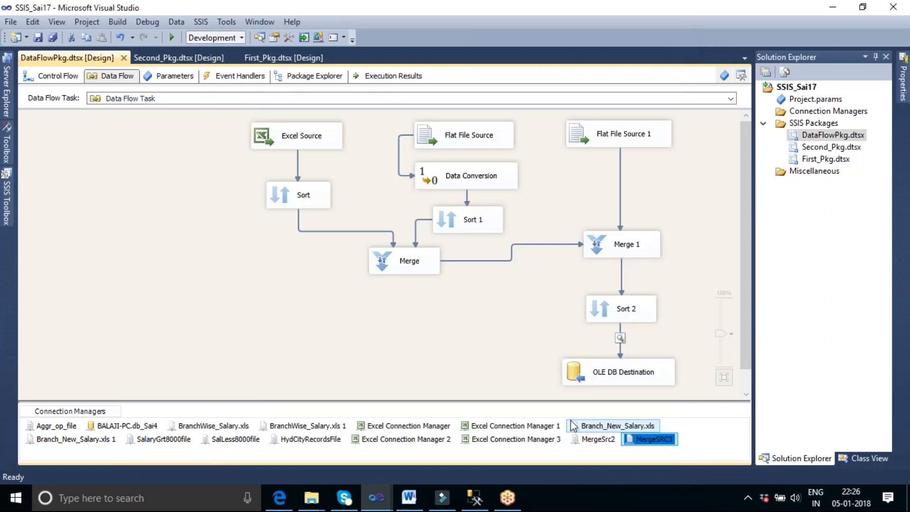
click(519, 337)
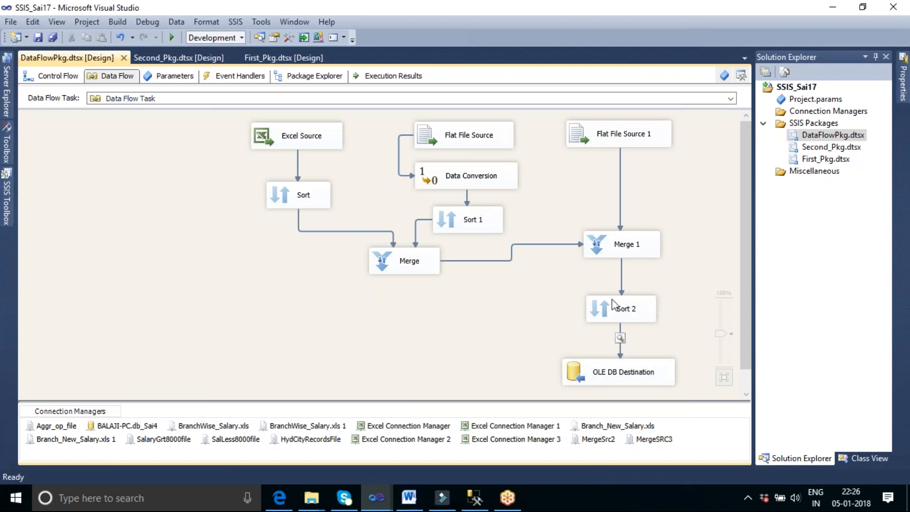
Review Sort 2's sort columns, sort order and duplicate-removal option without making changes.
click(637, 315)
double_click(637, 316)
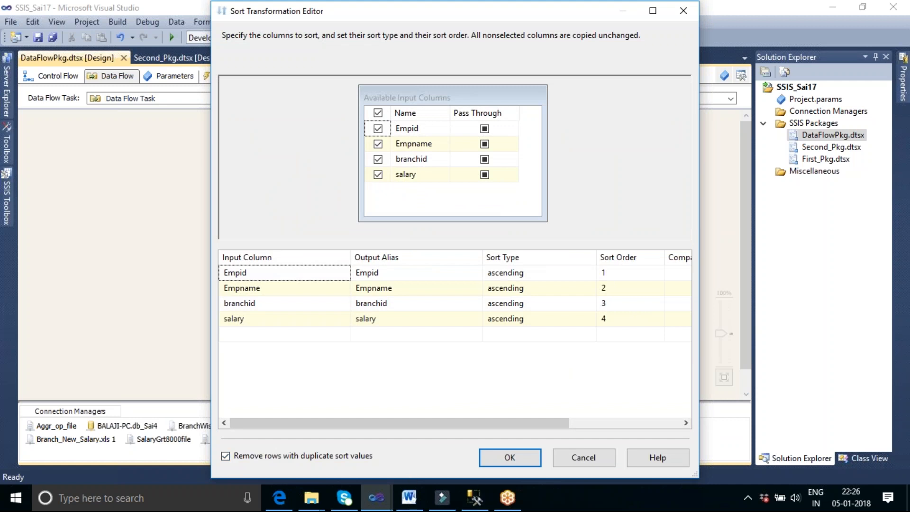
click(572, 457)
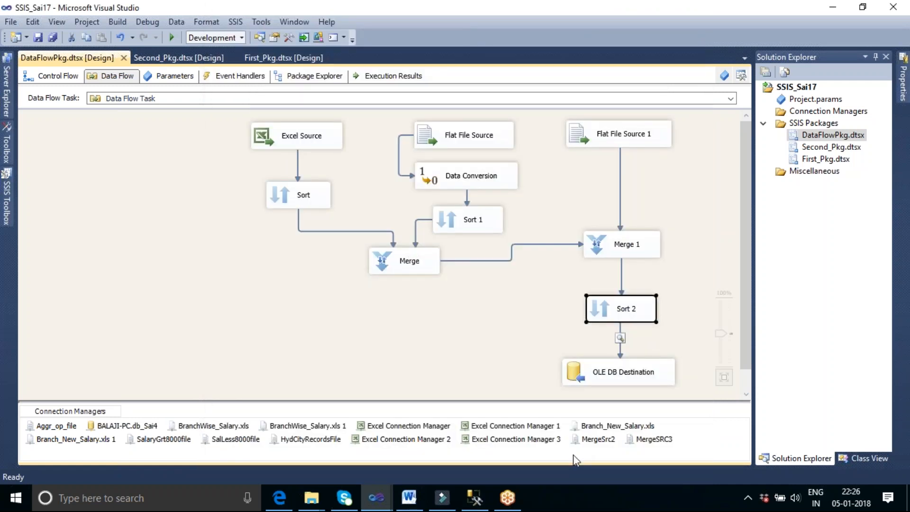
click(392, 334)
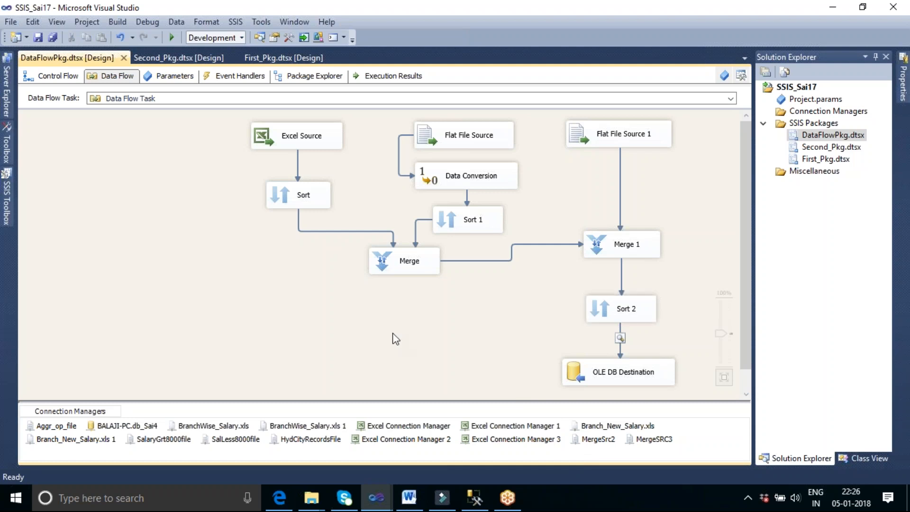